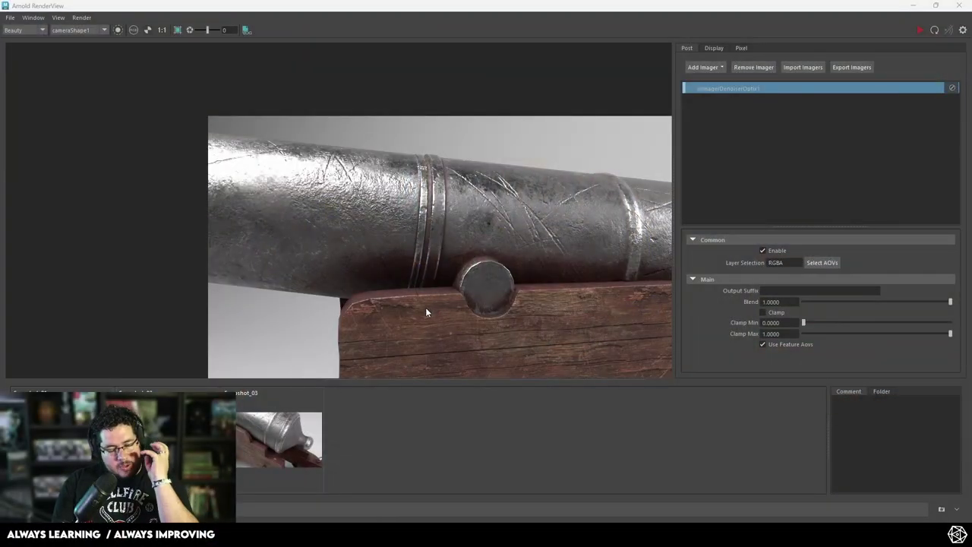
- Review the three stored render snapshots of the cannon, finishing on the one that shows the whole cannon
left_click(265, 455)
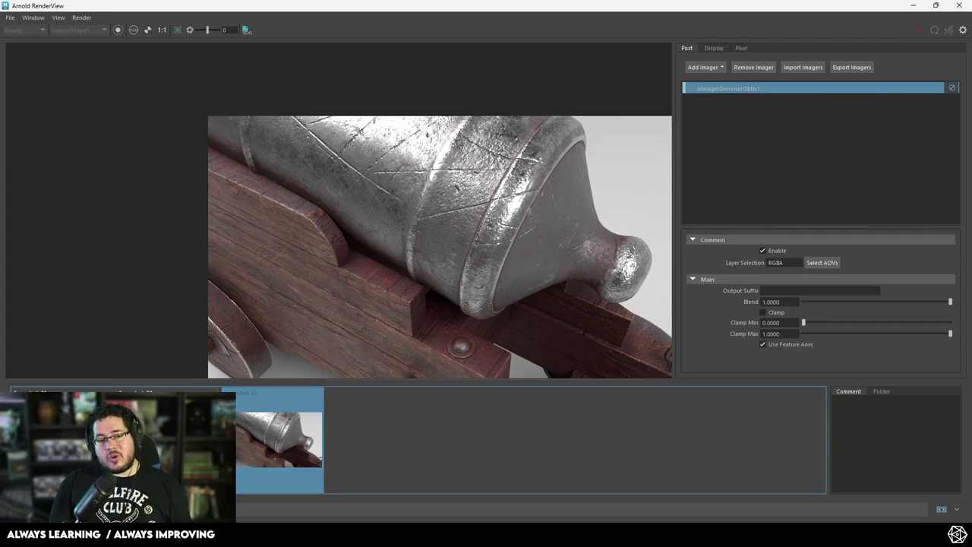
left_click(167, 440)
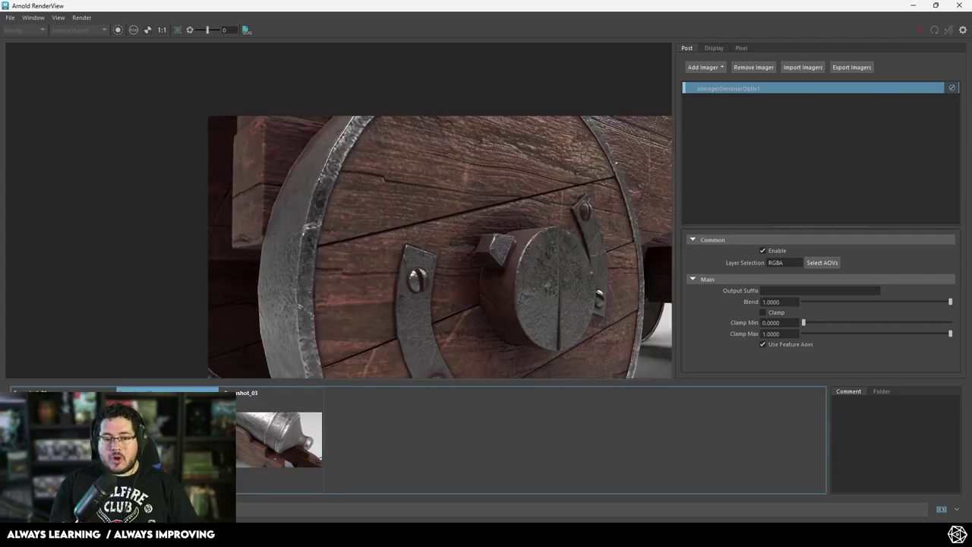
left_click(63, 440)
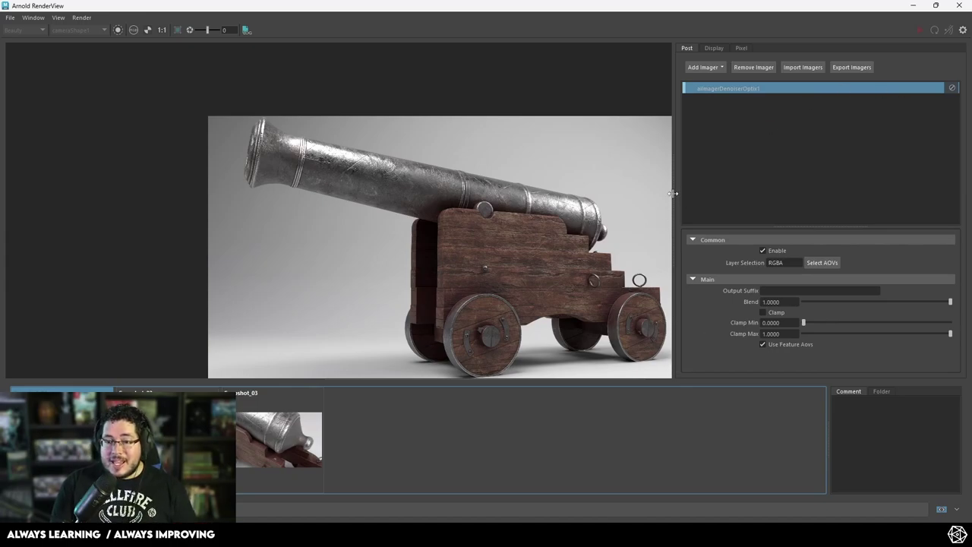
- Enlarge the render viewing area and examine the cannon's metal barrel and wooden carriage up close
left_click_drag(673, 194, 933, 170)
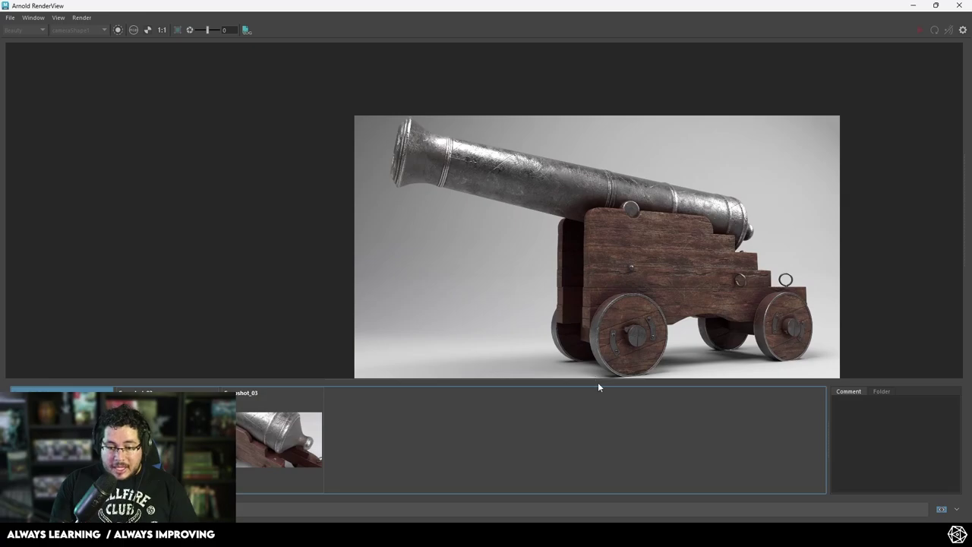
left_click_drag(599, 388, 599, 453)
scroll(633, 305, "up", 5)
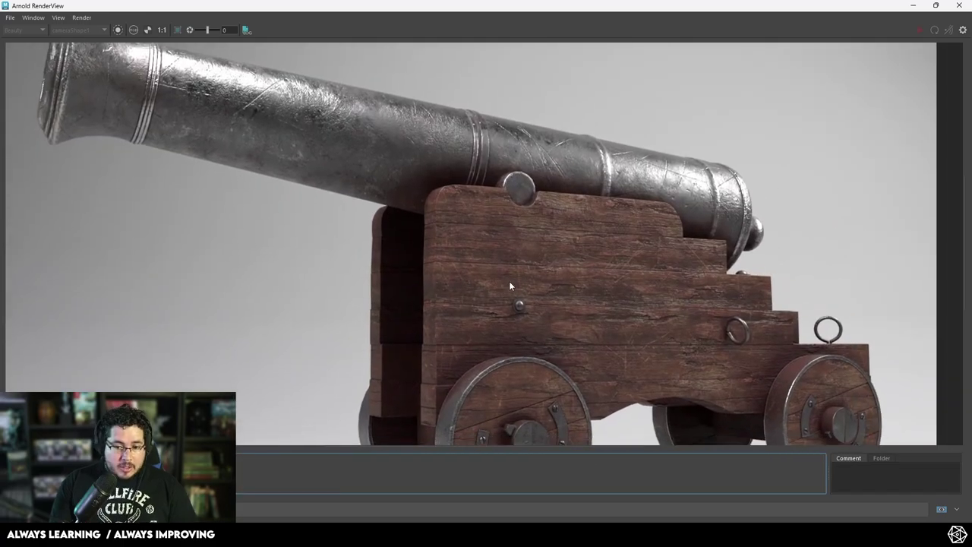
scroll(509, 285, "down", 3)
scroll(523, 278, "up", 3)
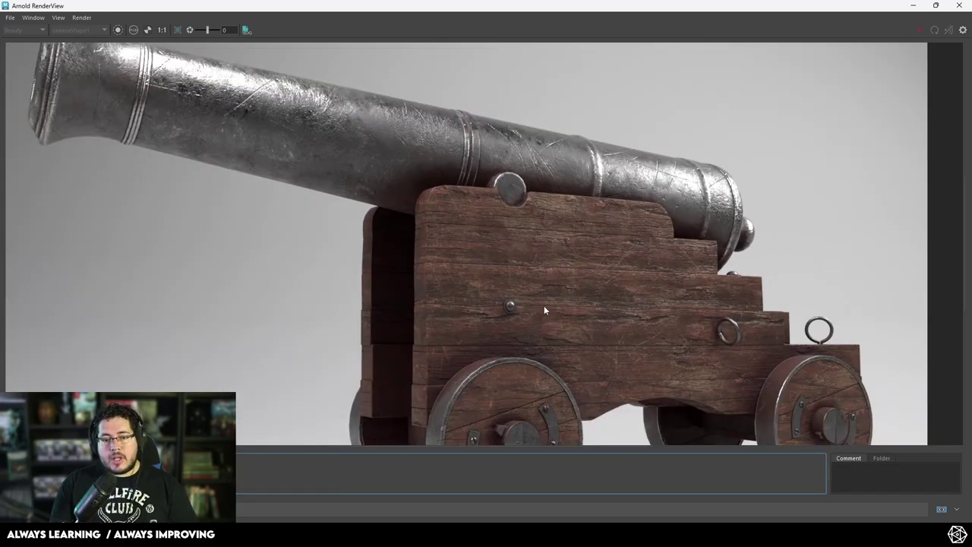
scroll(547, 288, "down", 2)
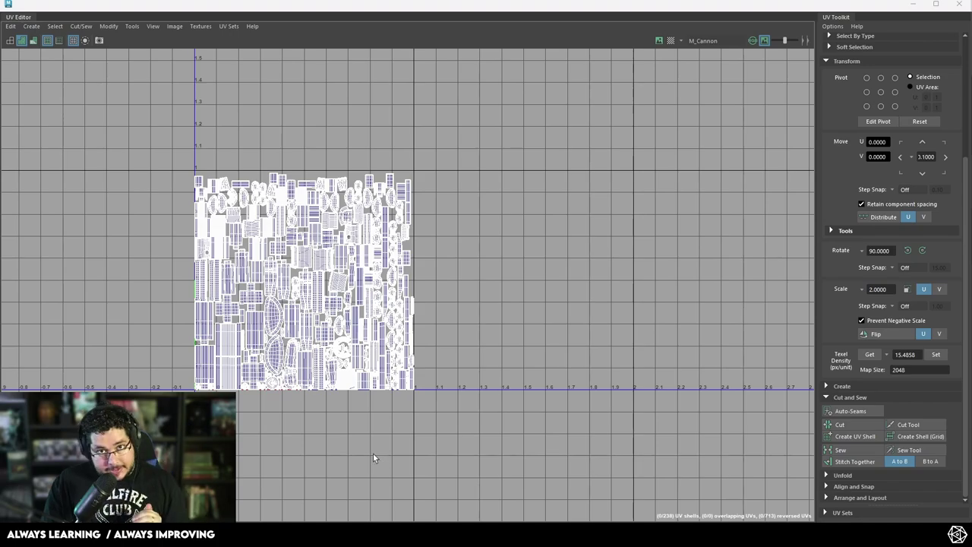
- Switch to the texel density PDF and read through its sections on texture and object size, game types, workflows and optimisation
mouse_move(553, 533)
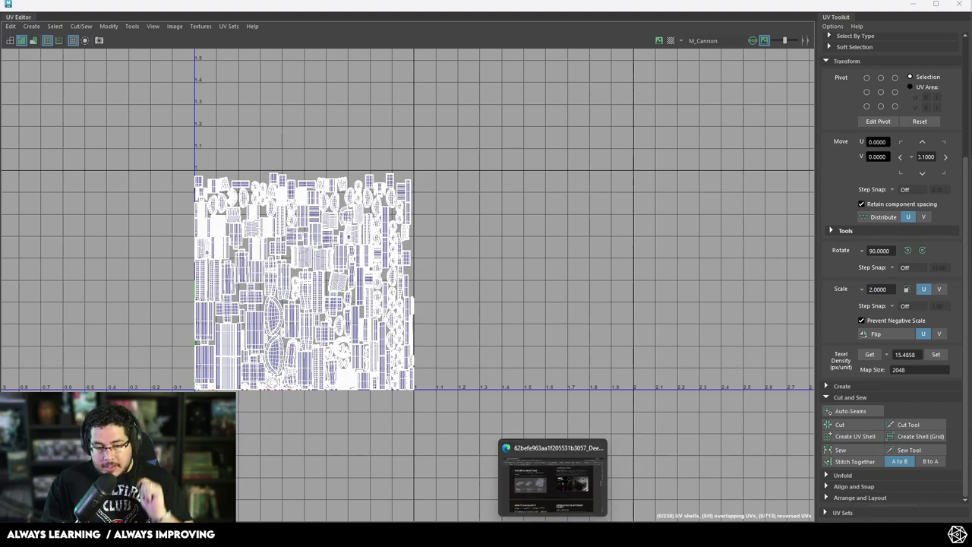
left_click(546, 474)
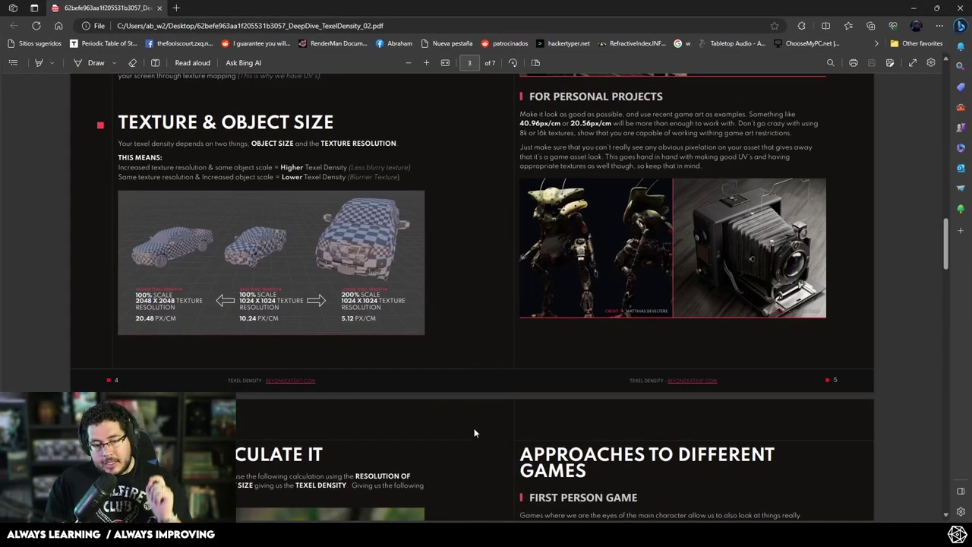
scroll(429, 340, "up", 10)
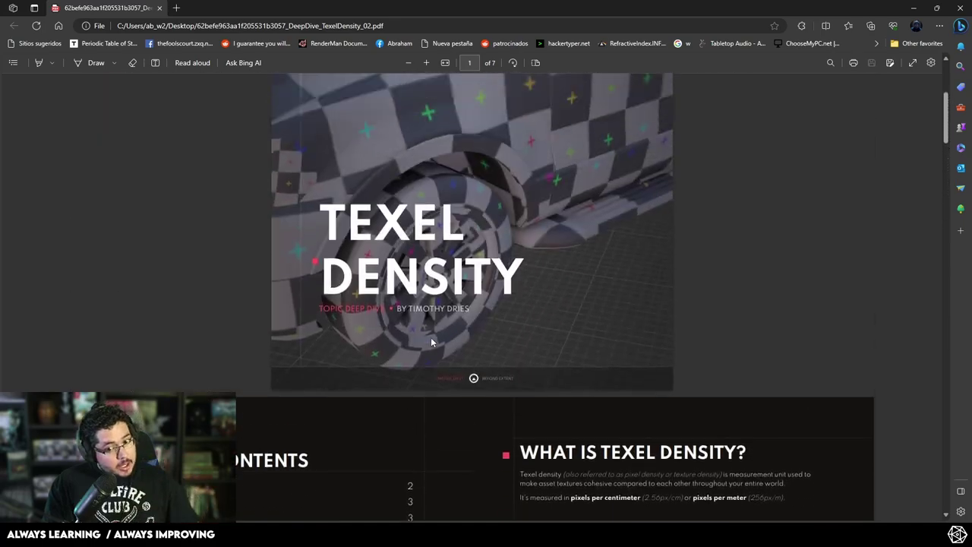
scroll(430, 342, "up", 3)
scroll(430, 342, "down", 3)
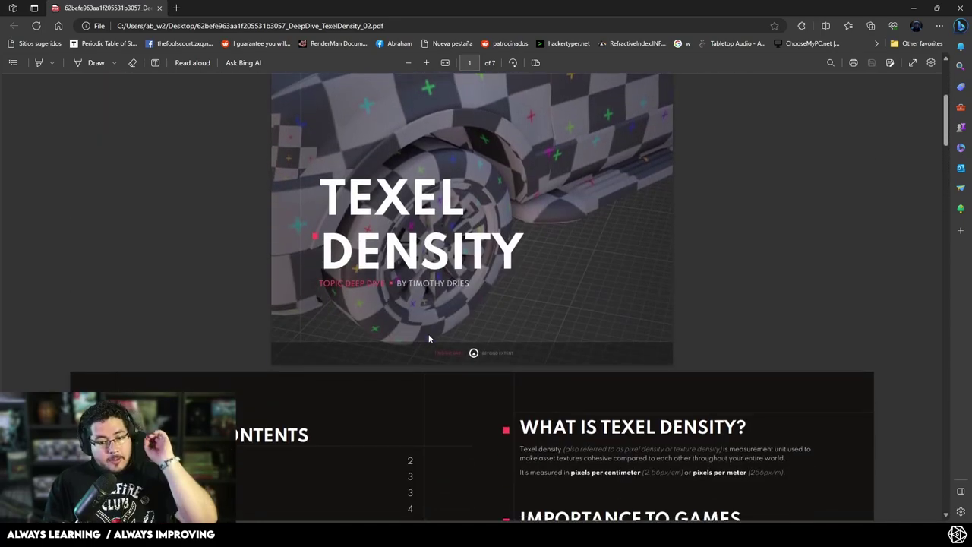
scroll(428, 338, "down", 6)
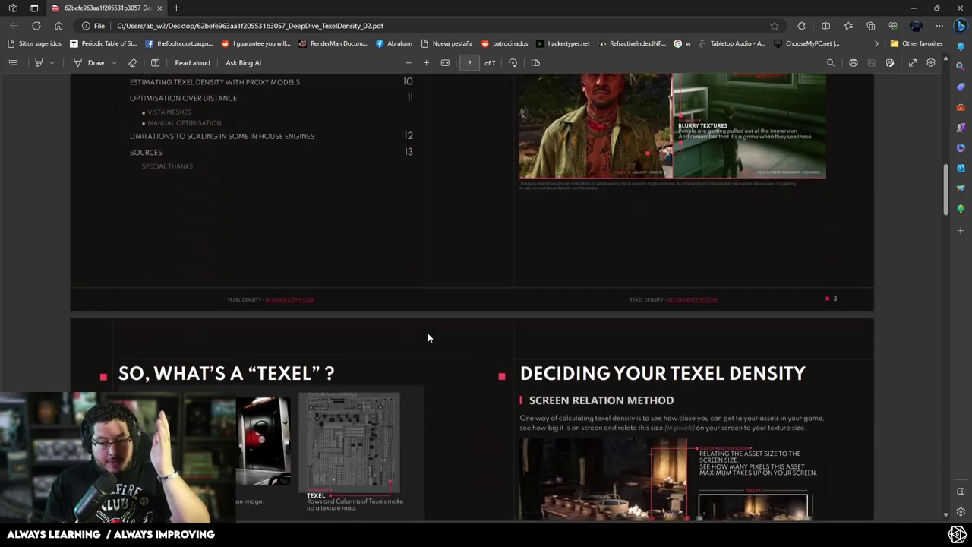
scroll(428, 337, "down", 5)
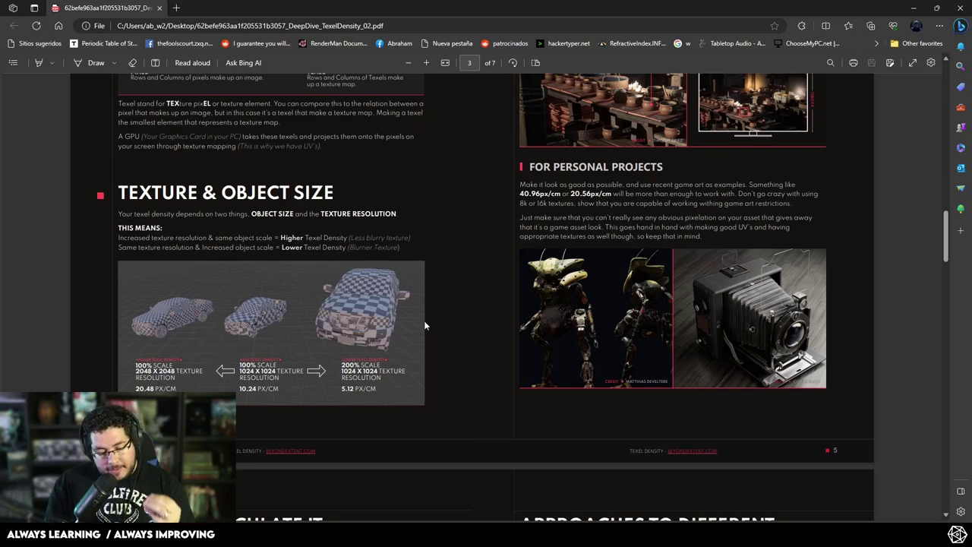
scroll(423, 324, "down", 8)
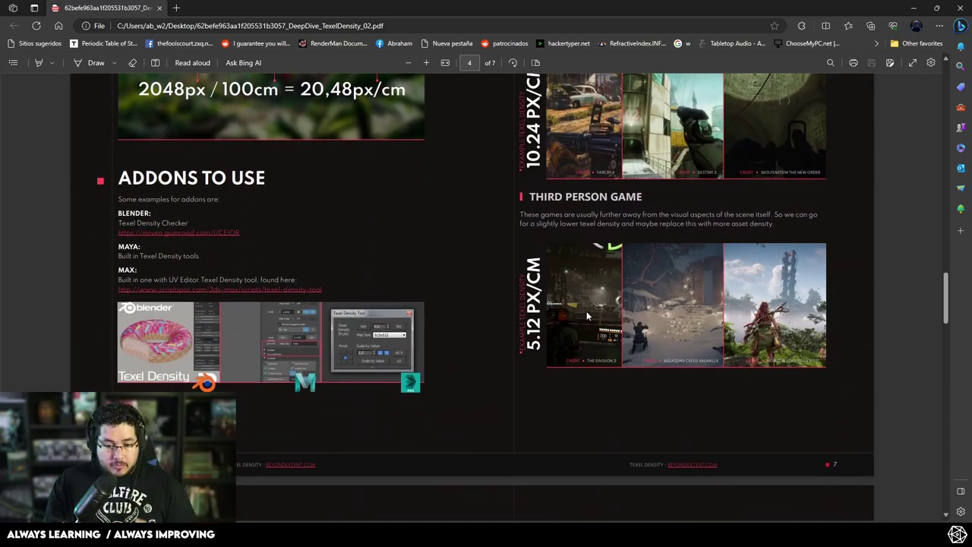
scroll(586, 316, "down", 5)
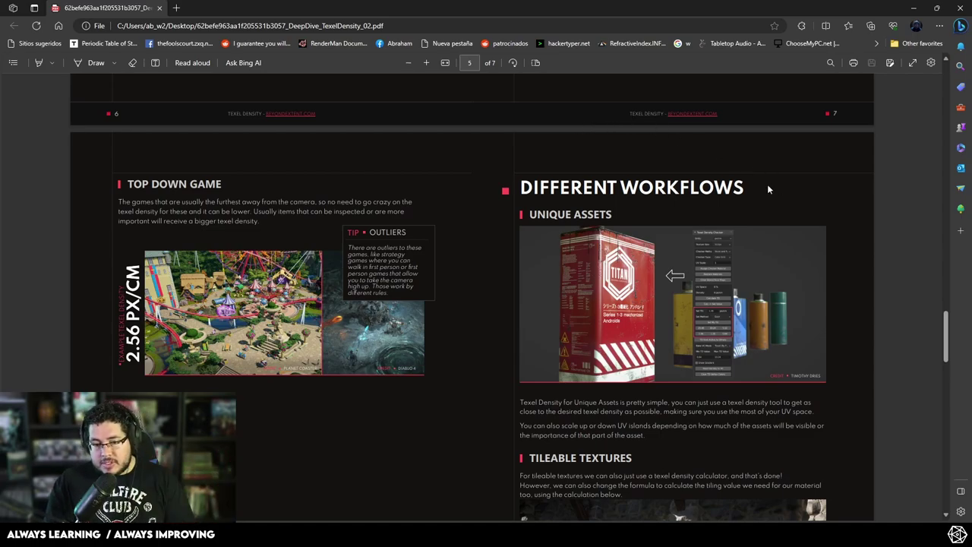
scroll(522, 212, "down", 7)
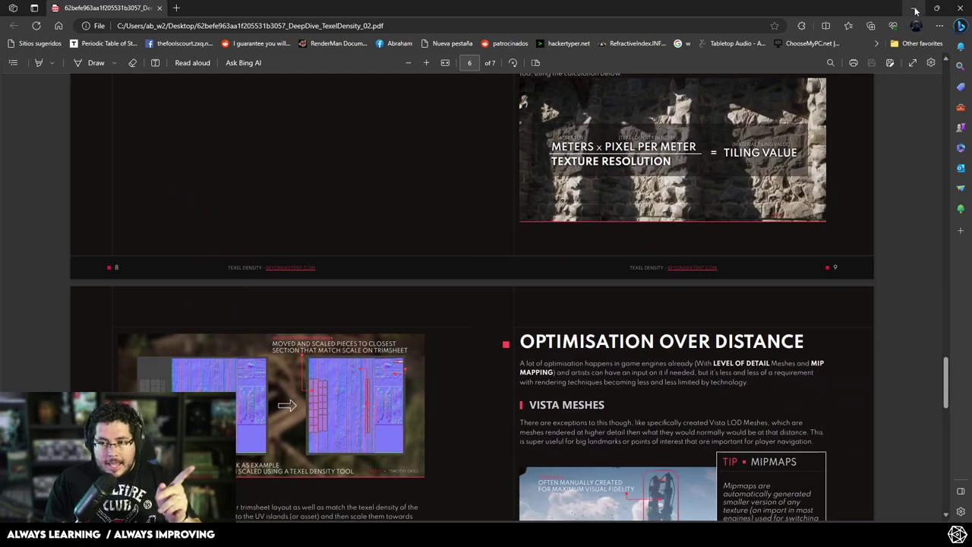
left_click(914, 9)
- Inspect the cannon's packed UV layout up close and its wireframe mesh in the Maya viewport from several angles
right_click_drag(346, 308, 439, 281, "alt")
middle_click_drag(438, 281, 534, 288, "alt")
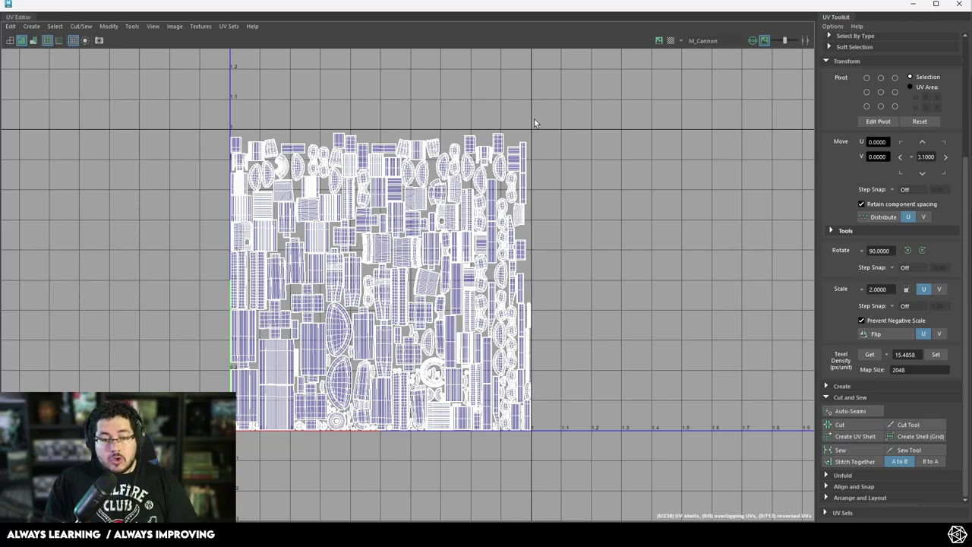
scroll(373, 266, "up", 3)
middle_click_drag(373, 265, 410, 251, "alt")
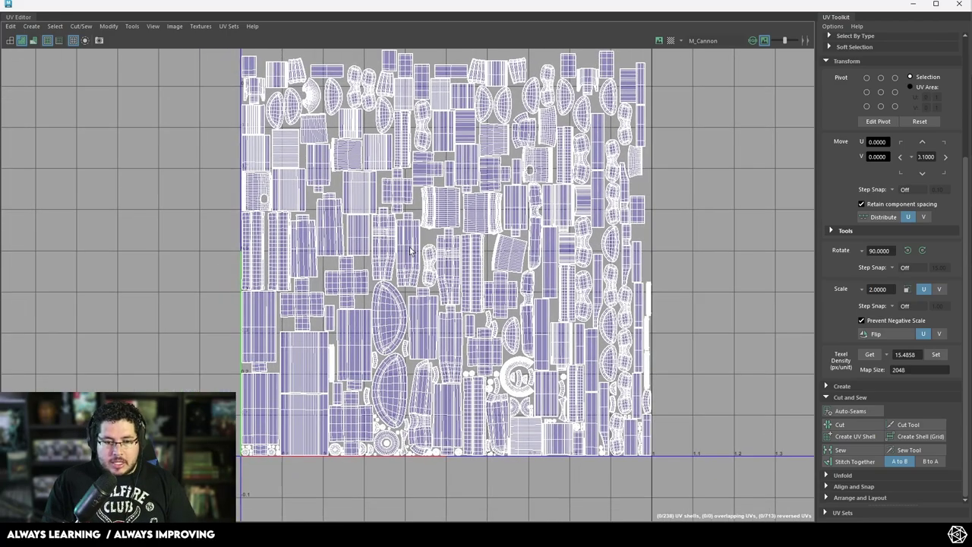
left_click(912, 5)
left_click_drag(524, 232, 441, 258, "alt")
scroll(440, 259, "up", 5)
scroll(440, 260, "down", 1)
middle_click_drag(440, 259, 445, 206, "alt")
scroll(445, 206, "down", 3)
left_click_drag(445, 207, 427, 271, "alt")
scroll(450, 248, "up", 3)
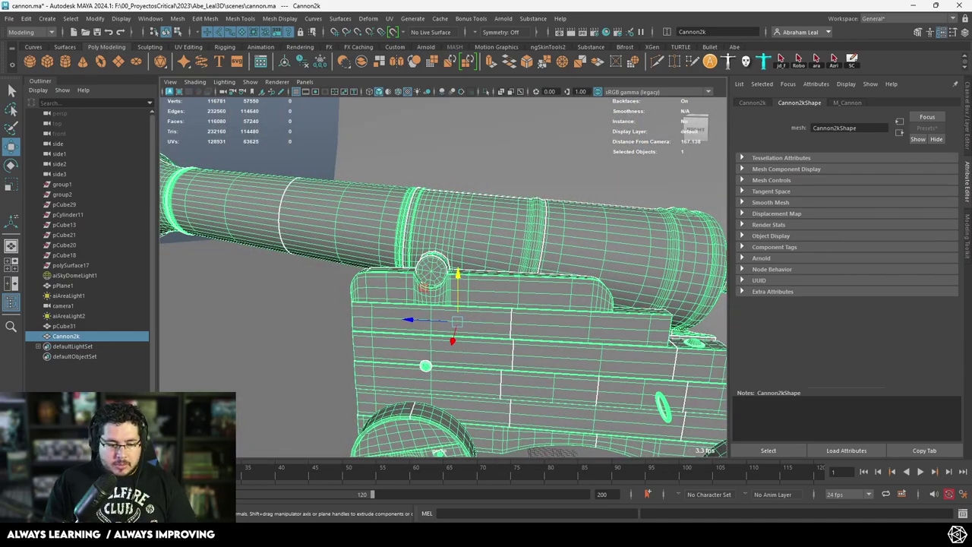
- Return to the cannon's UV layout and select all of its UV shells
double_click(340, 235)
middle_click_drag(488, 176, 469, 223, "alt")
right_click_drag(456, 182, 408, 162)
scroll(254, 125, "down", 2)
left_click_drag(206, 87, 588, 416)
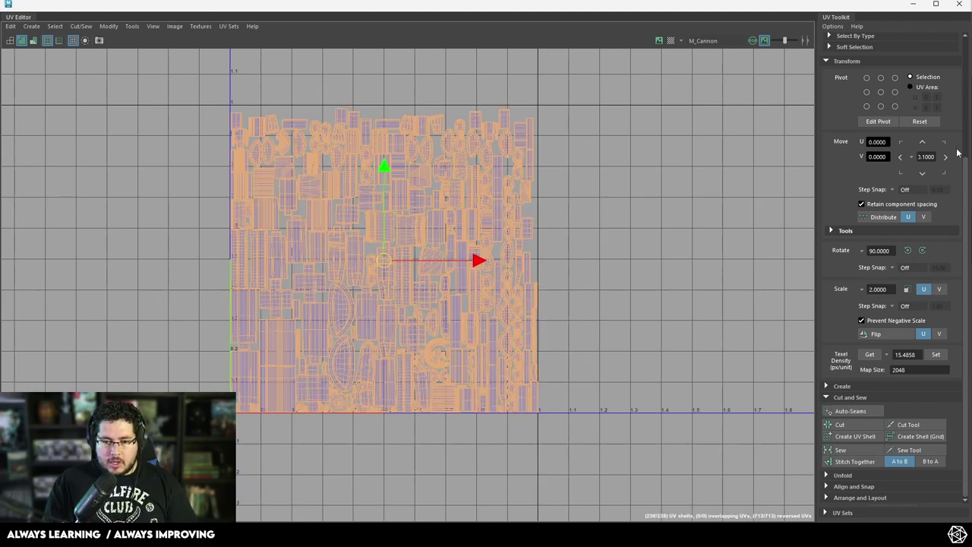
- Get the texel density of the selected UV shells at a map size of 2048
scroll(838, 231, "up", 3)
left_click(826, 153)
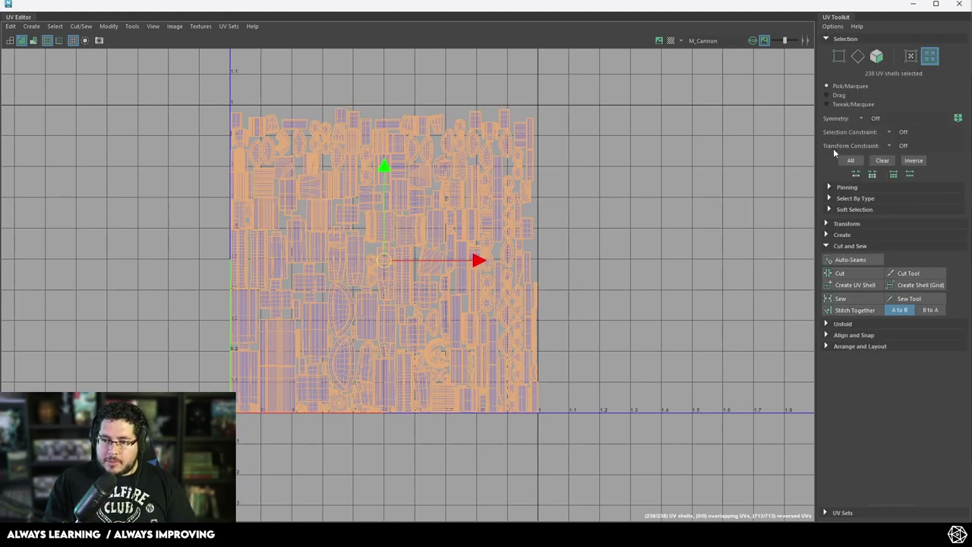
left_click(825, 224)
scroll(837, 309, "down", 5)
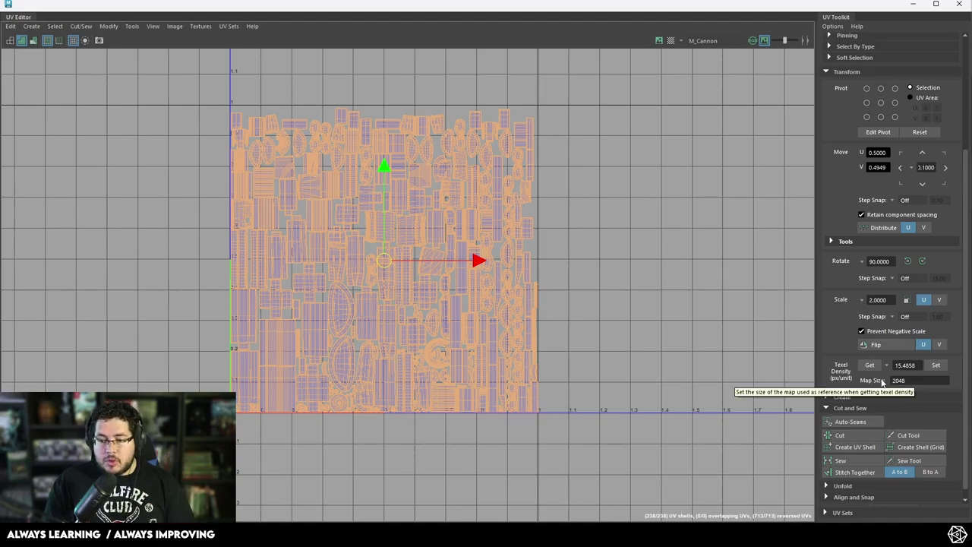
left_click(878, 371)
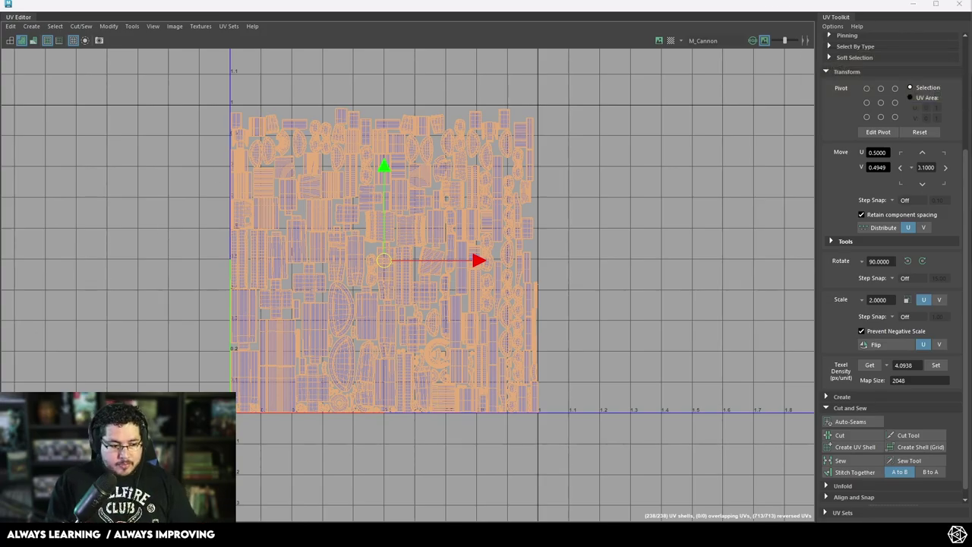
- Deselect the UV shells and examine how tightly they are packed inside the 0 to 1 tile
left_click(596, 379)
scroll(584, 379, "down", 2)
middle_click_drag(536, 297, 514, 301, "alt")
scroll(513, 297, "up", 5)
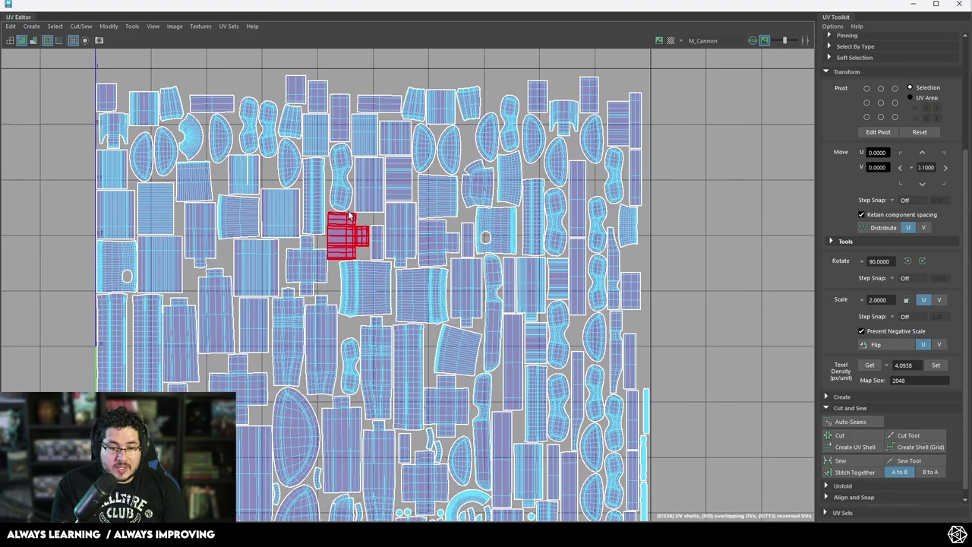
scroll(348, 216, "up", 4)
scroll(458, 227, "down", 2)
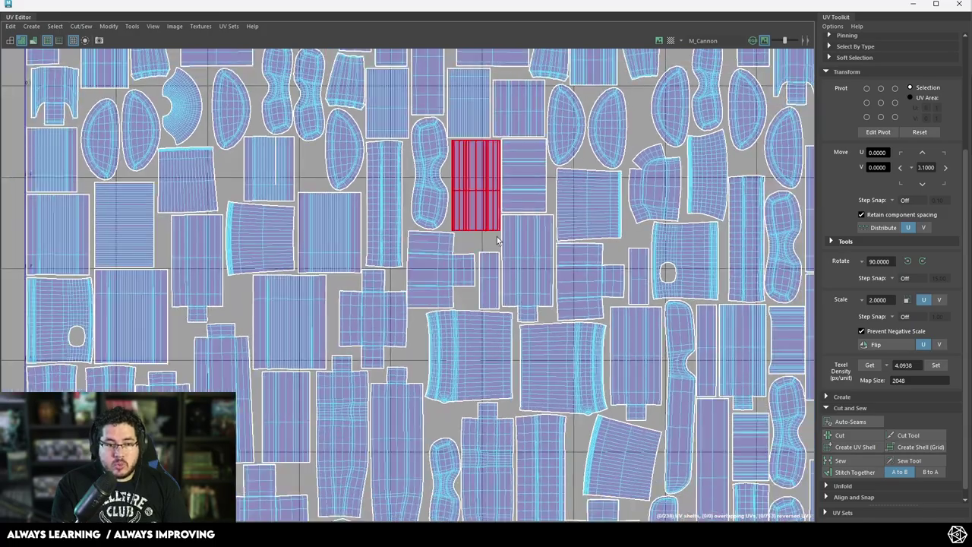
scroll(497, 240, "down", 8)
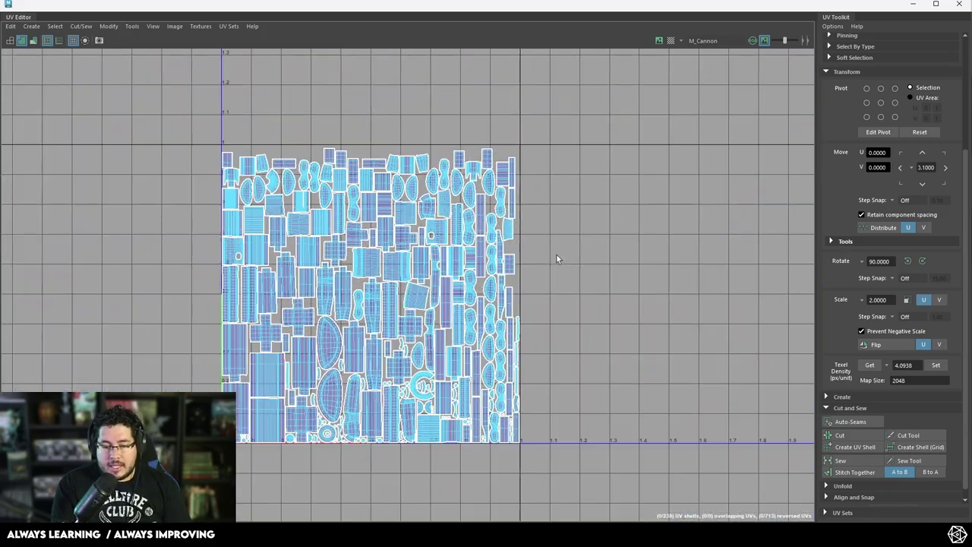
scroll(555, 253, "down", 10)
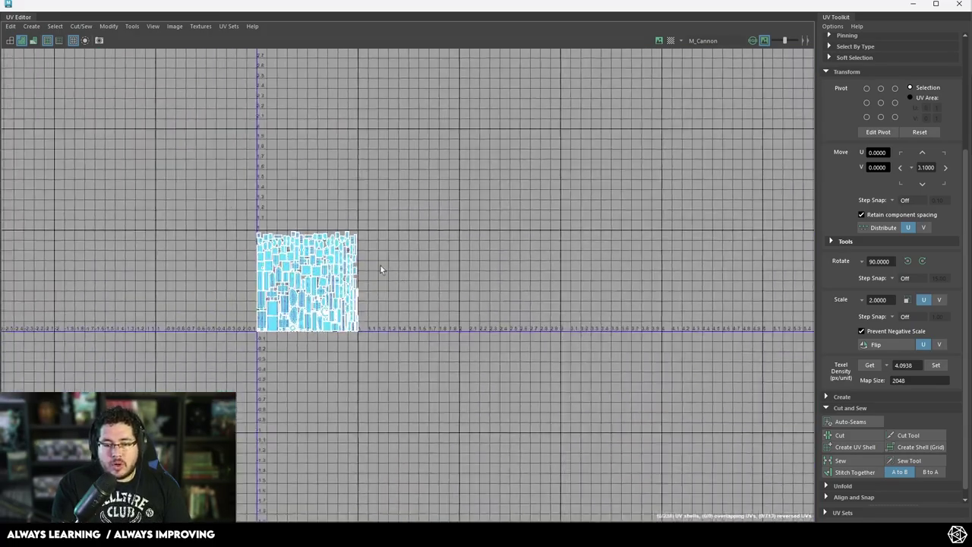
- Scale all the cannon's UV shells up uniformly well beyond the first tile and shift them along U to about 1.70
left_click_drag(410, 205, 231, 373)
scroll(383, 304, "down", 3)
key("r")
left_click_drag(323, 285, 576, 286)
key("w")
left_click_drag(371, 286, 469, 280)
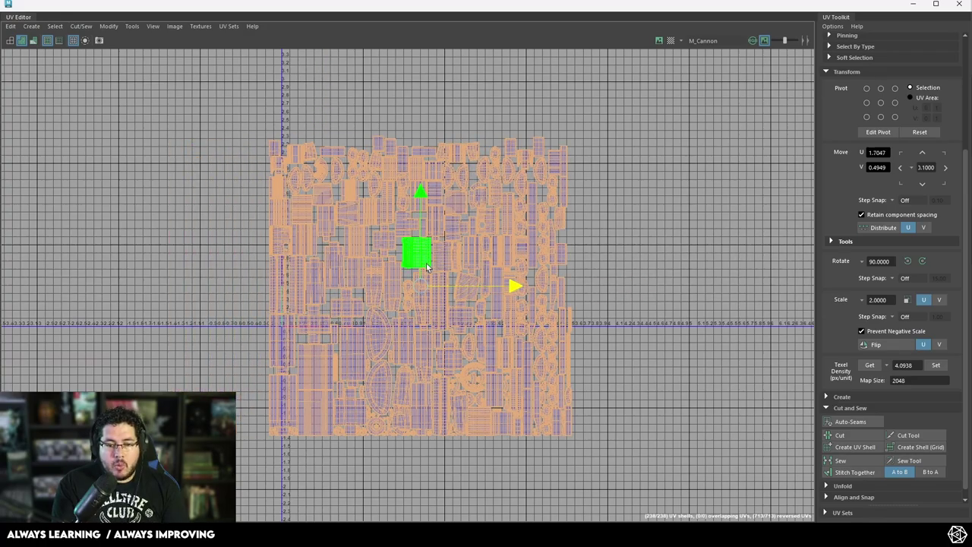
- Adjust the enlarged shells' scale and position to cover about four by four tiles, centred near U 2.03 and V 2.01
middle_click_drag(427, 265, 449, 267)
key("r")
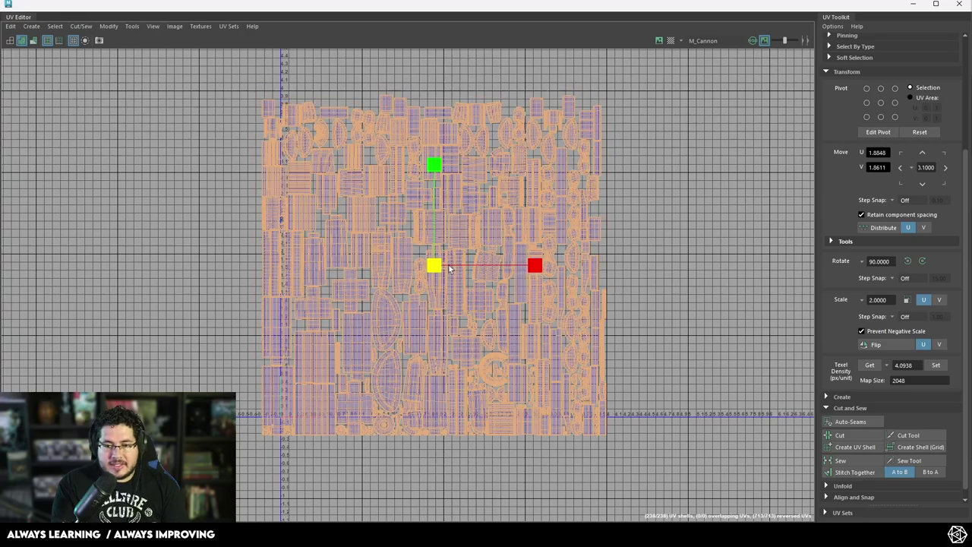
left_click_drag(448, 265, 448, 249)
key("w")
key("r")
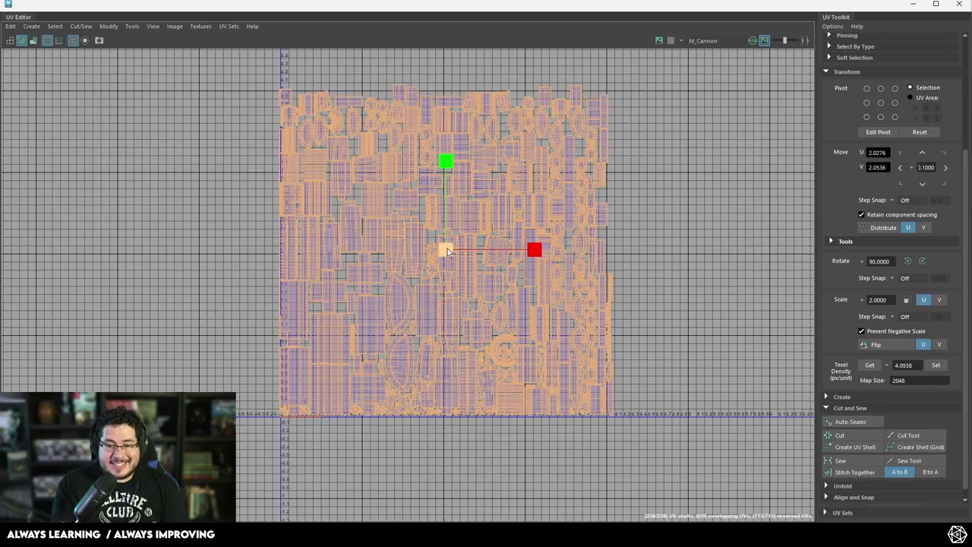
middle_click_drag(447, 251, 445, 253)
key("w")
left_click_drag(445, 252, 445, 254)
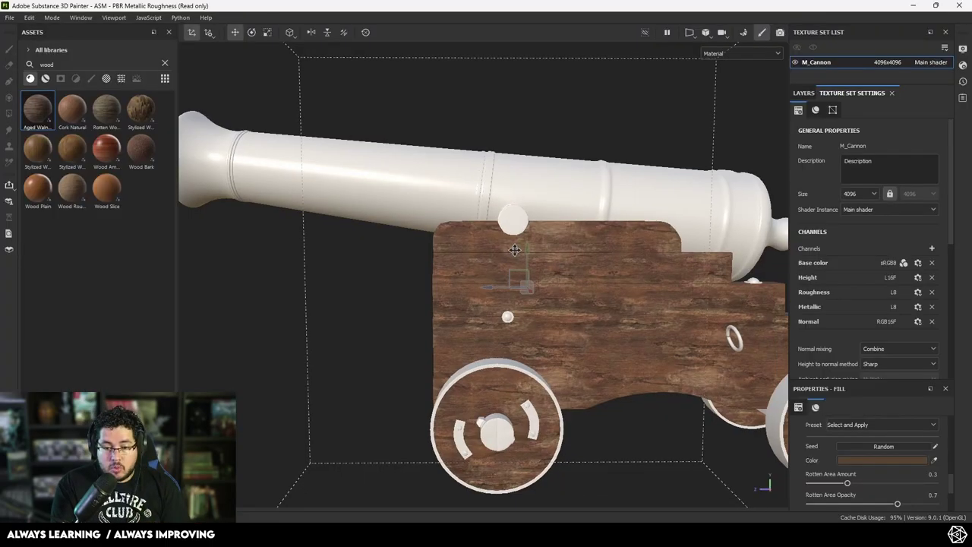
- Switch to Substance 3D Painter and inspect the wood material's texture detail on the cannon's carriage up close
scroll(454, 330, "up", 5)
scroll(454, 330, "up", 3)
left_click_drag(455, 330, 502, 304, "alt")
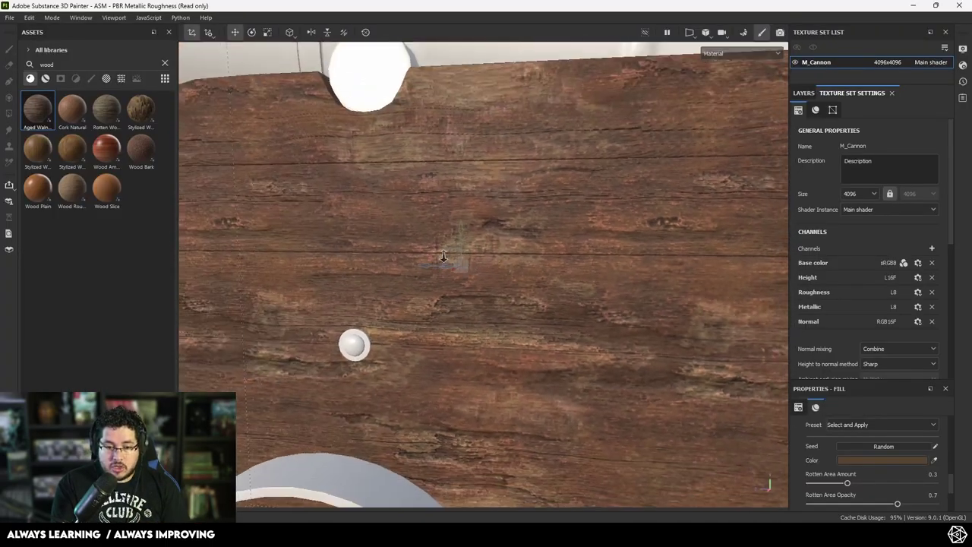
scroll(502, 245, "down", 3)
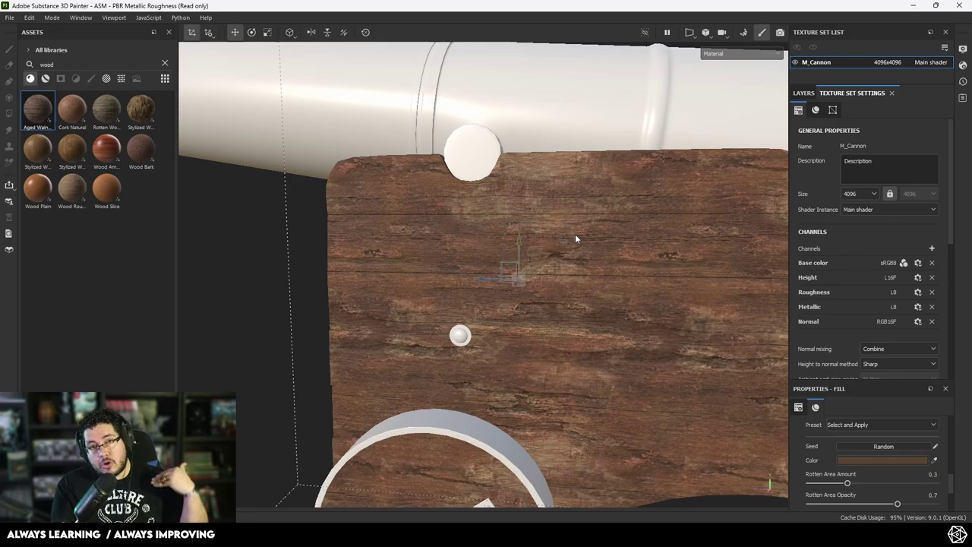
- Go back to Maya's UV Editor and examine the enlarged UV shells across the tiles
left_click(911, 6)
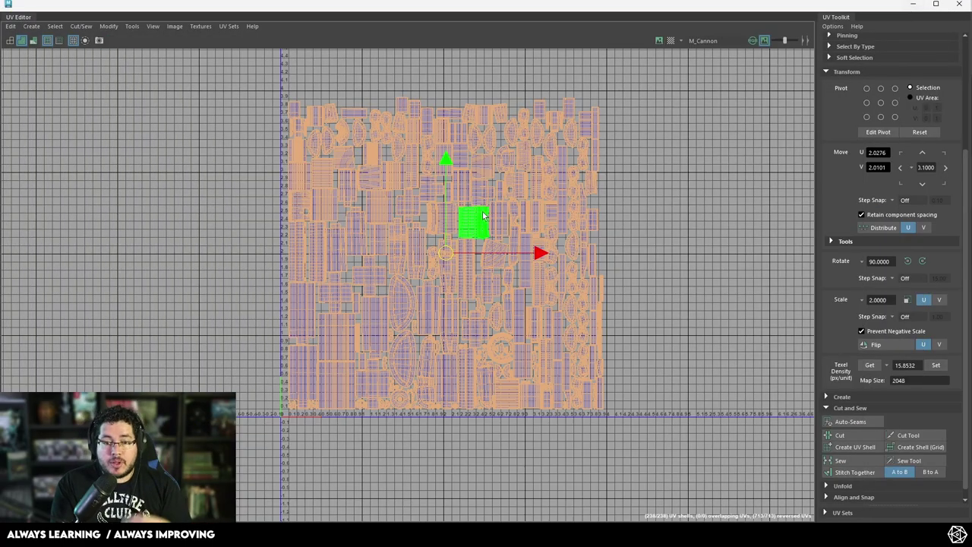
left_click(561, 247)
scroll(471, 231, "up", 2)
left_click(466, 212)
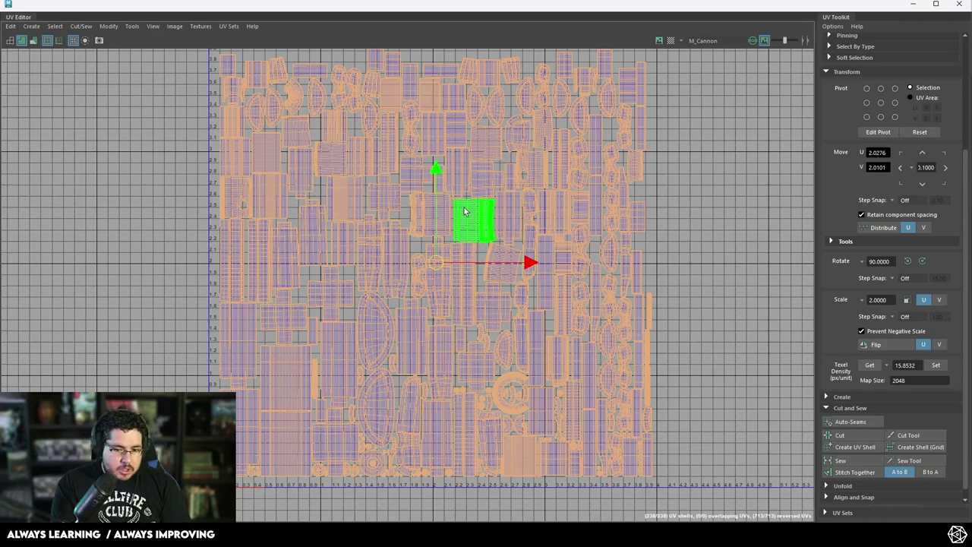
- Undo the last transform of the UV shells and select all of the cannon's shells again
key("ctrl+z")
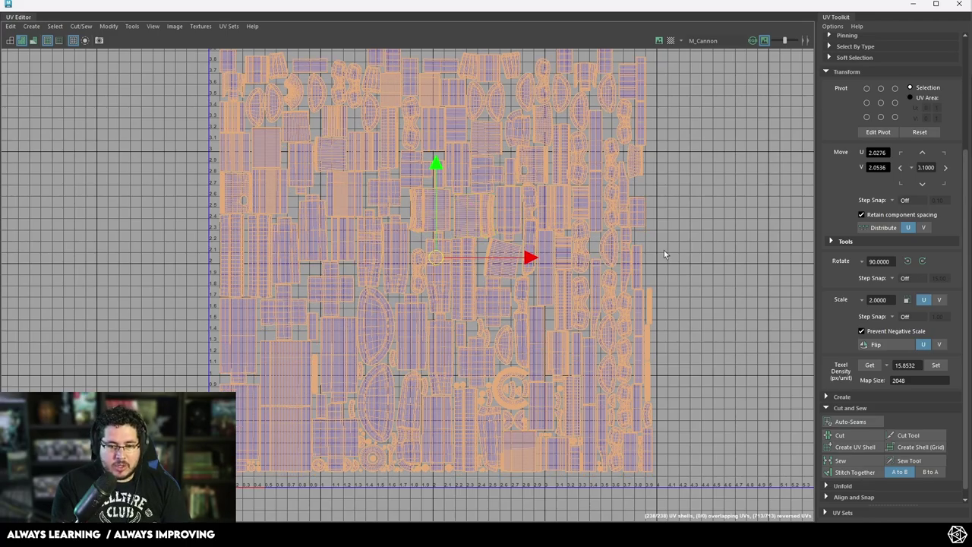
scroll(672, 245, "down", 2)
scroll(680, 236, "down", 1)
left_click(686, 223)
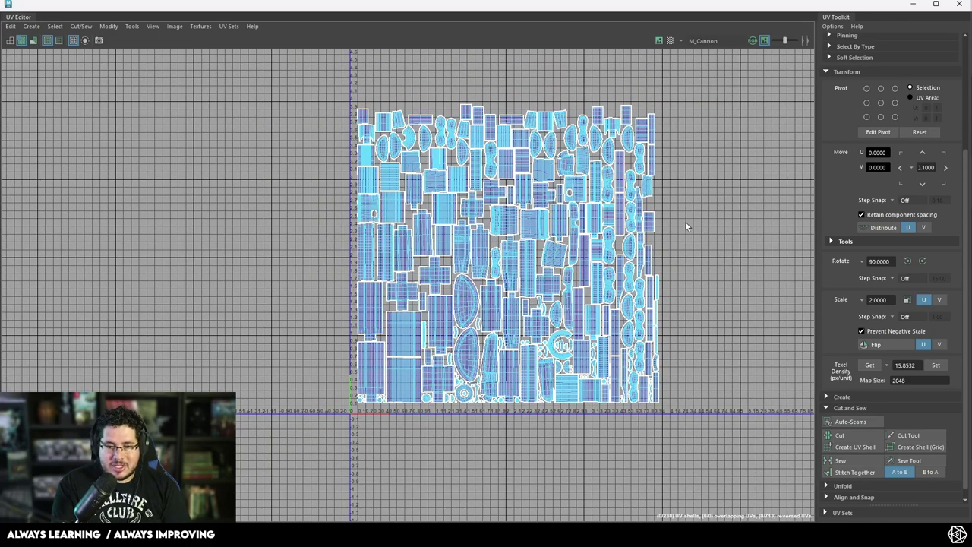
middle_click_drag(686, 223, 612, 253, "alt")
left_click_drag(665, 105, 225, 484)
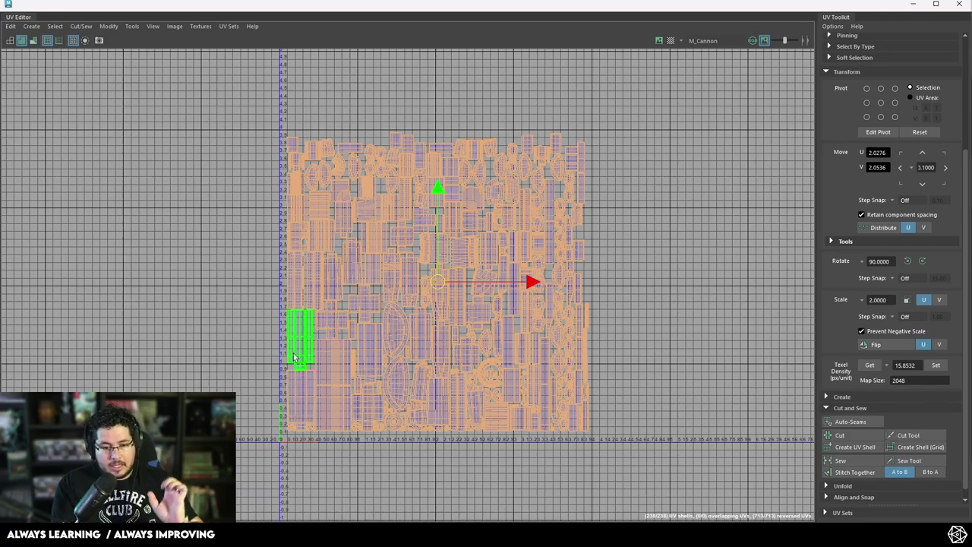
- Open the Layout UVs options and set the tiles to 4 in U and 4 in V
left_click(132, 26)
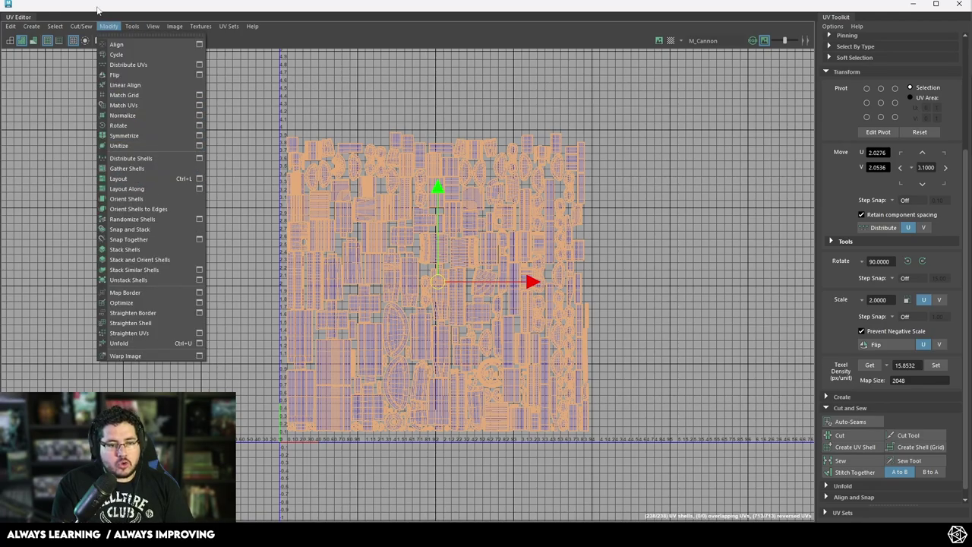
left_click(198, 179)
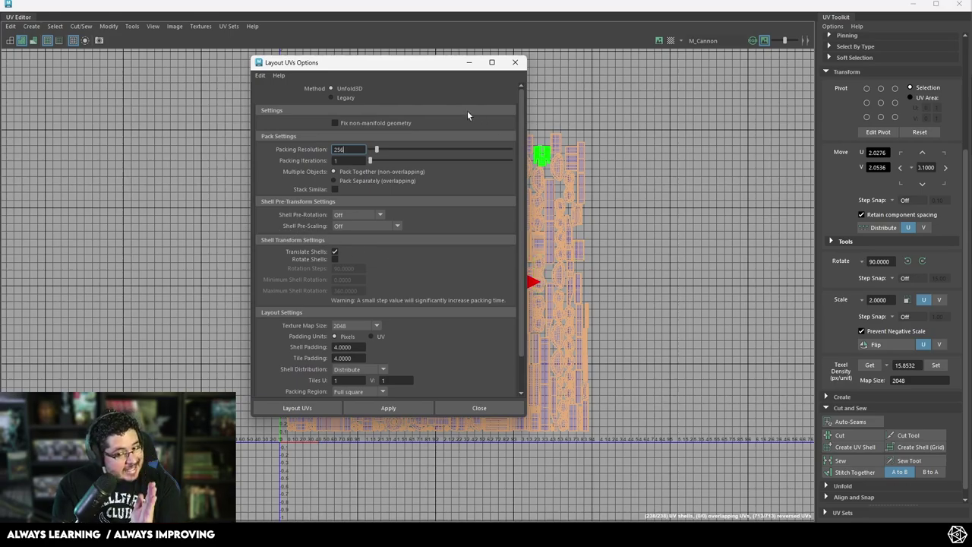
left_click_drag(416, 67, 209, 68)
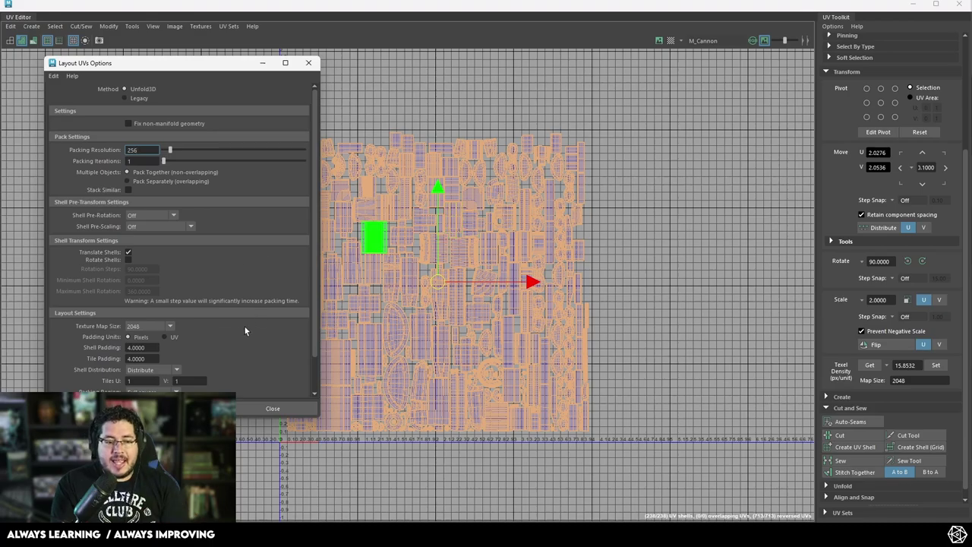
scroll(216, 282, "down", 1)
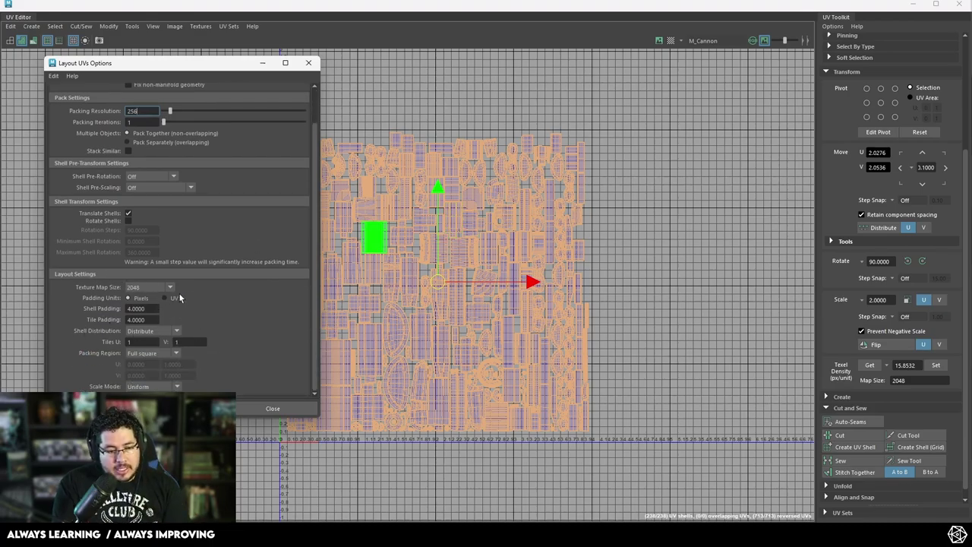
left_click(144, 308)
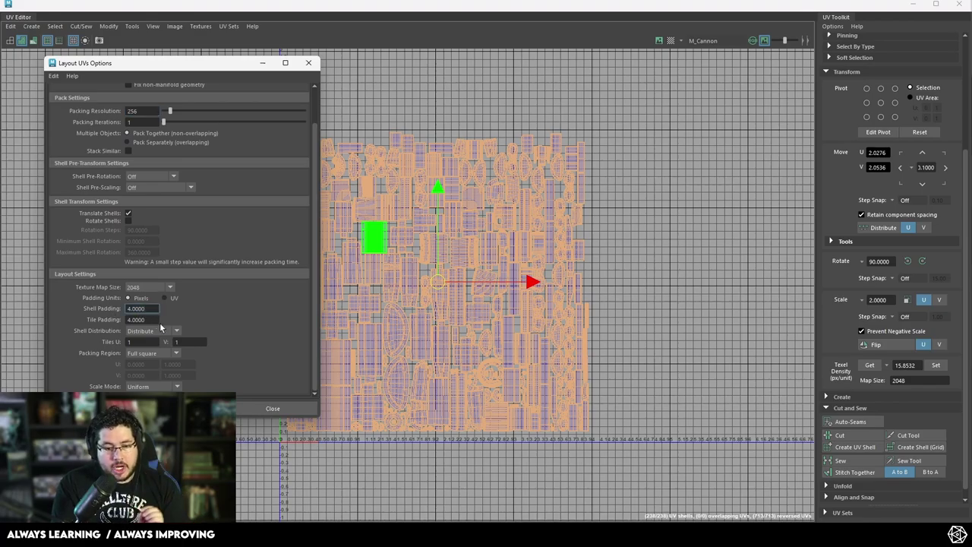
key("Tab")
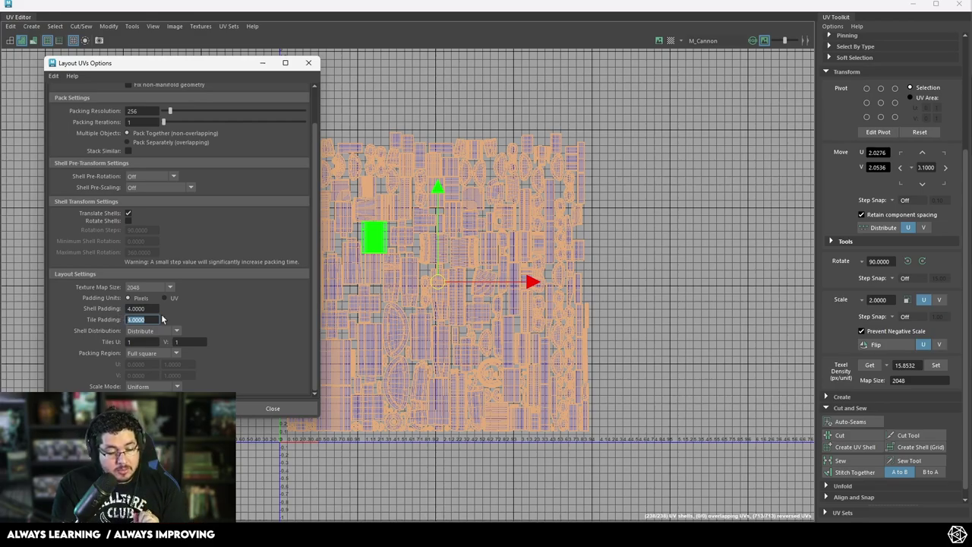
key("Tab")
type("4")
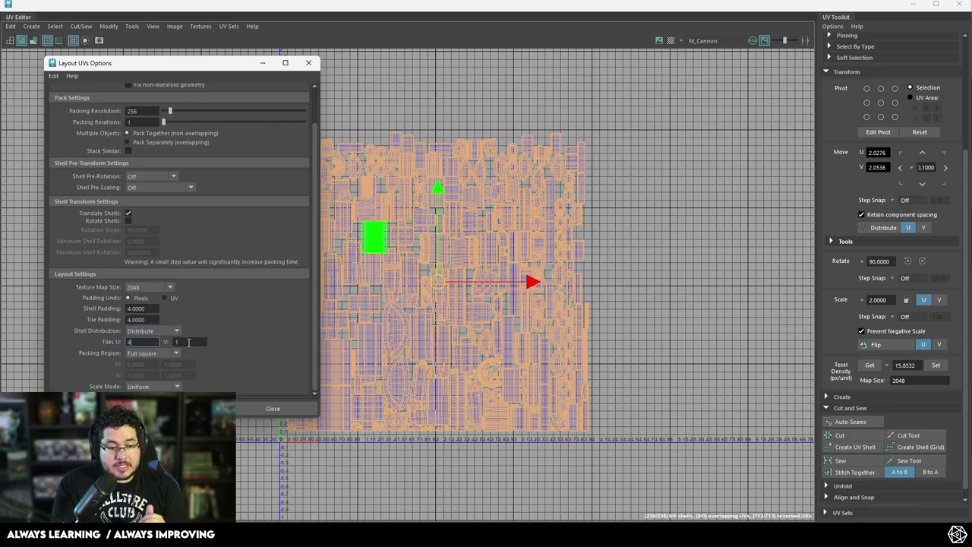
key("Tab")
type("4")
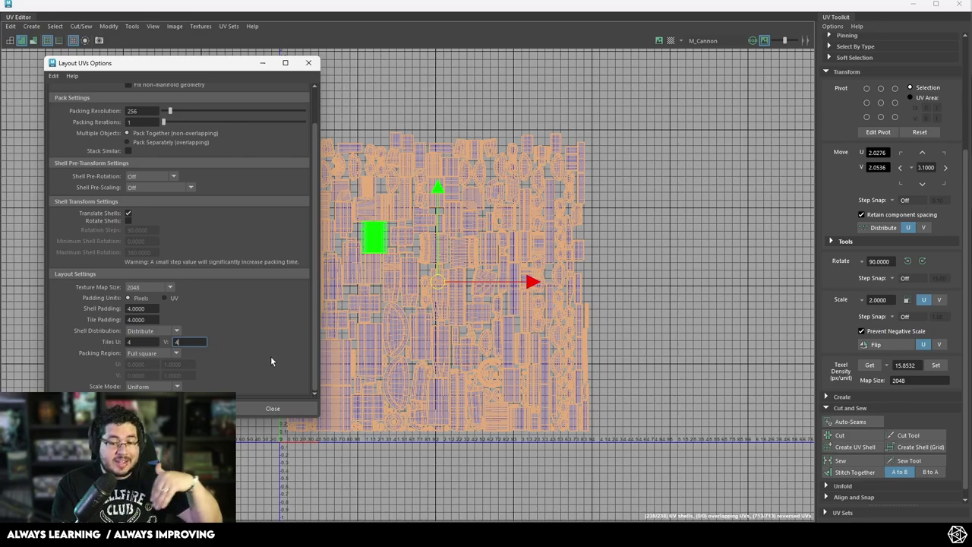
- Lay out all the selected shells across the four-by-four tile grid with the current Layout UVs settings
left_click_drag(152, 344, 114, 341)
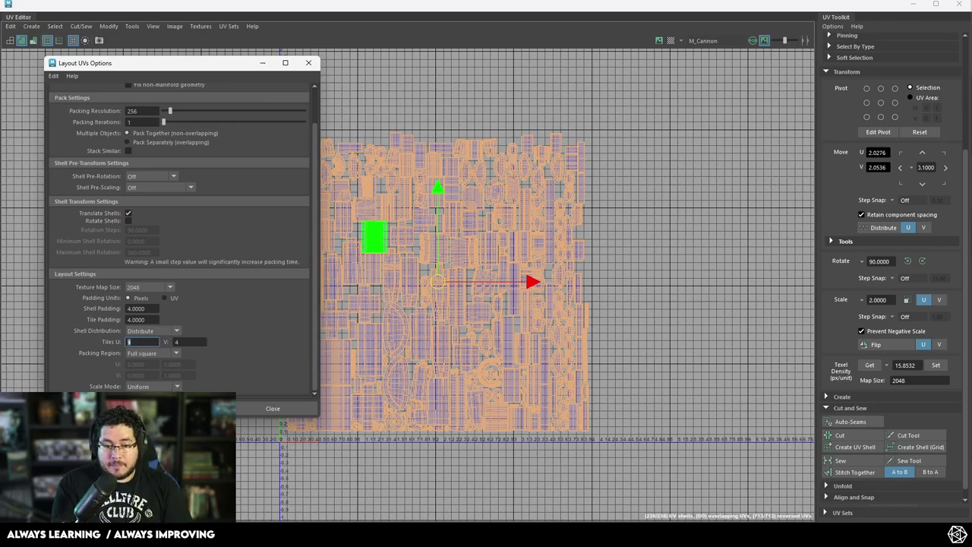
key("ctrl+z")
key("ctrl+z")
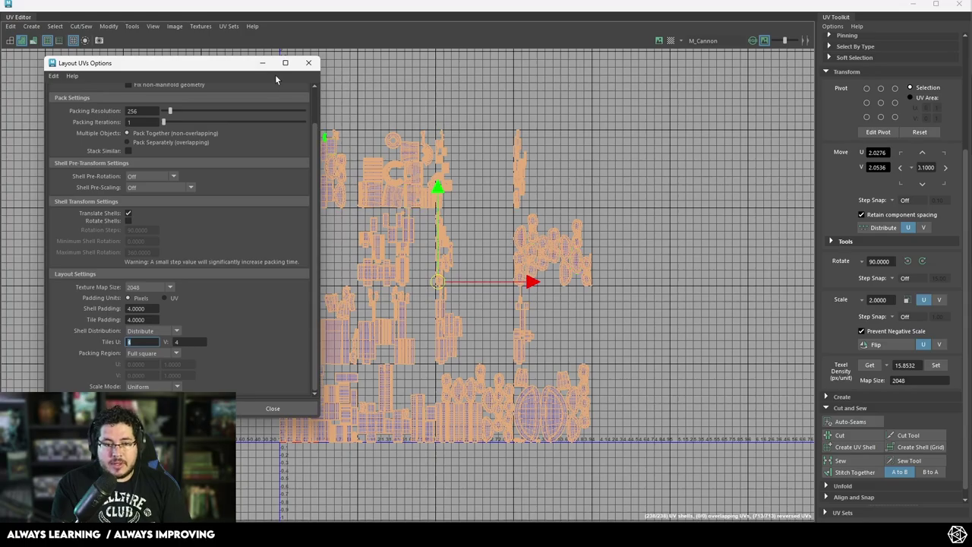
left_click_drag(193, 66, 112, 75)
- Examine how the packed shells are distributed and sized across the four-by-four tiles
right_click_drag(404, 271, 488, 297, "alt")
scroll(488, 296, "down", 2)
scroll(412, 376, "up", 4)
scroll(471, 282, "down", 5)
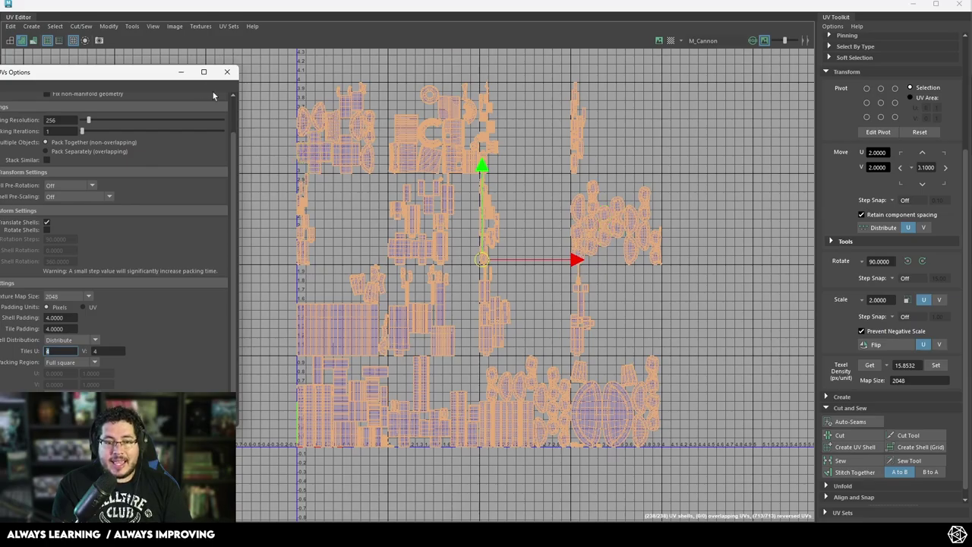
left_click_drag(138, 73, 181, 66)
scroll(404, 178, "up", 4)
middle_click_drag(333, 158, 499, 184, "alt")
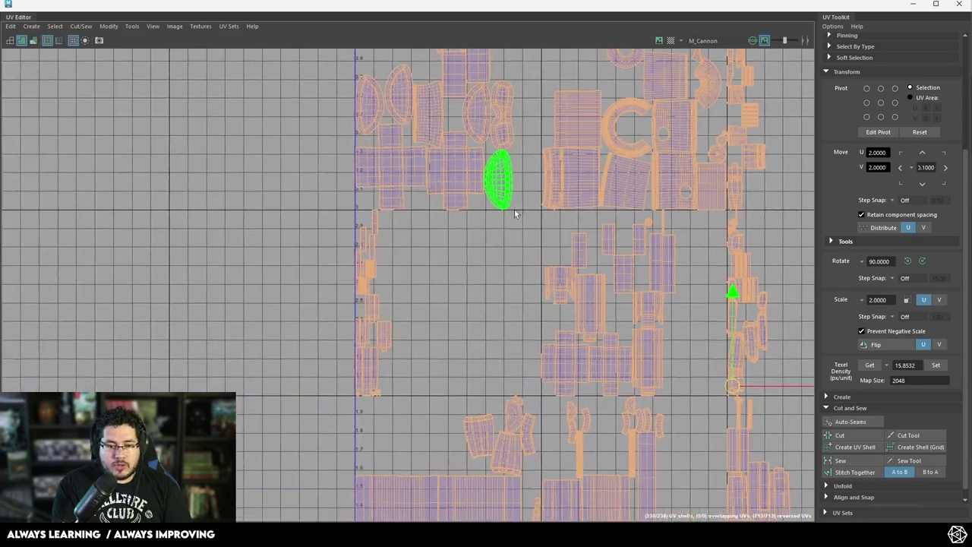
scroll(521, 334, "down", 1)
middle_click_drag(521, 341, 413, 164, "alt")
scroll(338, 344, "up", 3)
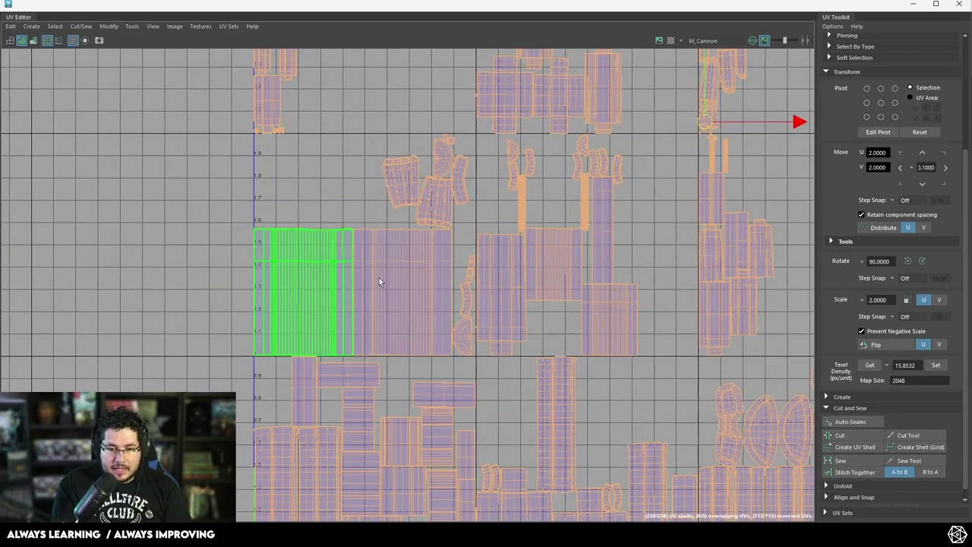
scroll(447, 303, "down", 5)
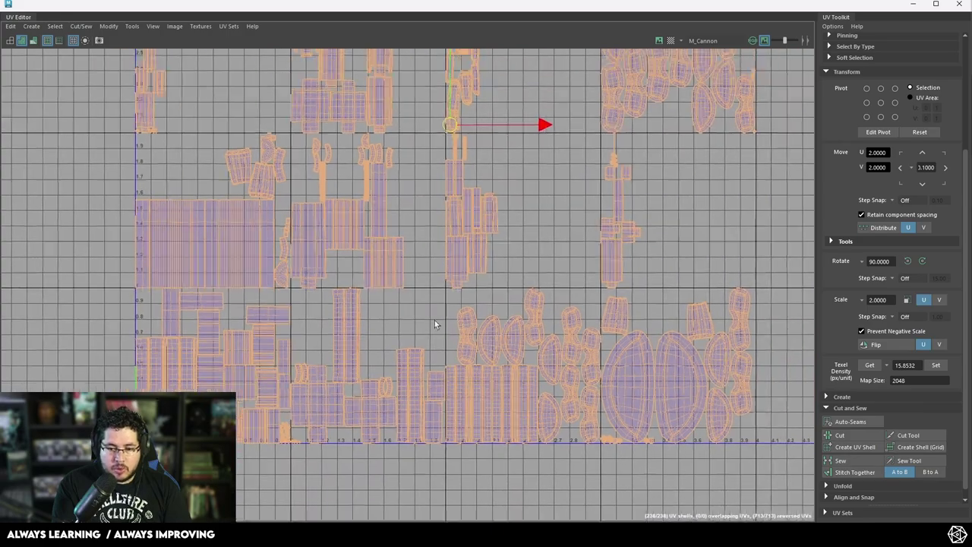
scroll(502, 237, "down", 2)
middle_click_drag(535, 222, 521, 252, "alt")
scroll(521, 252, "down", 1)
left_click(659, 139)
middle_click_drag(673, 109, 646, 172, "alt")
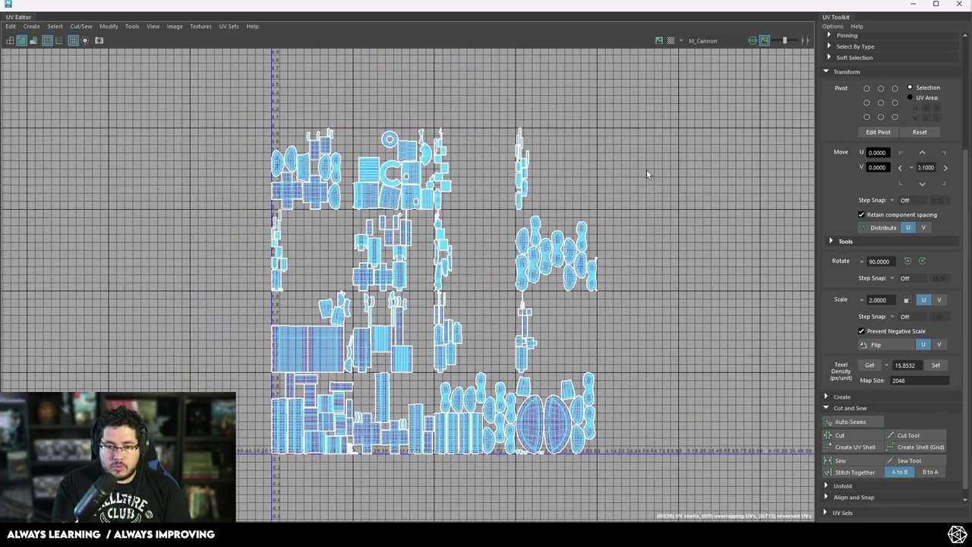
- Select all the packed shells and get their texel density at a 2048 map size
left_click_drag(671, 95, 254, 472)
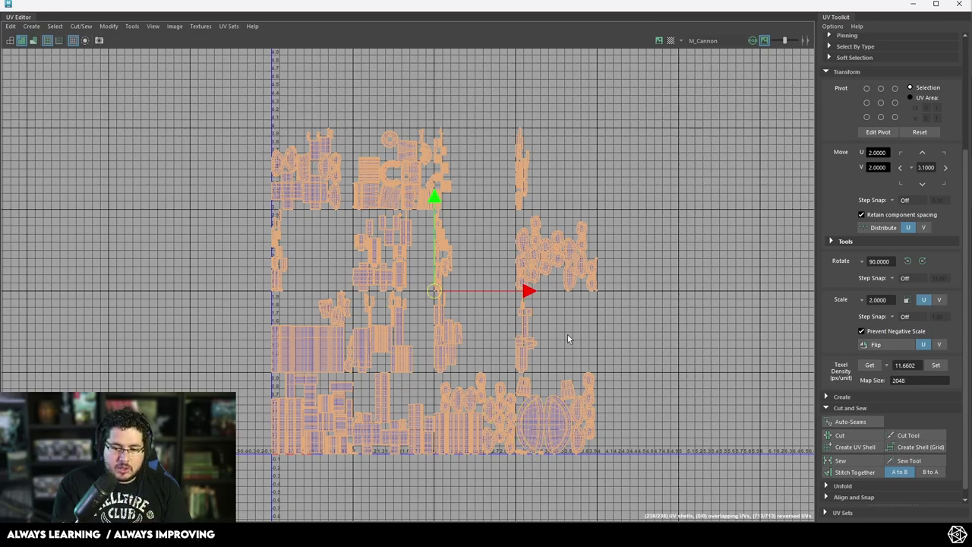
scroll(594, 389, "up", 3)
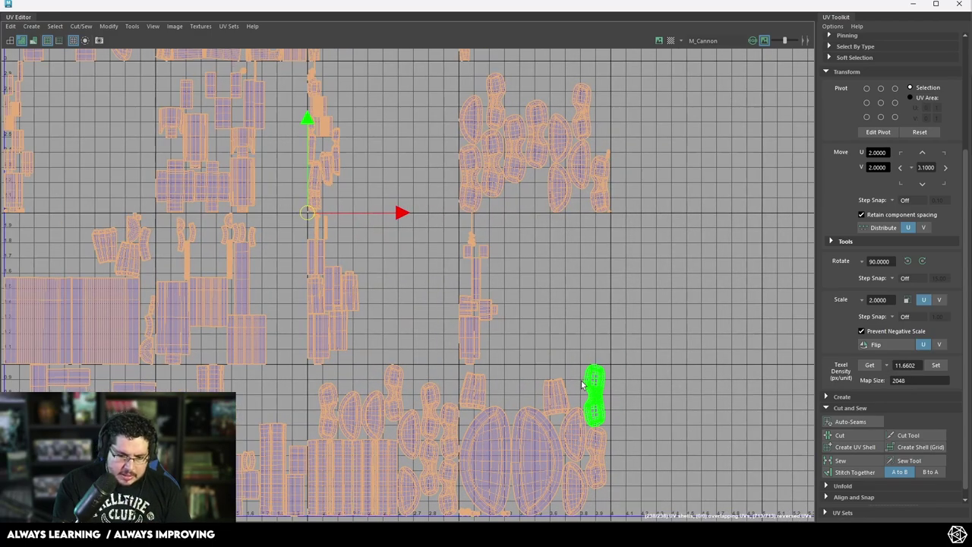
scroll(581, 383, "up", 3)
scroll(582, 382, "down", 4)
scroll(536, 371, "down", 2)
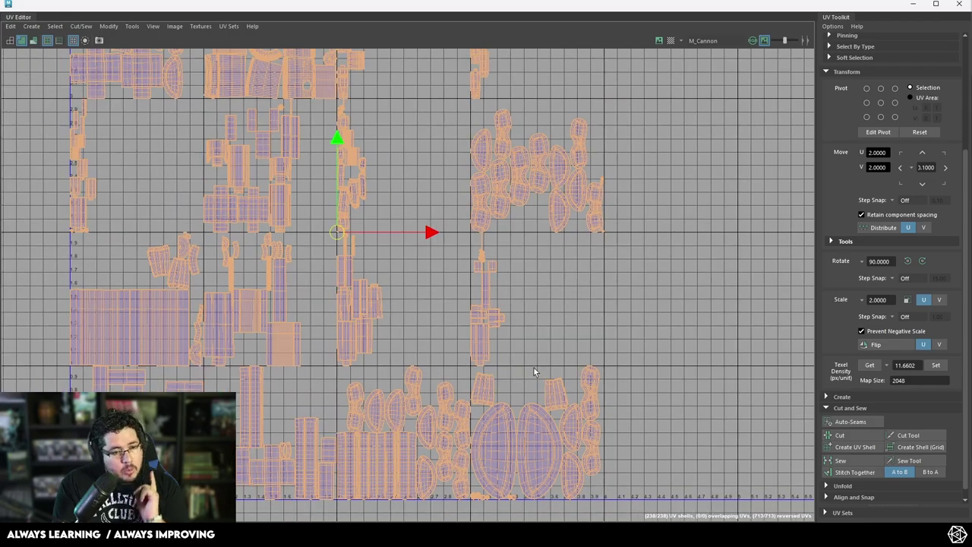
- Select a large oval shell and a smaller one in the first row's fourth tile to compare their scale
left_click(493, 443)
scroll(493, 443, "up", 2)
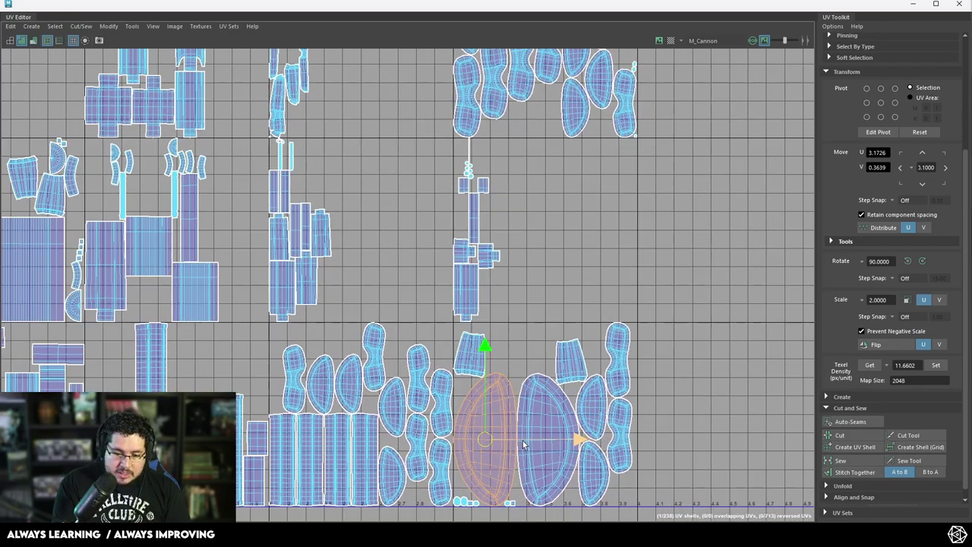
left_click(592, 465)
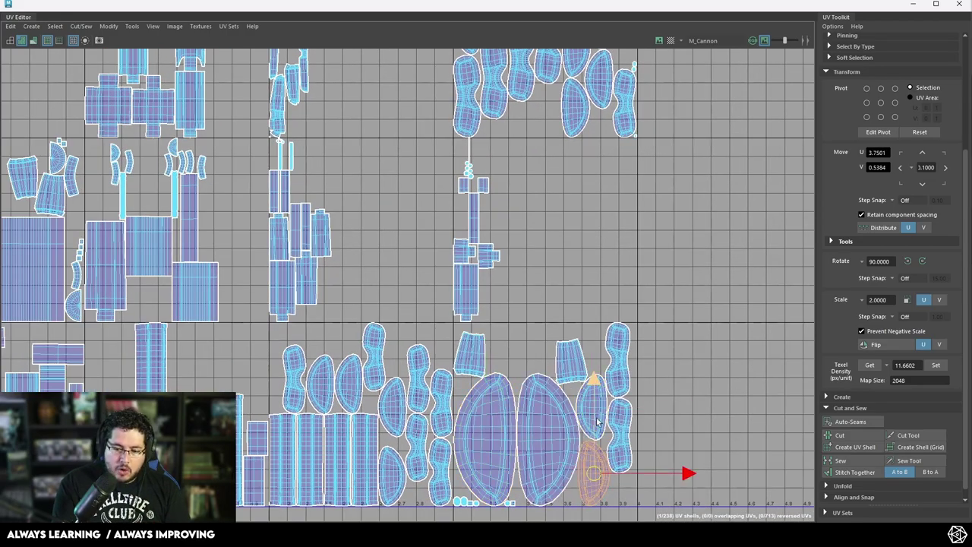
scroll(293, 266, "down", 6)
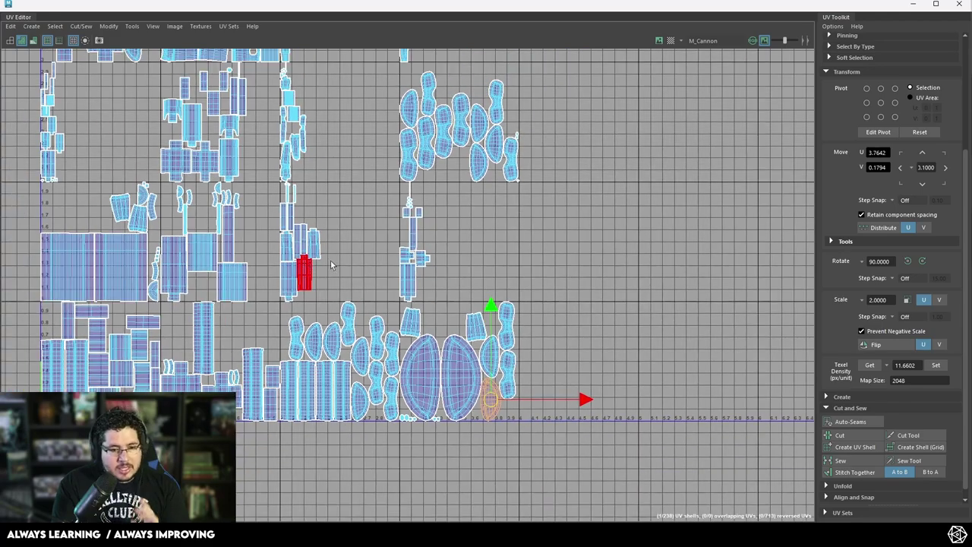
left_click(506, 188)
middle_click_drag(508, 186, 543, 254, "alt")
scroll(545, 253, "down", 1)
- Select all the shells and lay them out again over 4 by 4 tiles with Shell Pre-Scaling set to Preserve 3D Ratios
left_click_drag(598, 81, 175, 481)
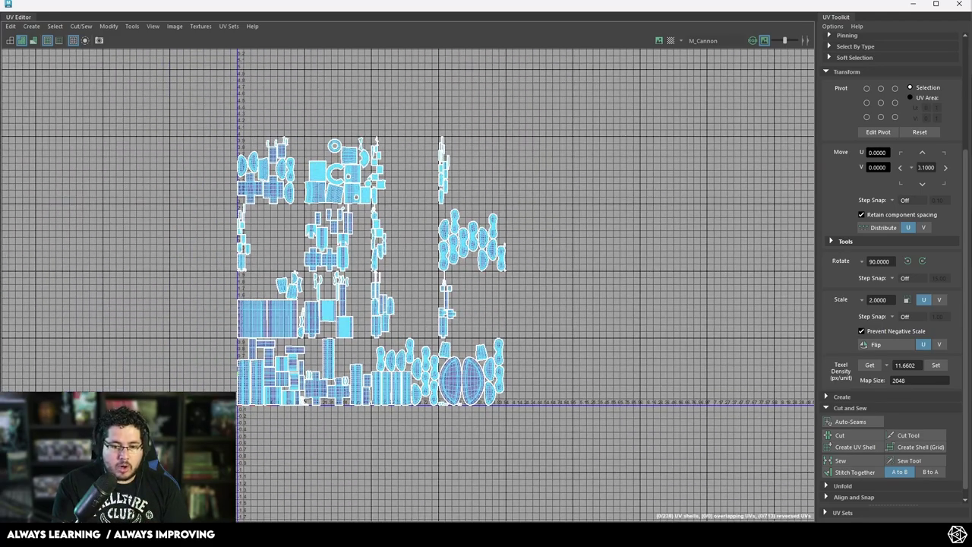
left_click(130, 26)
mouse_move(109, 26)
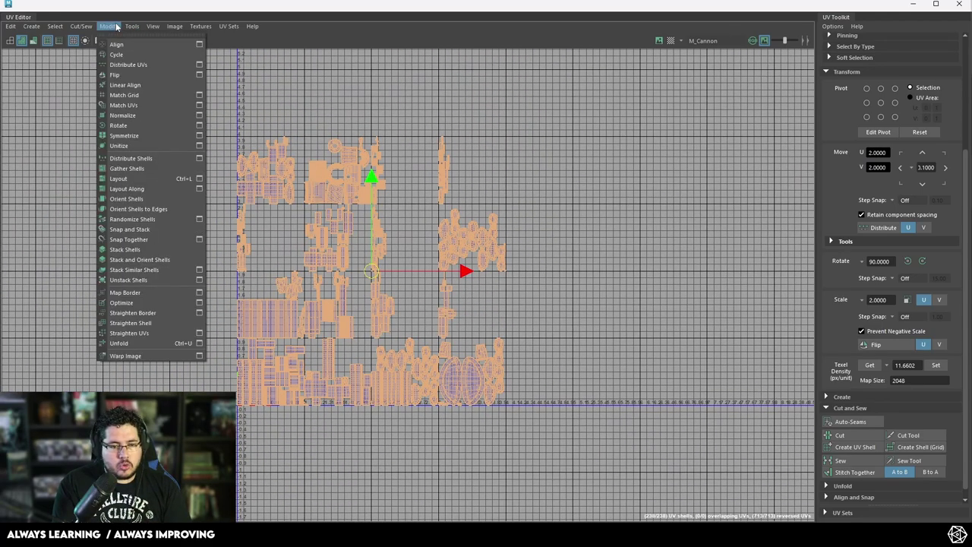
left_click(197, 179)
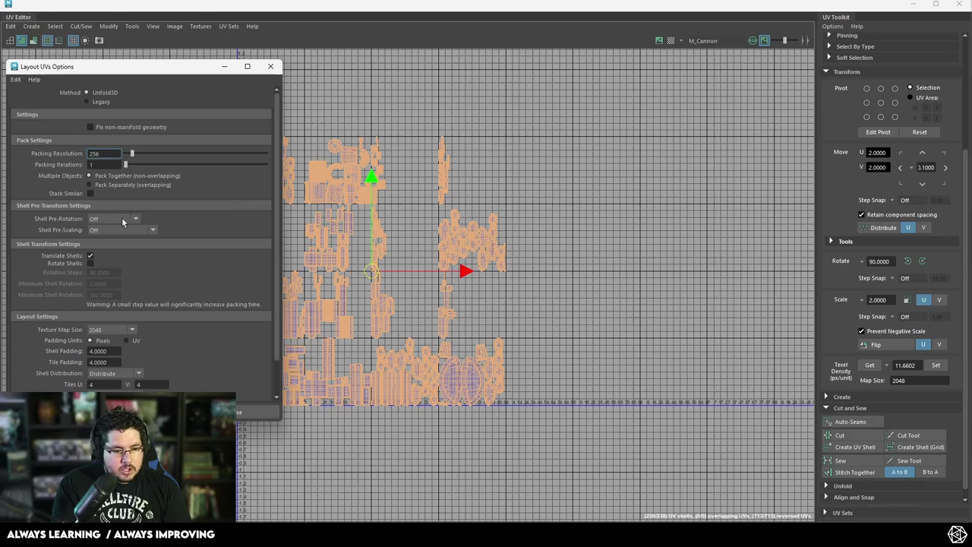
left_click(121, 228)
left_click(122, 245)
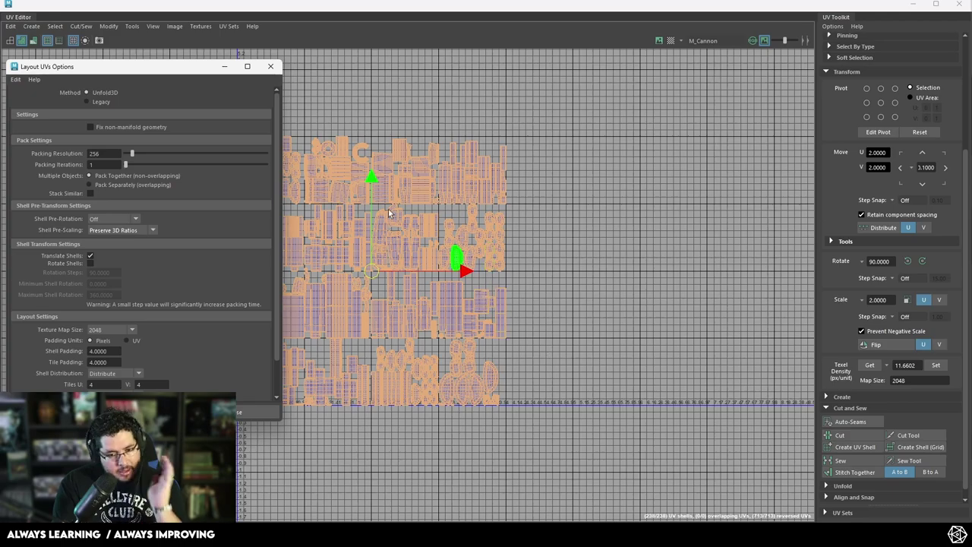
- Minimise the layout options, get the repacked shells' texel density and review the tiles with the shells deselected
left_click(224, 66)
scroll(412, 340, "up", 3)
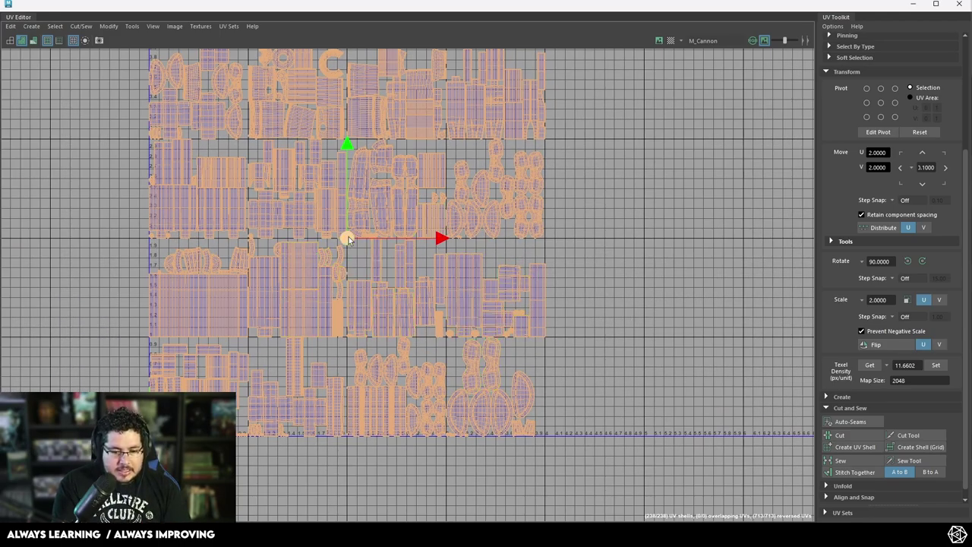
middle_click_drag(348, 239, 356, 302, "alt")
left_click(871, 367)
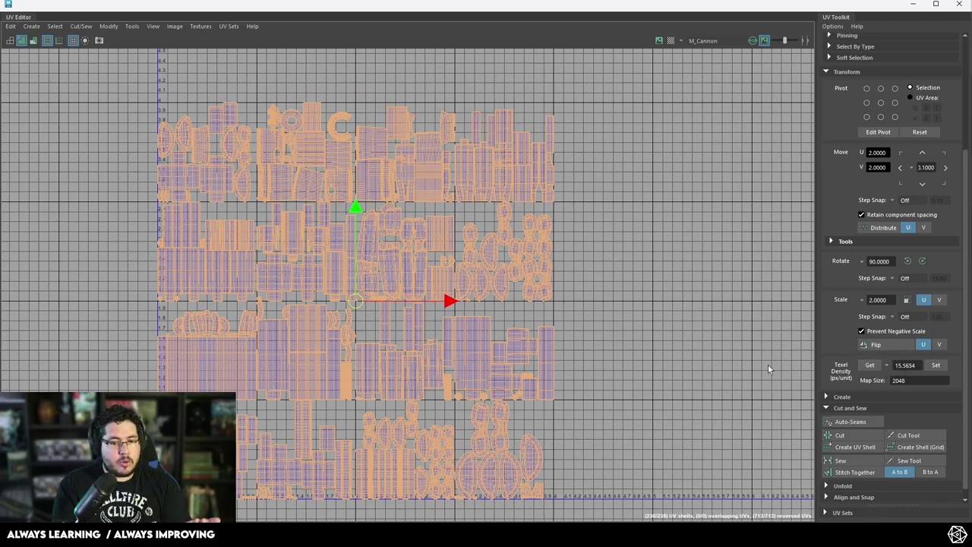
left_click(568, 330)
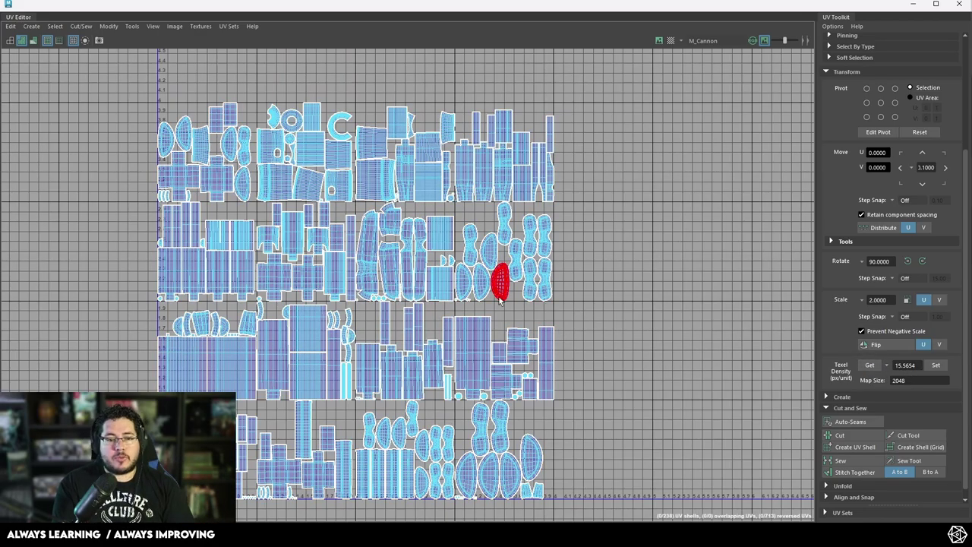
middle_click_drag(567, 329, 594, 269, "alt")
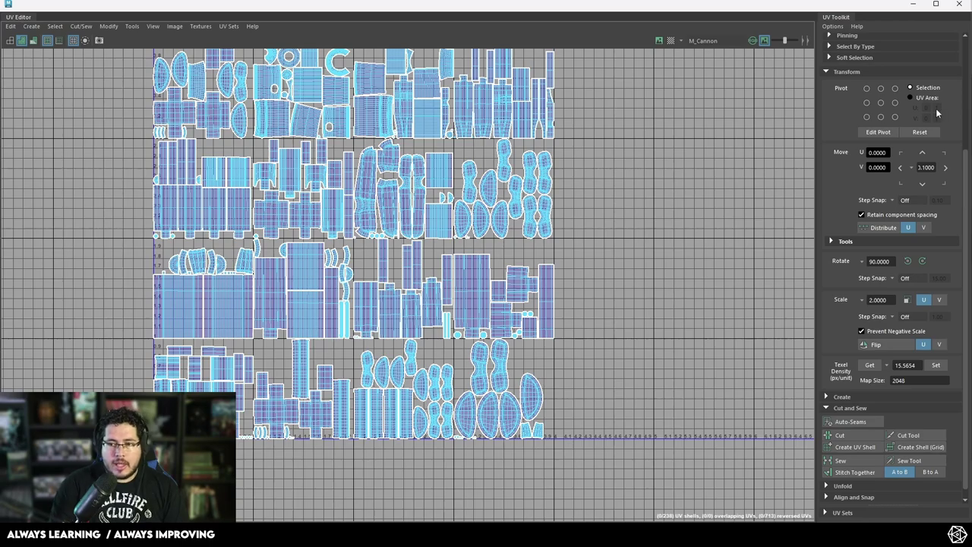
- Minimise the UV Editor, select Cannon2k in object mode and assign it the existing lambert3 material
left_click(913, 4)
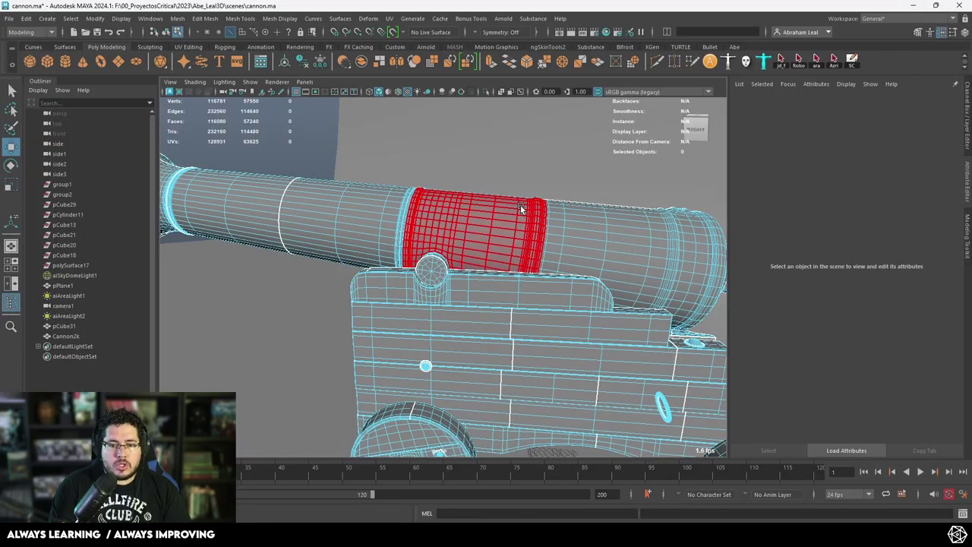
scroll(519, 209, "down", 5)
left_click_drag(503, 208, 473, 208, "alt")
right_click_drag(473, 208, 478, 210)
left_click(484, 218)
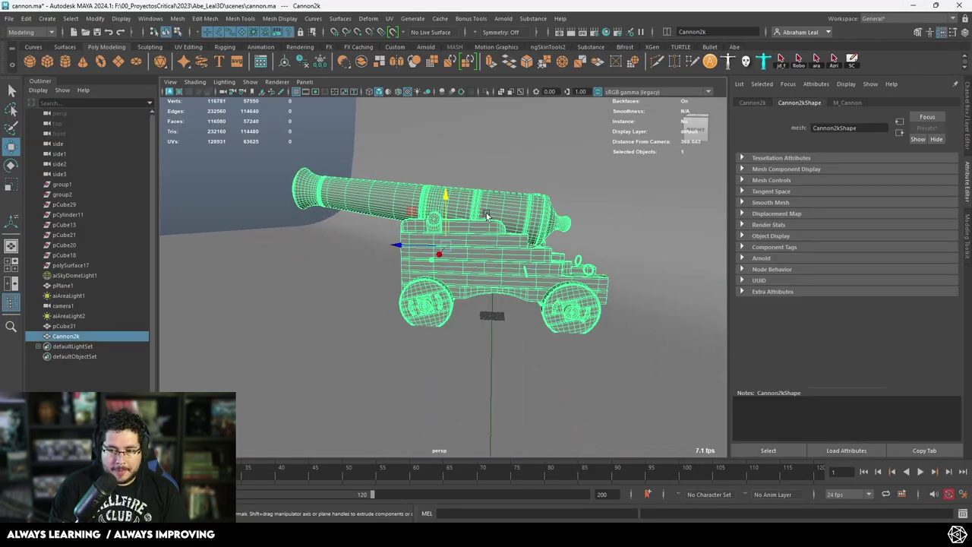
right_click(487, 216)
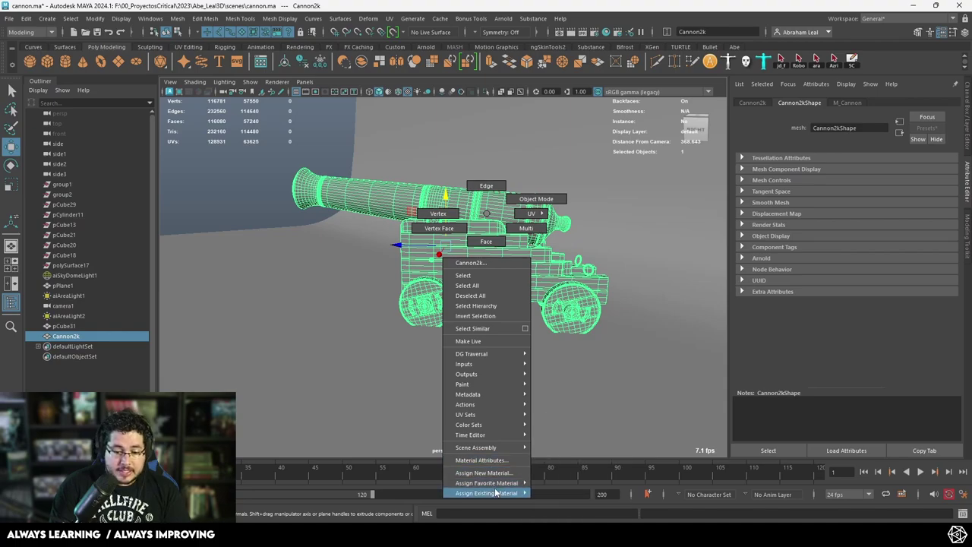
mouse_move(495, 493)
left_click(566, 490)
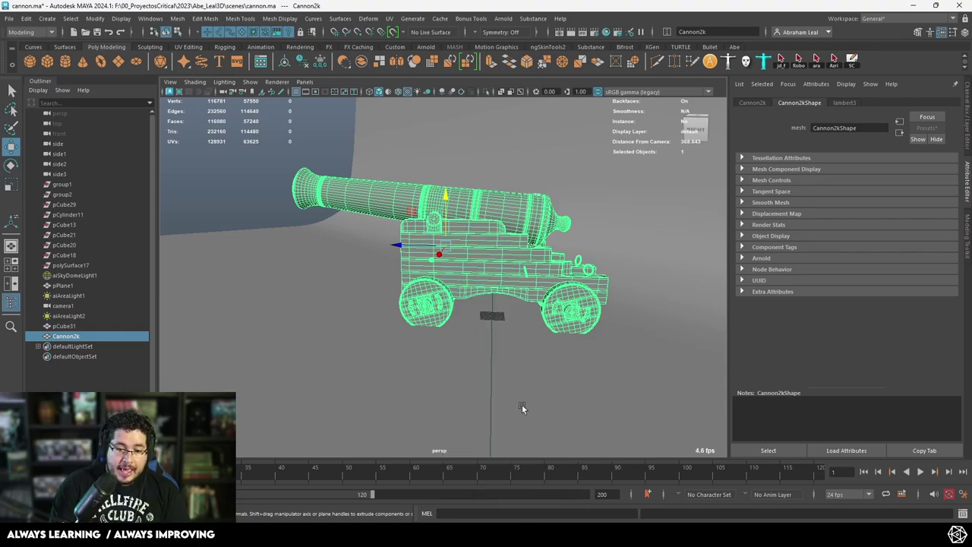
- Display texture maps in the viewport and select the checkered cannon mesh pCube31
left_click(330, 143)
key("6")
right_click_drag(421, 232, 356, 187, "alt")
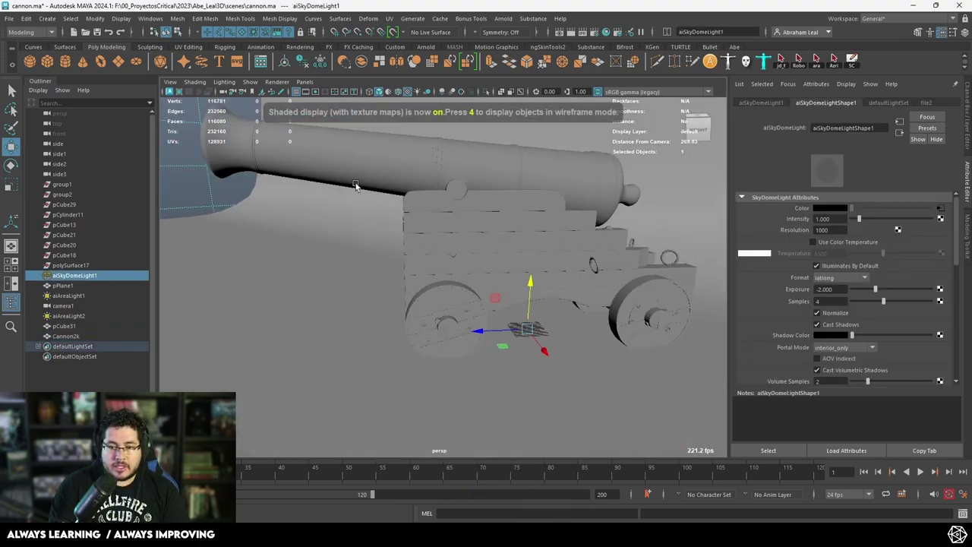
left_click(492, 240)
left_click_drag(501, 238, 541, 250, "alt")
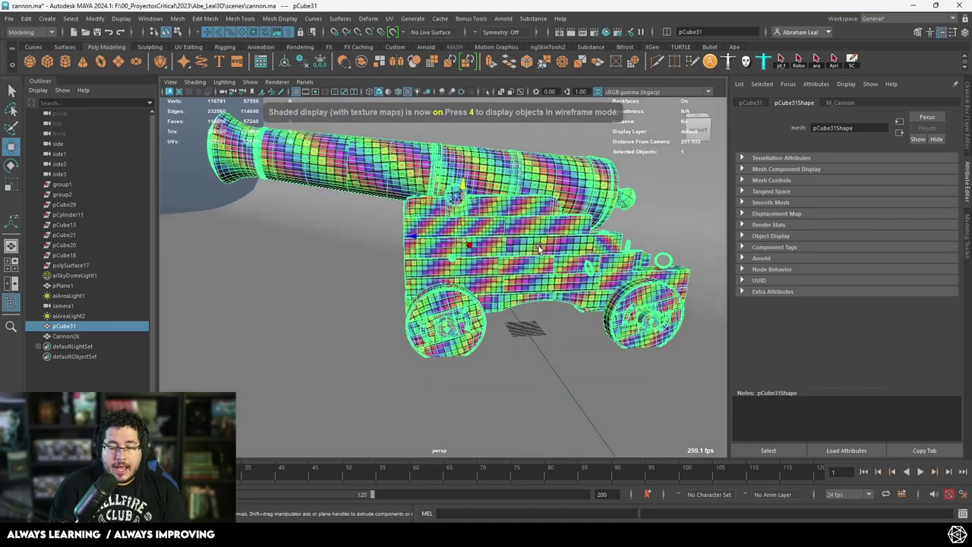
- Examine the checker pattern across the carriage planks, wheels and barrel, comparing square sizes between neighbouring pieces
right_click_drag(541, 250, 599, 275, "alt")
left_click_drag(600, 275, 572, 283, "alt")
scroll(573, 281, "down", 4)
scroll(547, 283, "up", 5)
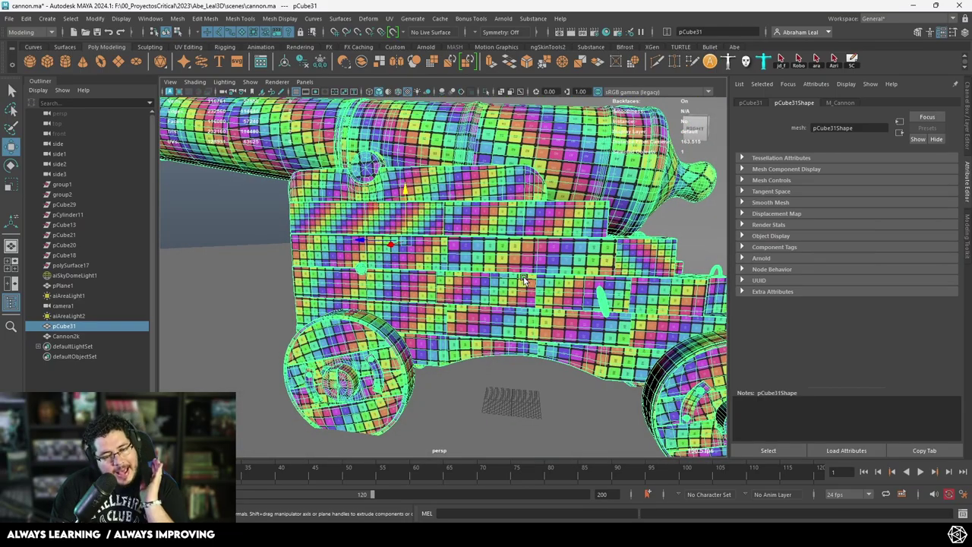
scroll(518, 265, "down", 4)
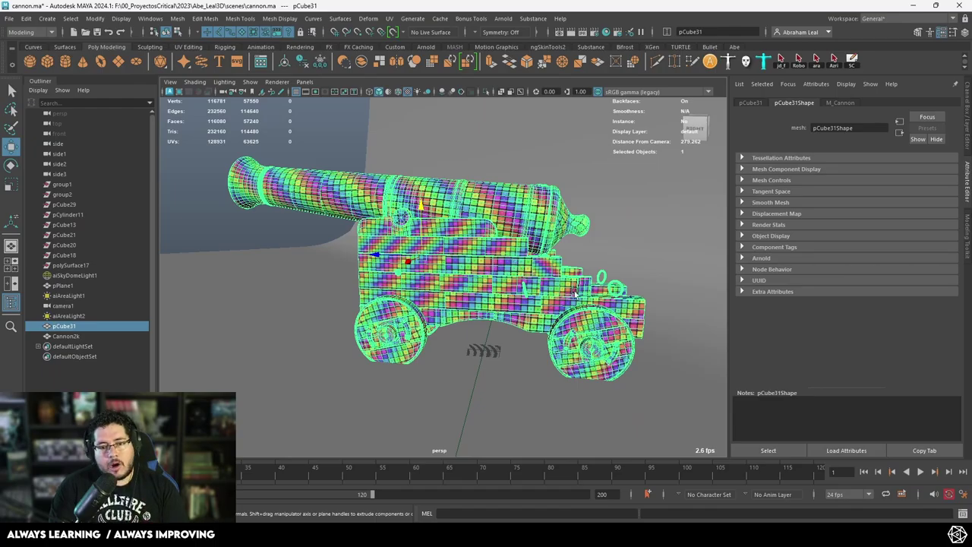
scroll(575, 293, "up", 5)
scroll(531, 273, "down", 3)
scroll(418, 250, "up", 6)
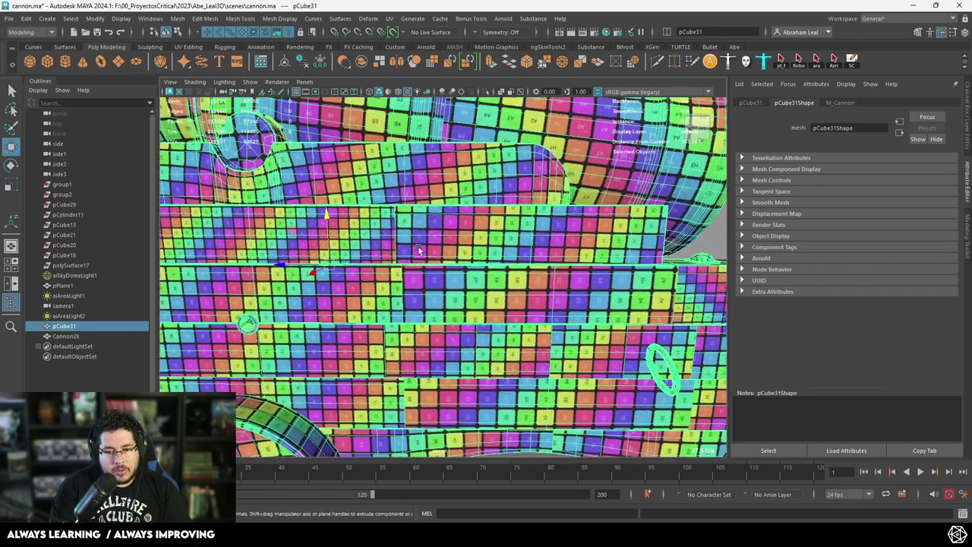
scroll(418, 250, "up", 2)
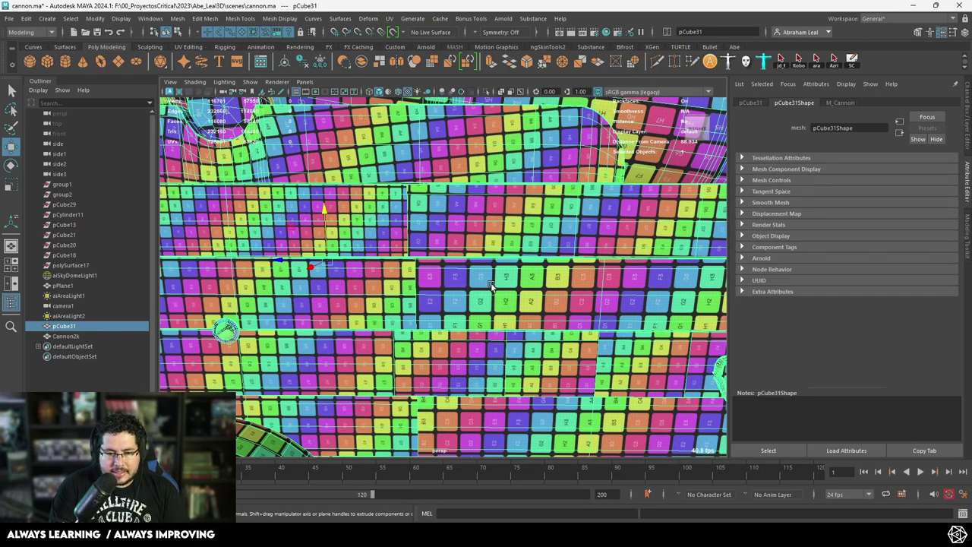
left_click_drag(491, 285, 449, 247, "alt")
scroll(592, 278, "down", 5)
scroll(605, 273, "up", 3)
scroll(449, 248, "down", 5)
middle_click_drag(449, 247, 481, 202, "alt")
scroll(482, 201, "up", 8)
scroll(481, 201, "down", 6)
scroll(482, 201, "up", 3)
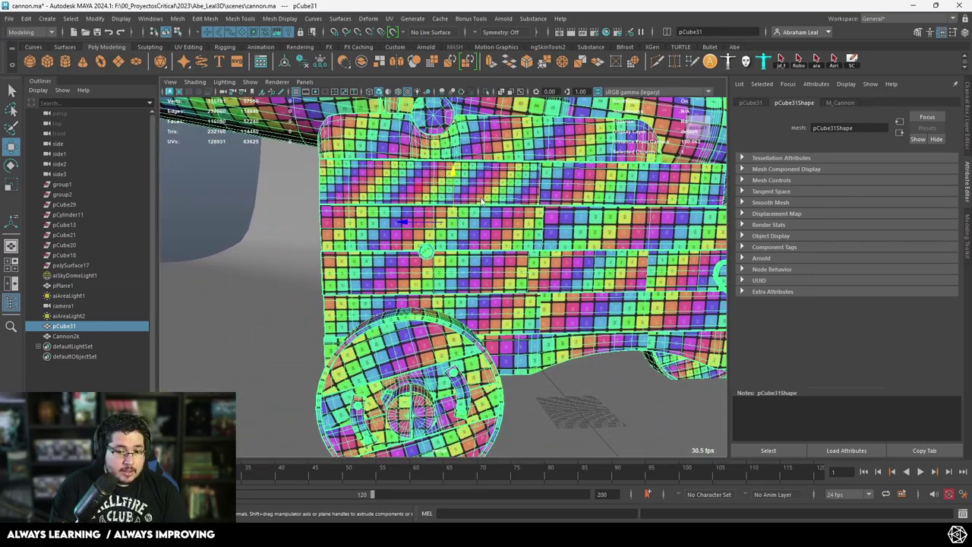
- Select the UV shell of the second plank from the carriage's top and locate it in the UV Editor
right_click_drag(481, 199, 532, 231)
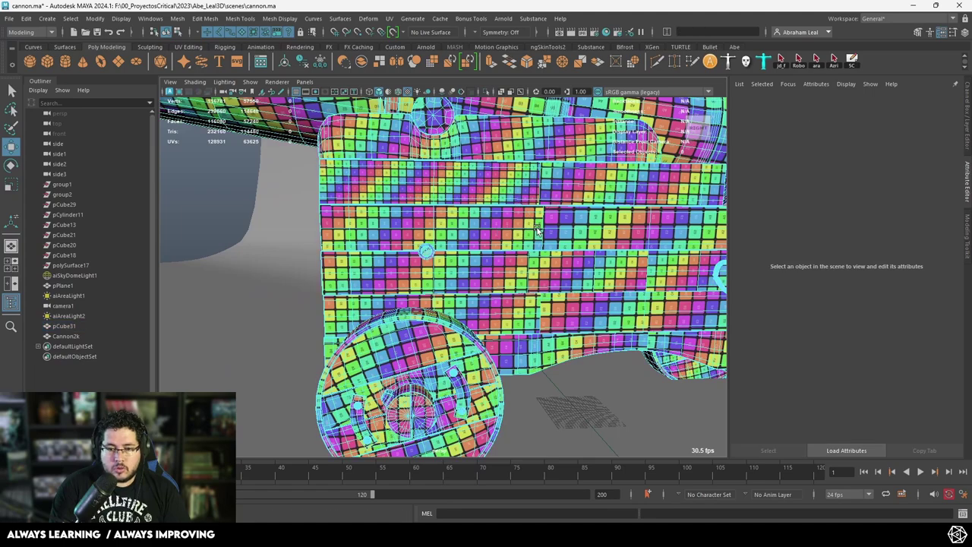
left_click(456, 183)
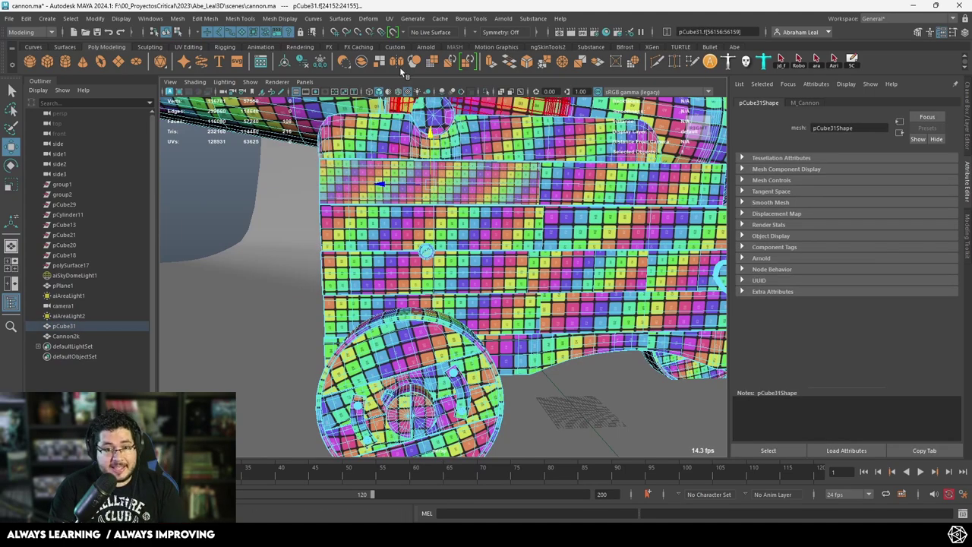
left_click(388, 19)
left_click(410, 39)
scroll(424, 328, "down", 2)
right_click_drag(430, 321, 404, 308)
middle_click_drag(486, 362, 443, 267, "alt")
scroll(440, 270, "up", 5)
left_click(417, 303)
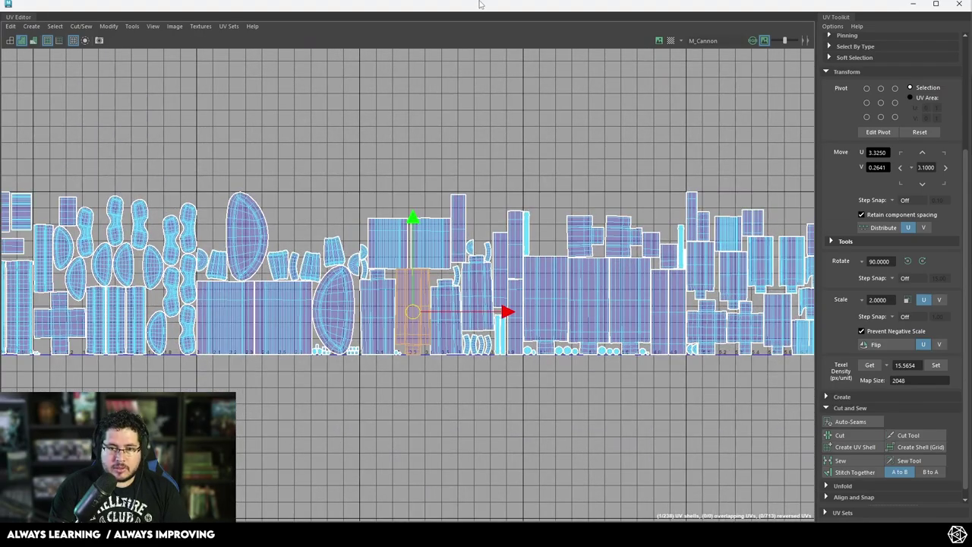
- Try to scale the plank's shell together with its two neighbouring shells, keeping the viewport in sight
left_click_drag(483, 6, 506, 196)
key("r")
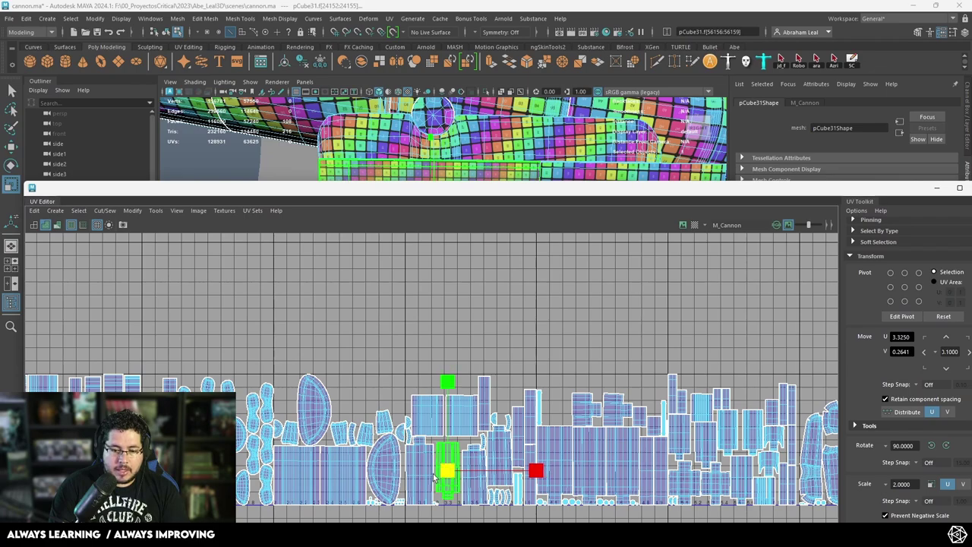
left_click(421, 474, "shift")
left_click(475, 468, "shift")
mouse_move(520, 470)
left_mouse_down()
mouse_move(558, 469)
mouse_move(516, 471)
left_mouse_up()
left_click_drag(435, 471, 460, 456)
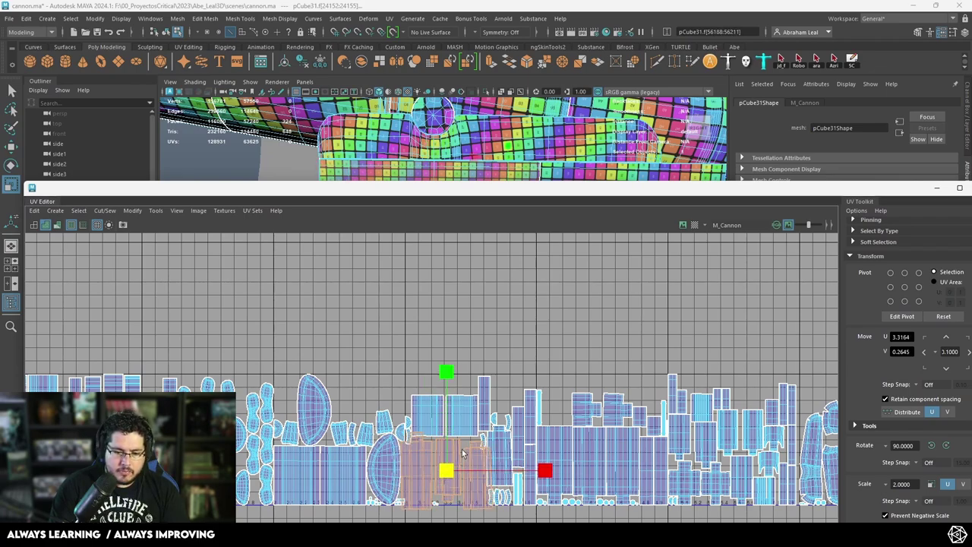
- Undo the scaling of the plank shells and clear the shell selection
key("ctrl+z")
key("ctrl+z")
key("ctrl+z")
key("ctrl+z")
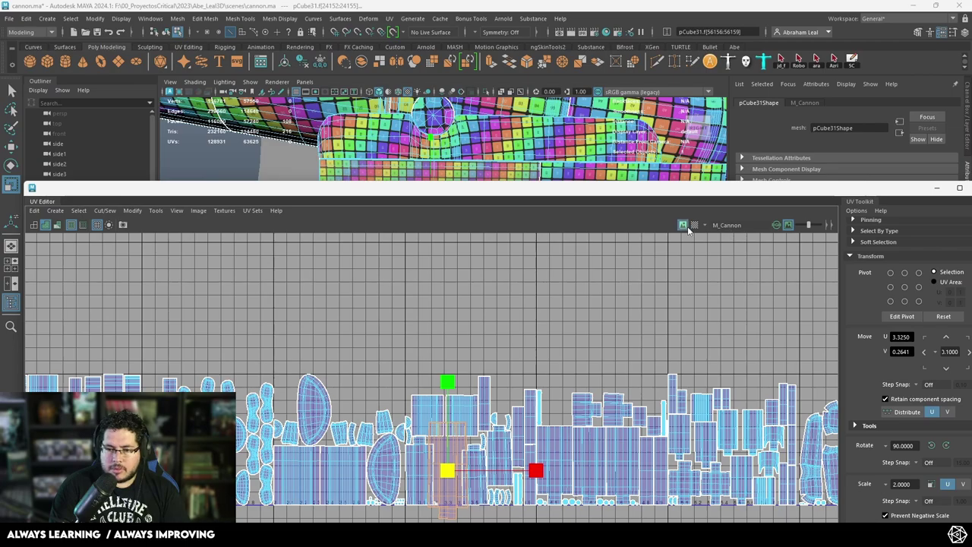
key("ctrl+z")
key("ctrl+z")
scroll(484, 372, "down", 1)
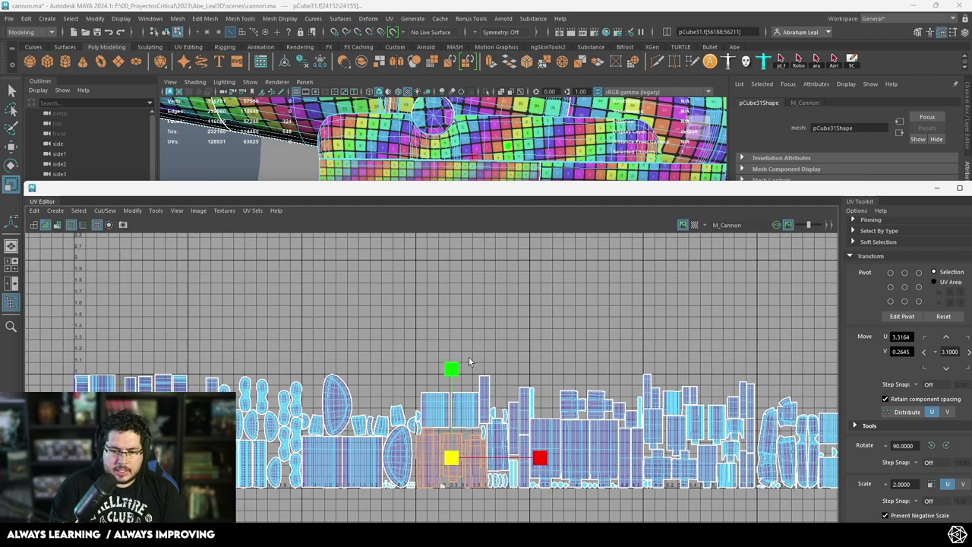
scroll(469, 362, "up", 1)
left_click(456, 331)
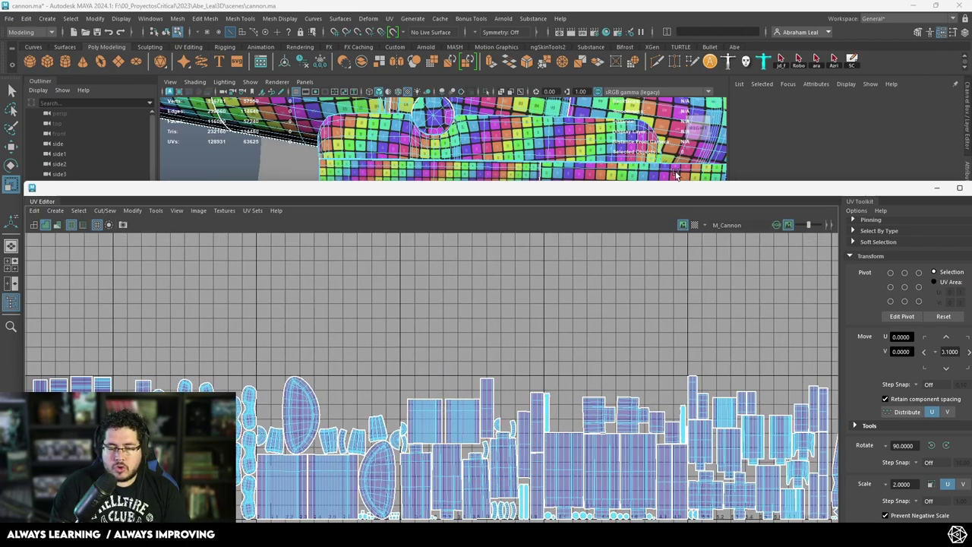
- Return to the whole mesh in object mode and examine the checker scale on the carriage planks and wheels
left_click(937, 188)
right_click_drag(629, 204, 679, 191)
scroll(531, 277, "down", 5)
scroll(524, 281, "up", 3)
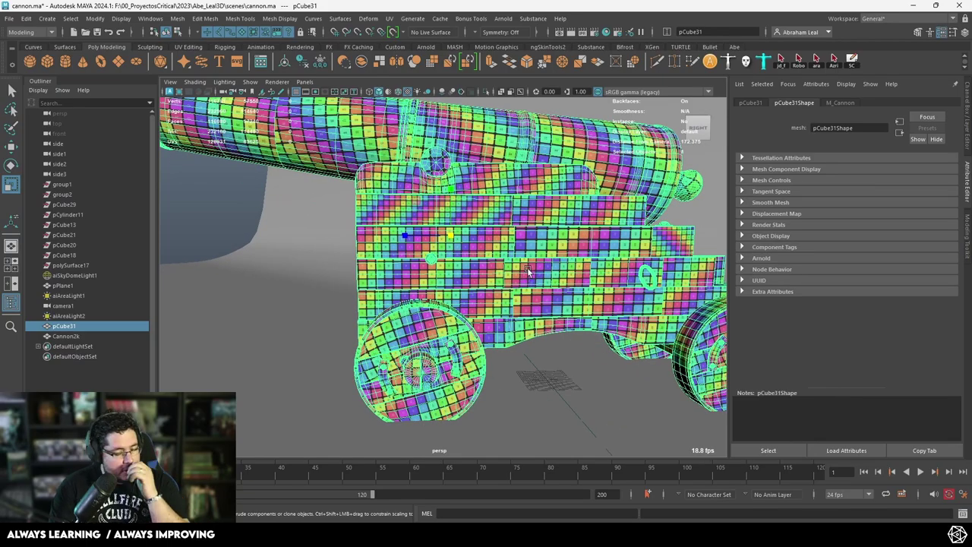
scroll(527, 268, "down", 5)
scroll(527, 266, "up", 7)
middle_click_drag(526, 228, 439, 237, "alt")
scroll(439, 235, "down", 3)
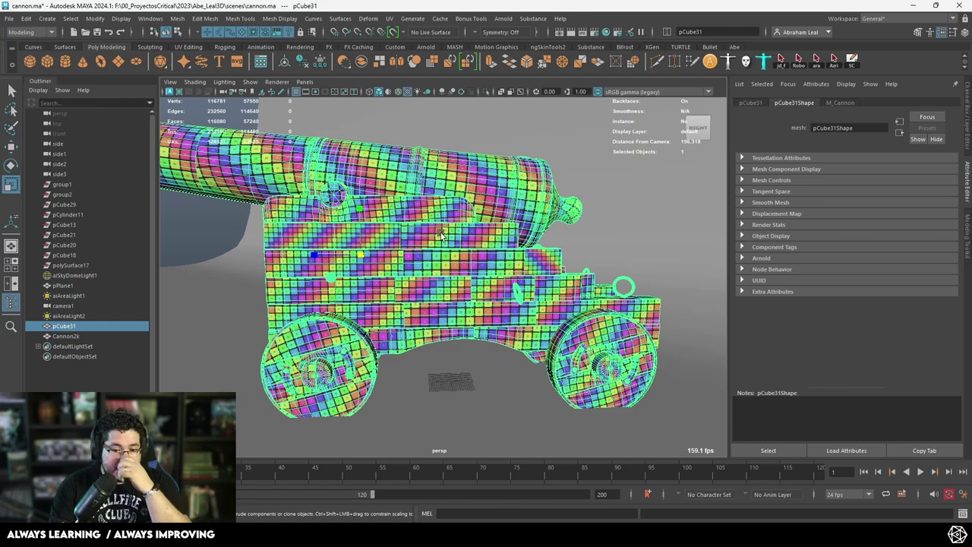
scroll(436, 233, "up", 5)
scroll(325, 202, "down", 3)
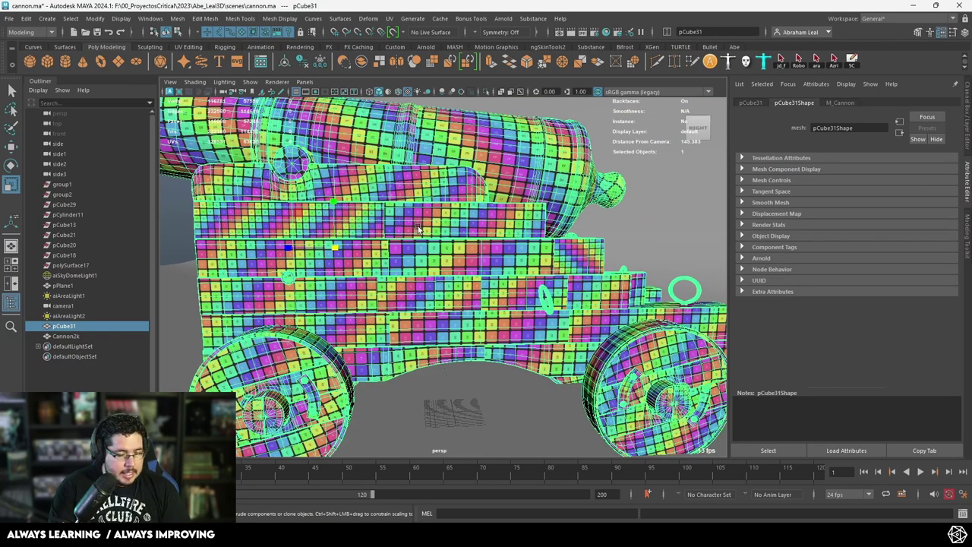
scroll(459, 316, "up", 3)
scroll(459, 316, "down", 6)
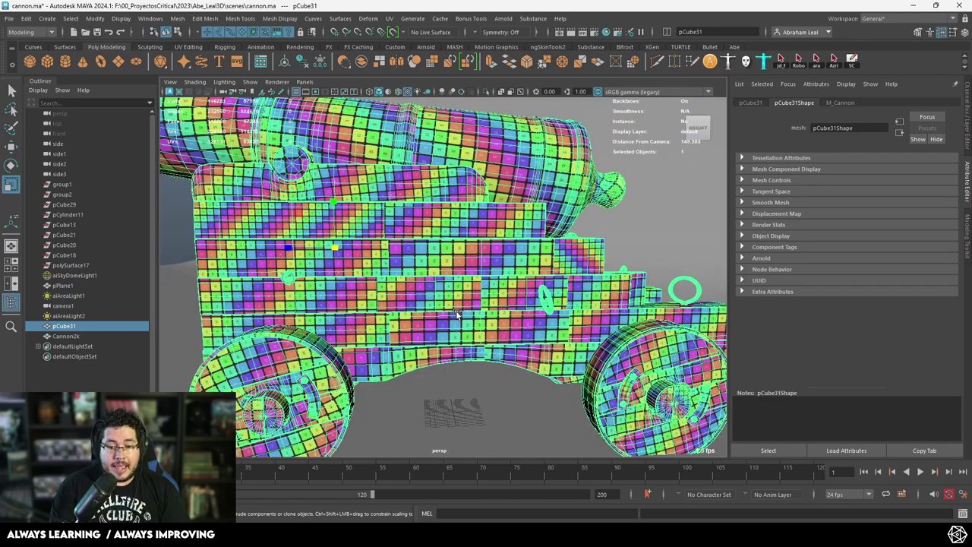
- Select the UV shell of the barrel's rear section, undo the accidental face scaling and open the UV Editor
right_click_drag(412, 203, 504, 234)
left_click(471, 212)
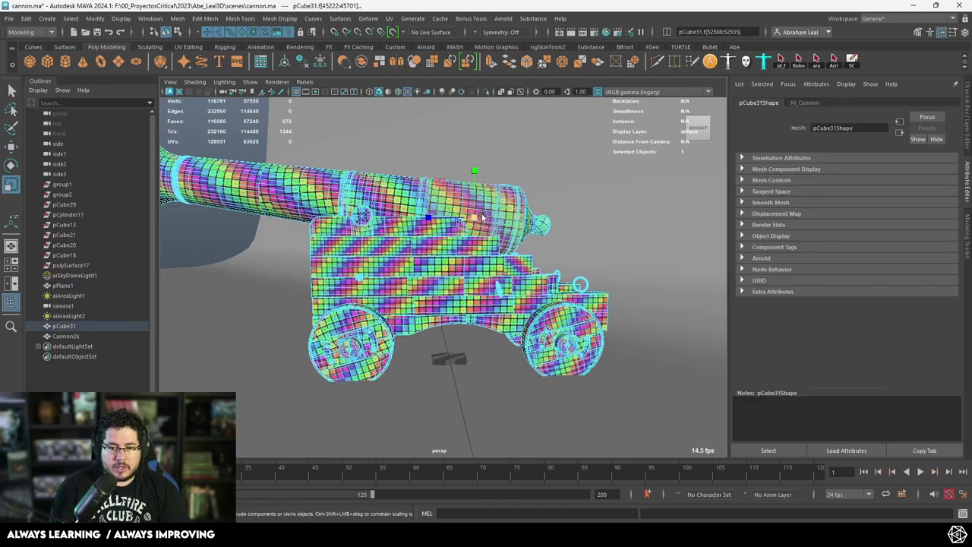
left_click_drag(474, 217, 565, 223)
key("ctrl+z")
left_click(390, 18)
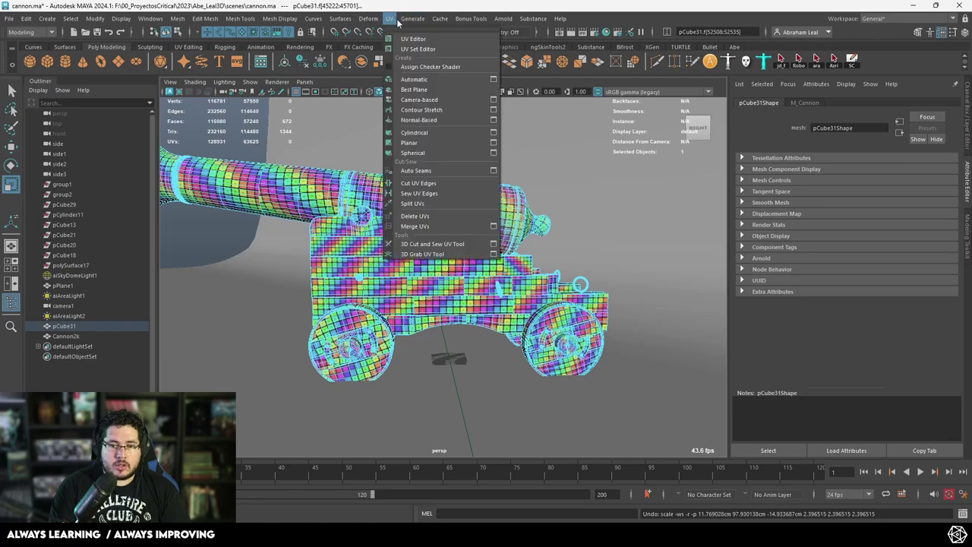
left_click(413, 39)
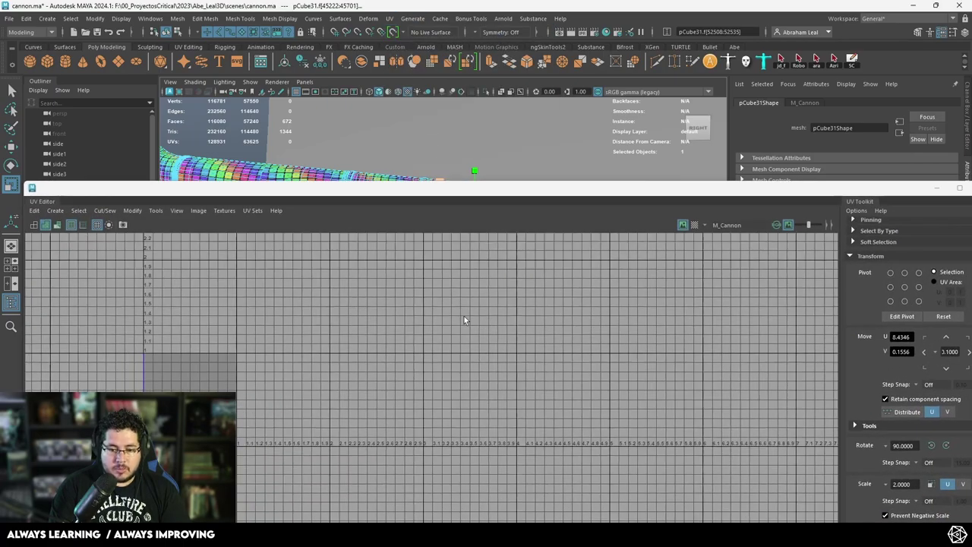
- Scale down the rear barrel section's shell in the ninth tile, with the UV Editor clear of the barrel view
right_click_drag(372, 369, 393, 351)
scroll(395, 348, "down", 2)
scroll(760, 410, "up", 5)
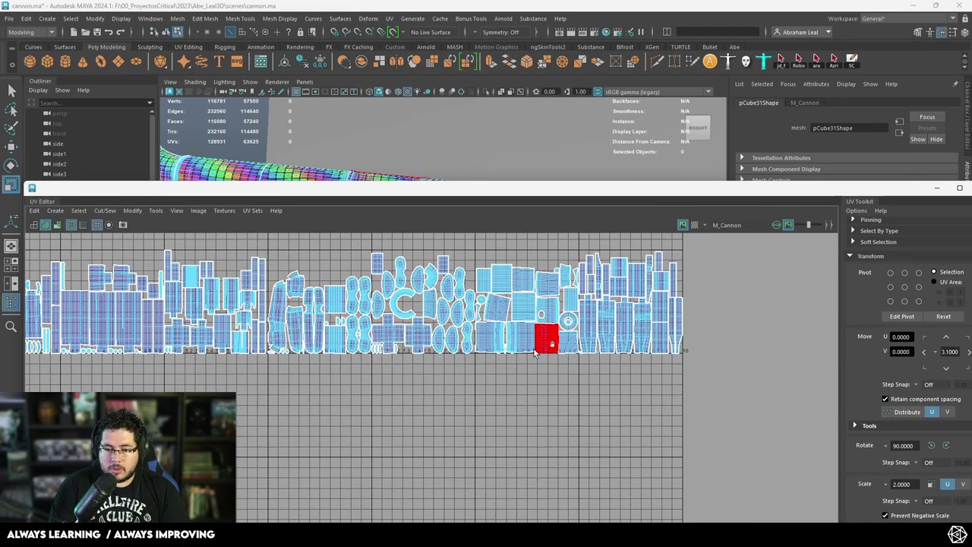
left_click(524, 339)
left_click_drag(499, 189, 502, 273)
left_click_drag(524, 421, 474, 423)
scroll(513, 426, "up", 3)
scroll(530, 437, "up", 4)
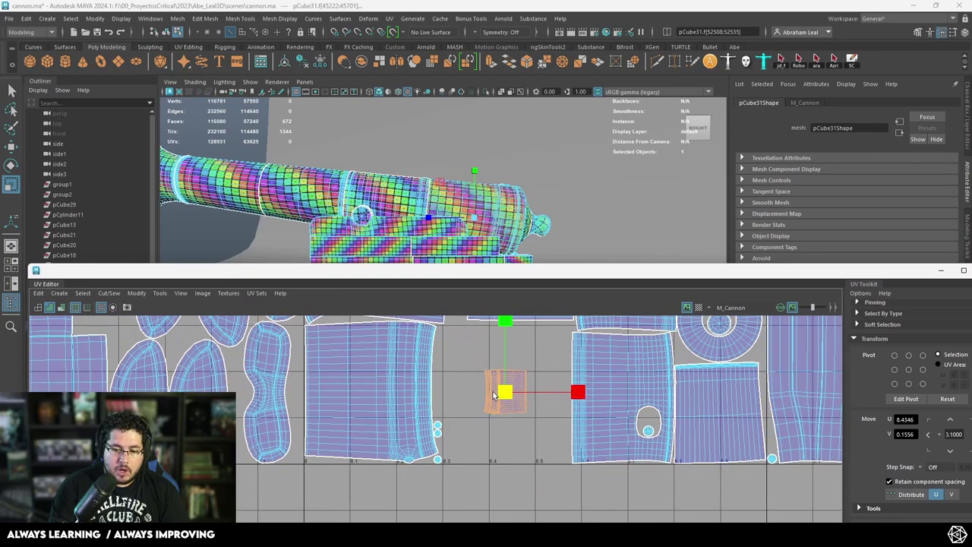
- Hide Cannon2k in object mode and assign the existing lambert3 material to pCube31
right_click_drag(466, 213, 443, 196)
left_click(524, 178)
scroll(519, 197, "down", 4)
left_click(521, 196)
key("ctrl+h")
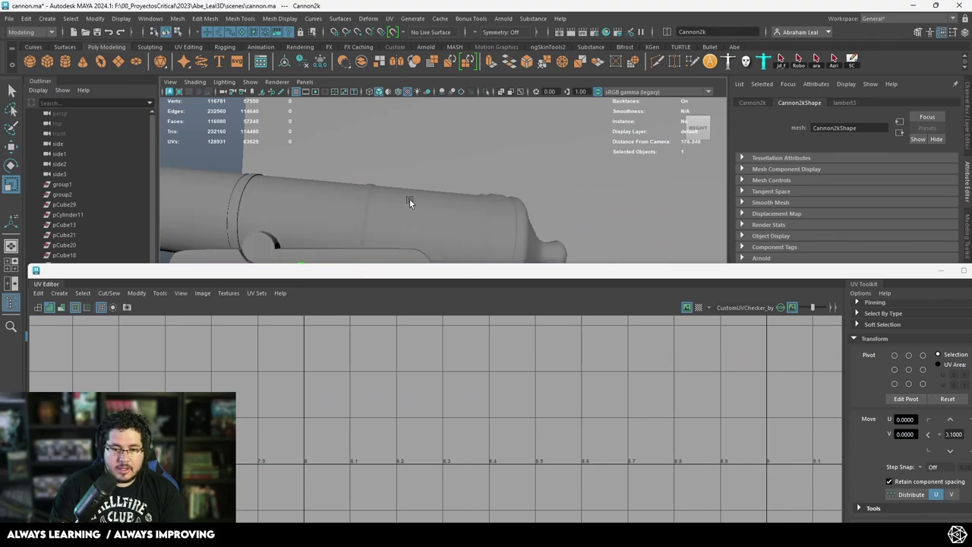
left_click(411, 198)
key("ctrl+z")
left_click(436, 213)
right_click_drag(436, 212, 507, 489)
- Select the rear barrel section's shrunken shell and scale it up slightly while comparing the barrel's checker squares
middle_click_drag(404, 245, 524, 144, "alt")
right_click_drag(524, 145, 533, 259, "alt")
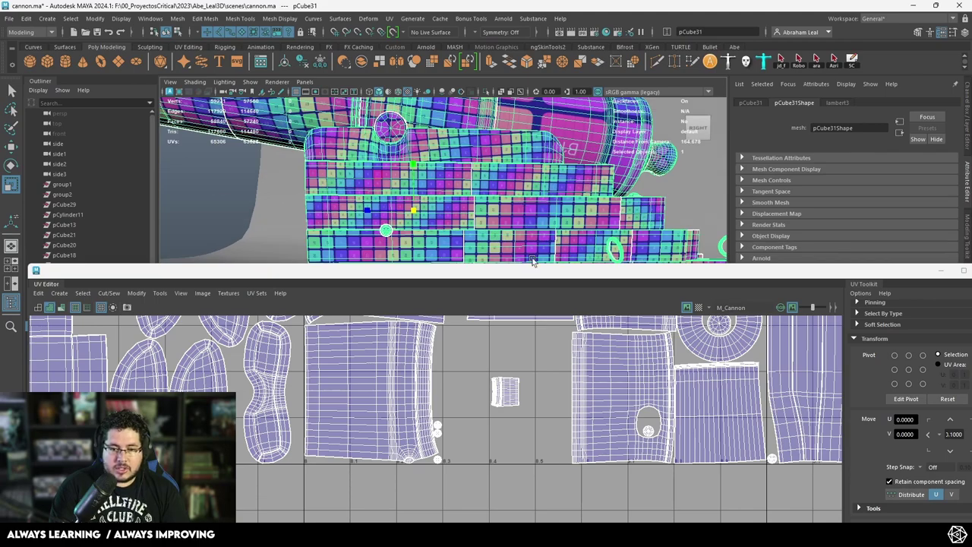
right_click_drag(516, 372, 487, 362)
left_click(510, 397)
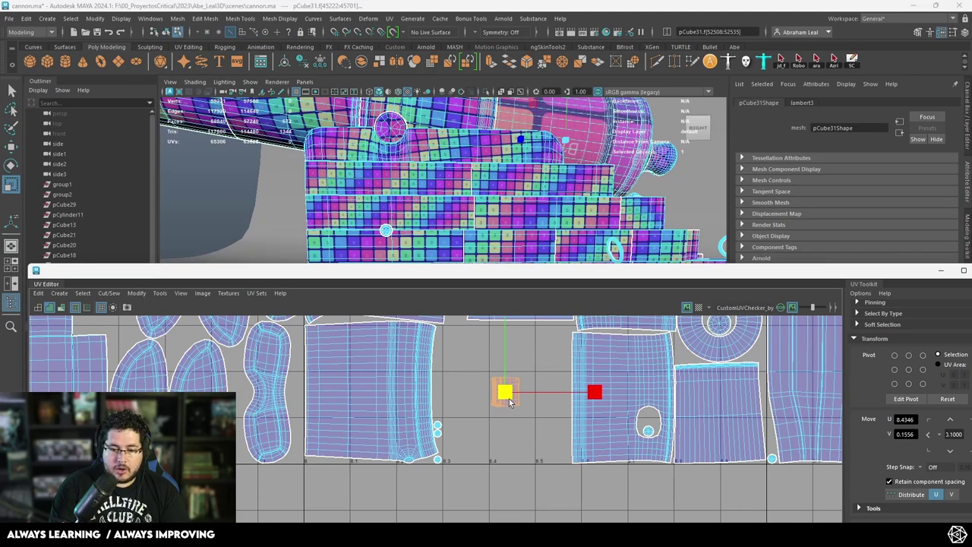
left_click_drag(507, 395, 544, 398)
middle_click_drag(543, 194, 494, 258, "alt")
right_click_drag(494, 258, 510, 247, "alt")
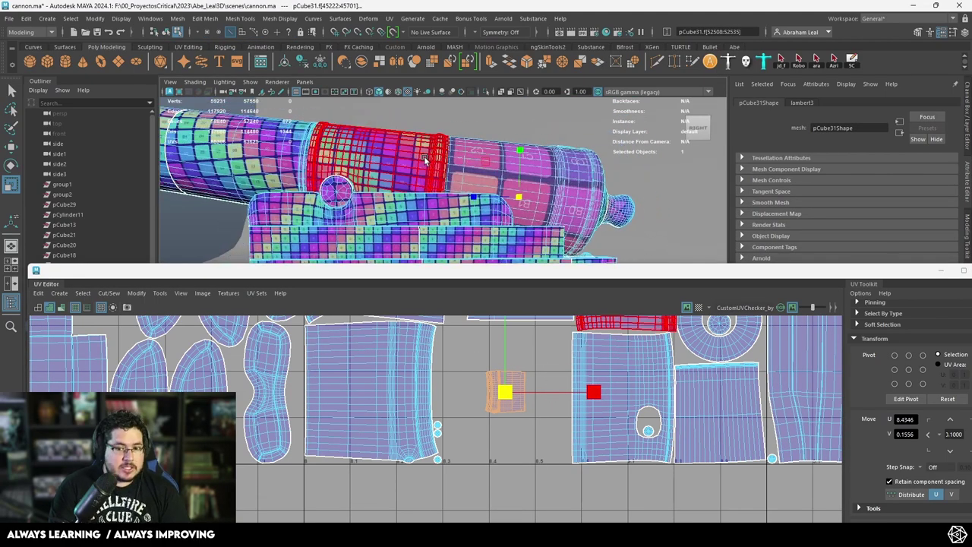
- Undo the latest shell scaling, material assignment and hiding of Cannon2k, and close the UV Editor
key("ctrl+z")
key("ctrl+z")
key("ctrl+z")
key("ctrl+z")
key("ctrl+z")
key("ctrl+z")
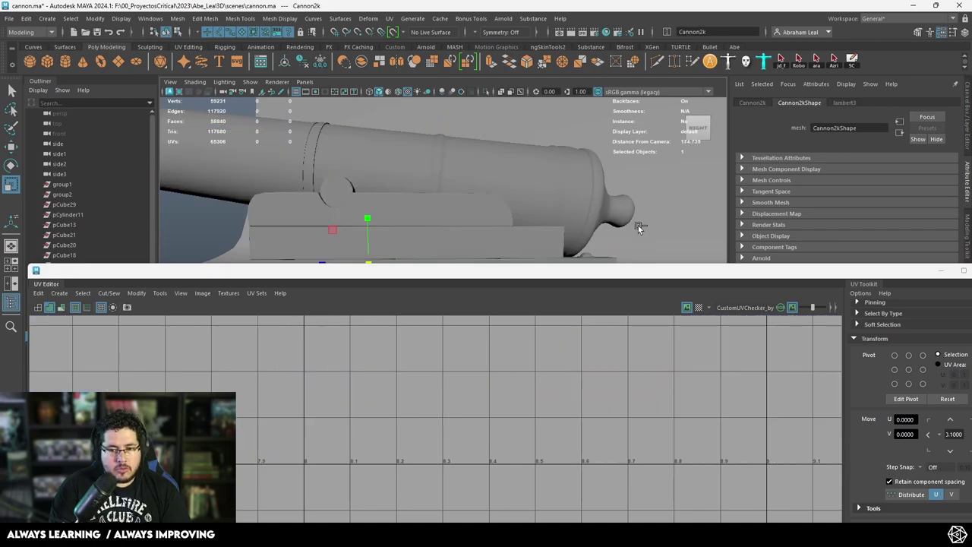
left_click_drag(884, 272, 769, 270)
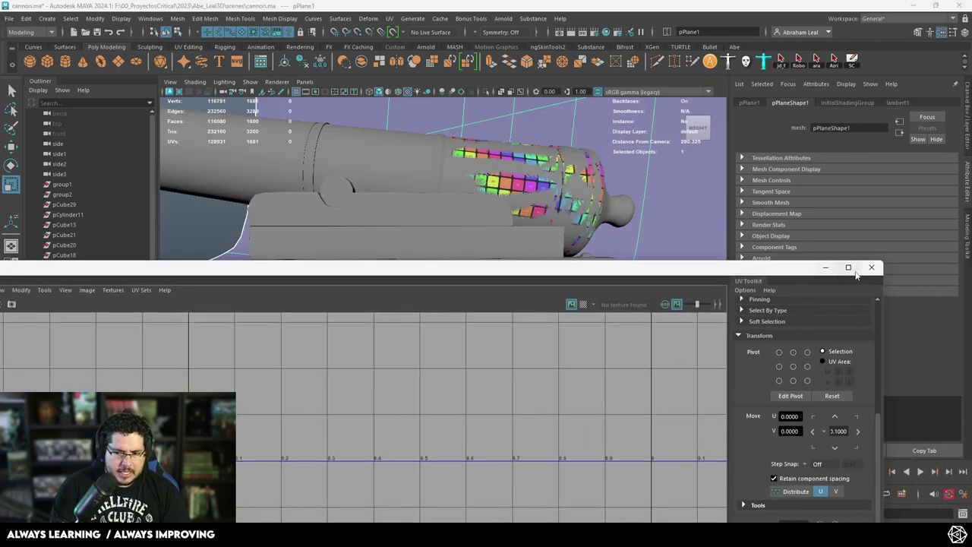
left_click(873, 269)
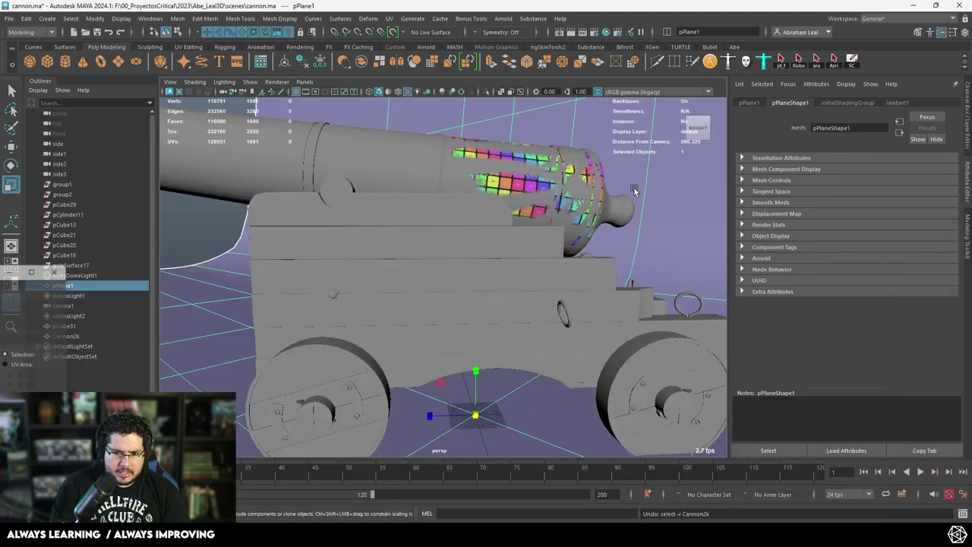
- Delete Cannon2k and assign the existing lambert3 checker material to pCube31, shown with textured display
left_click(332, 218)
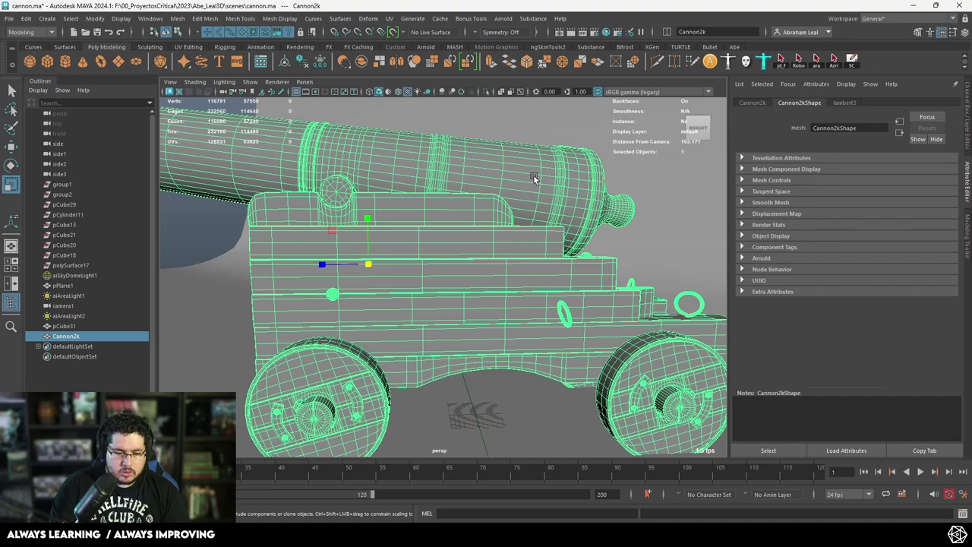
key("Delete")
left_click(543, 178)
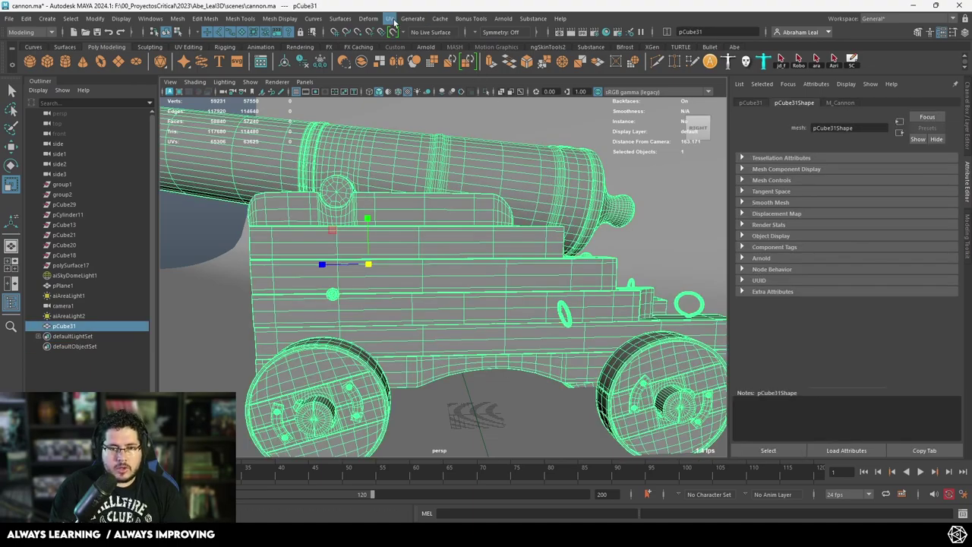
key("6")
left_click_drag(442, 258, 461, 261, "alt")
right_click_drag(463, 262, 551, 488)
scroll(513, 306, "down", 5)
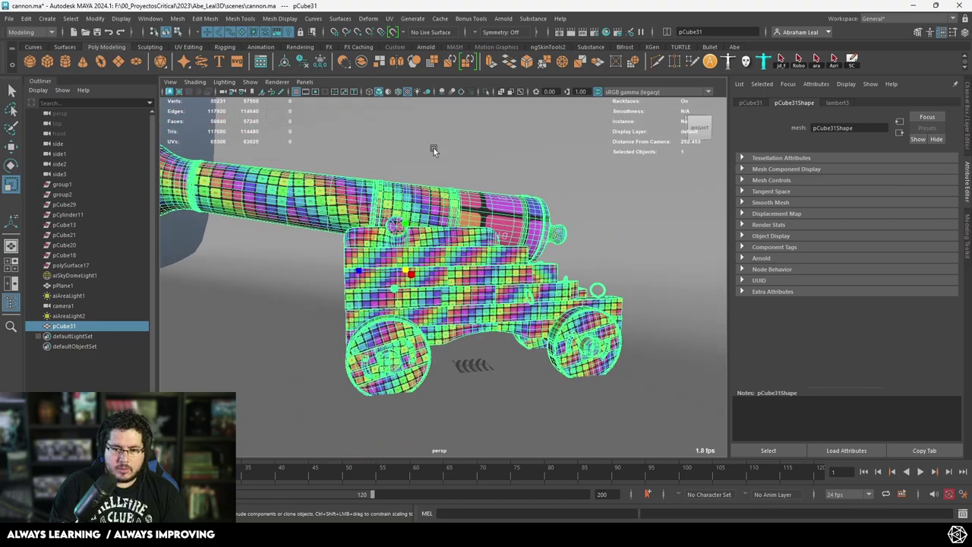
- Inspect the size and evenness of the checker squares across the cannon's barrel, carriage and wheels
left_click_drag(518, 283, 480, 285, "alt")
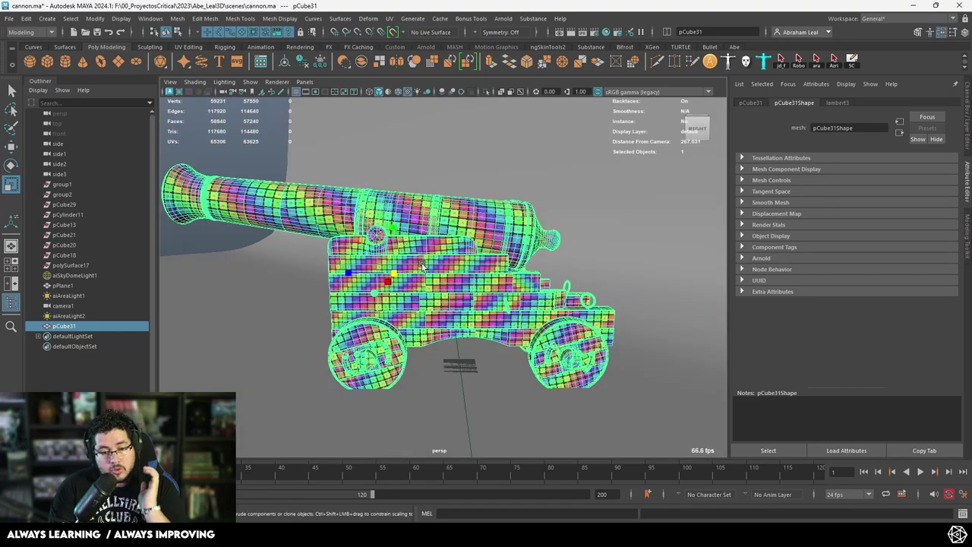
scroll(431, 290, "down", 3)
scroll(431, 290, "up", 7)
left_click_drag(431, 290, 423, 230, "alt")
scroll(422, 288, "down", 5)
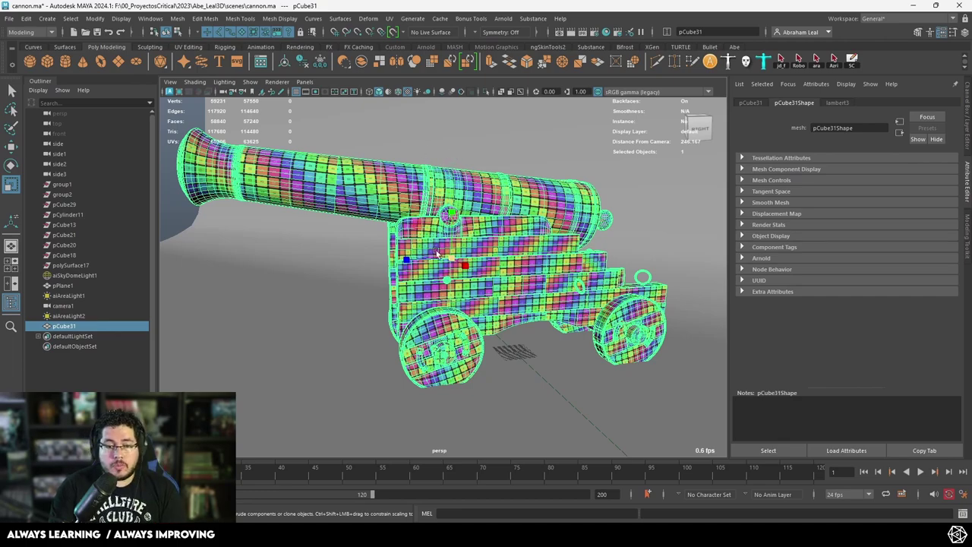
left_click_drag(452, 152, 461, 251, "alt")
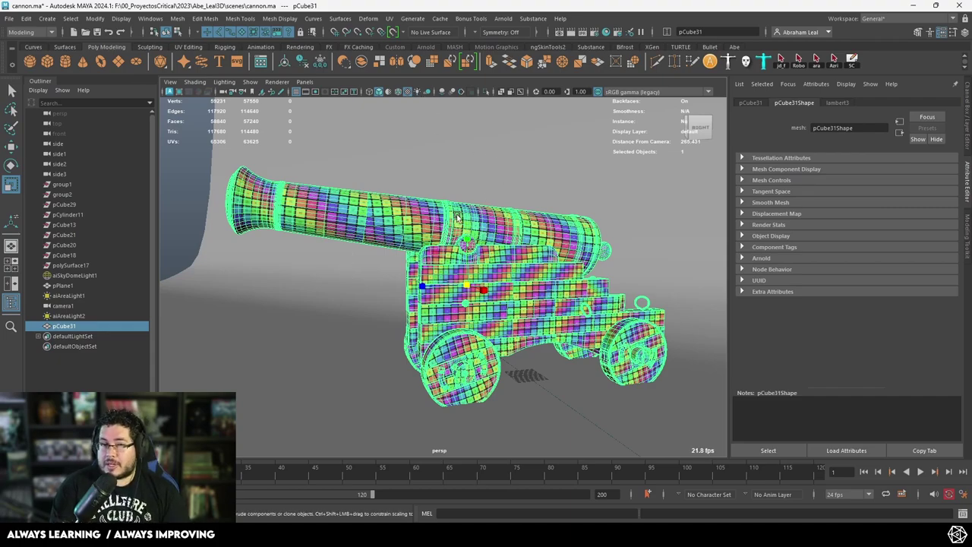
- Export the selected pCube31 as FBX to the desktop, replacing the existing Cannon.fbx
left_click(14, 19)
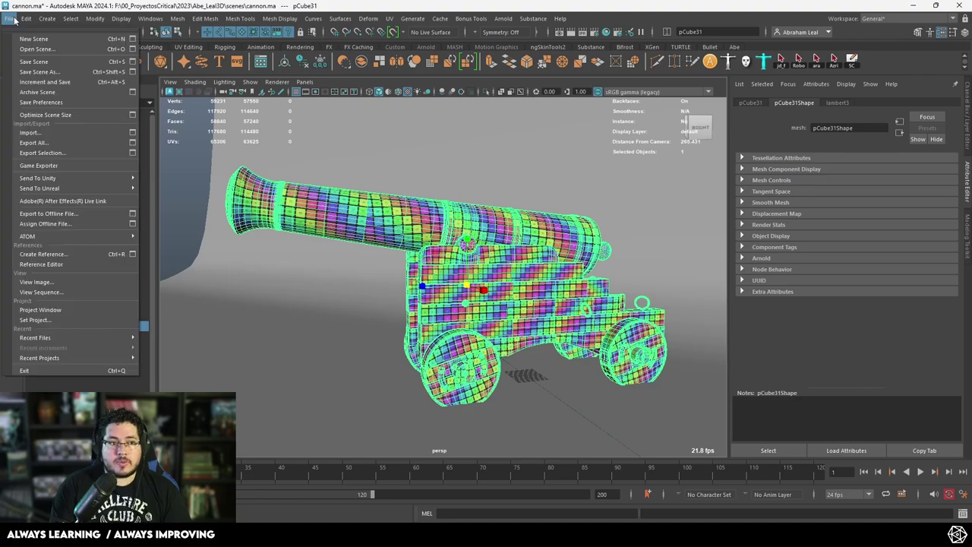
left_click(85, 155)
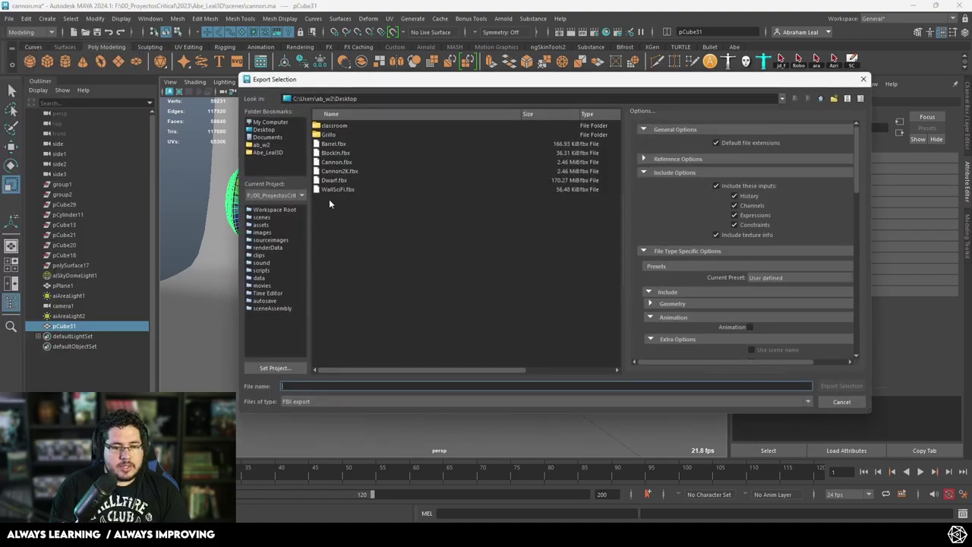
left_click(338, 161)
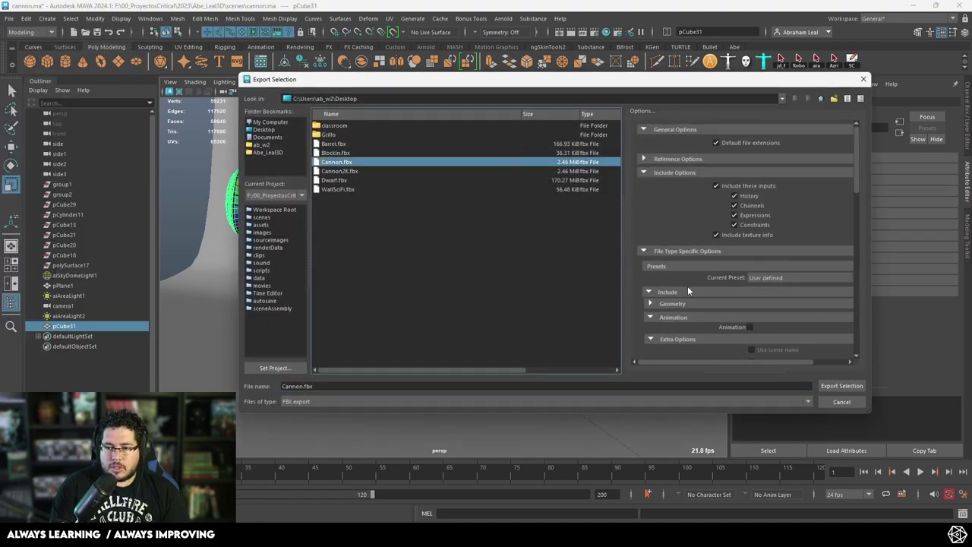
left_click(861, 386)
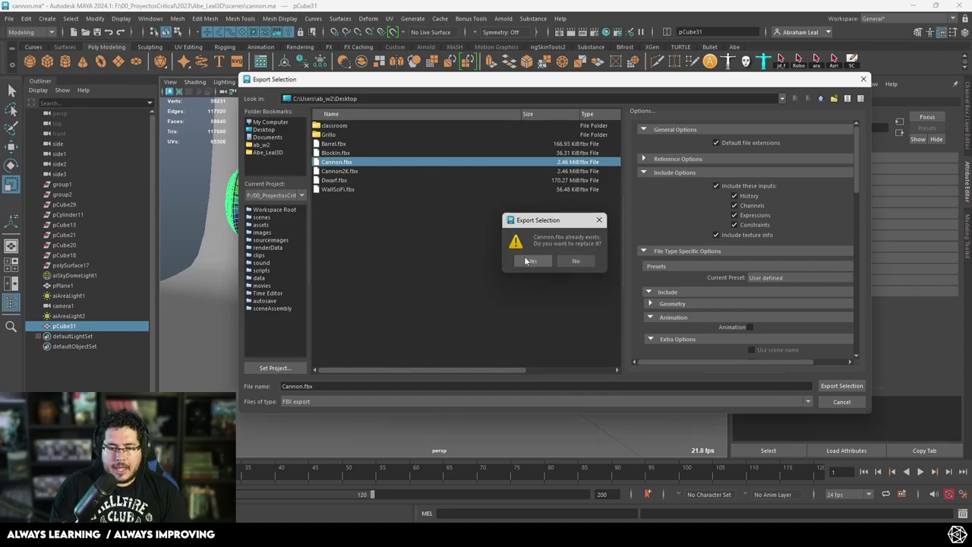
key("Return")
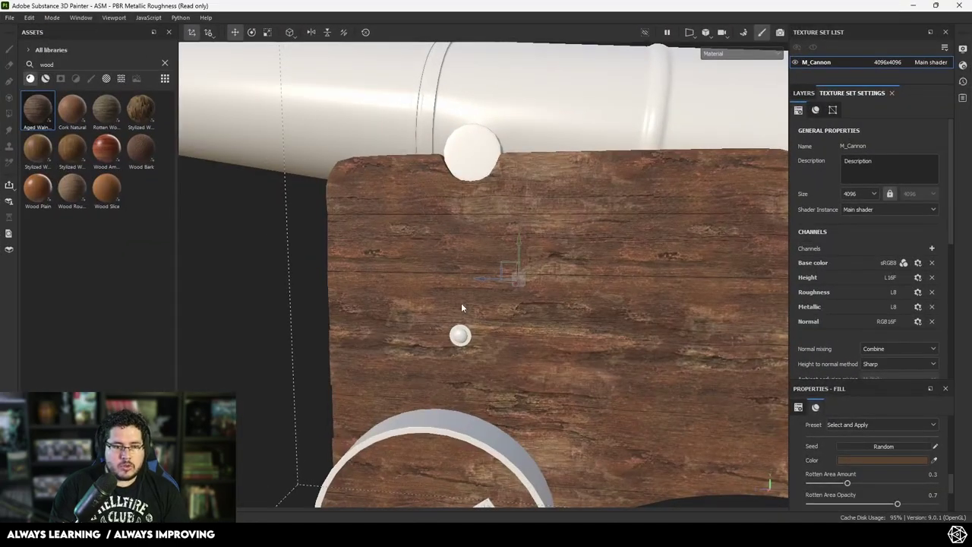
- Switch to Adobe Substance 3D Painter and set the M_Cannon texture set size to 2048
right_click_drag(461, 306, 811, 132, "alt")
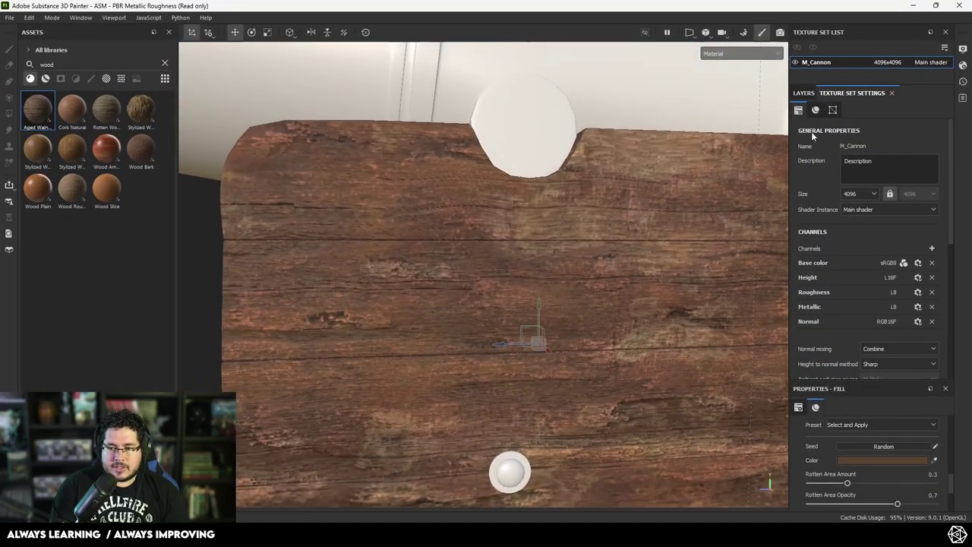
left_click(850, 194)
left_click(844, 247)
- Frame the carriage's wood planks around the round bolt up close and capture the viewport with the Snipping Tool
left_click_drag(695, 268, 585, 278, "alt")
right_click_drag(586, 278, 499, 212, "alt")
middle_click_drag(589, 364, 552, 237, "alt")
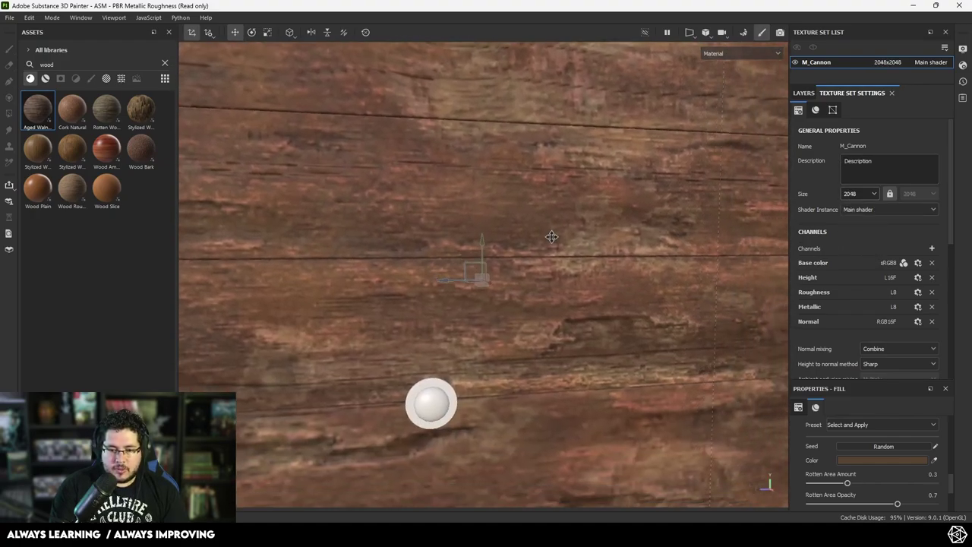
left_click_drag(551, 236, 559, 260, "alt")
key("super")
type("s")
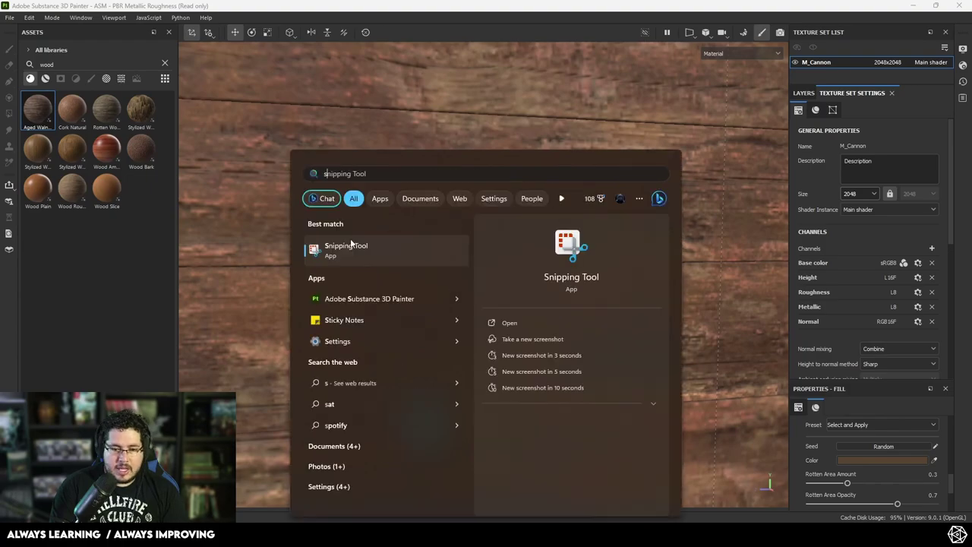
left_click(350, 245)
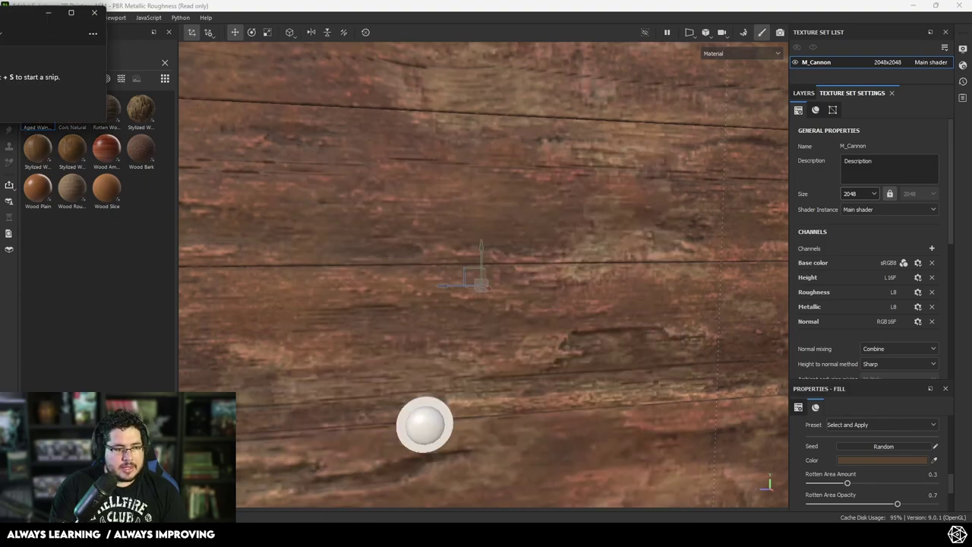
key("ctrl+n")
left_click_drag(185, 51, 774, 491)
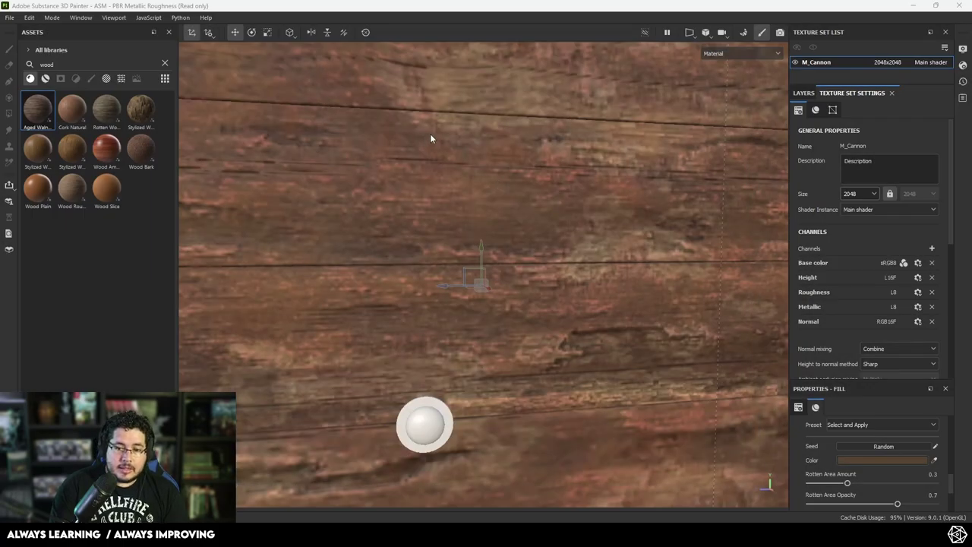
- Try to create a new project from Cannon.fbx with 2048 document resolution, DirectX normal format and the UV Tile workflow
left_click(10, 18)
left_click(18, 28)
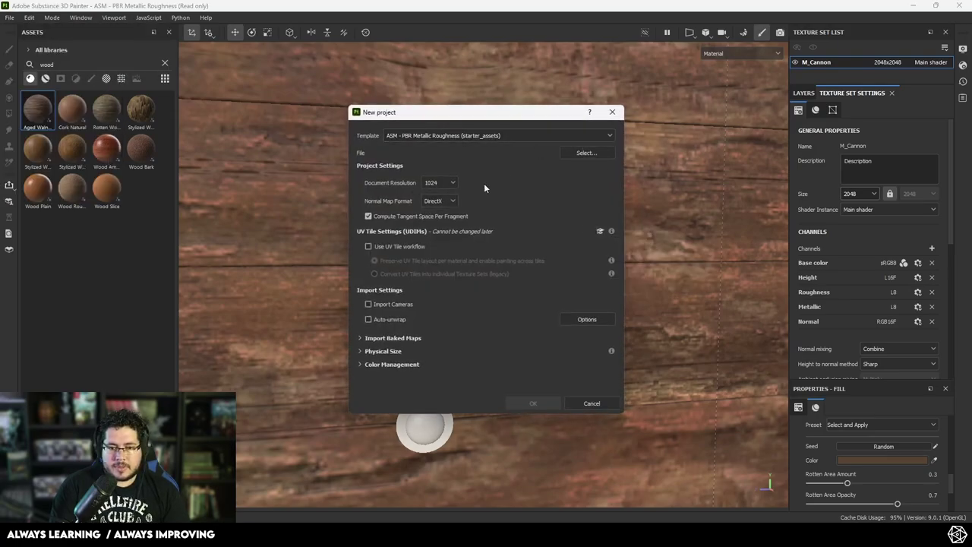
left_click(439, 183)
left_click(436, 194)
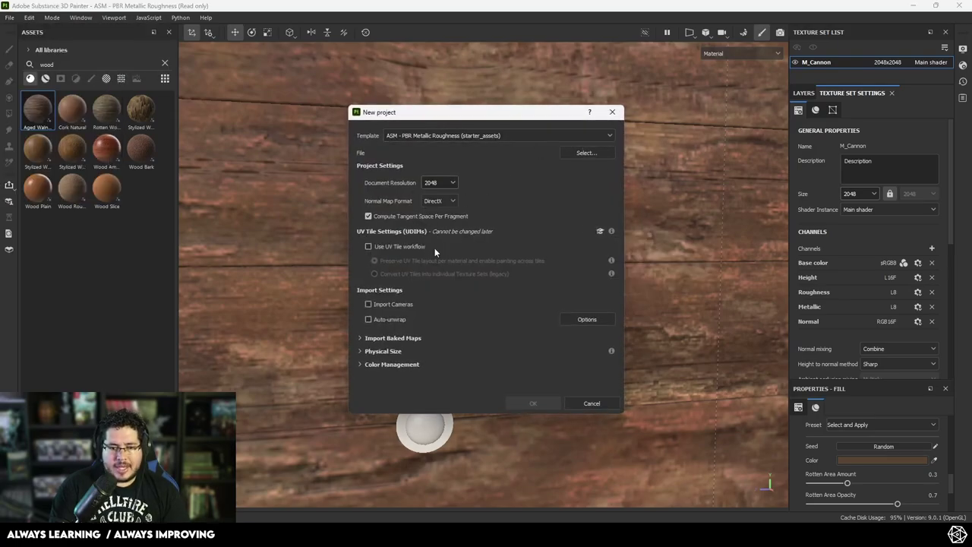
left_click(391, 246)
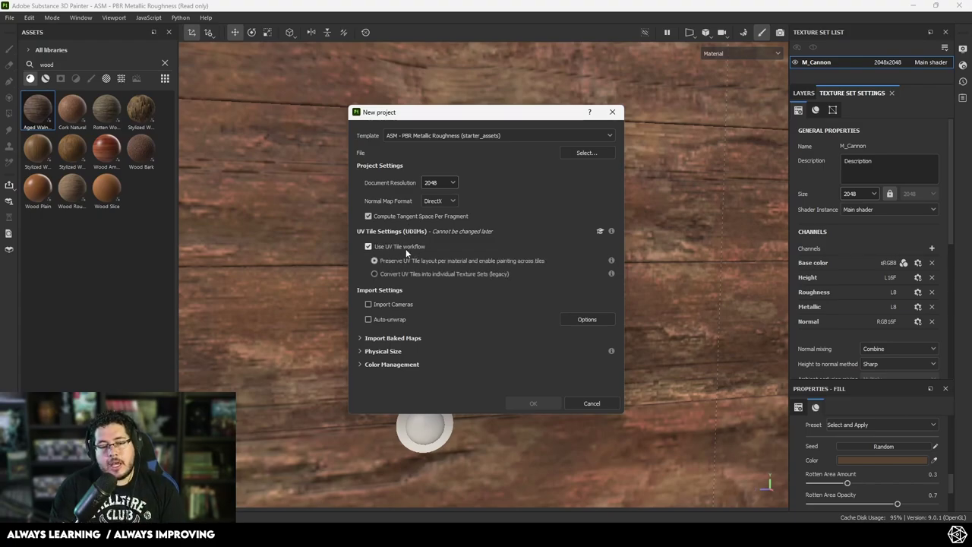
left_click(587, 153)
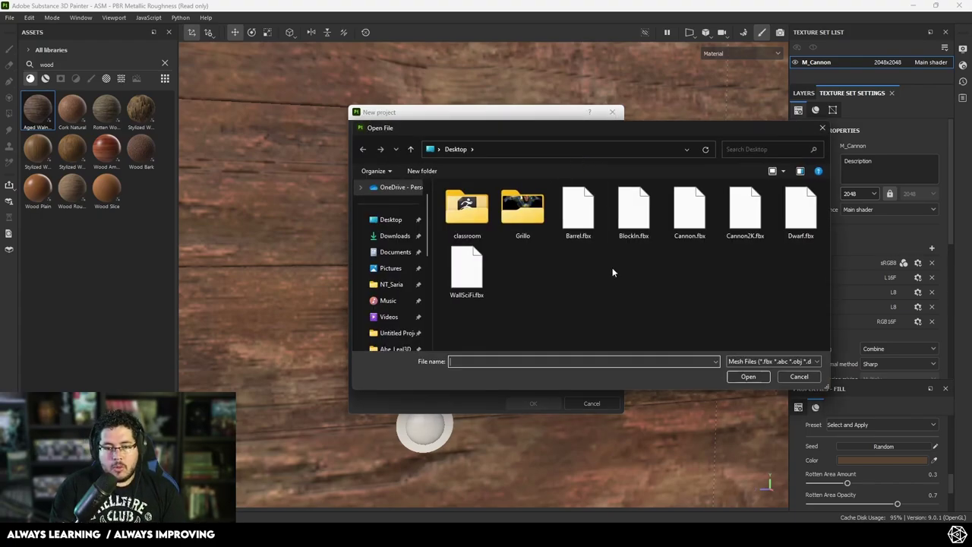
left_click(689, 211)
left_click(750, 377)
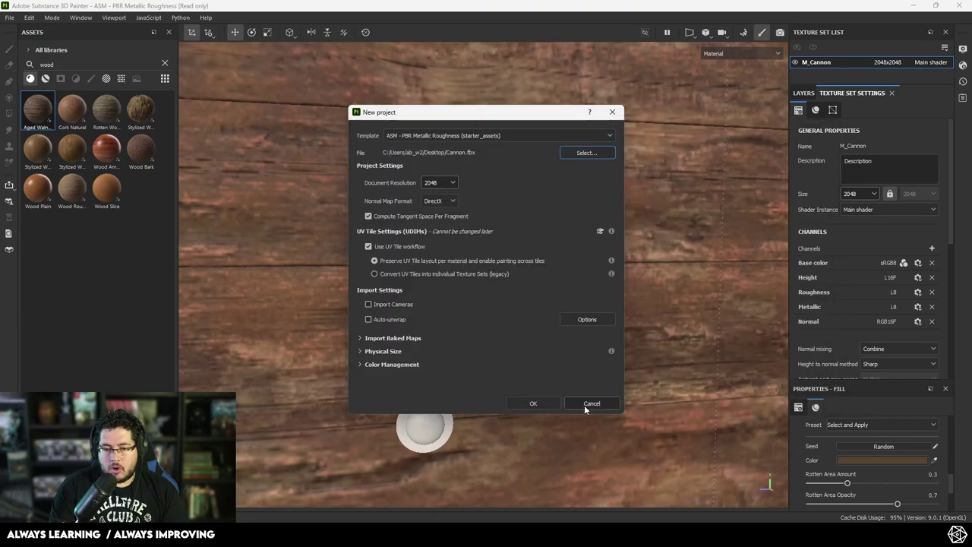
left_click(537, 404)
left_click(385, 280)
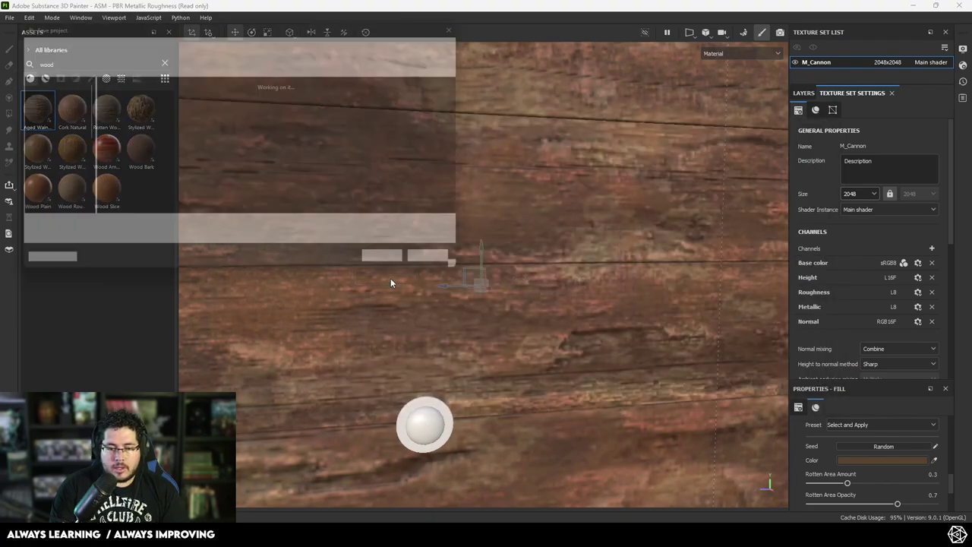
left_click(448, 269)
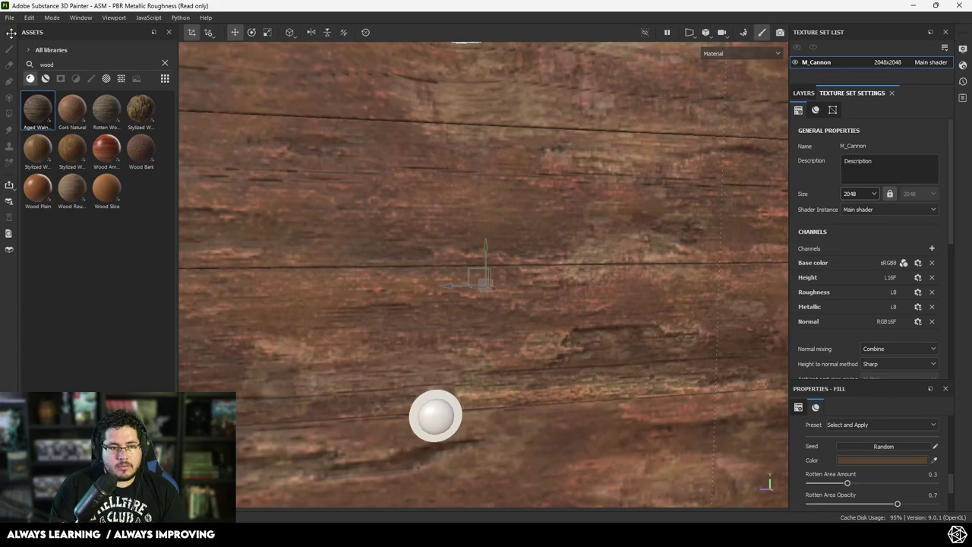
- Create a new project from Cannon.fbx with 2048 document resolution, OpenGL normal format and the UV Tile workflow preserving the tile layout
left_click(9, 18)
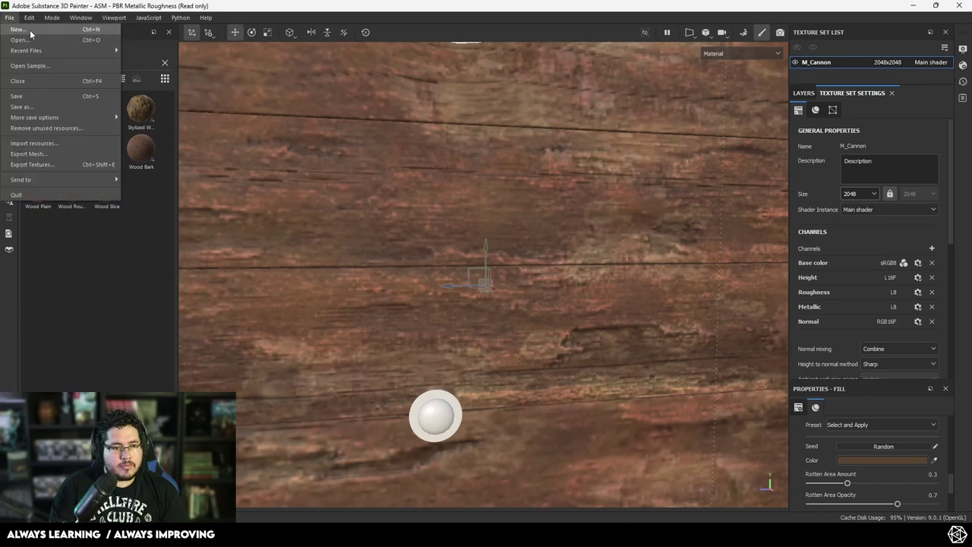
left_click(30, 30)
left_click(586, 153)
left_click(704, 235)
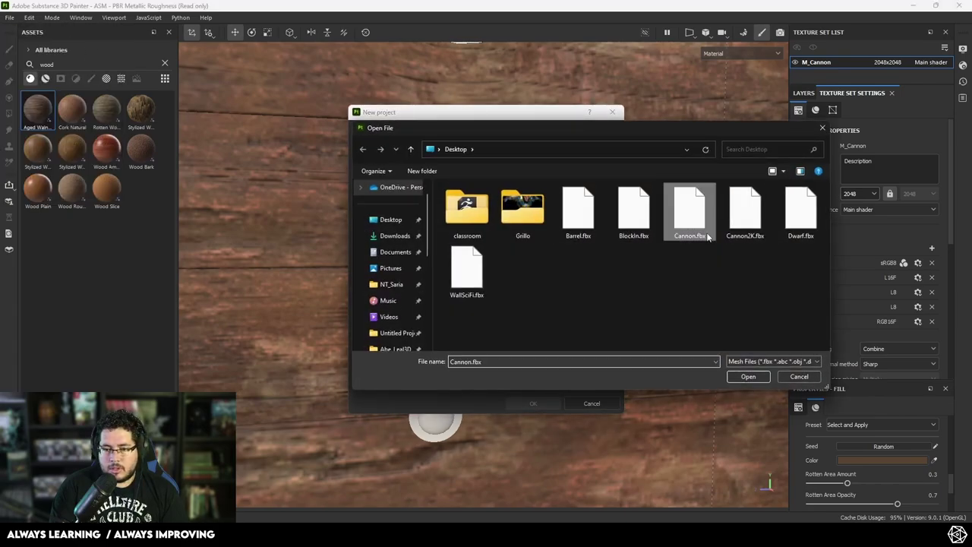
left_click(747, 376)
left_click(440, 182)
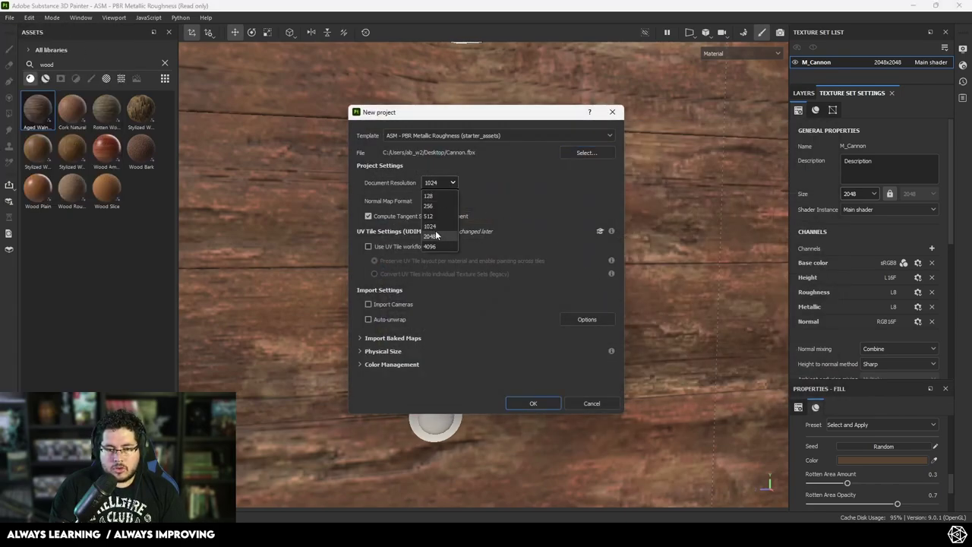
left_click(430, 236)
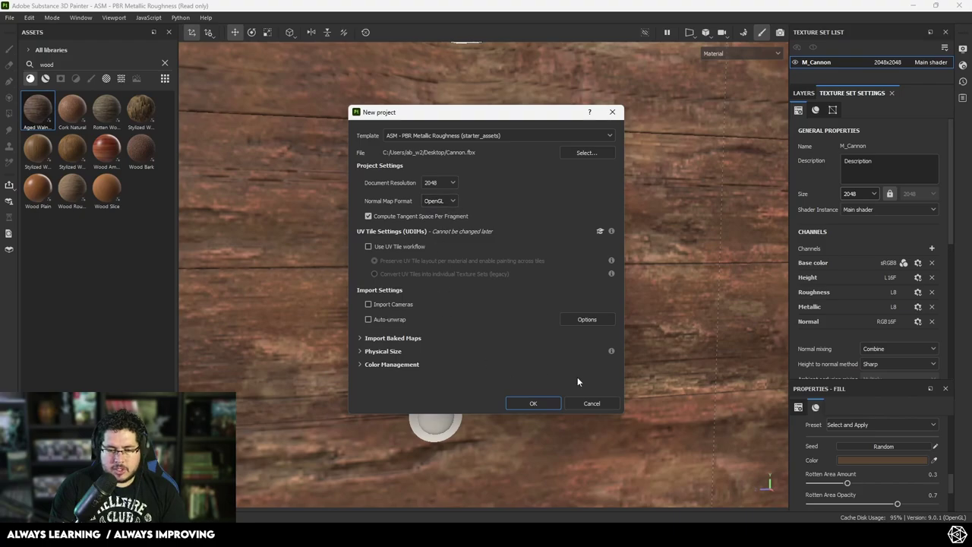
left_click(371, 246)
left_click(529, 404)
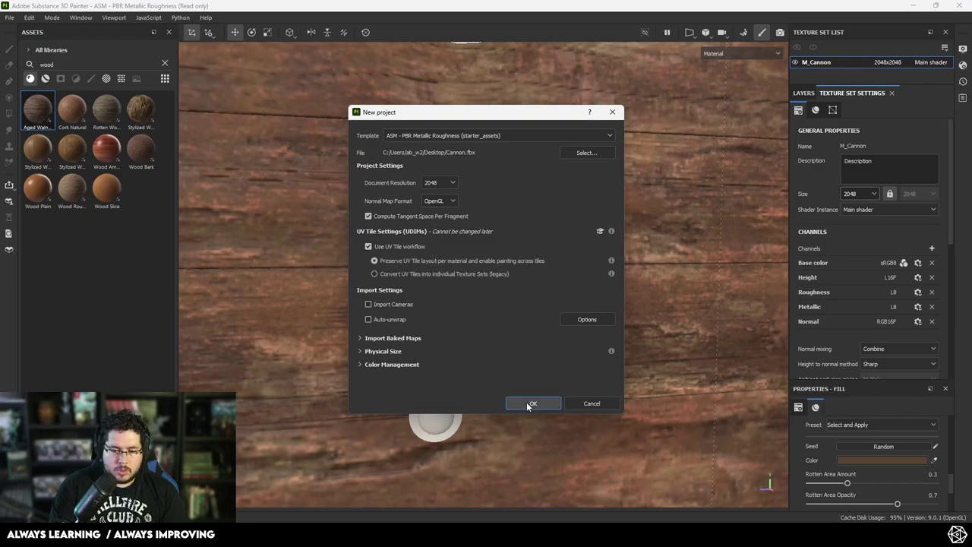
left_click(451, 280)
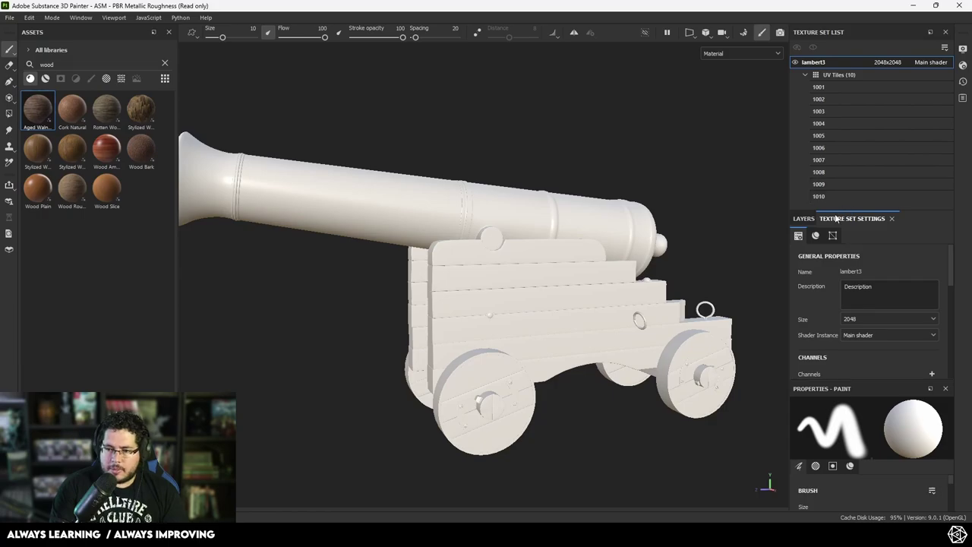
- Enlarge the texture set list and view the cannon model alongside its whole 2D UV tile layout
left_click_drag(832, 207, 832, 228)
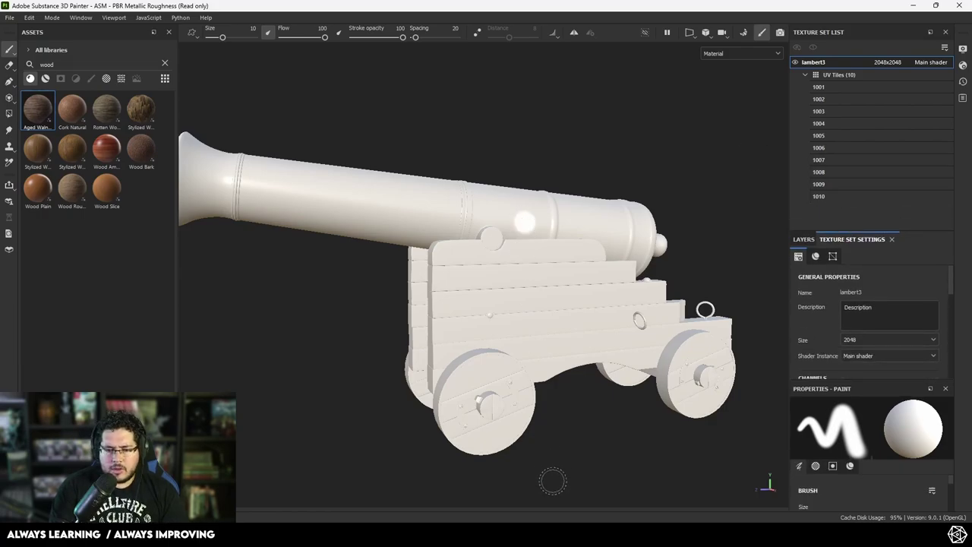
left_click(496, 533)
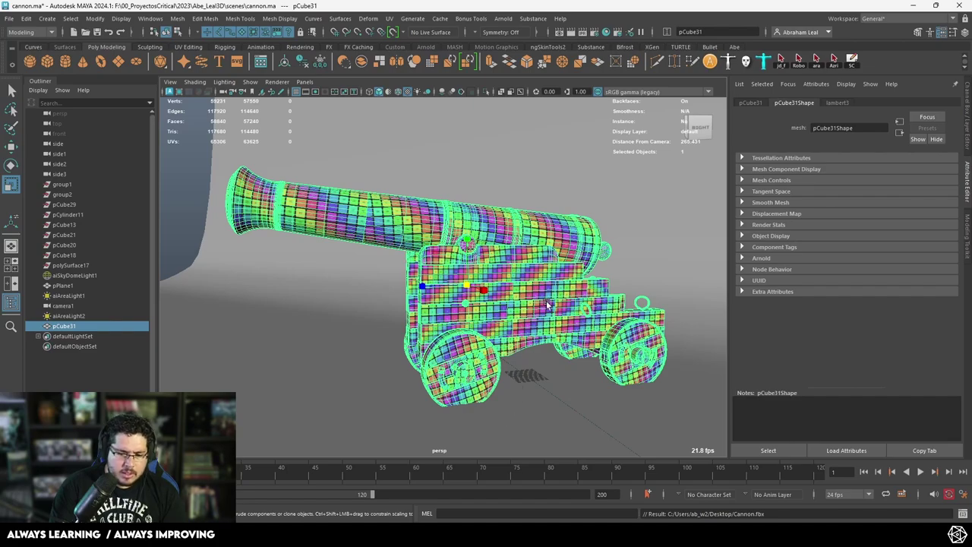
left_click(550, 534)
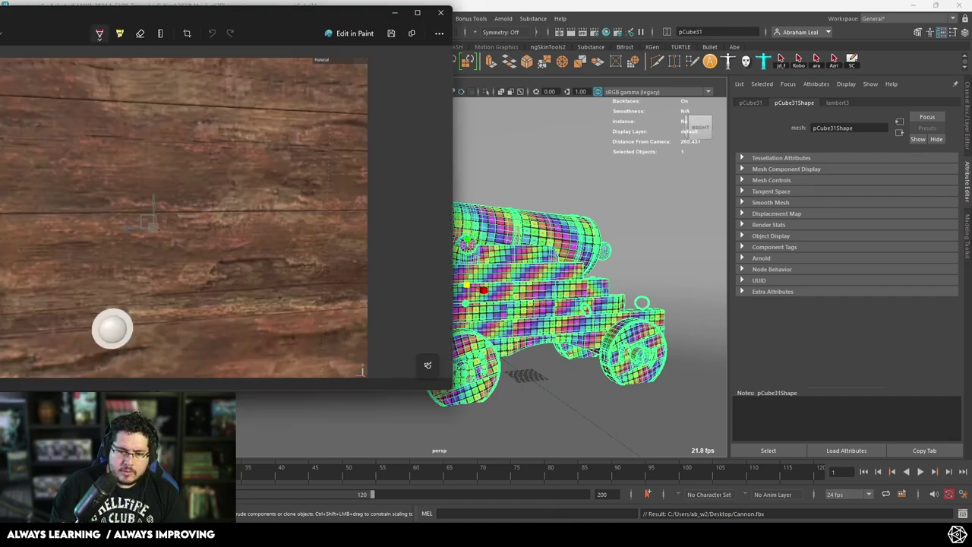
left_click(554, 534)
middle_click_drag(502, 259, 511, 245, "alt")
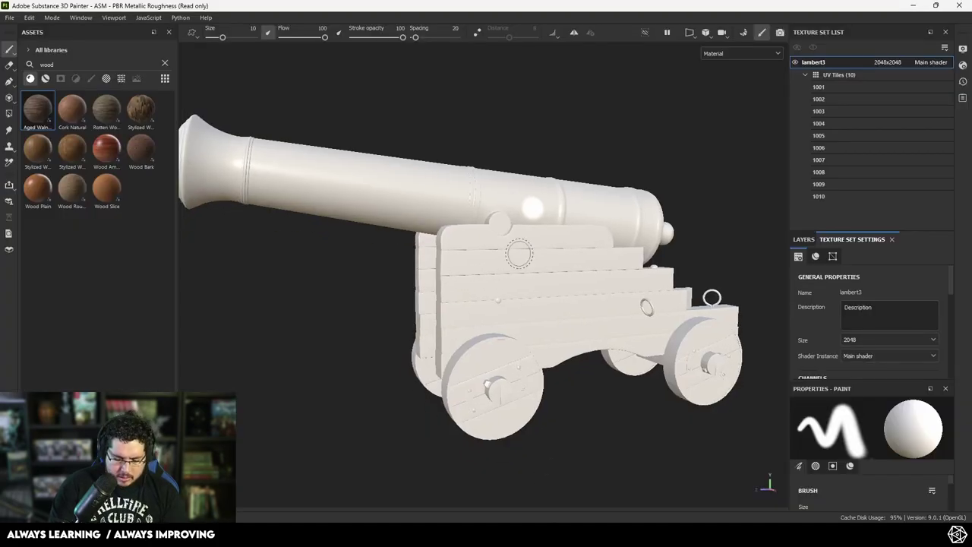
key("F1")
scroll(520, 251, "down", 10)
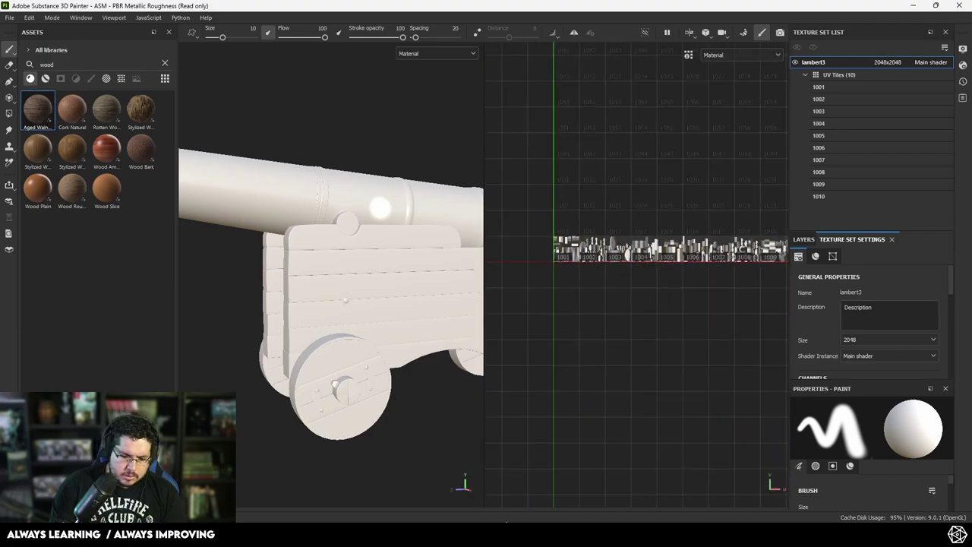
- Switch to the Painter project with the four-by-four UV tile layout and view the cannon from the side
key("alt+Tab")
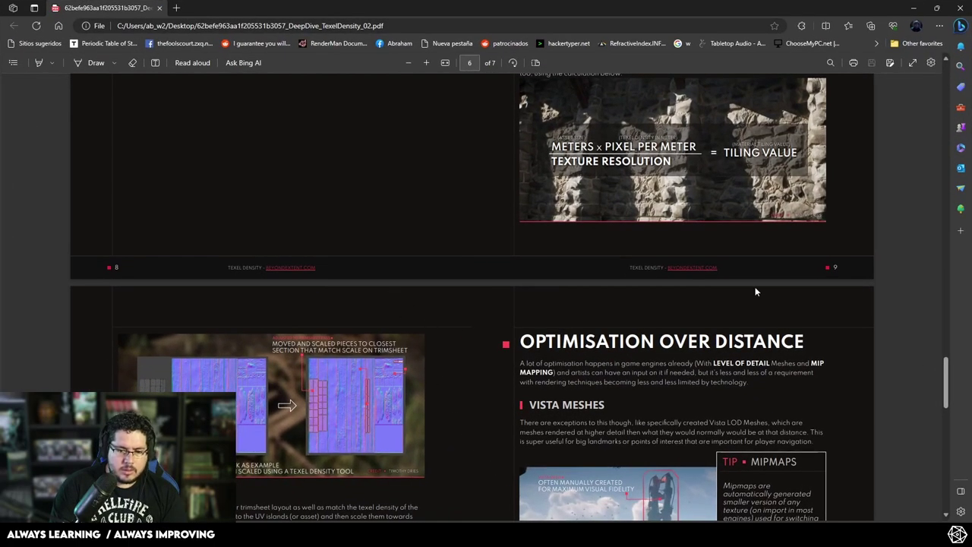
left_click(913, 8)
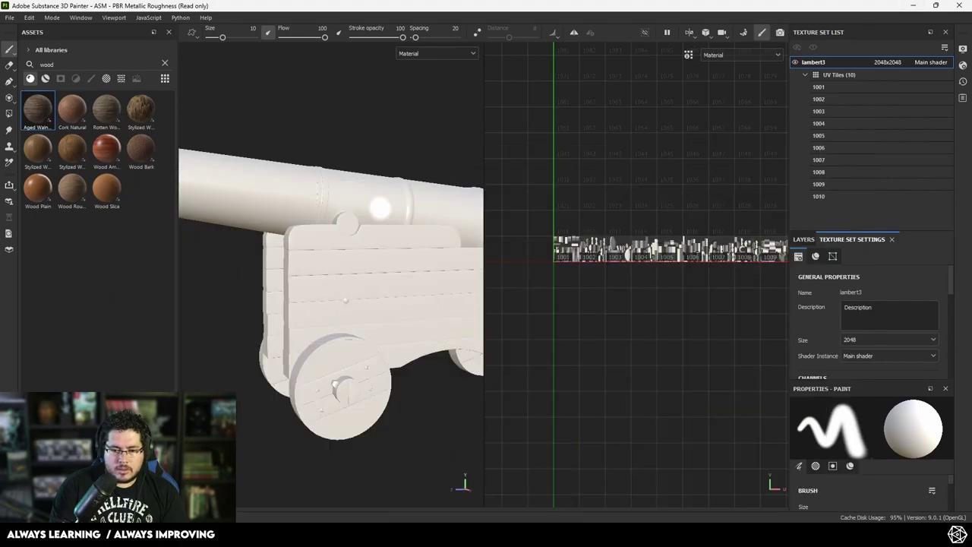
mouse_move(463, 532)
left_click(463, 486)
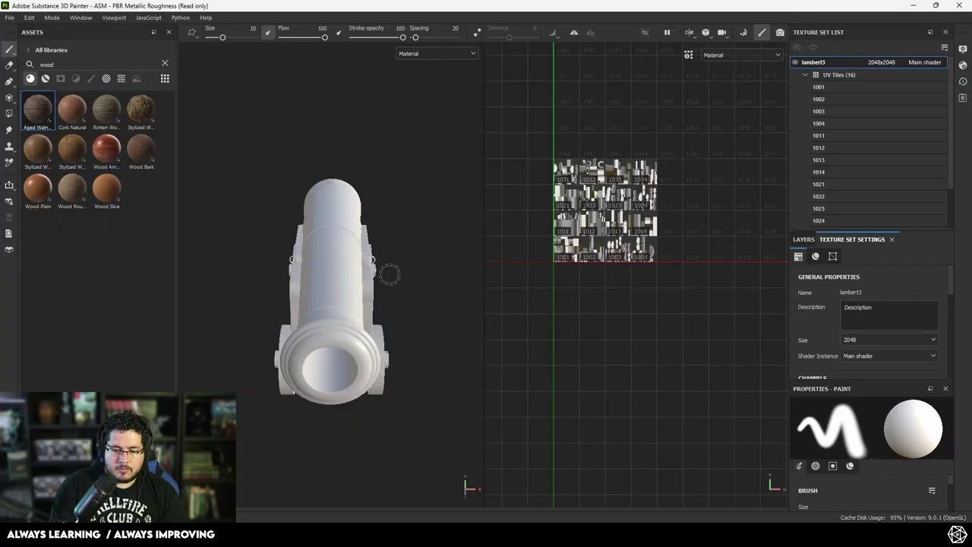
left_click_drag(358, 254, 296, 236, "alt")
right_click_drag(295, 236, 376, 269, "alt")
right_click_drag(414, 298, 303, 254, "alt")
scroll(844, 108, "down", 2)
scroll(845, 107, "up", 2)
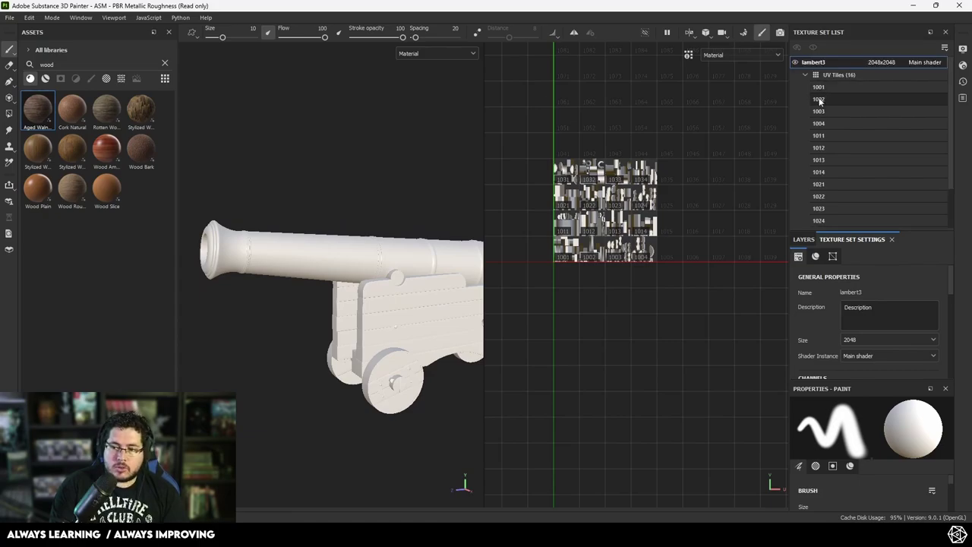
- Collapse the UV tile list, shrink the texture set list, and show only the 3D view framed on the cannon
left_click(804, 75)
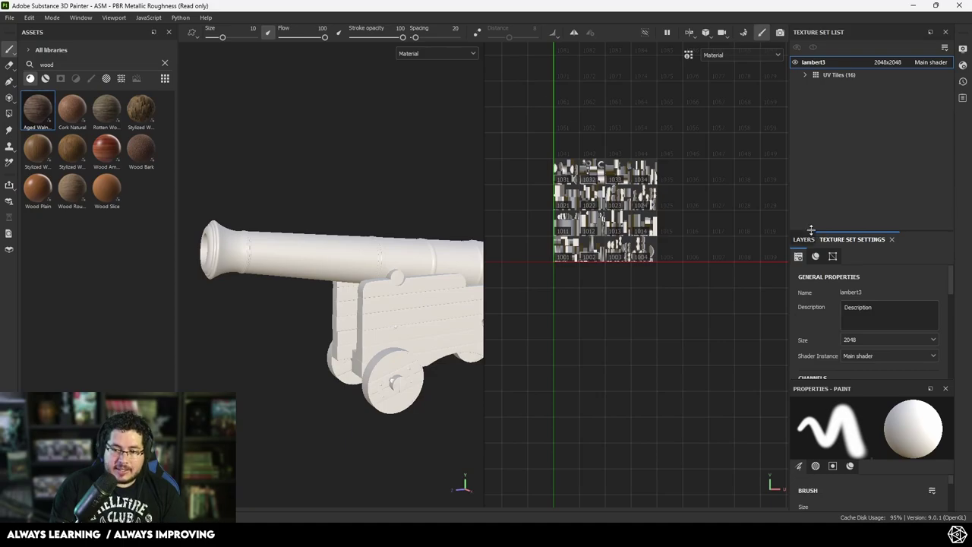
left_click_drag(811, 230, 811, 118)
scroll(374, 161, "up", 5)
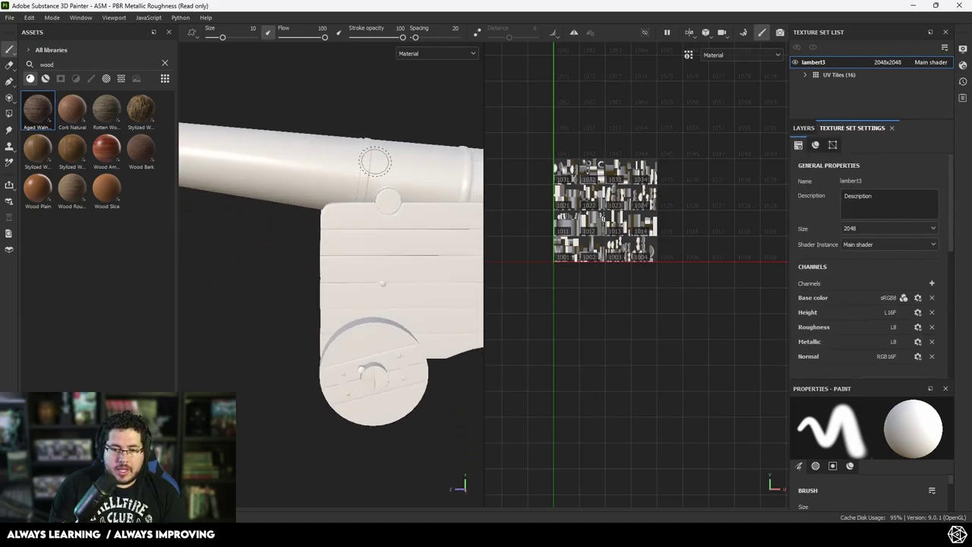
key("F3")
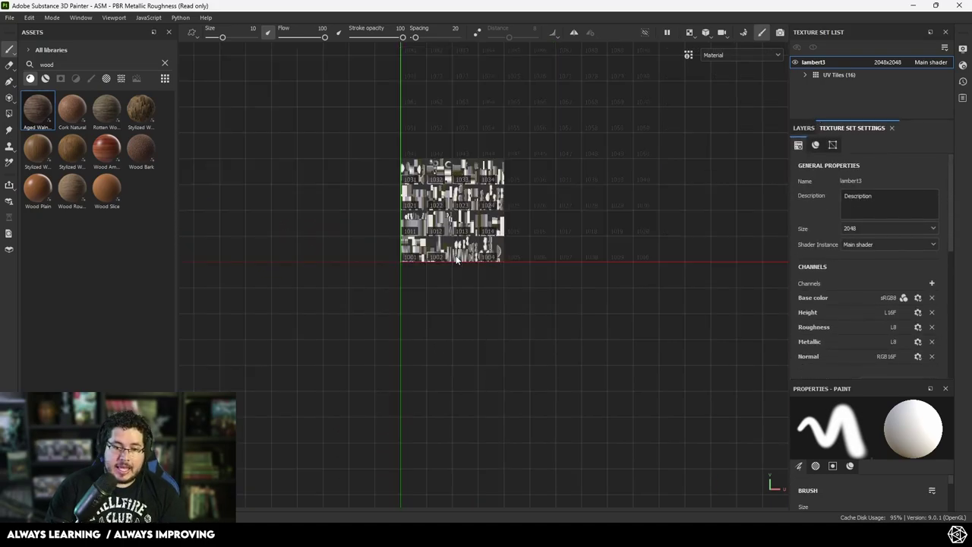
key("F2")
key("f")
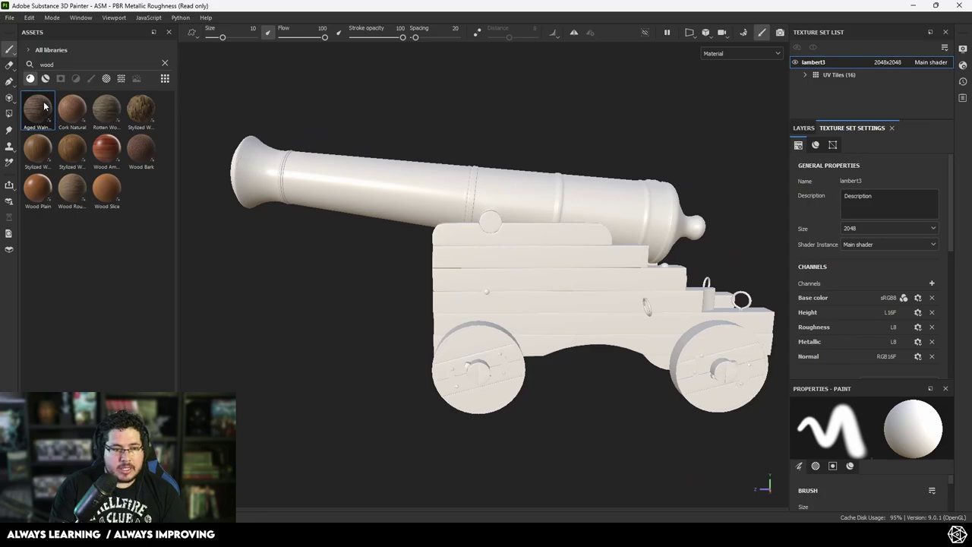
- Add the Rotten Wood material to the cannon as a fill layer beneath Layer 1
left_click(805, 128)
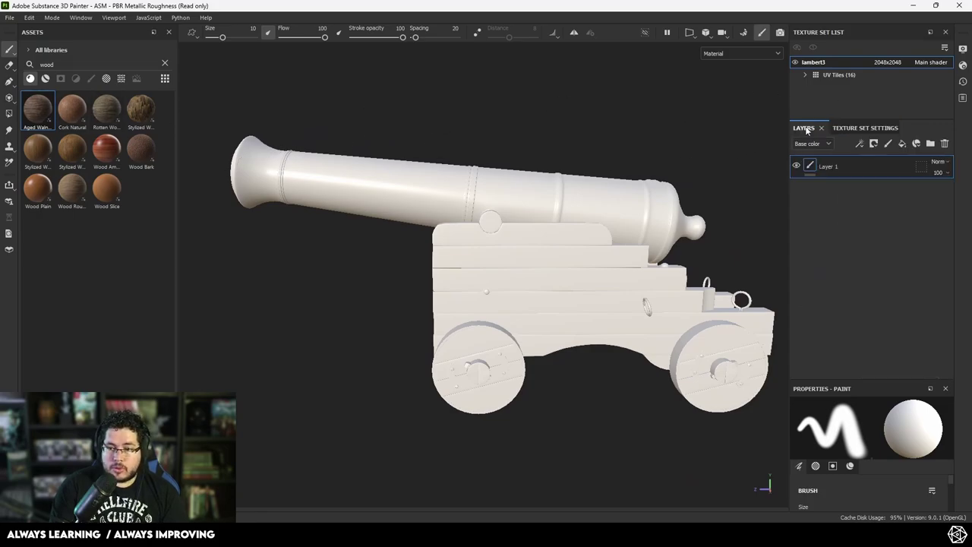
left_click_drag(99, 113, 858, 190)
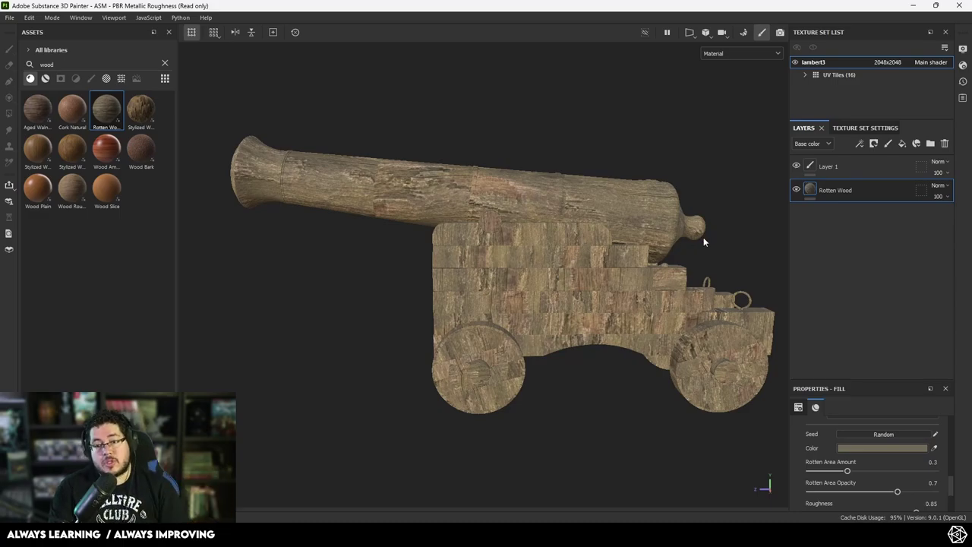
scroll(601, 254, "up", 5)
scroll(531, 258, "down", 3)
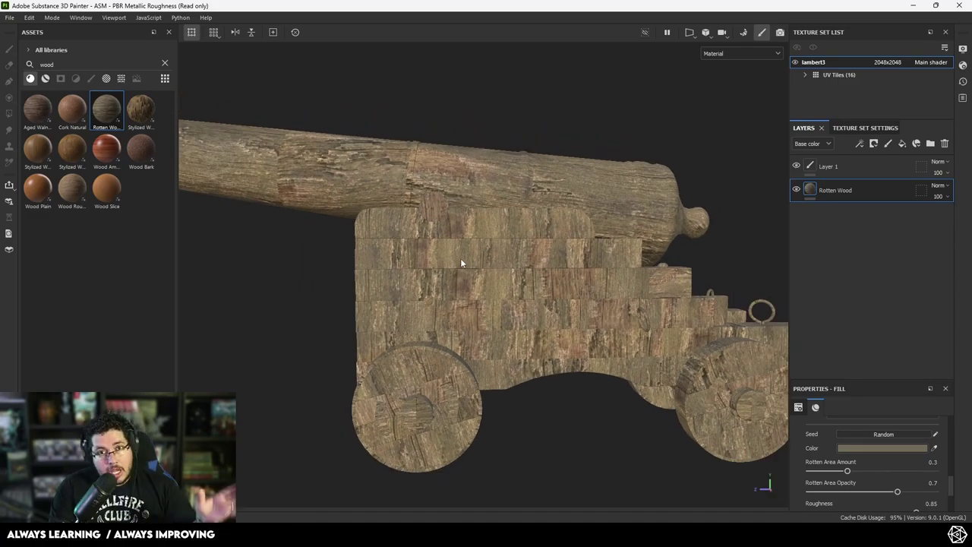
scroll(589, 316, "up", 3)
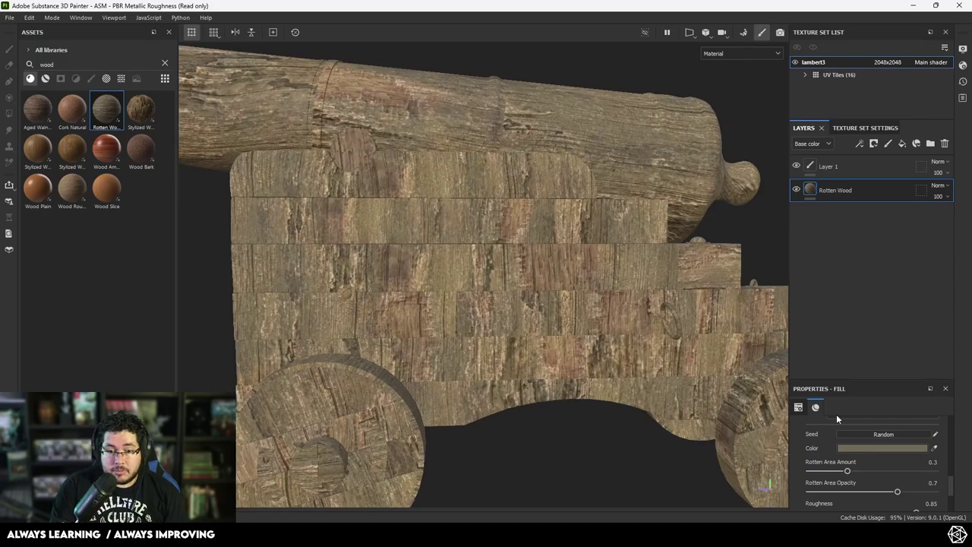
- Set the Rotten Wood layer to tri-planar projection with a tiling of 5
scroll(848, 461, "up", 10)
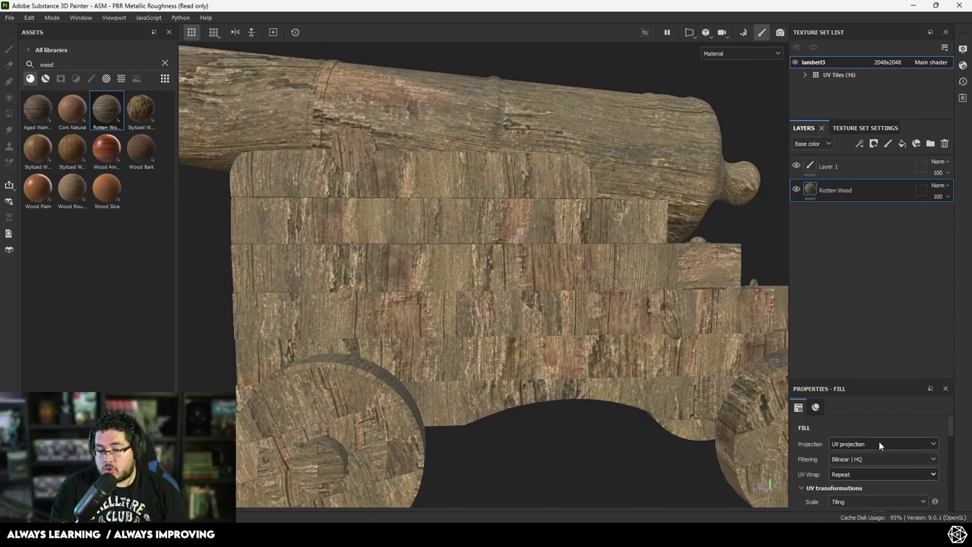
left_click(873, 443)
left_click(858, 470)
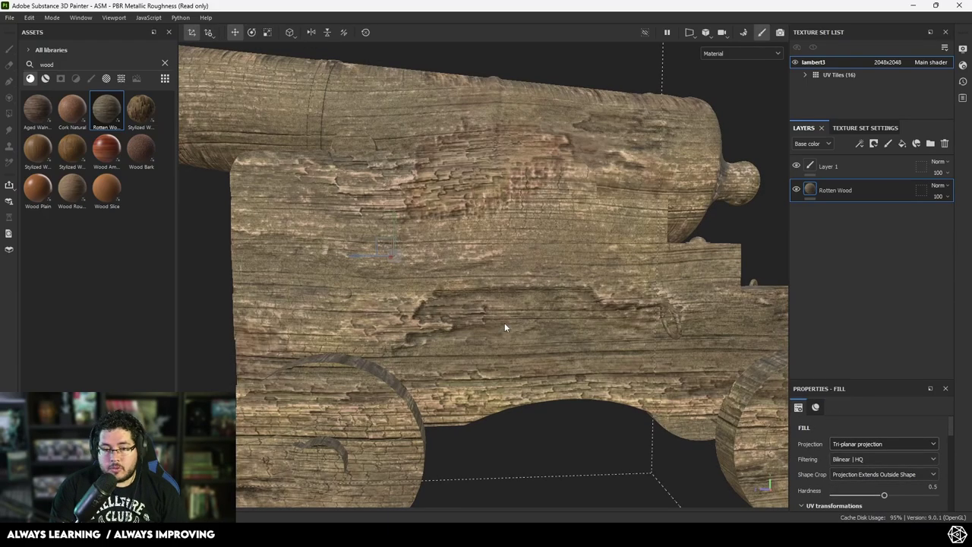
scroll(862, 480, "down", 2)
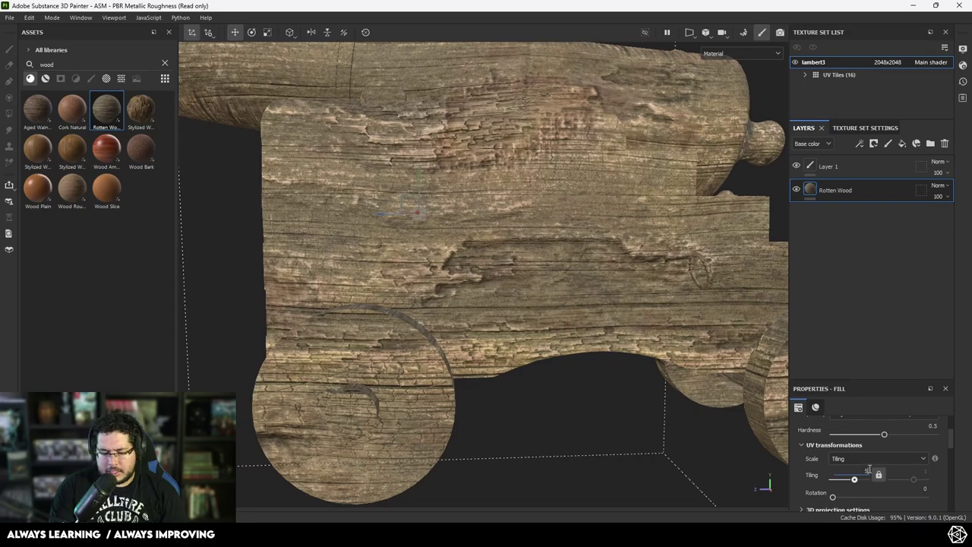
key("Return")
- Frame the carriage's wood up close and compare its sharpness with the previously captured screenshot
right_click_drag(452, 180, 846, 408, "alt")
middle_click_drag(510, 254, 566, 320, "alt")
right_click_drag(566, 321, 581, 327, "alt")
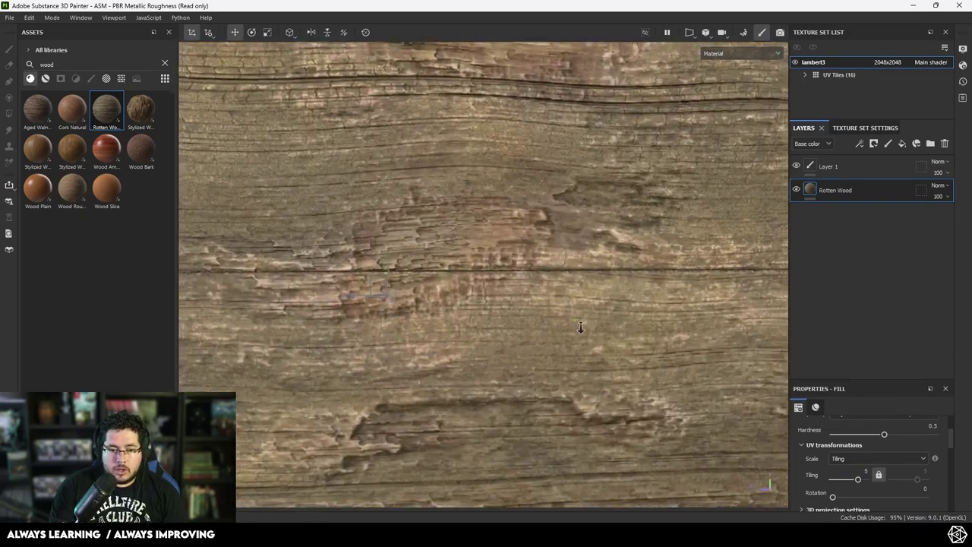
middle_click_drag(506, 281, 585, 335, "alt")
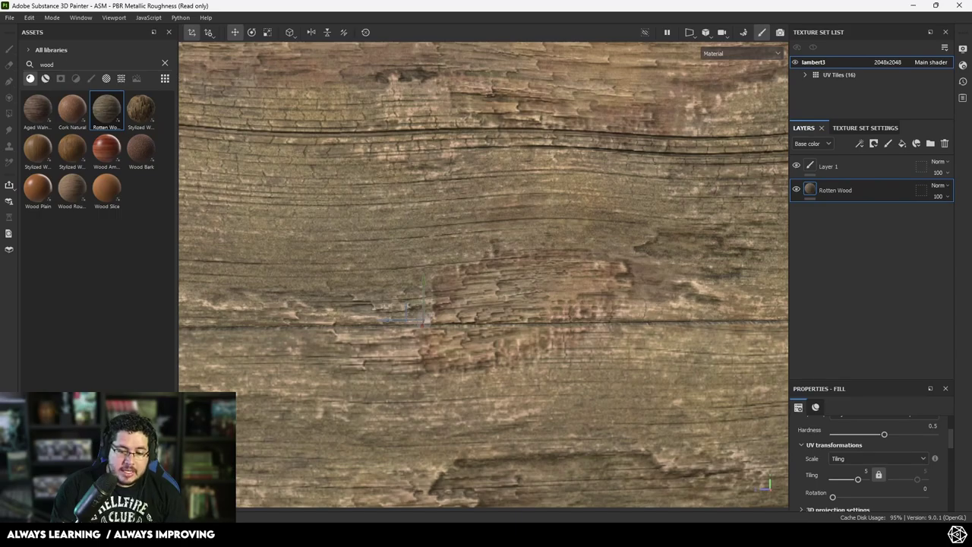
key("alt+Tab")
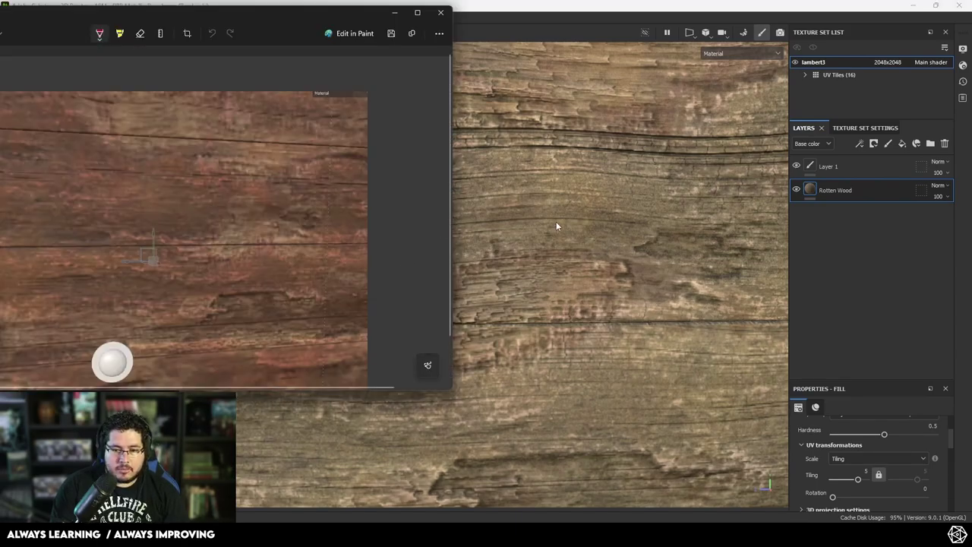
left_click(556, 221)
- Enable the height channel in the Rotten Wood fill material and view the carriage's surface relief
left_click_drag(530, 238, 668, 274, "alt")
scroll(881, 508, "up", 2)
scroll(877, 501, "down", 4)
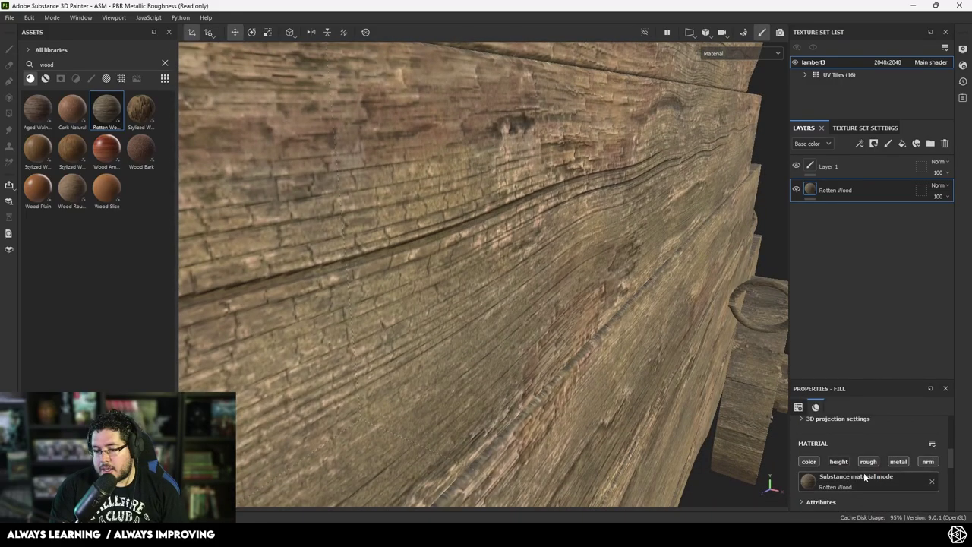
left_click_drag(642, 390, 547, 280, "alt")
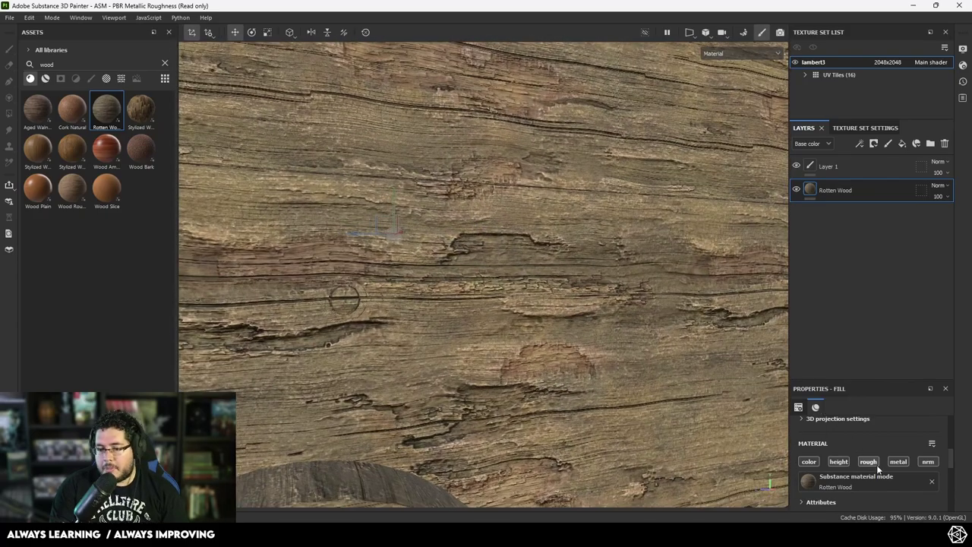
- Show the layers' height channel and set the Rotten Wood layer's height opacity to 26
left_click(809, 169)
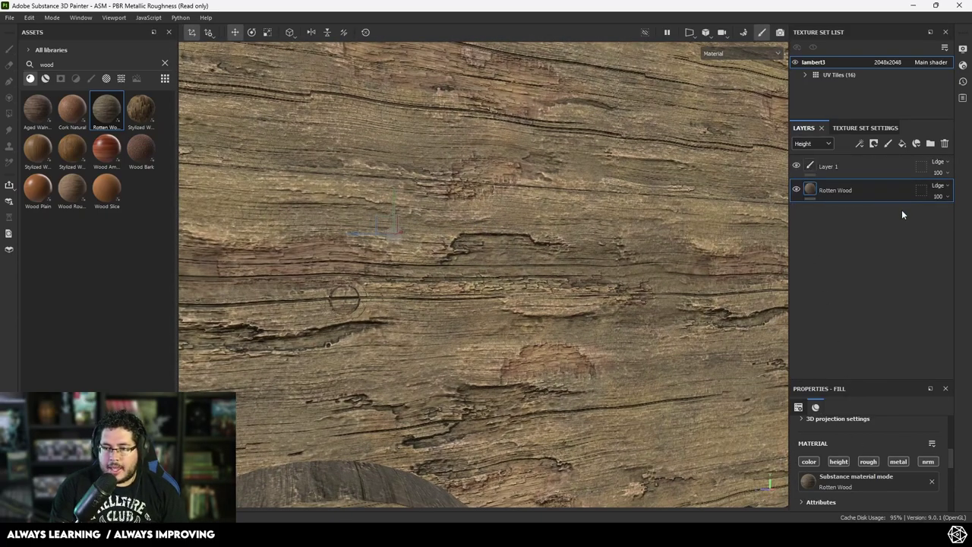
left_click(941, 199)
left_click(956, 216)
left_click_drag(955, 216, 930, 218)
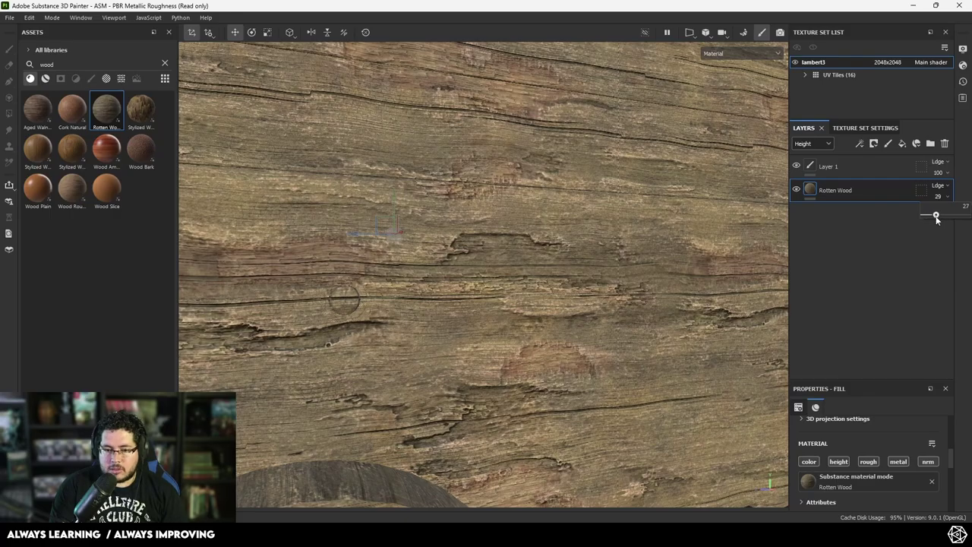
left_click_drag(754, 245, 614, 321, "alt")
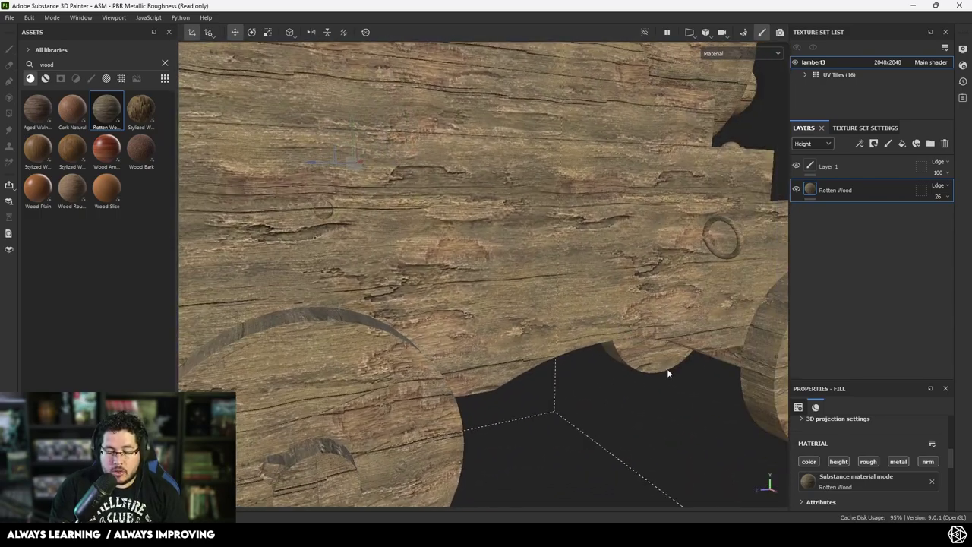
- Change the Rotten Wood material's color to a dark reddish brown
scroll(849, 472, "down", 2)
scroll(872, 491, "down", 3)
left_click(872, 491)
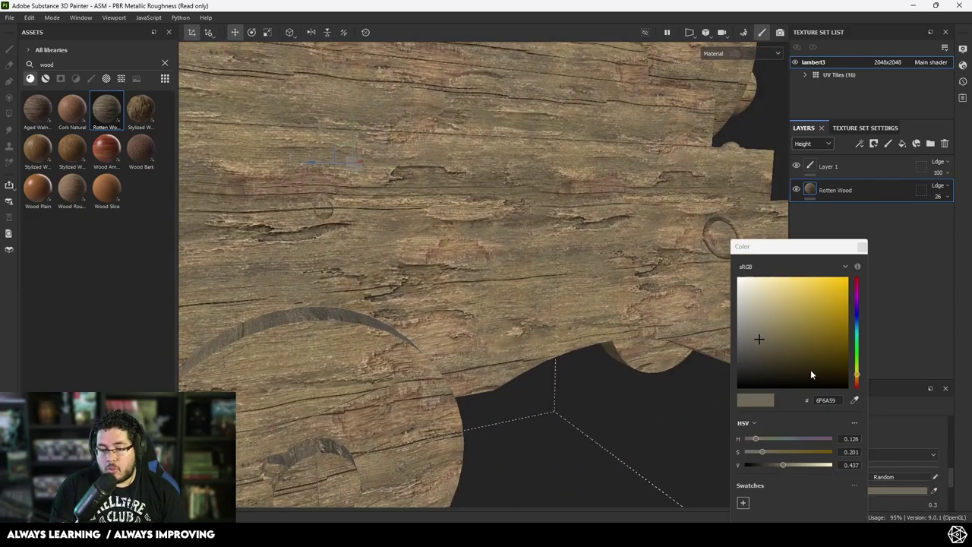
left_click_drag(857, 378, 856, 382)
mouse_move(790, 356)
left_mouse_down()
mouse_move(805, 335)
mouse_move(796, 338)
mouse_move(807, 350)
mouse_move(780, 327)
mouse_move(795, 313)
mouse_move(798, 330)
mouse_move(786, 340)
mouse_move(796, 352)
mouse_move(787, 346)
left_mouse_up()
left_click(862, 246)
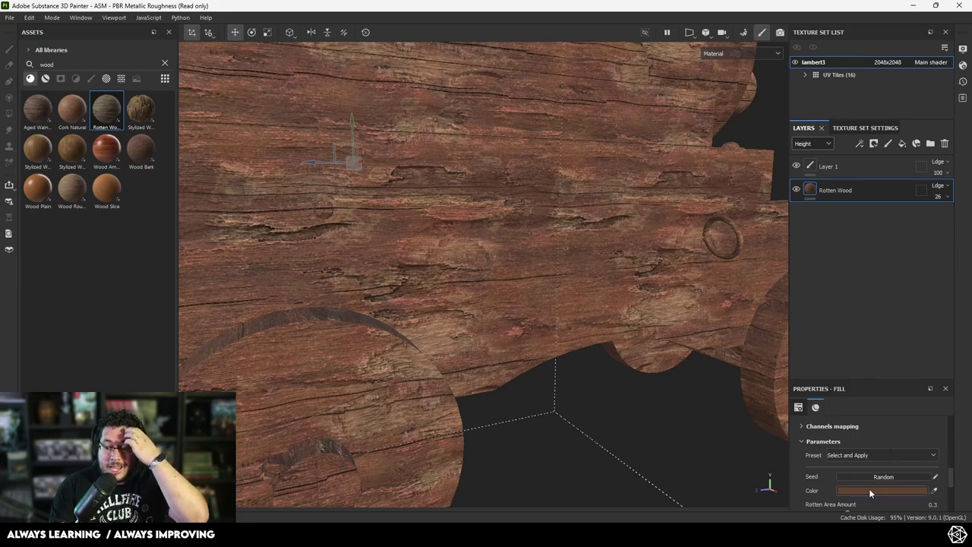
- Set the Rotten Wood material's roughness to 0.52 and check the surface around the carriage
scroll(870, 490, "down", 1)
scroll(870, 490, "down", 1)
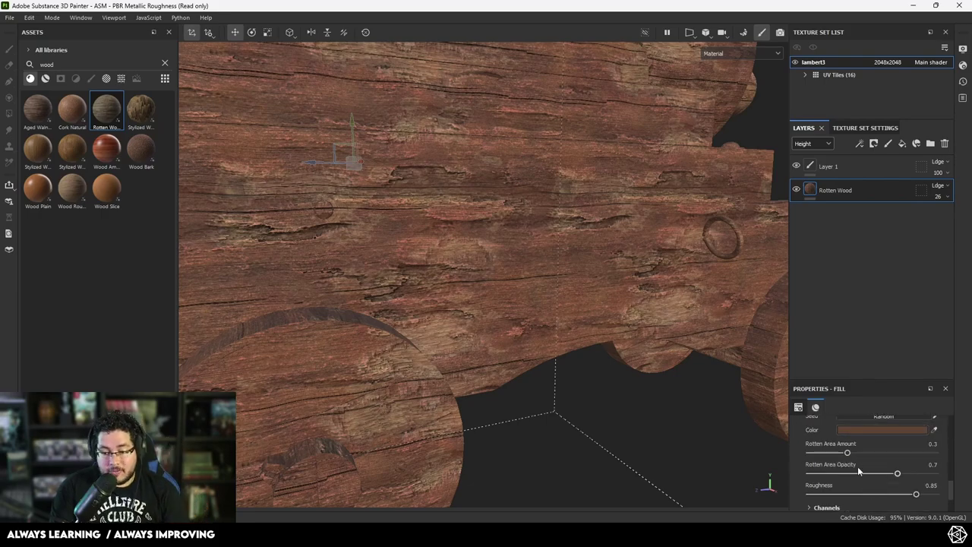
left_click(876, 495)
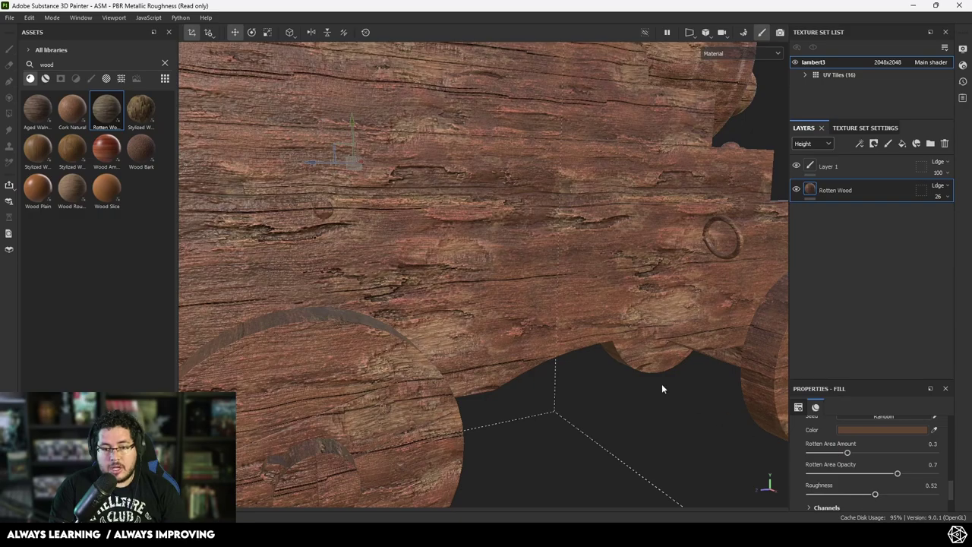
left_click_drag(661, 387, 525, 371, "alt")
right_click_drag(524, 371, 471, 326, "alt")
left_click_drag(471, 326, 622, 303, "alt")
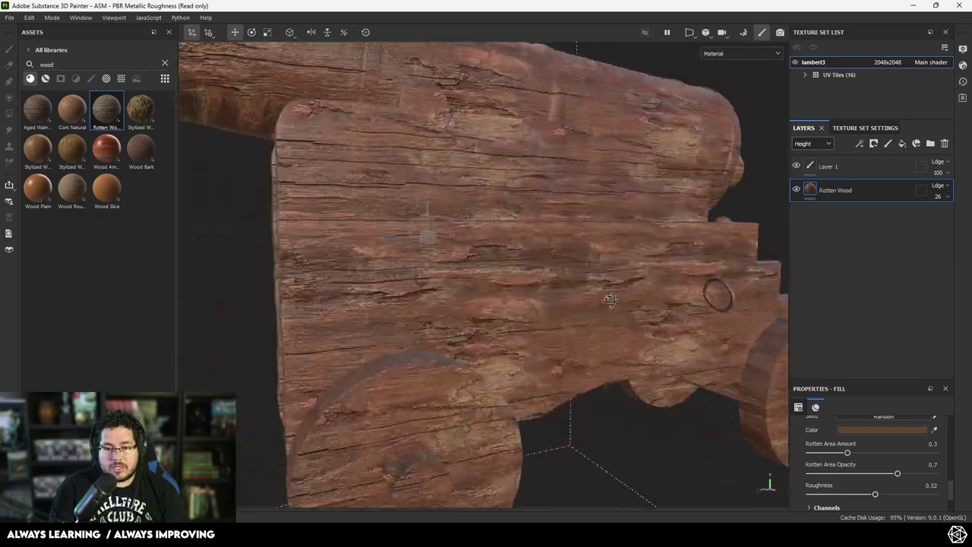
right_click_drag(621, 303, 459, 218, "alt")
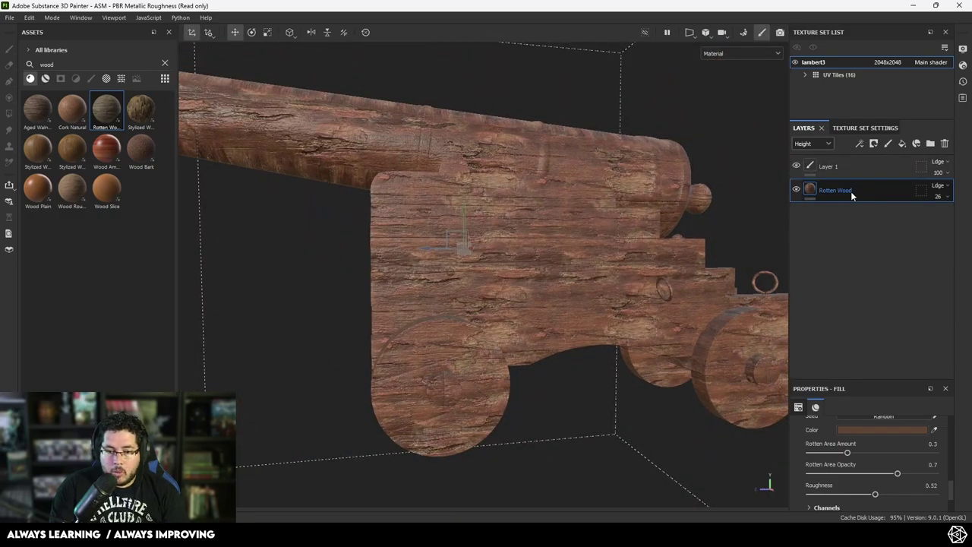
- Add a black mask to the Rotten Wood layer
left_click_drag(436, 191, 661, 243, "alt")
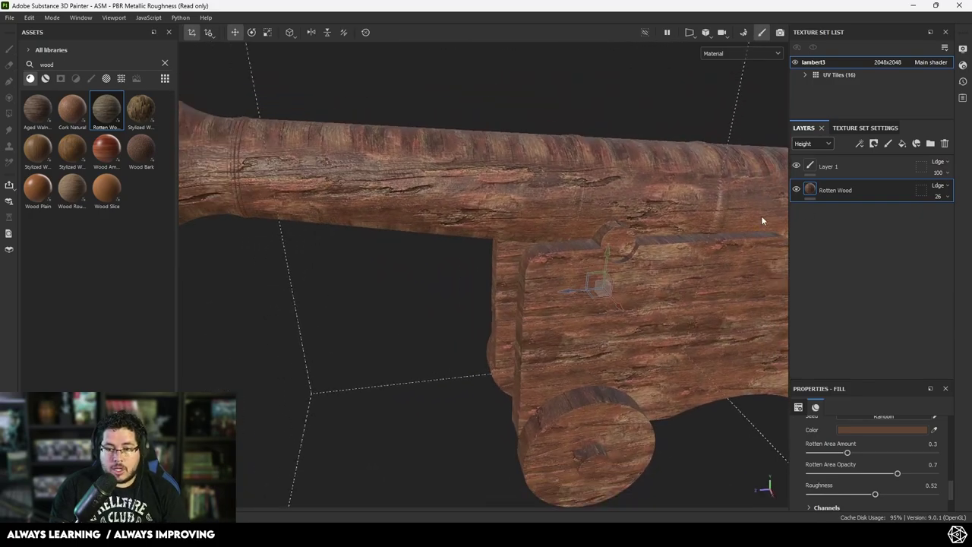
right_click(839, 195)
left_click(870, 23)
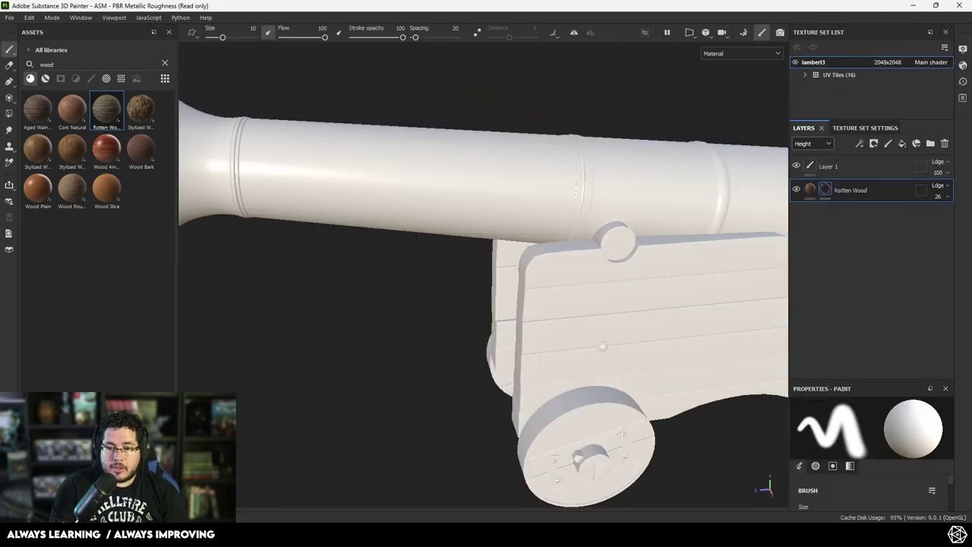
- Reveal Rotten Wood on the carriage's side planks with Polygon Fill in mesh mode, and mask out the barrel with fill color 0
key("4")
middle_click_drag(630, 278, 484, 226, "alt")
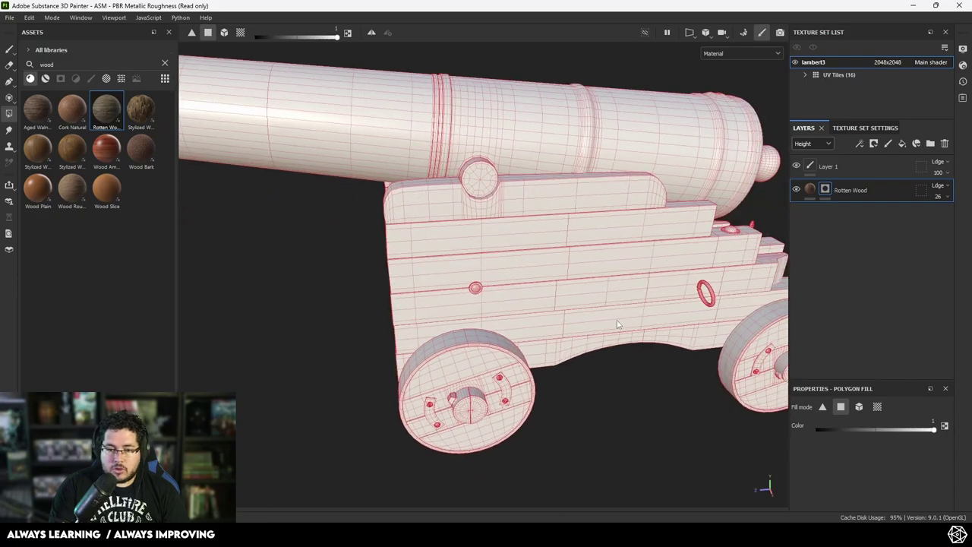
mouse_move(615, 320)
left_mouse_down()
mouse_move(615, 371)
mouse_move(588, 313)
left_mouse_up()
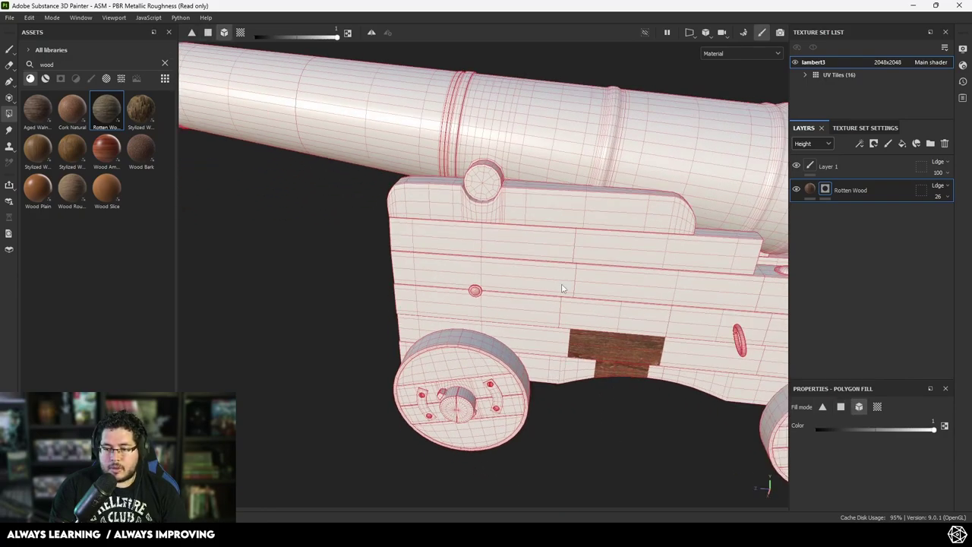
left_click_drag(629, 269, 649, 308)
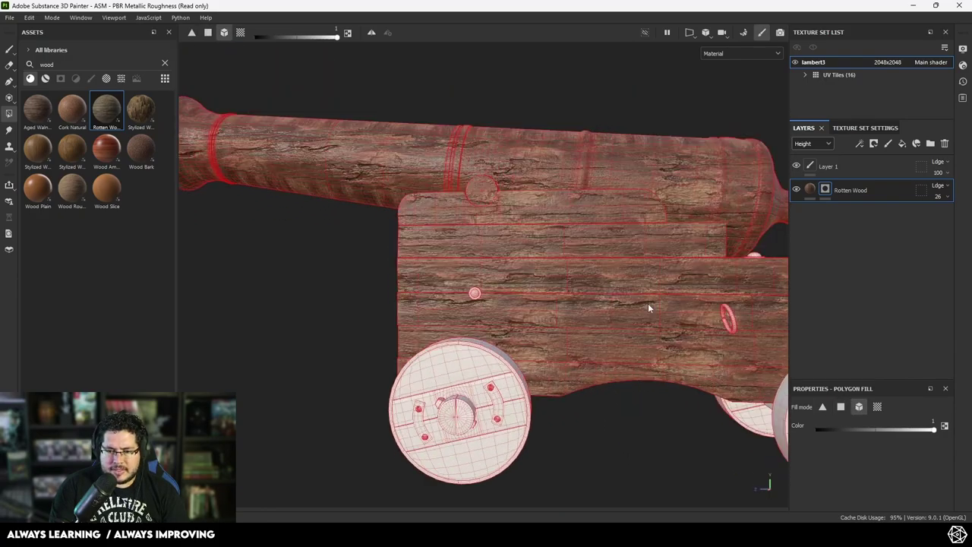
left_click(478, 162)
left_click_drag(445, 216, 619, 281, "alt")
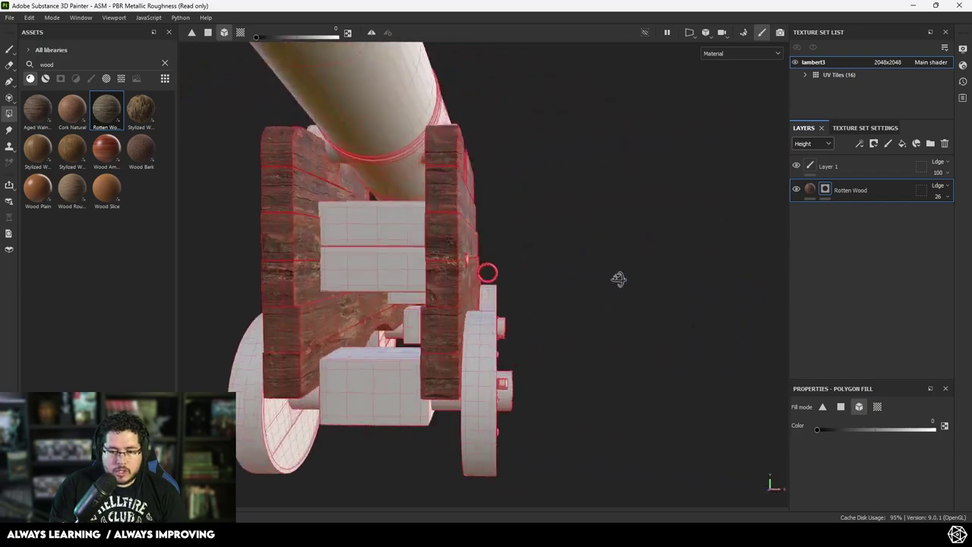
- Set the Polygon Fill color to 1 and reveal Rotten Wood on the cross blocks between the carriage's side planks
left_click_drag(403, 247, 478, 267, "alt")
key("x")
left_click(516, 180)
left_click(525, 220)
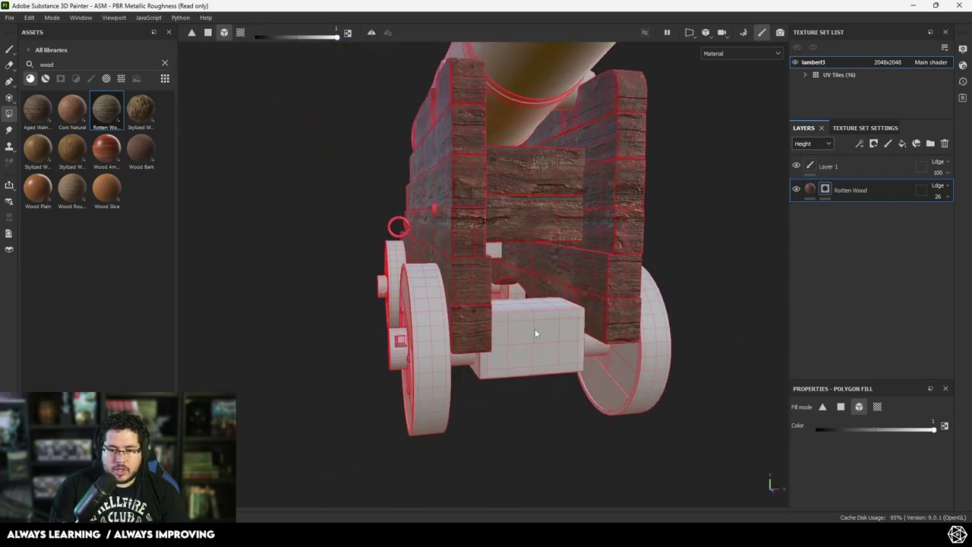
left_click(535, 330)
- Reveal Rotten Wood on all the planks of the near front wheel's face
left_click_drag(663, 358, 484, 348, "alt")
middle_click_drag(483, 349, 295, 295, "alt")
right_click_drag(296, 294, 364, 308, "alt")
left_click(505, 231)
left_click(486, 277)
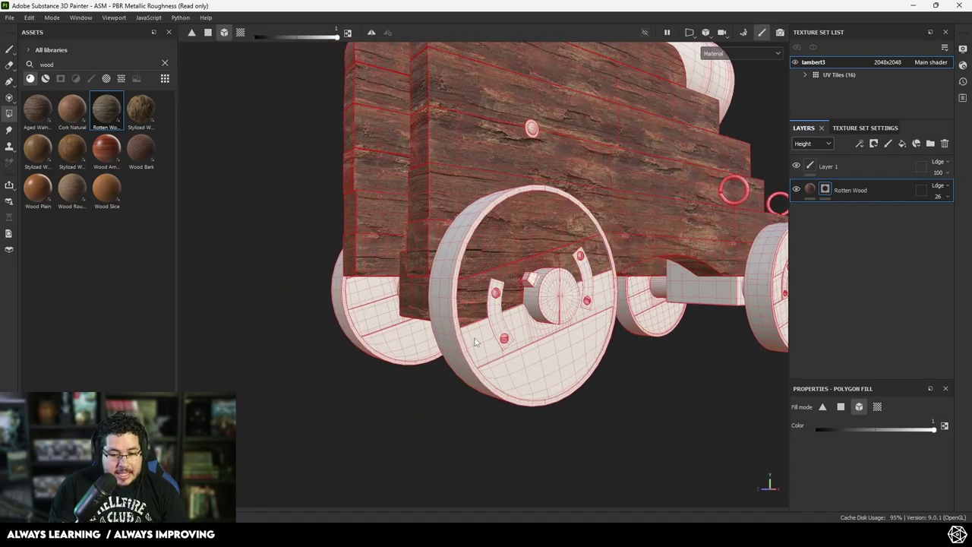
left_click(478, 342)
left_click(513, 381)
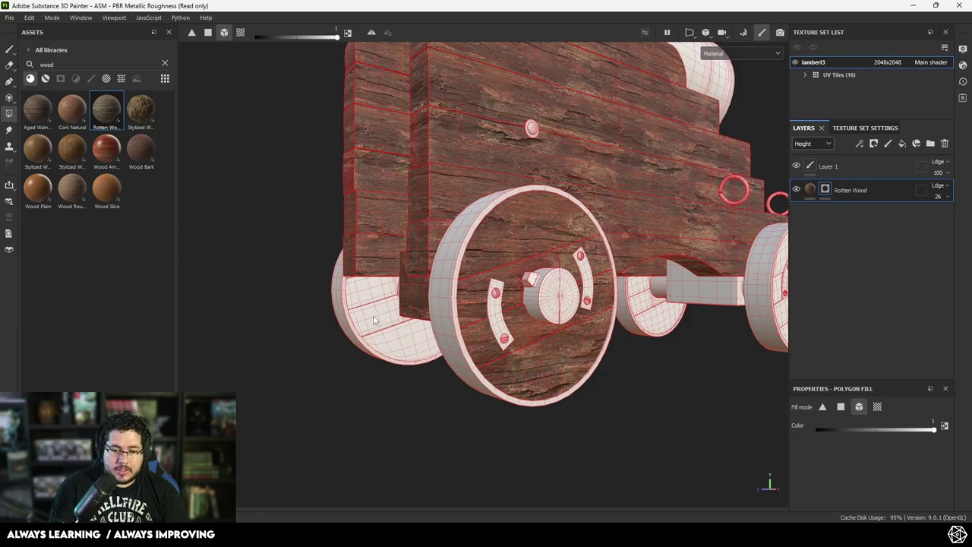
- Reveal Rotten Wood on the face planks of the remaining wheels, leaving their rims and metal fittings masked out
left_click(372, 320)
left_click_drag(334, 323, 502, 278, "alt")
left_click(484, 279)
left_click(502, 277)
left_click(496, 294)
left_click(476, 319)
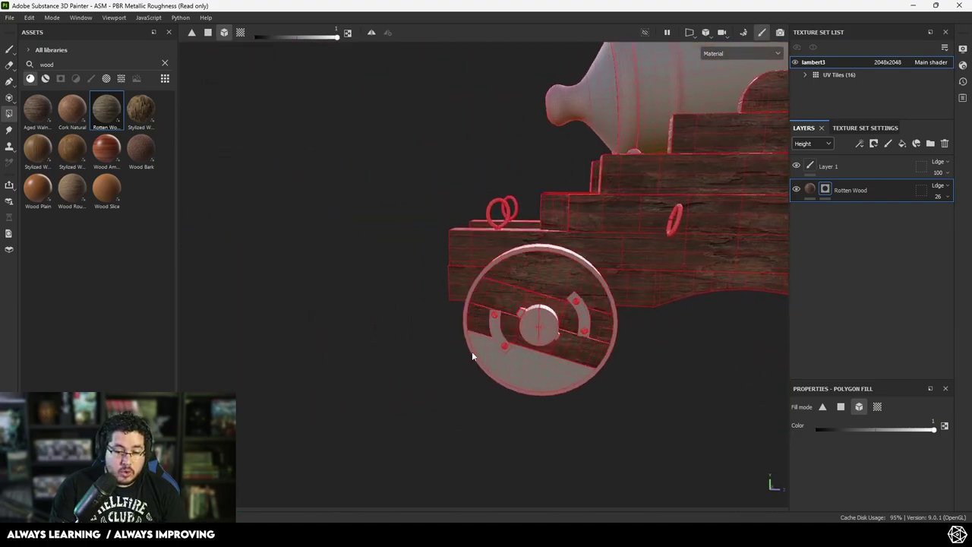
scroll(471, 351, "down", 5)
left_click_drag(503, 366, 542, 249, "alt")
left_click_drag(566, 366, 438, 320, "alt")
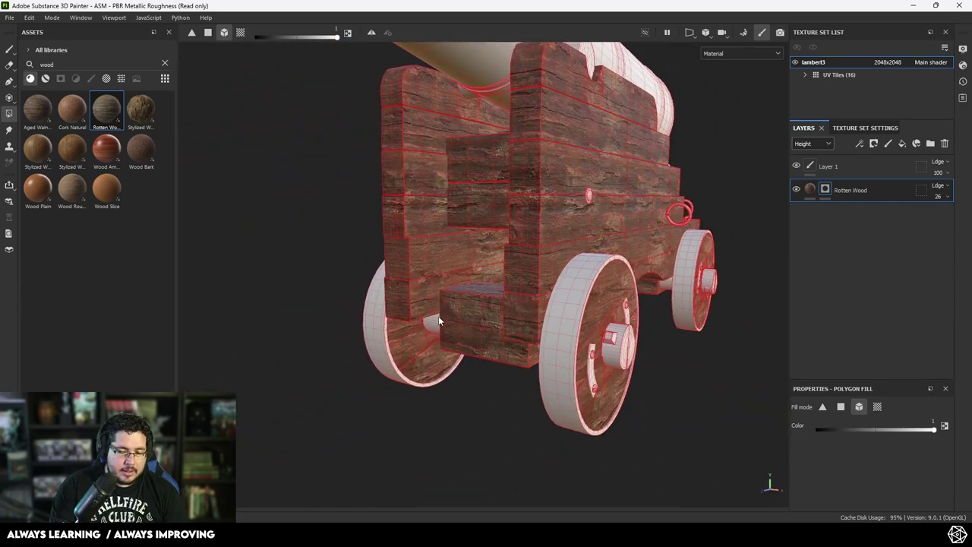
- Check the wood mask around the whole carriage and switch back to the Paint tool
left_click_drag(541, 274, 647, 268, "alt")
right_click_drag(646, 269, 641, 322, "alt")
left_click_drag(641, 317, 486, 296, "alt")
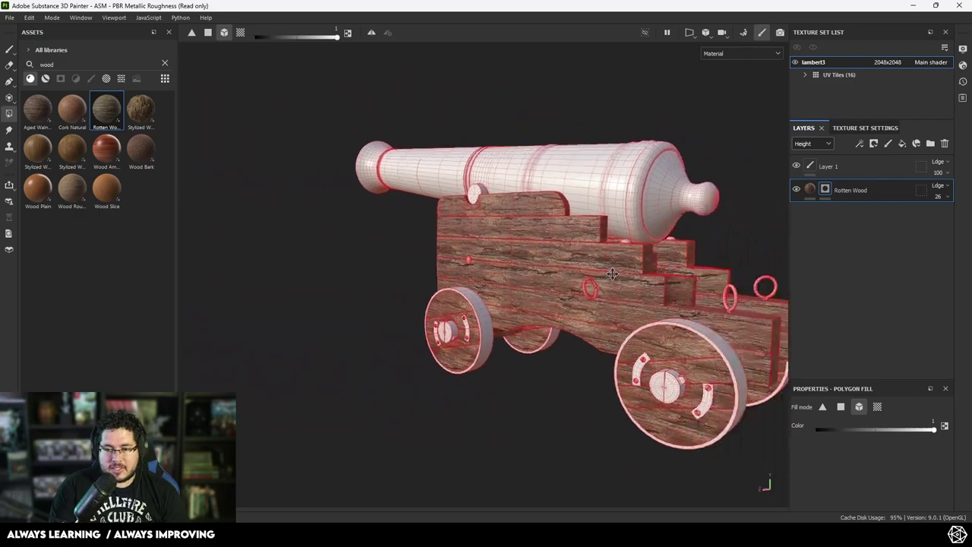
right_click_drag(610, 274, 630, 332, "alt")
key("1")
mouse_move(630, 332)
left_mouse_down("alt")
mouse_move(694, 261)
mouse_move(735, 248)
left_mouse_up("alt")
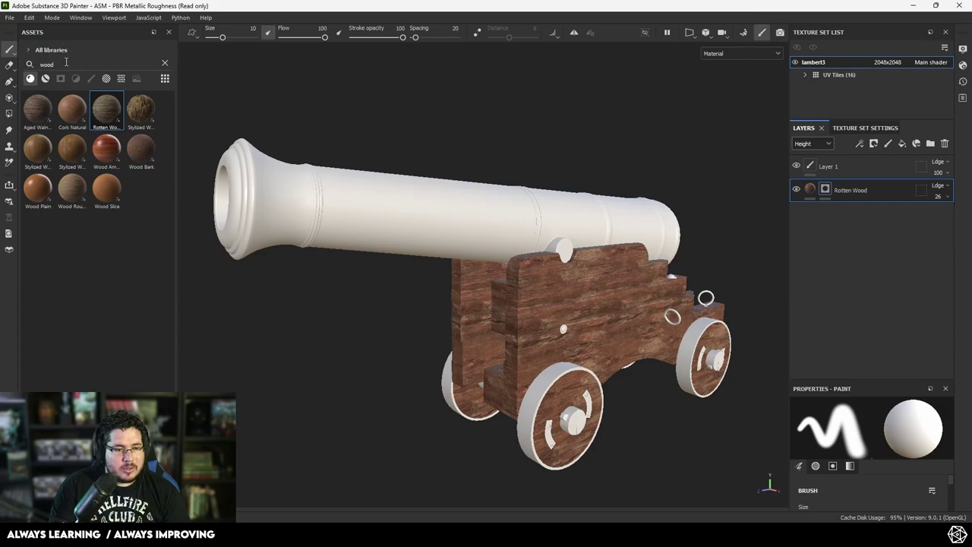
- Search the assets for metal and add the Metal Grinded material as a fill layer above Layer 1
type("mwtal")
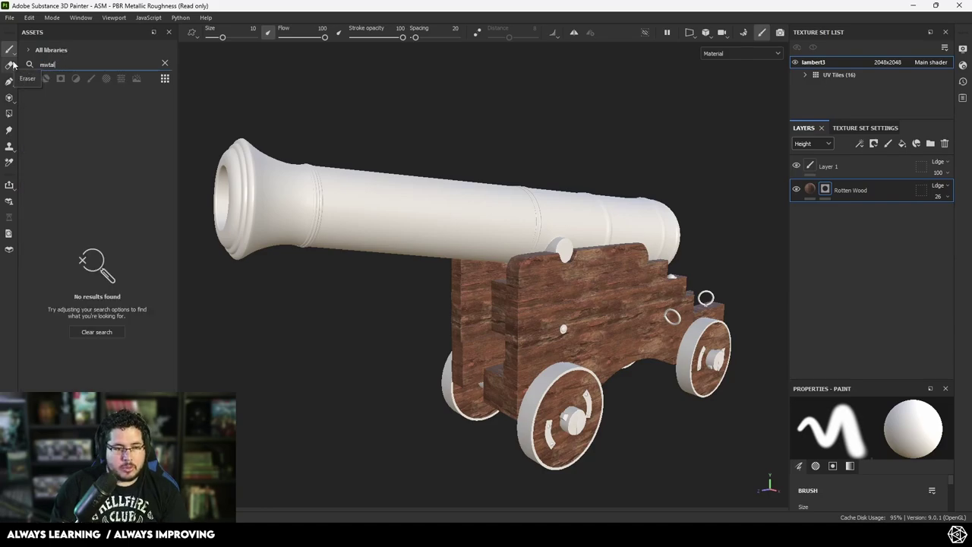
key("BackSpace")
key("BackSpace")
type("e")
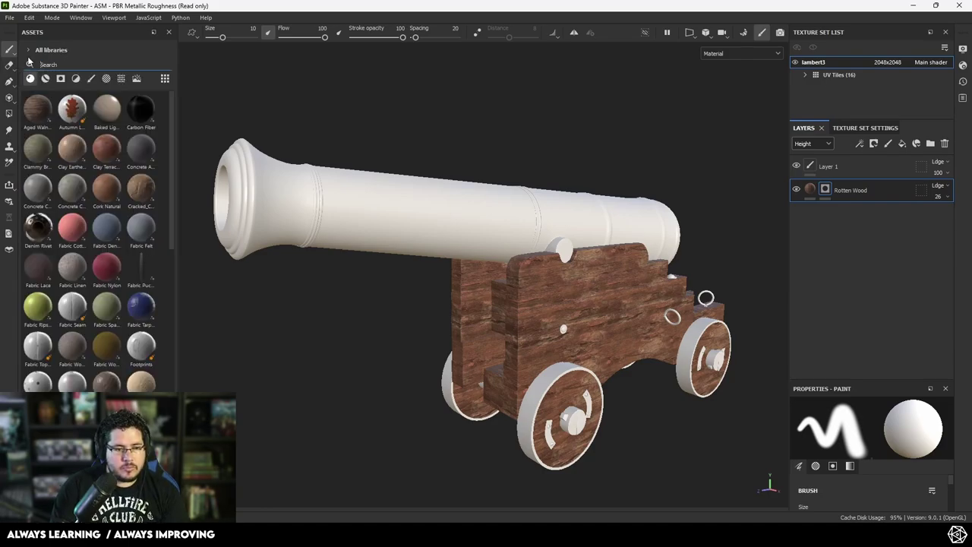
type("metal")
left_click_drag(145, 112, 820, 157)
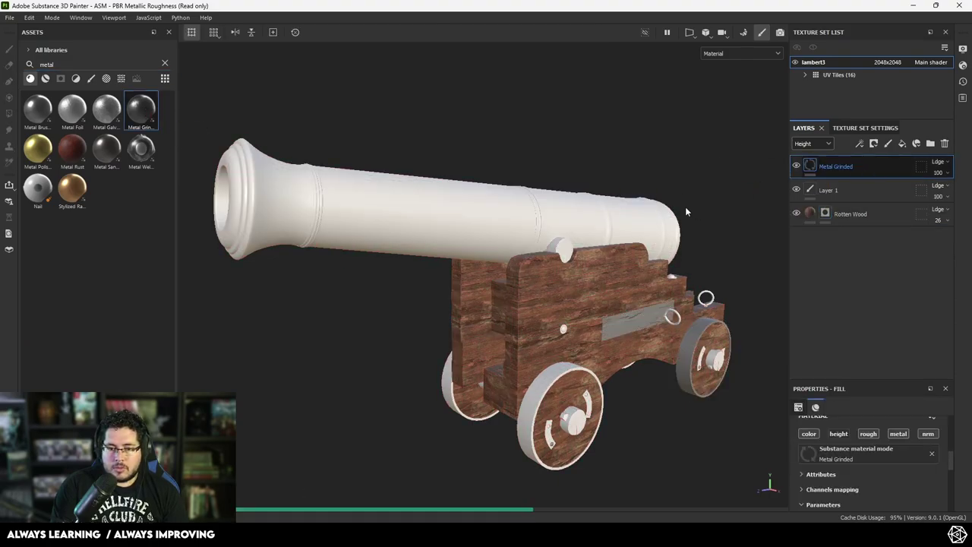
- Set the Metal Grinded fill layer's projection to Tri-planar projection
scroll(847, 458, "up", 5)
left_click(862, 442)
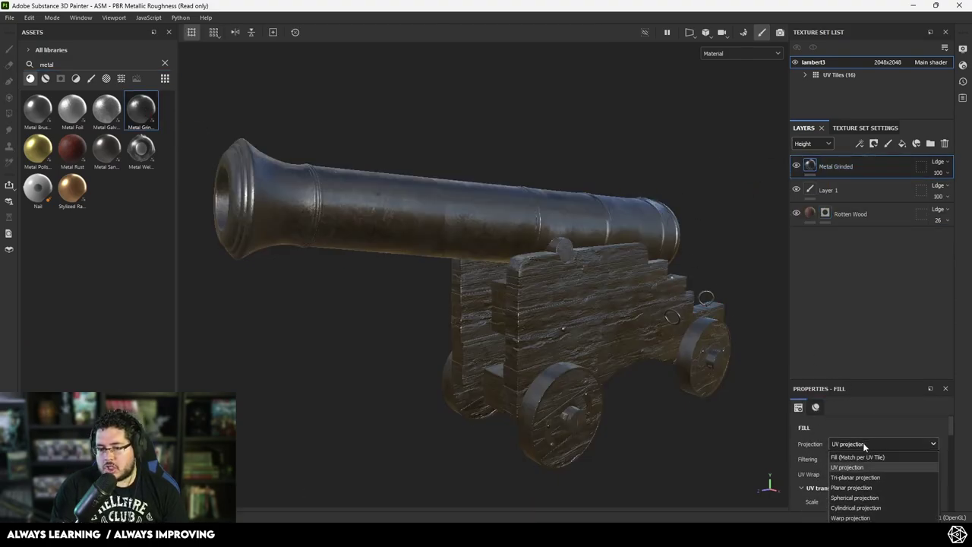
left_click(867, 474)
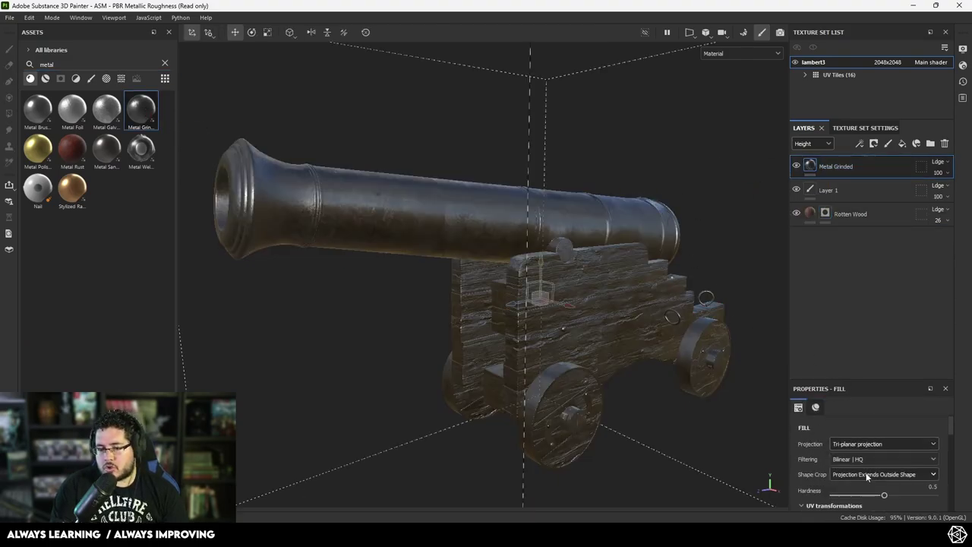
- Copy the Rotten Wood layer's mask into the Metal Grinded layer and invert the pasted mask
left_click(825, 213)
right_click(826, 214)
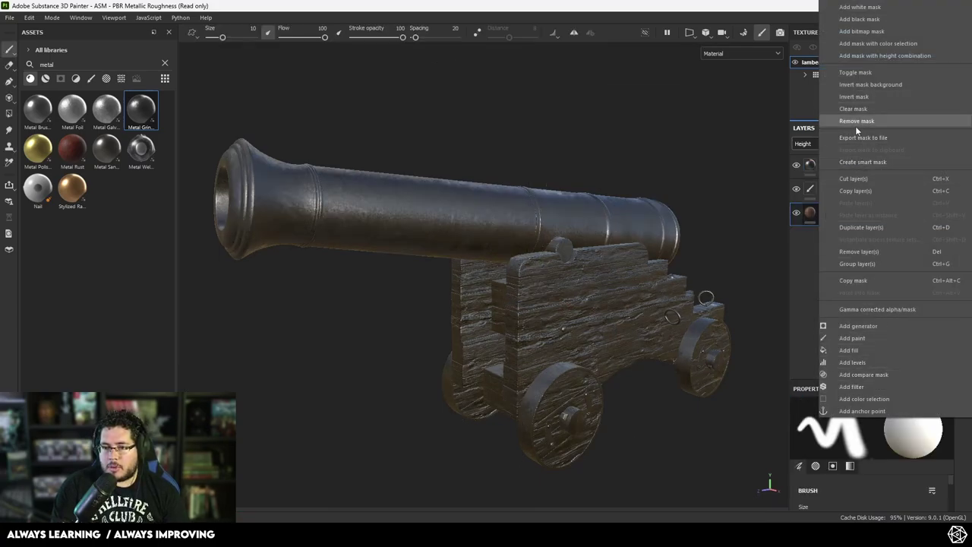
left_click(861, 281)
right_click(825, 166)
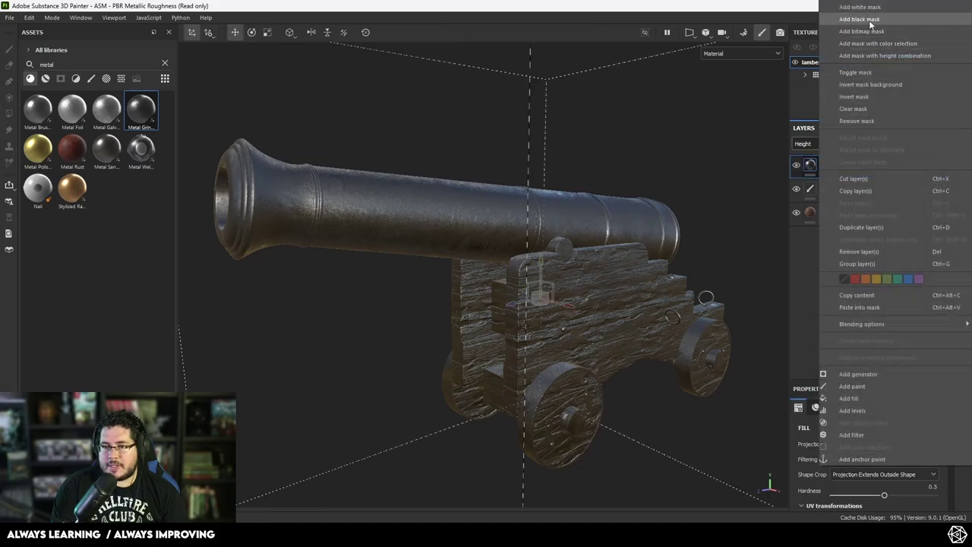
left_click(861, 307)
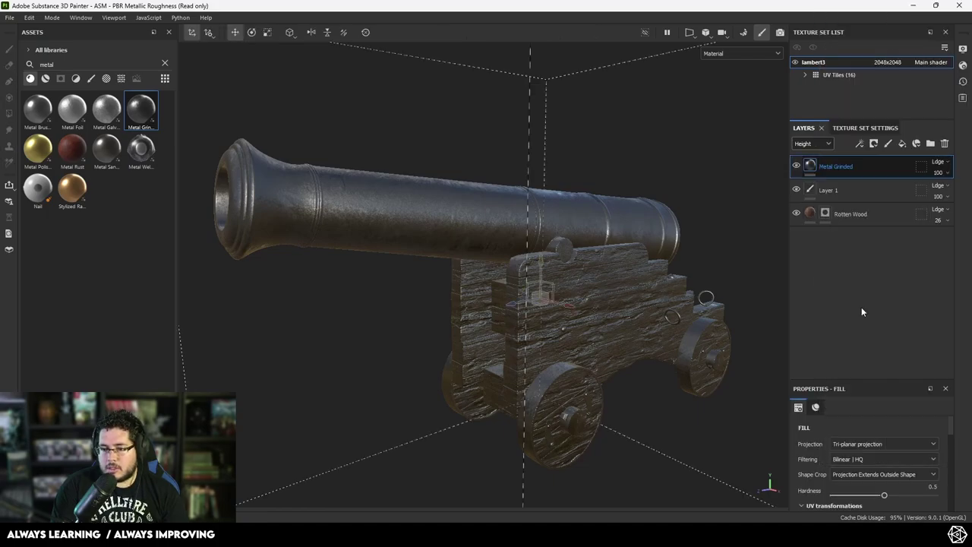
right_click(826, 166)
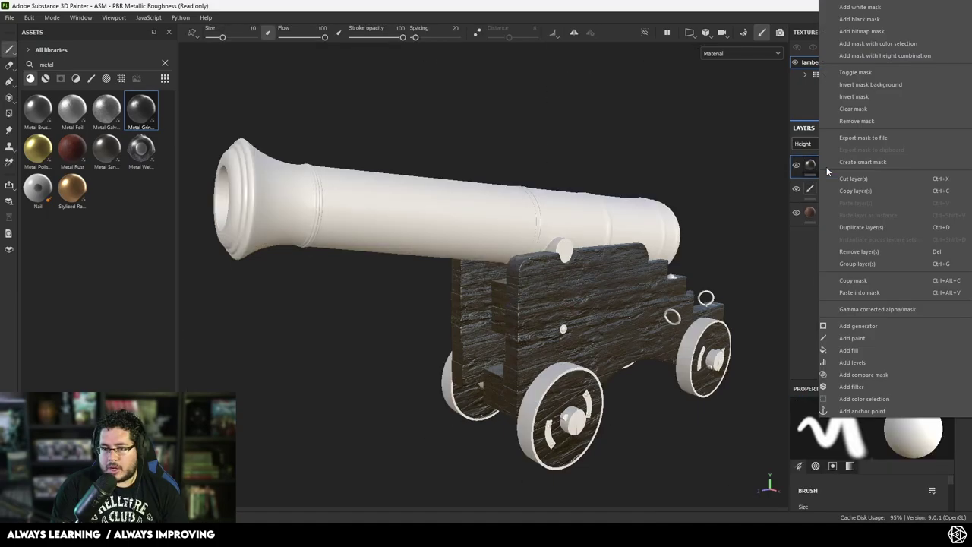
left_click(856, 98)
- Examine the masked metal on the barrel, trunnion and wheel fittings against the wooden carriage
left_click_drag(703, 241, 521, 243, "alt")
right_click_drag(521, 243, 522, 264, "alt")
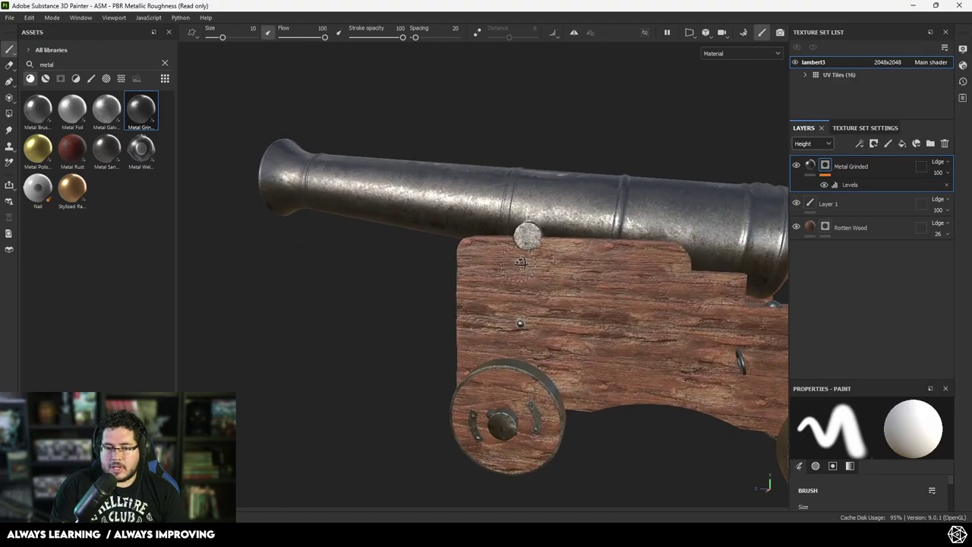
left_click_drag(522, 263, 536, 248, "alt")
right_click_drag(536, 248, 619, 315, "alt")
left_click_drag(619, 315, 604, 323, "alt")
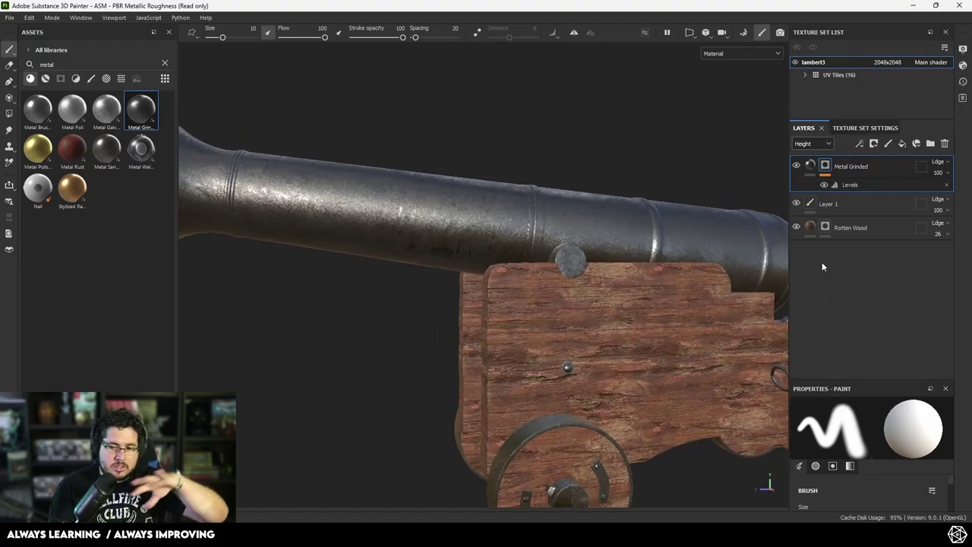
middle_click_drag(571, 365, 597, 313, "alt")
mouse_move(598, 313)
right_mouse_down("alt")
mouse_move(586, 303)
mouse_move(612, 323)
right_mouse_up("alt")
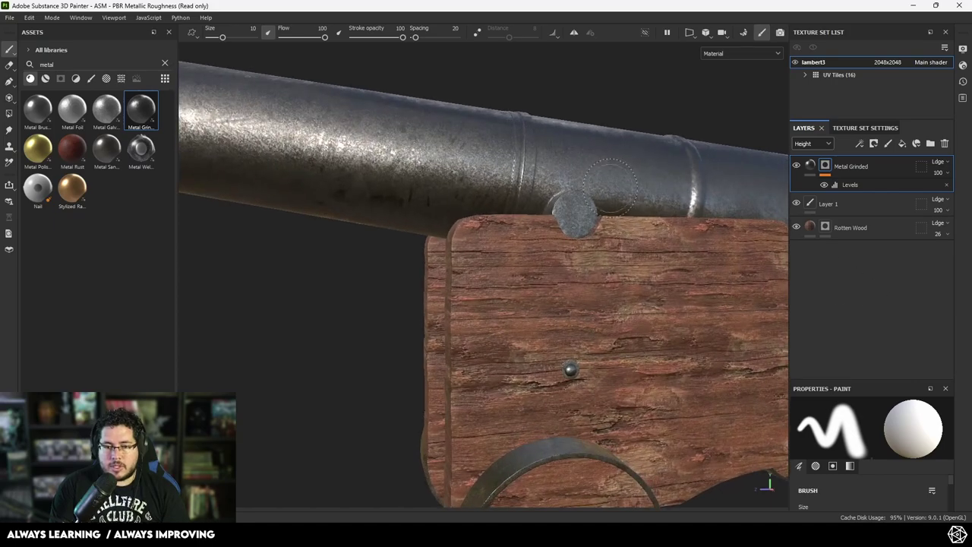
left_click_drag(612, 324, 606, 316, "alt")
- Set the Metal Grinded fill's tiling to 3 and check the metal surface on the barrel up close
left_click(810, 166)
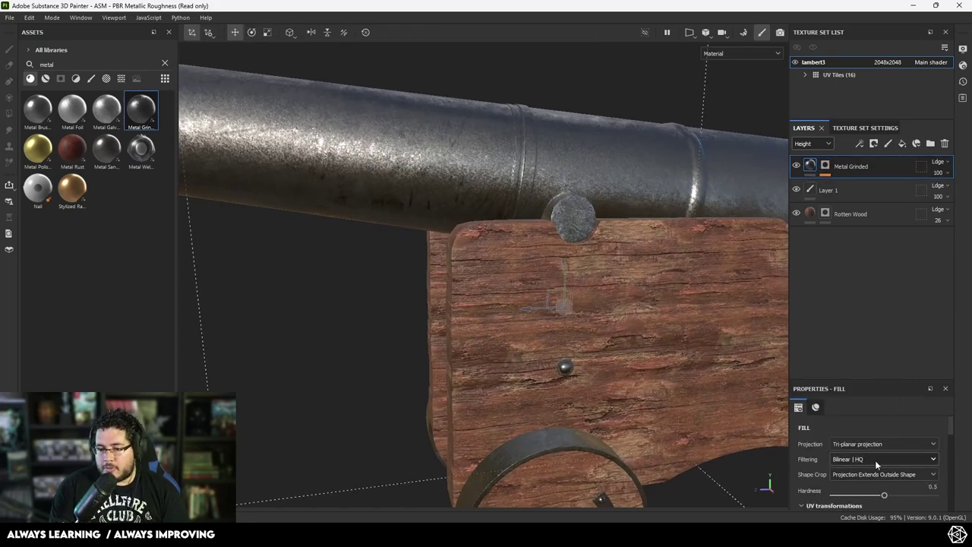
scroll(881, 455, "down", 2)
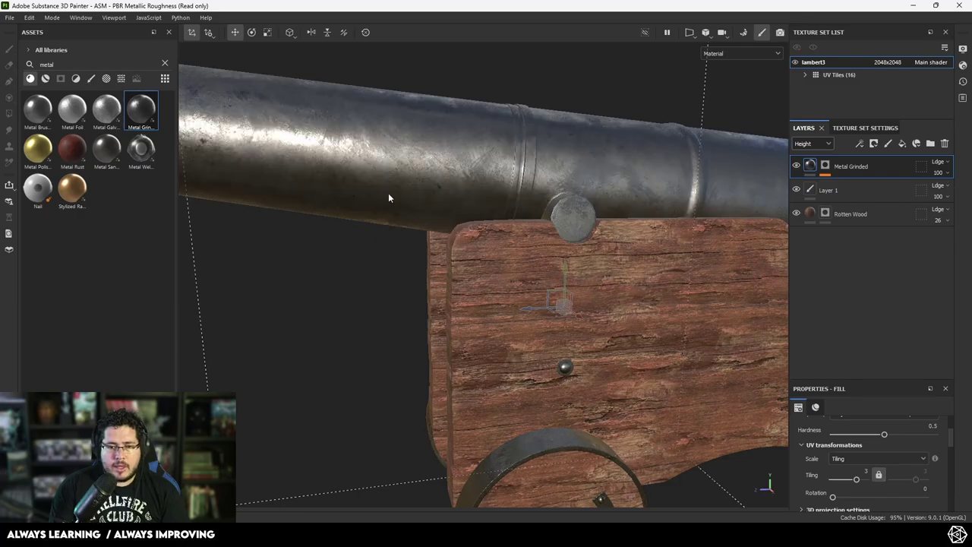
right_click_drag(388, 195, 444, 224, "alt")
middle_click_drag(444, 224, 502, 319, "alt")
right_click_drag(401, 287, 598, 392, "alt")
scroll(598, 392, "down", 8)
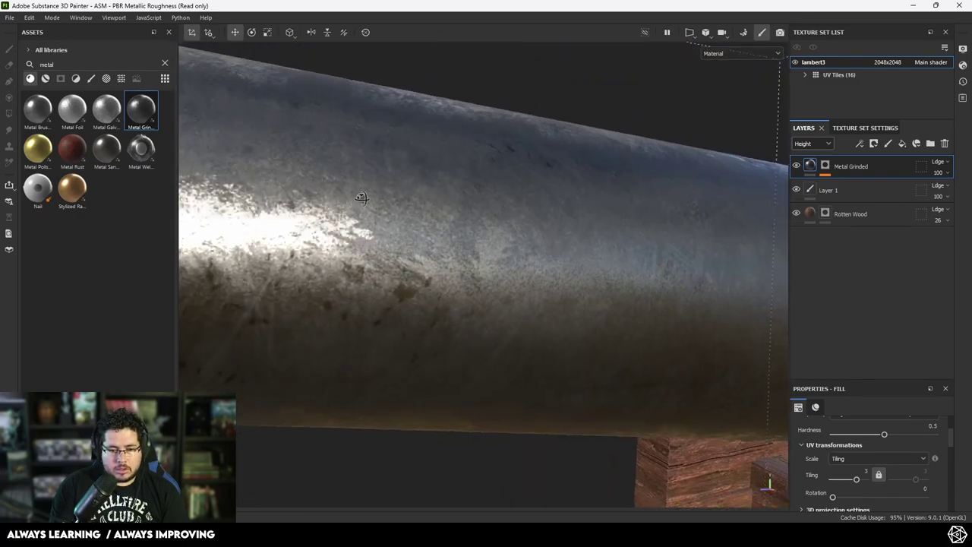
right_click_drag(437, 228, 373, 197, "alt")
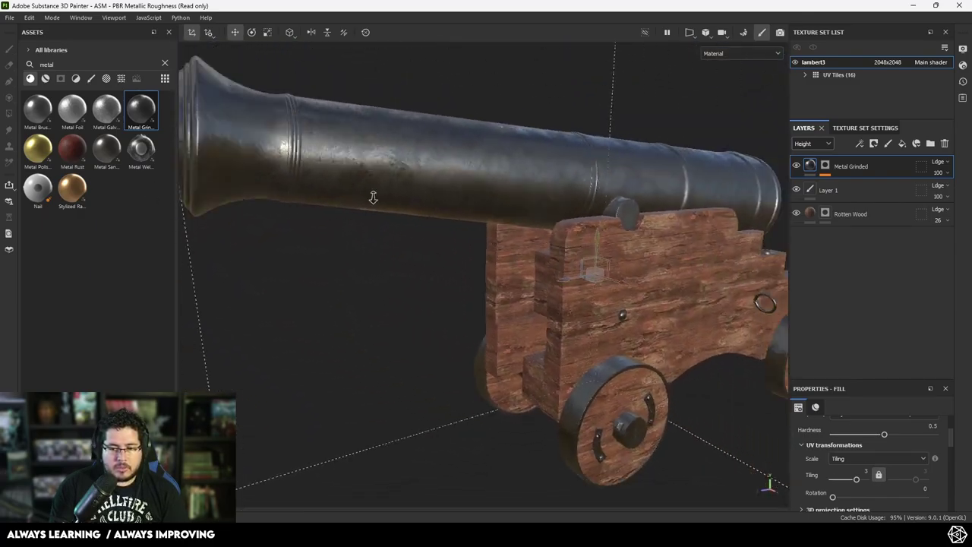
- Examine the texture sharpness of the carriage's wood grain and the trunnion up close, and compare it from a distance
left_click_drag(623, 277, 547, 286, "alt")
middle_click_drag(547, 286, 475, 297, "alt")
right_click_drag(441, 297, 524, 323, "alt")
left_click_drag(448, 266, 422, 287, "alt")
scroll(665, 373, "up", 2)
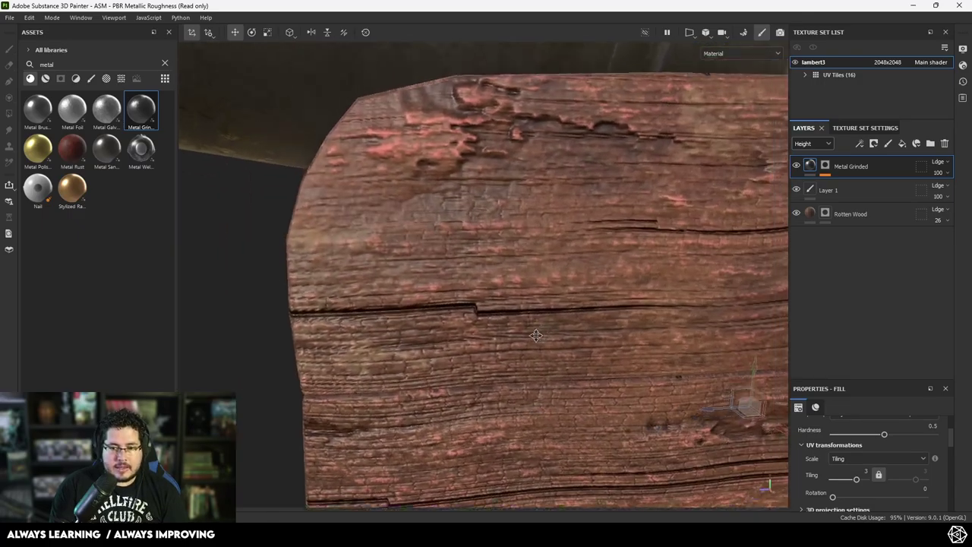
right_click_drag(486, 313, 475, 284, "alt")
left_click_drag(475, 284, 583, 315, "alt")
middle_click_drag(583, 314, 426, 313, "alt")
right_click_drag(425, 313, 486, 312, "alt")
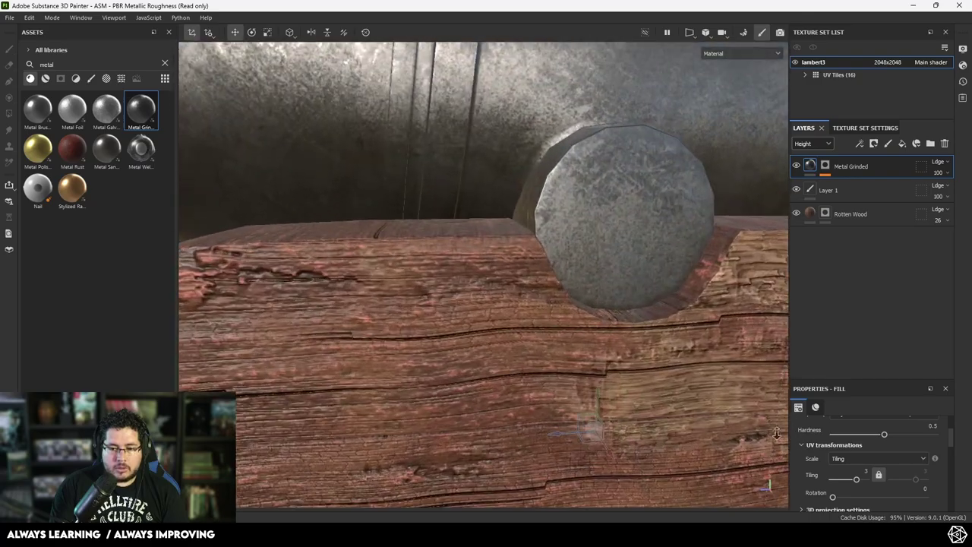
left_click_drag(486, 311, 547, 330, "alt")
right_click_drag(547, 329, 83, 243, "alt")
right_click_drag(380, 258, 304, 236, "alt")
left_click_drag(304, 236, 525, 325, "alt")
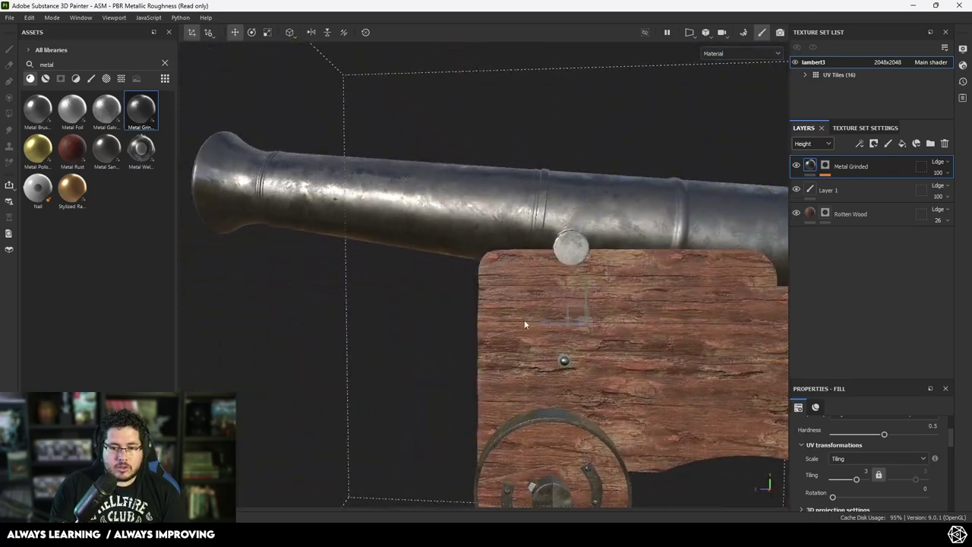
right_click_drag(525, 325, 449, 245, "alt")
left_click_drag(449, 246, 584, 286, "alt")
right_click_drag(584, 287, 434, 262, "alt")
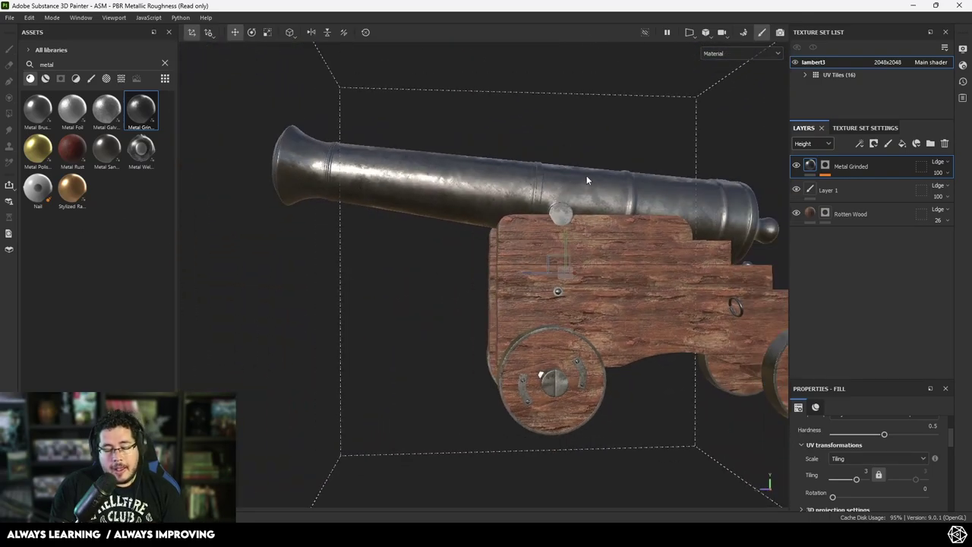
- Bake the selected mesh maps for all the UV tiles at an output size of 2048
left_click(744, 33)
left_click(242, 66)
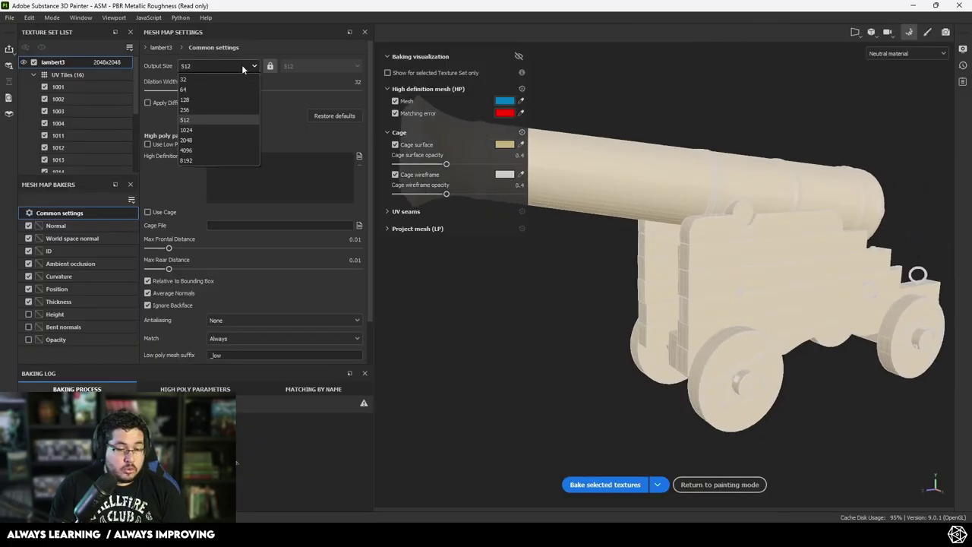
left_click(209, 140)
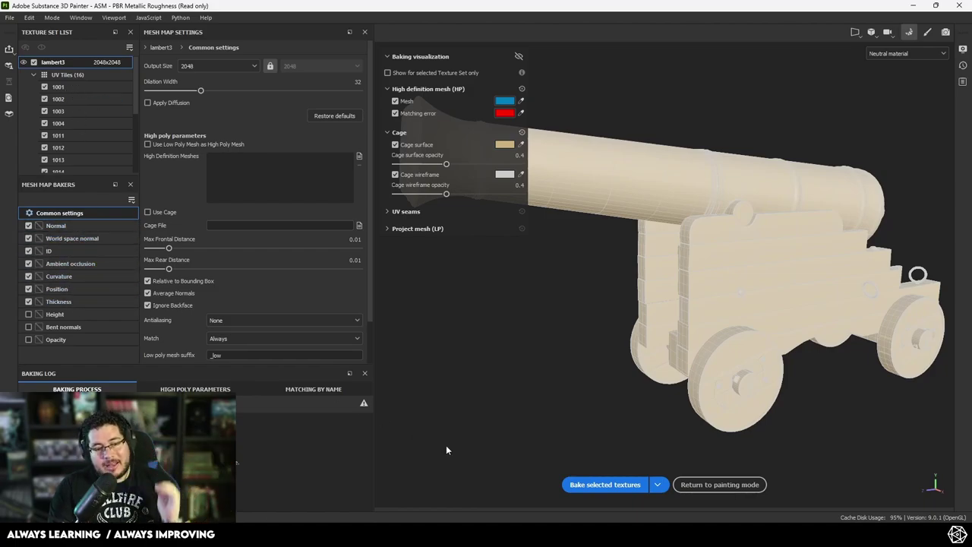
left_click(591, 486)
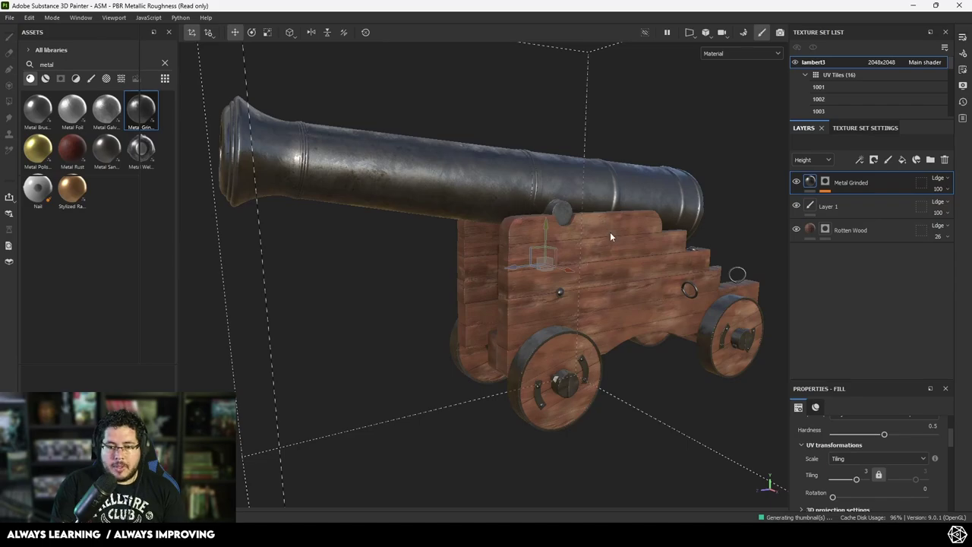
- Examine the textured cannon from several angles with the baked mesh maps applied
left_click_drag(639, 212, 594, 257, "alt")
right_click_drag(595, 256, 729, 303, "alt")
middle_click_drag(728, 303, 586, 265, "alt")
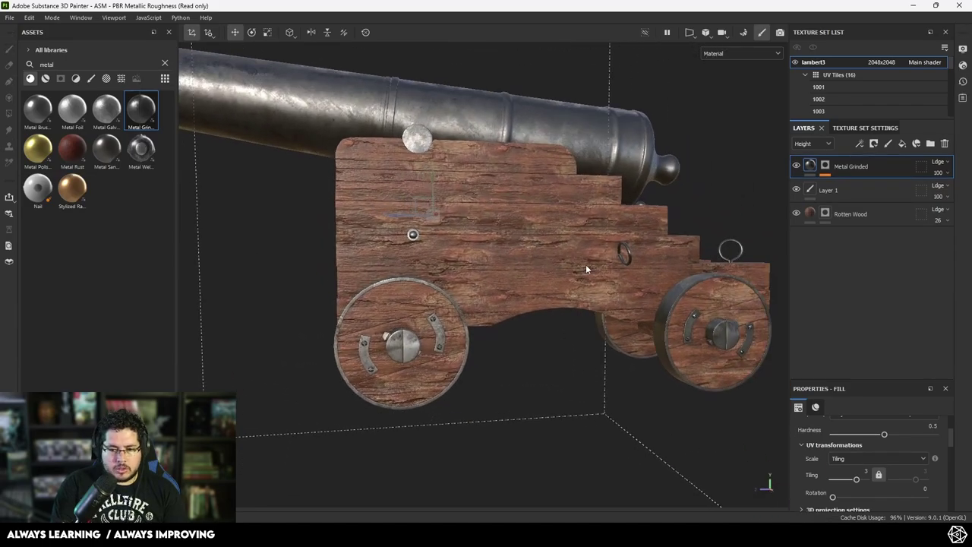
right_click_drag(585, 264, 425, 234, "alt")
left_click_drag(425, 234, 410, 247, "alt")
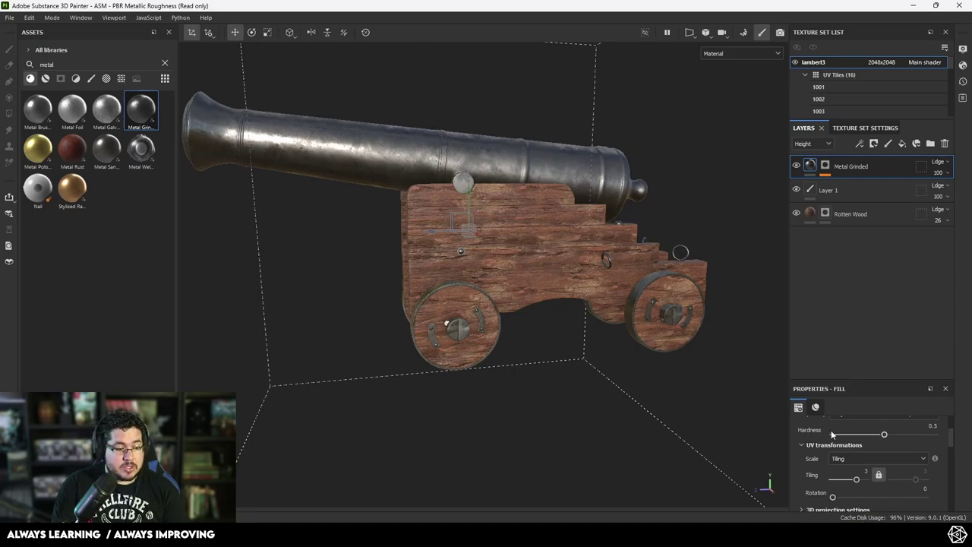
right_click_drag(525, 210, 600, 254, "alt")
left_click_drag(600, 254, 660, 266, "alt")
right_click_drag(661, 266, 543, 246, "alt")
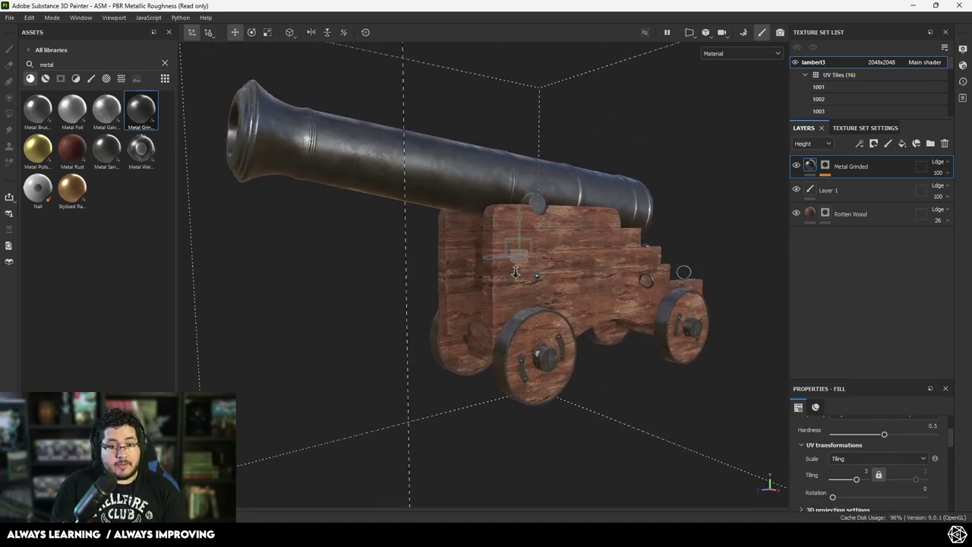
left_click_drag(543, 246, 490, 247, "alt")
right_click_drag(490, 247, 454, 249, "alt")
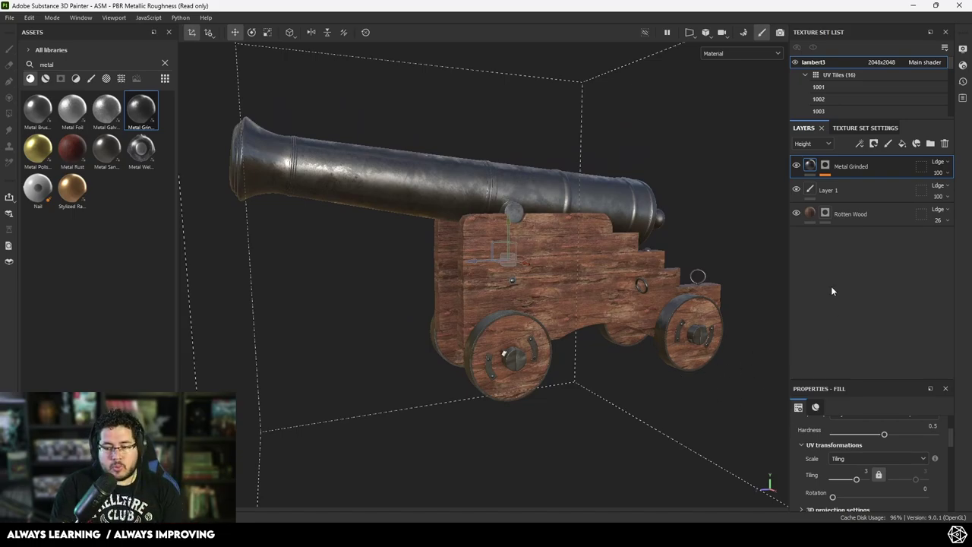
left_click_drag(475, 281, 637, 282, "alt")
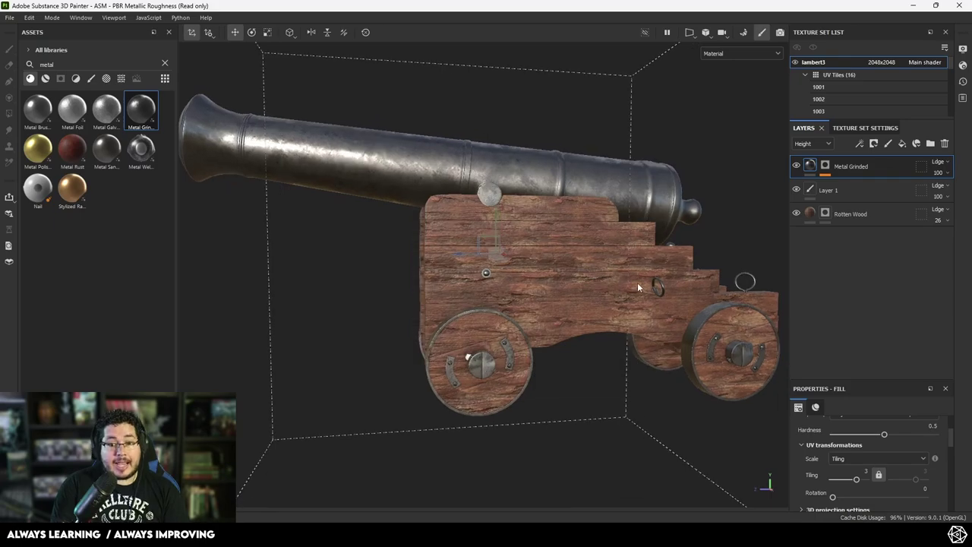
- Add Metal Rust as the topmost fill layer and give it a black mask driven by a Dirt generator
left_click_drag(72, 148, 850, 158)
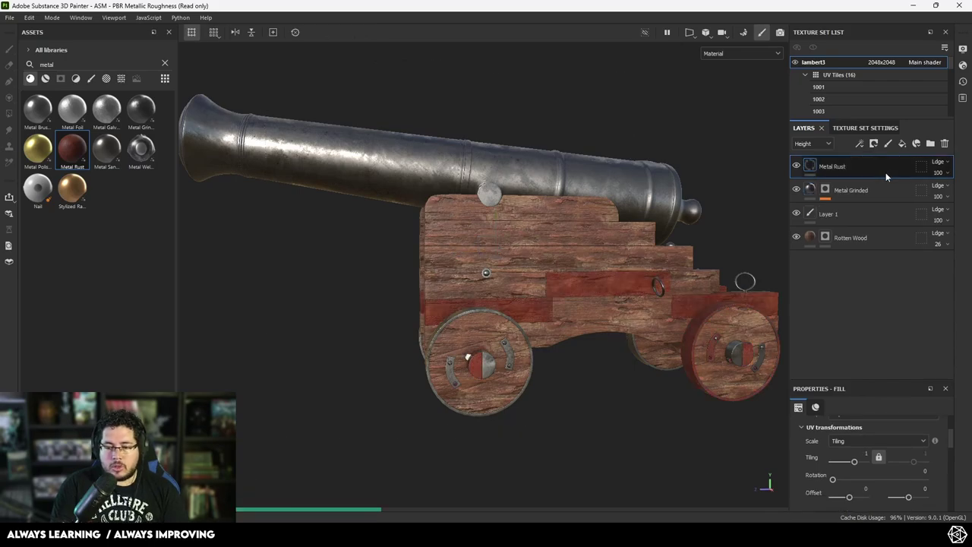
right_click(858, 167)
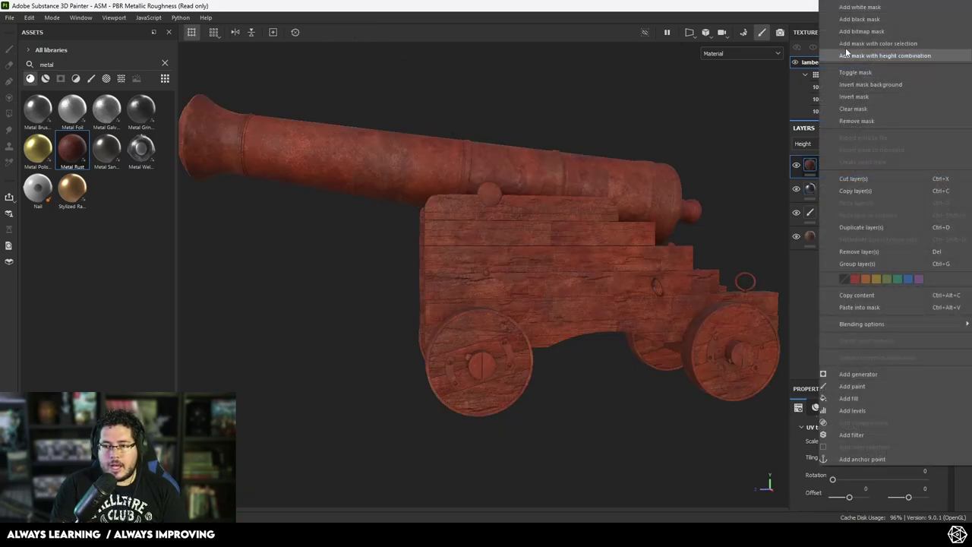
left_click(852, 20)
right_click(825, 166)
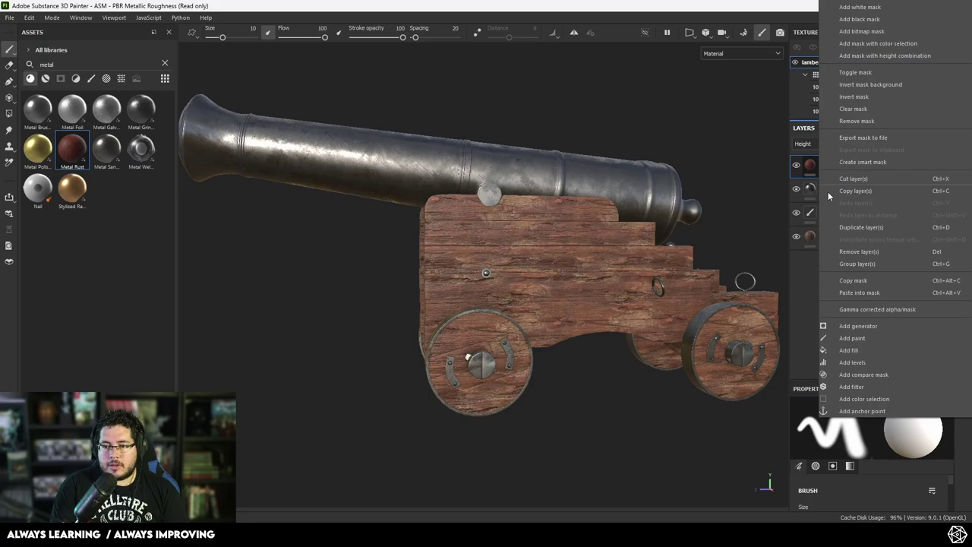
left_click(852, 324)
left_click(862, 435)
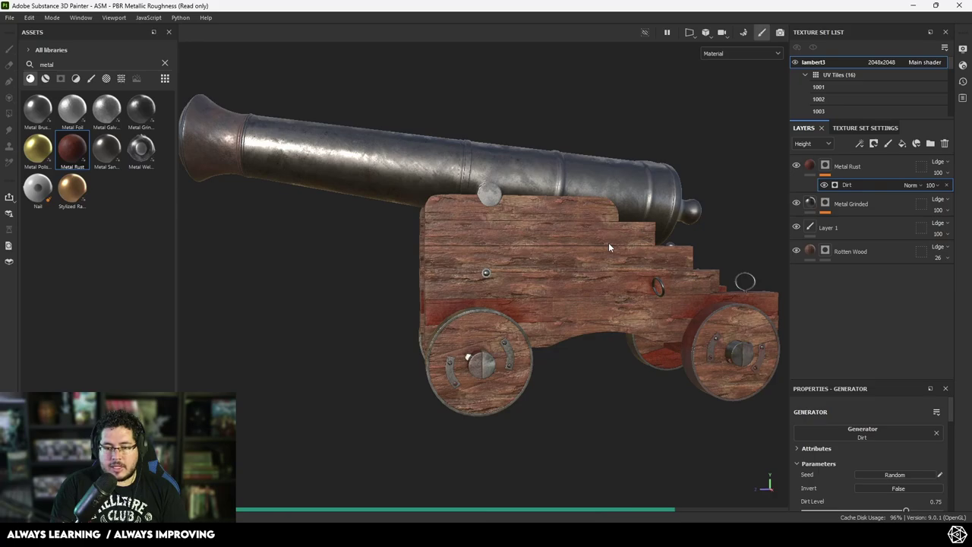
left_click_drag(542, 233, 647, 271, "alt")
- Try Multiply and Linear dodge (Add) as the Metal Rust layer's height blend mode, ending on Multiply, and compare the surface up close
left_click(938, 162)
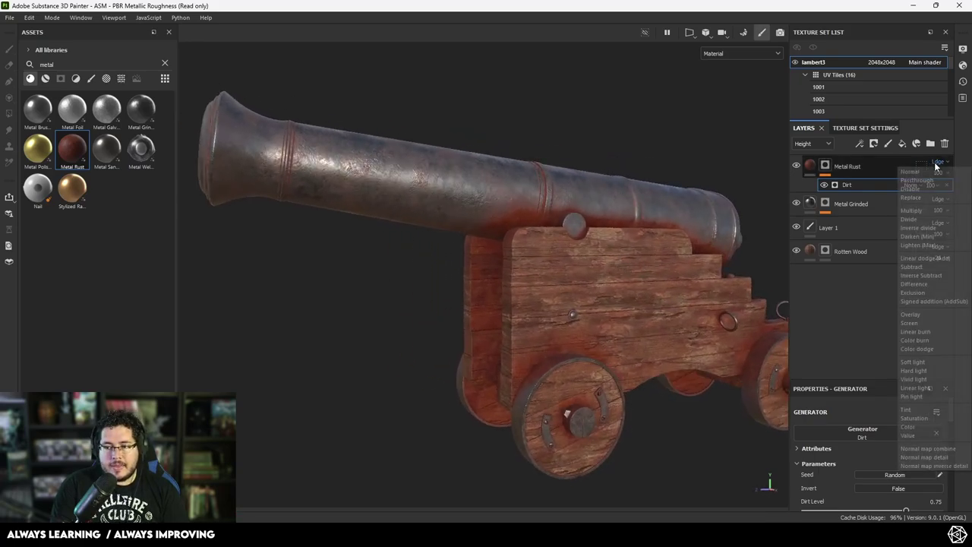
left_click(921, 212)
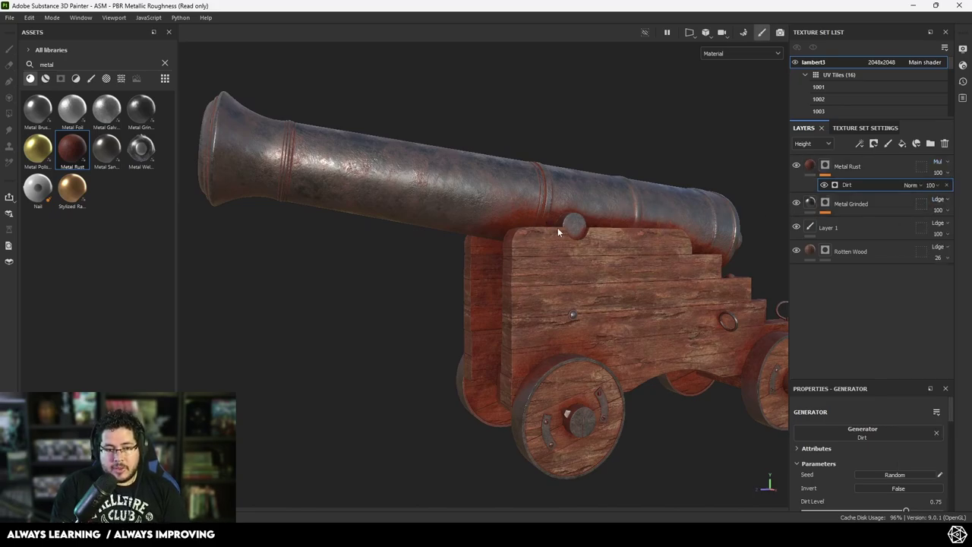
scroll(546, 221, "up", 5)
scroll(457, 239, "up", 4)
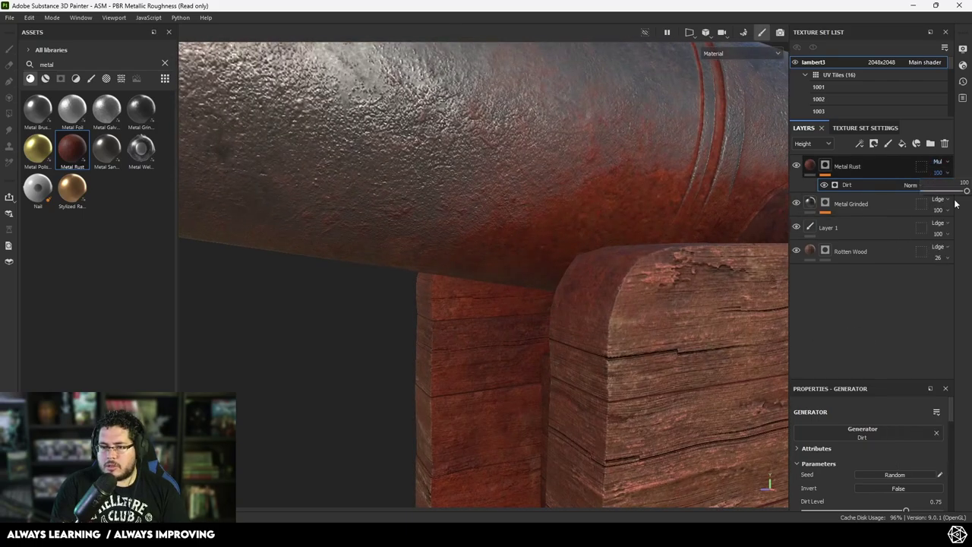
left_click(941, 163)
left_click(924, 260)
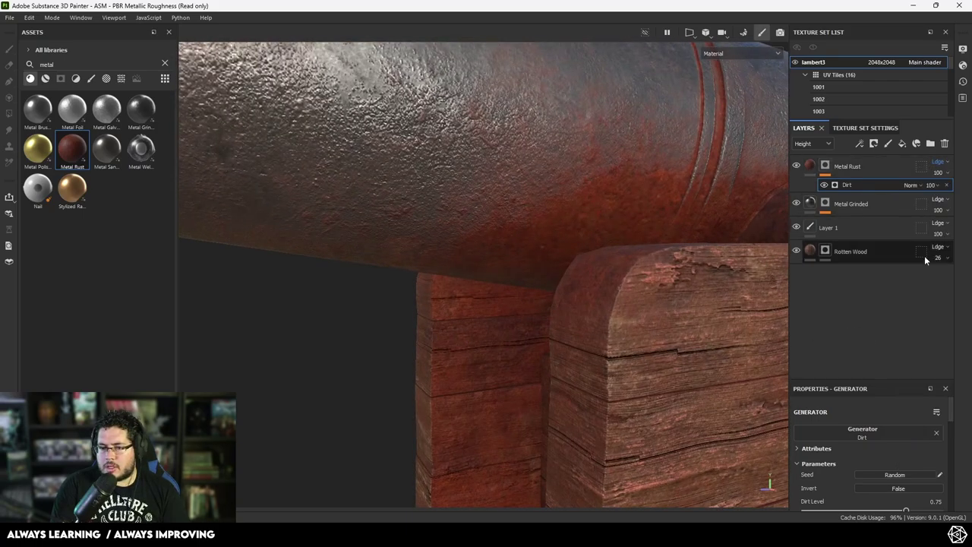
left_click(938, 162)
left_click(921, 214)
left_click_drag(744, 212, 765, 212, "alt")
right_click_drag(766, 213, 782, 327, "alt")
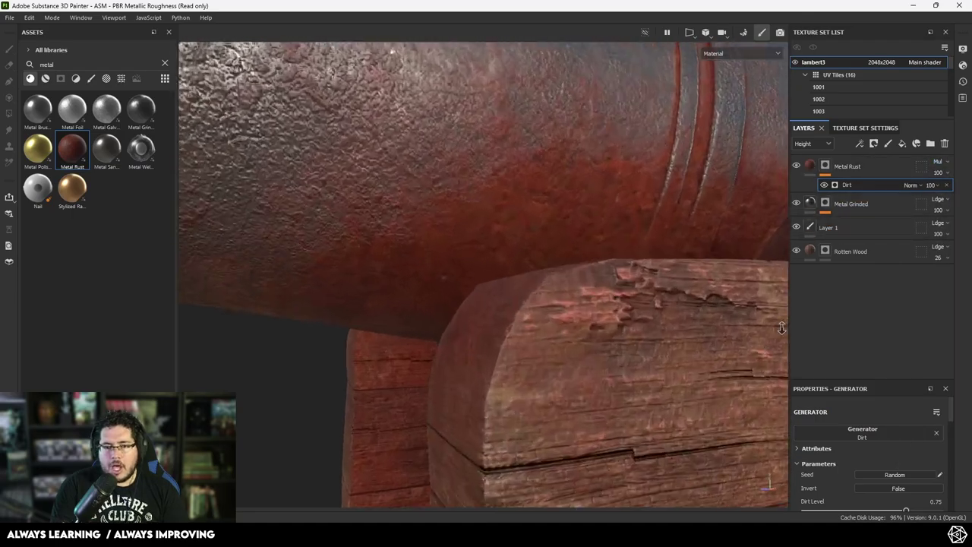
- Change the Metal Rust fill's projection to Tri-planar and check the seam area along the barrel
left_click_drag(402, 228, 468, 238, "alt")
right_click_drag(468, 238, 530, 261, "alt")
left_click_drag(530, 262, 487, 269, "alt")
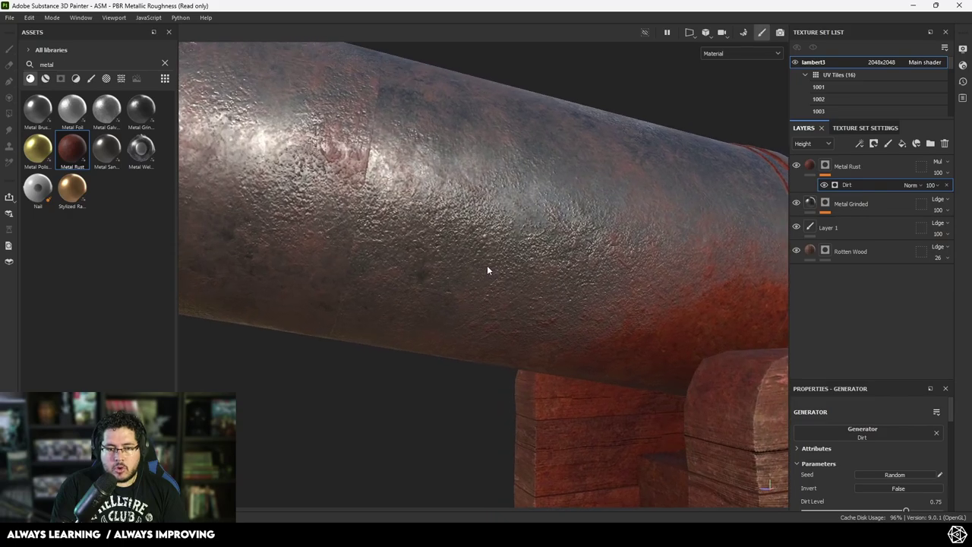
left_click(811, 166)
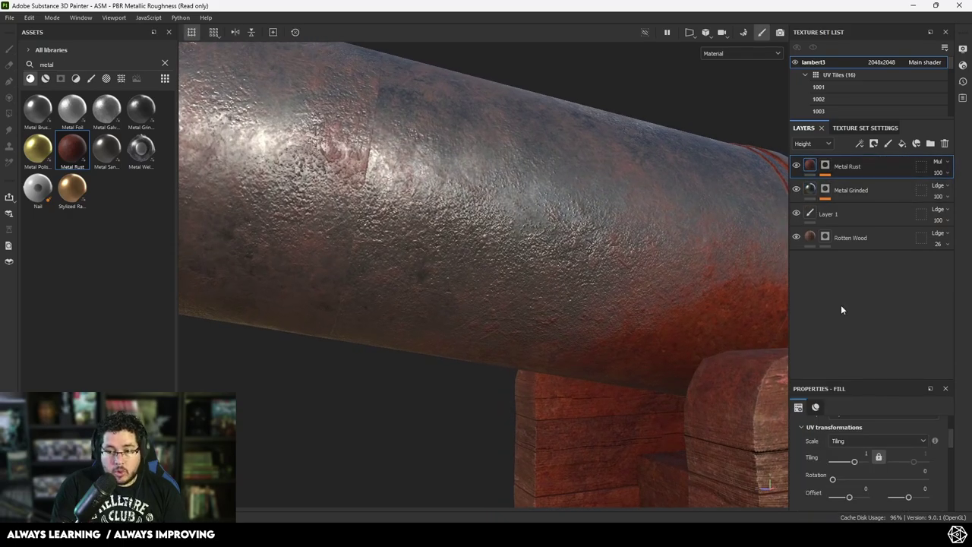
scroll(886, 466, "up", 2)
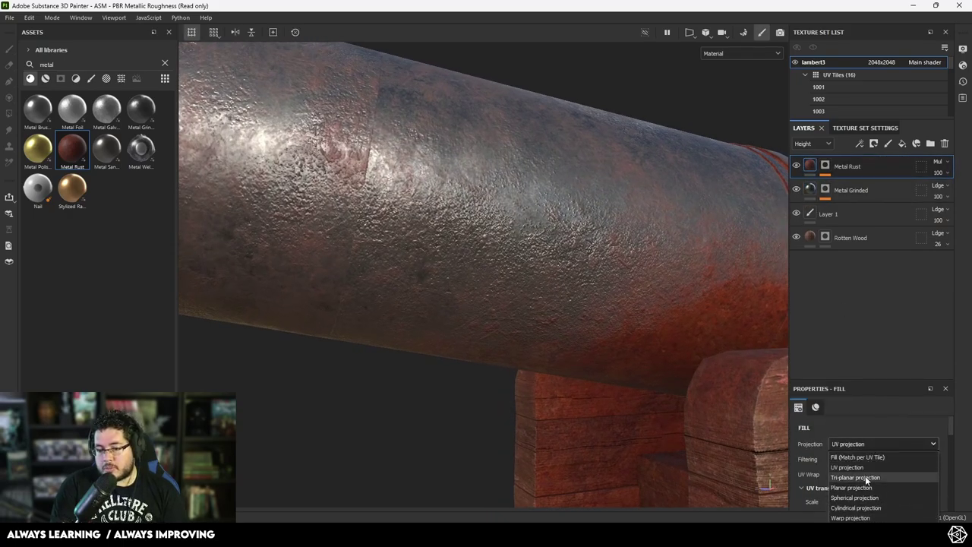
left_click(865, 475)
left_click_drag(387, 136, 335, 152, "alt")
left_click_drag(379, 103, 365, 158, "alt")
- Turn on Use Triplanar for the Dirt generator in the Metal Rust mask
left_click(827, 169)
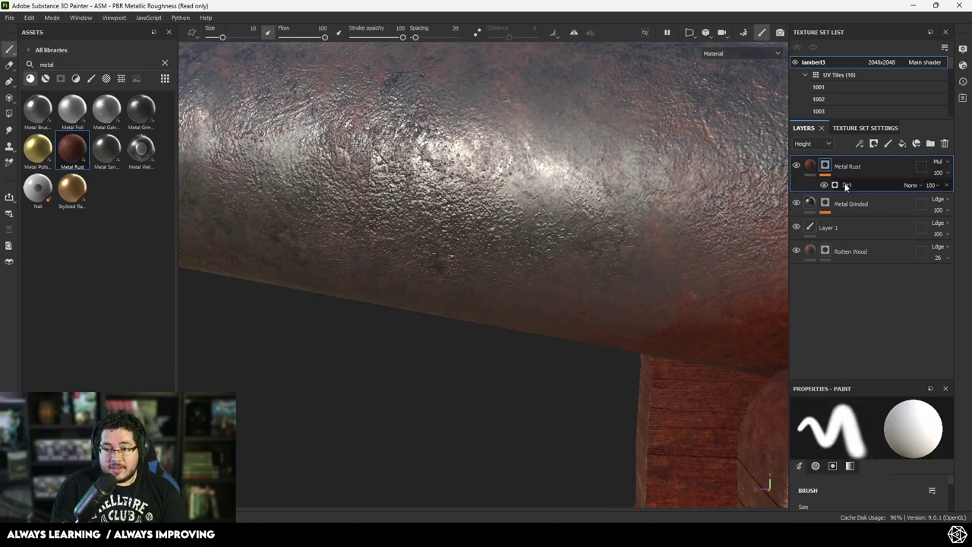
left_click(847, 186)
scroll(859, 469, "down", 1)
scroll(861, 470, "down", 3)
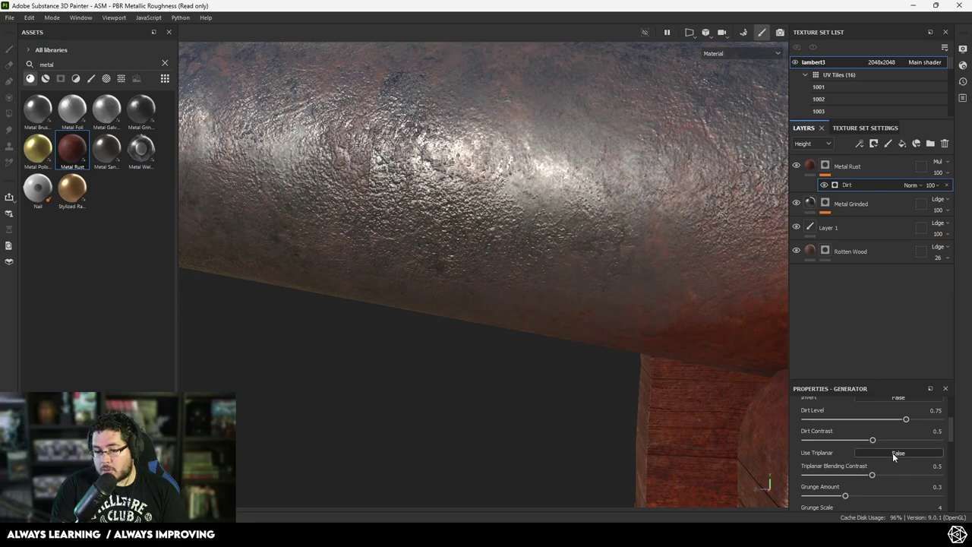
left_click(896, 452)
left_click_drag(474, 240, 449, 240, "alt")
middle_click_drag(449, 241, 464, 252, "alt")
- Set the Metal Rust layer's height blend mode to Overlay and inspect the carriage
left_click(938, 162)
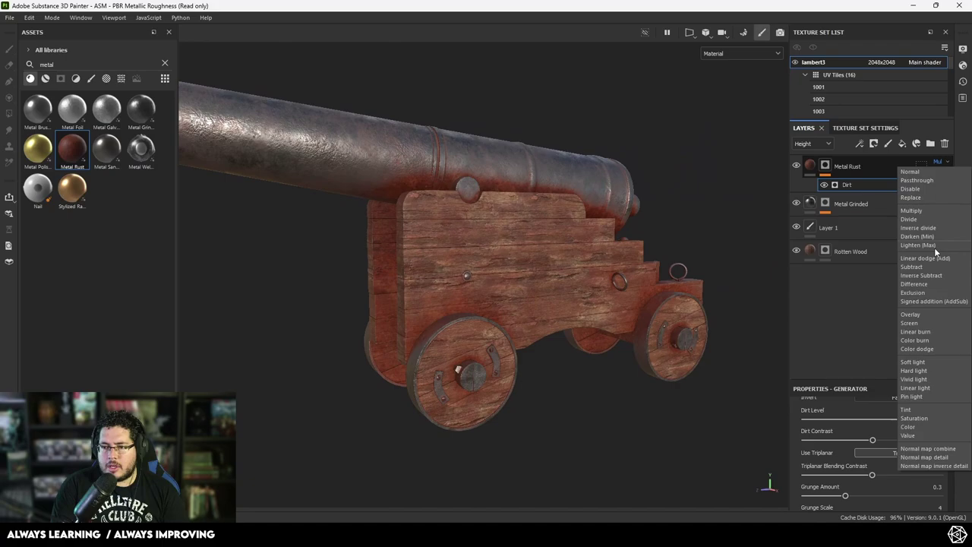
left_click(919, 314)
left_click_drag(557, 220, 524, 214, "alt")
right_click_drag(524, 214, 585, 220, "alt")
middle_click_drag(585, 221, 636, 157, "alt")
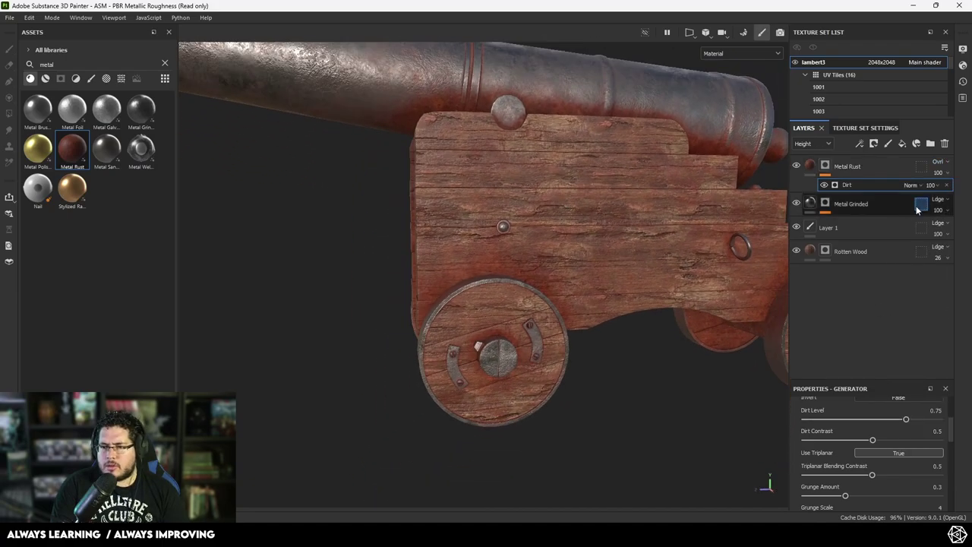
- Switch the layer stack to the Base color channel and set Metal Rust's blend mode to Multiply
left_click(810, 167)
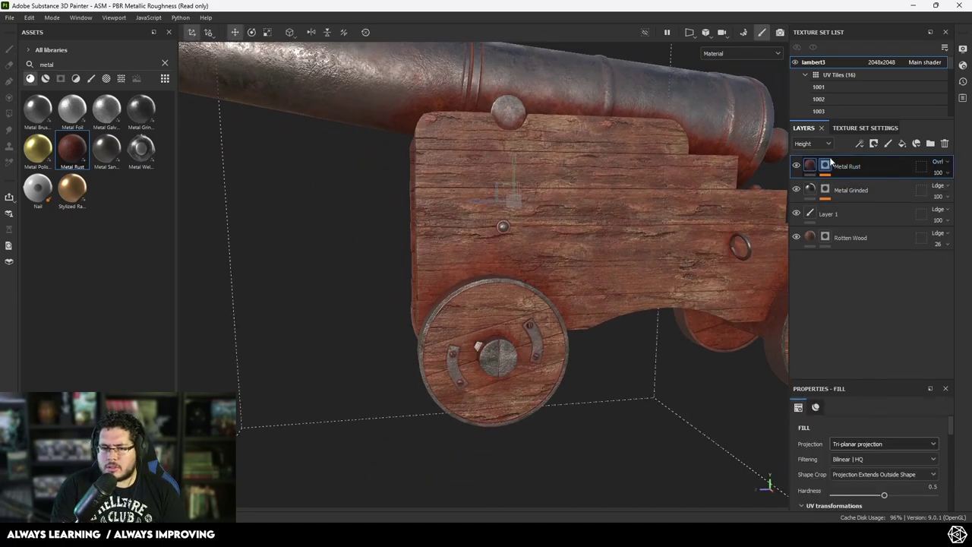
left_click(841, 164)
left_click(938, 168)
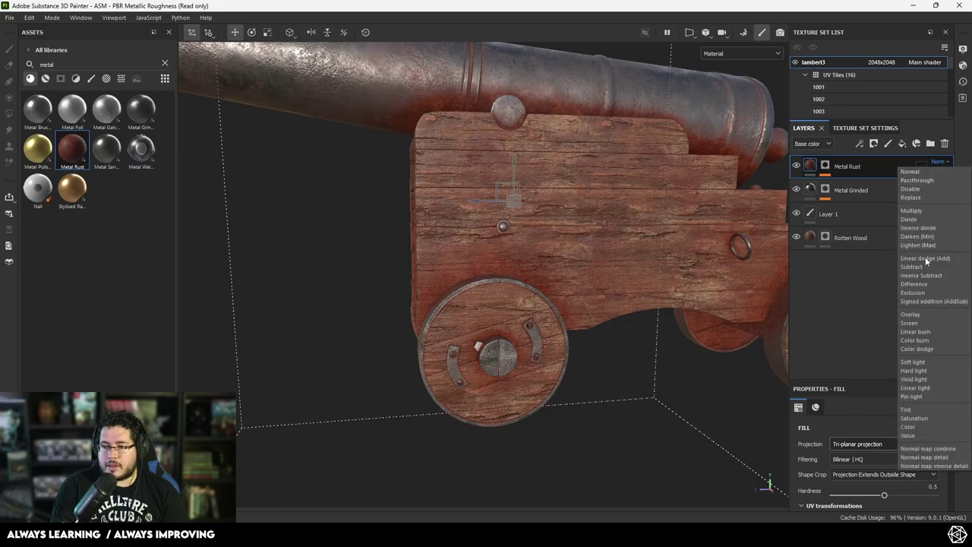
left_click(922, 210)
left_click_drag(672, 175, 524, 133, "alt")
middle_click_drag(525, 133, 531, 221, "alt")
right_click_drag(532, 221, 664, 230, "alt")
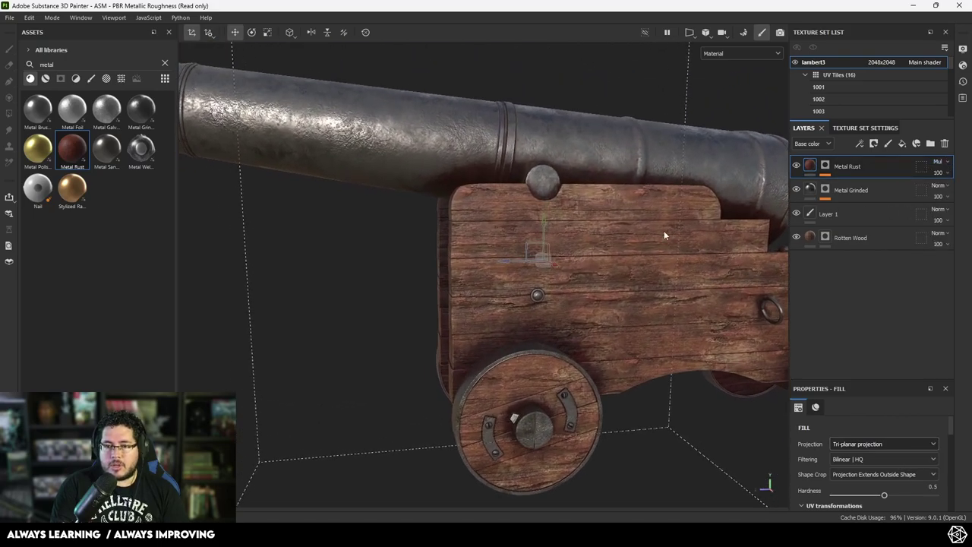
left_click_drag(664, 230, 703, 234, "alt")
- Change the Metal Rust layer's base color blend mode to Overlay and view the whole cannon
left_click(939, 163)
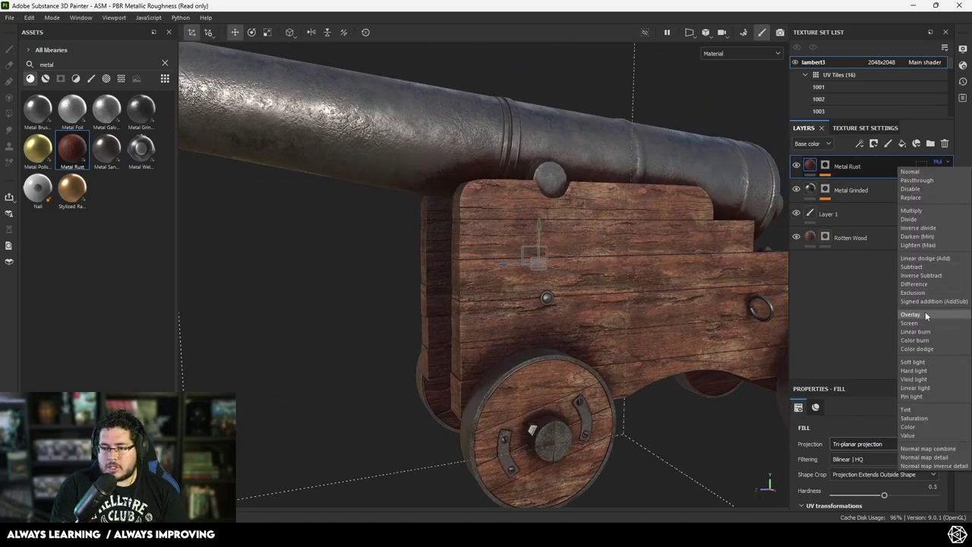
left_click(924, 313)
left_click_drag(540, 160, 638, 252, "alt")
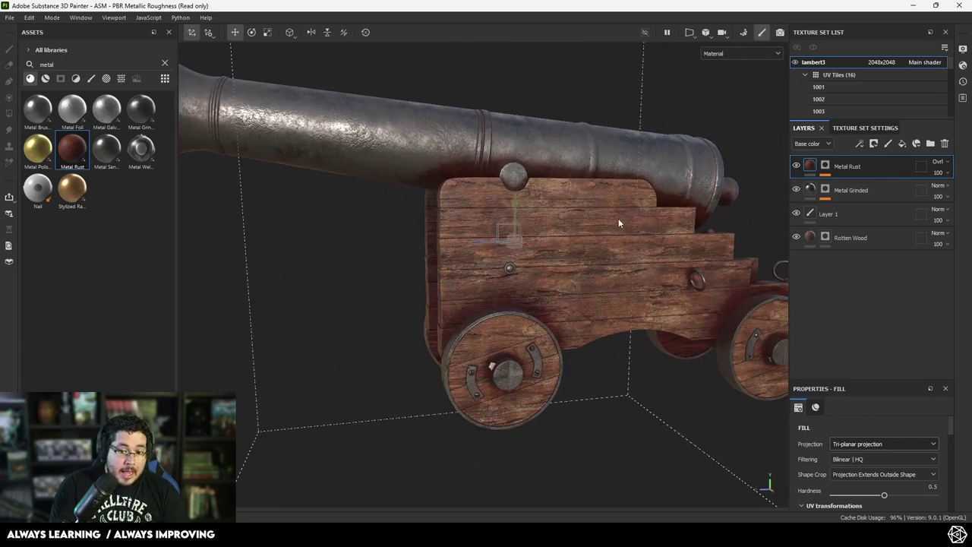
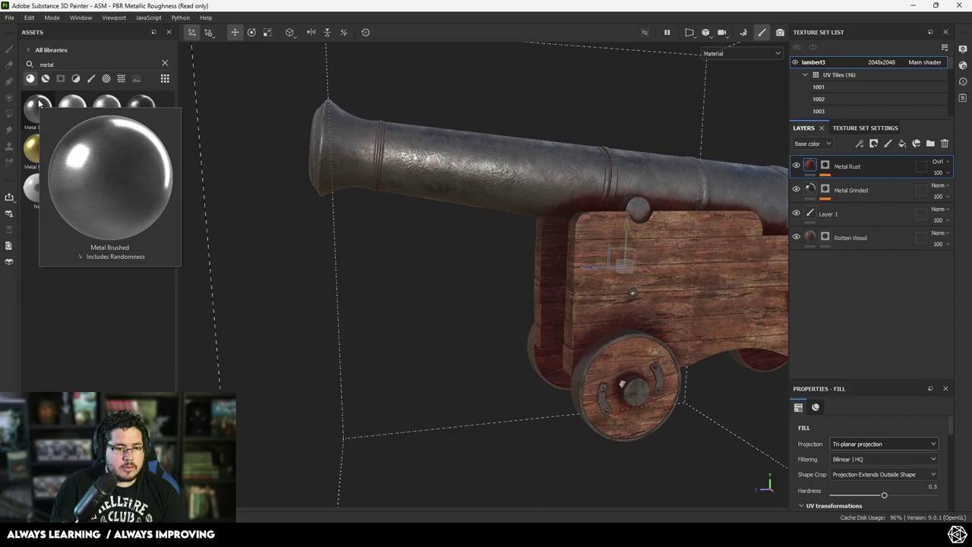
- Add Metal Brushed as the topmost fill layer and hide it with a black mask
mouse_move(39, 103)
left_mouse_down()
mouse_move(862, 162)
mouse_move(848, 164)
left_mouse_up()
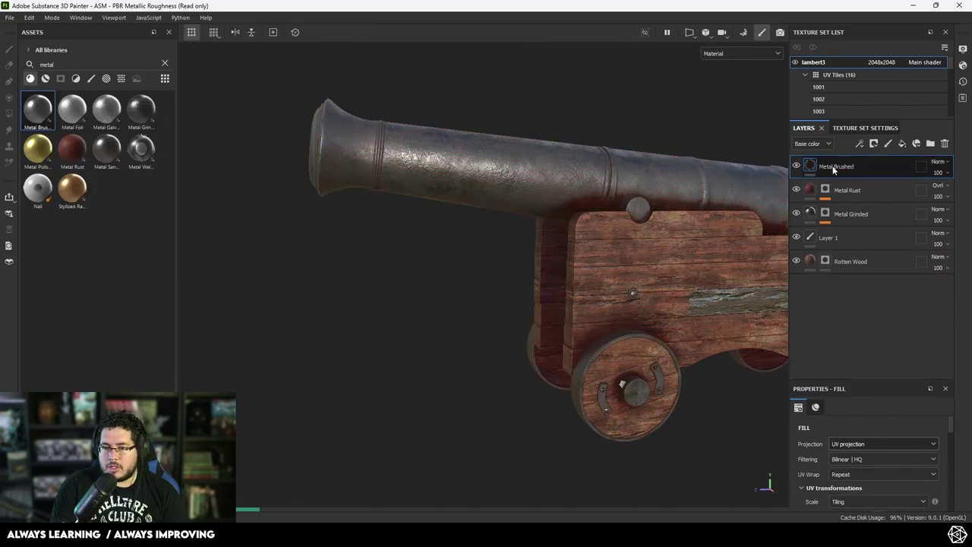
right_click(841, 167)
left_click(859, 22)
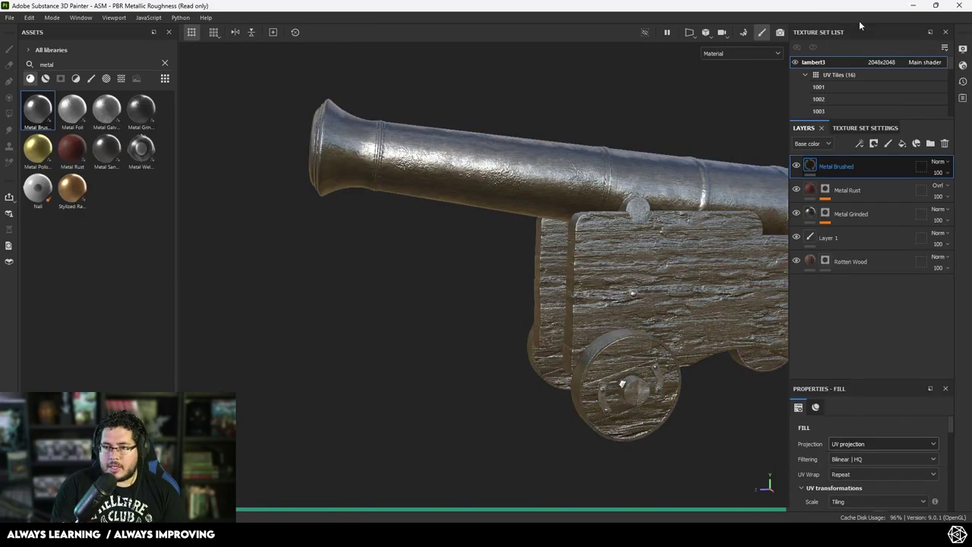
- Reveal Metal Brushed on the barrel and the wheels' metal rims by polygon-filling whole mesh parts in its mask
key("4")
middle_click_drag(625, 202, 438, 96, "alt")
right_click_drag(438, 96, 562, 289, "alt")
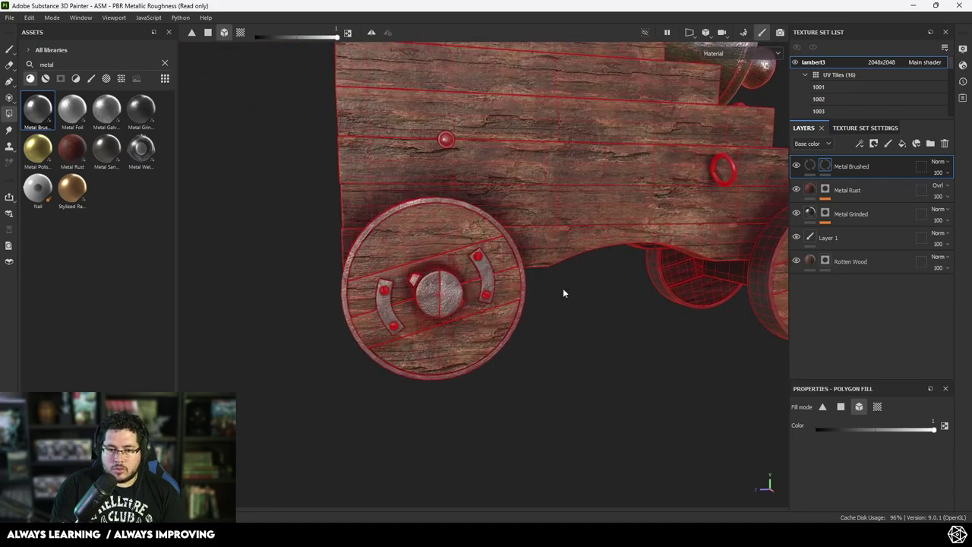
left_click_drag(562, 293, 612, 326, "alt")
left_click(396, 212)
middle_click_drag(551, 210, 394, 286, "alt")
left_click(596, 189)
mouse_move(327, 216)
left_mouse_down("alt")
mouse_move(434, 230)
mouse_move(506, 171)
left_mouse_up("alt")
left_click(656, 242)
left_click(589, 186)
key("1")
right_click_drag(433, 209, 306, 153, "alt")
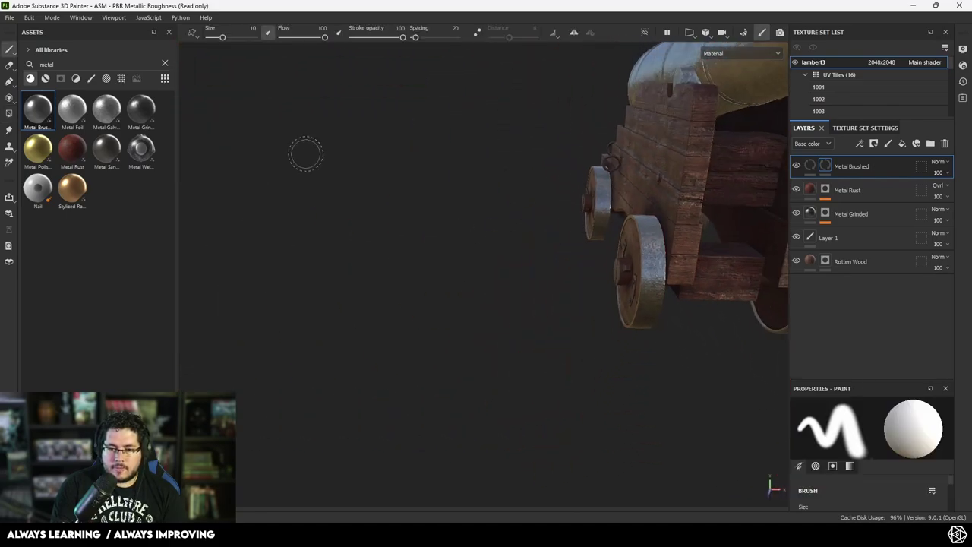
key("f")
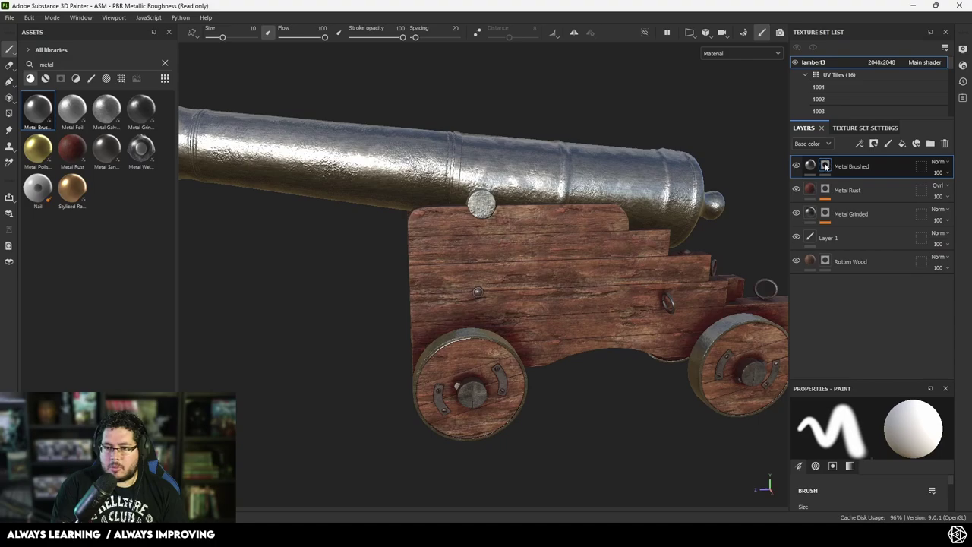
- Set the Metal Brushed fill's projection to Tri-planar and inspect the barrel
left_click(811, 166)
left_click(878, 443)
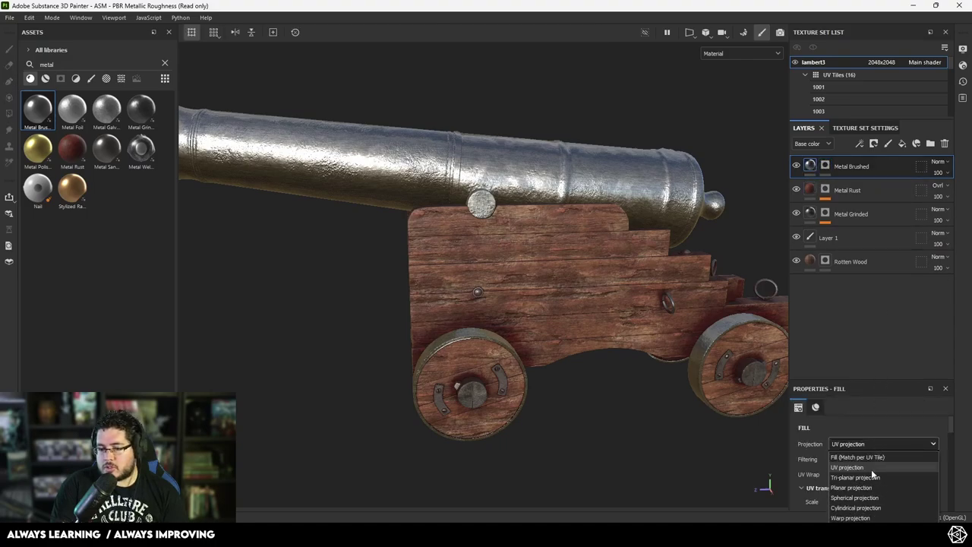
left_click(871, 477)
left_click_drag(543, 220, 609, 213, "alt")
right_click_drag(609, 213, 656, 232, "alt")
middle_click_drag(588, 184, 636, 254, "alt")
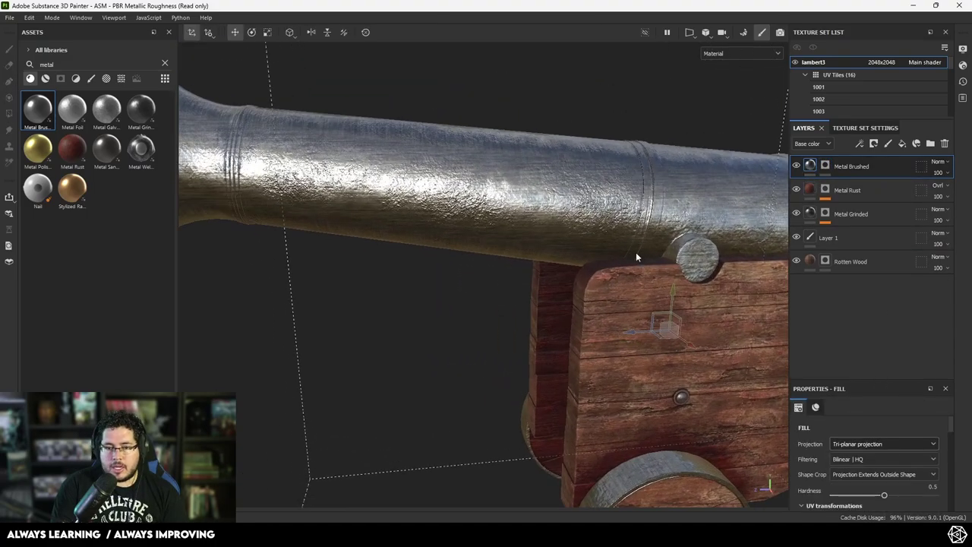
- Replace the Metal Brushed mask with a fresh black mask and add a Metal Edge Wear generator to it
right_click(825, 166)
left_click(867, 20)
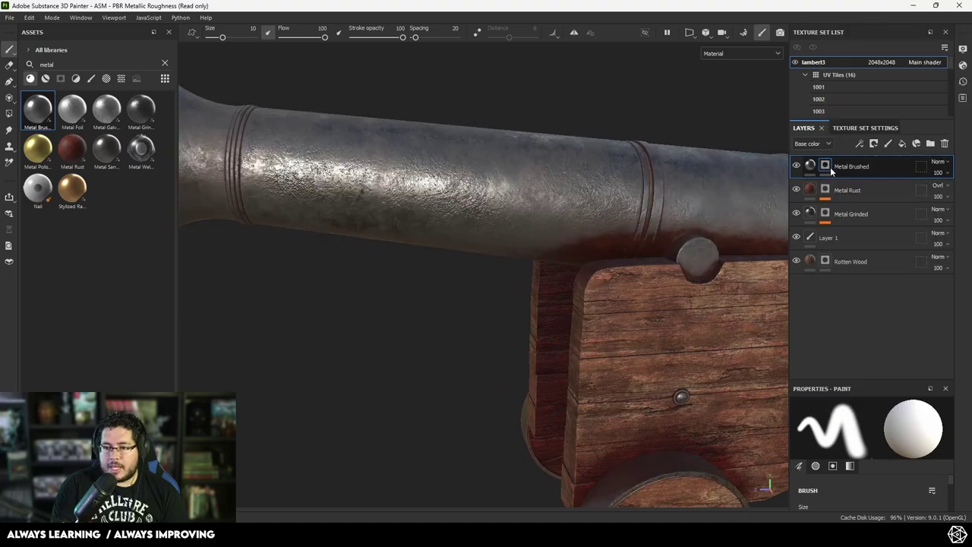
right_click(828, 168)
left_click(862, 325)
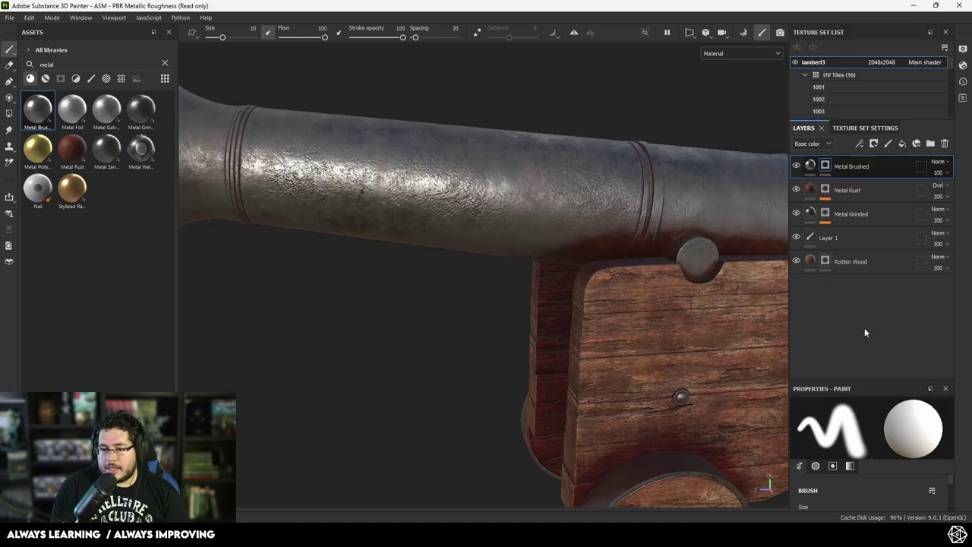
left_click(887, 438)
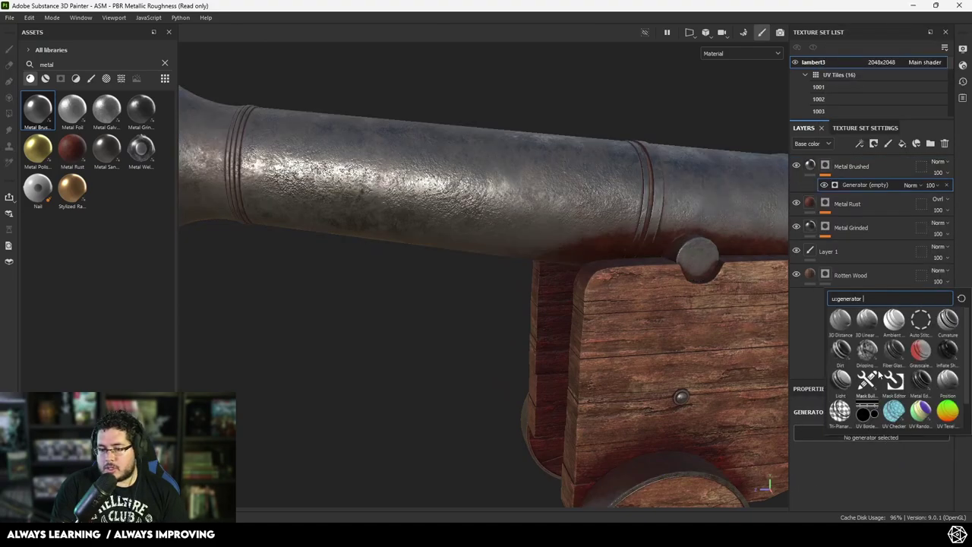
left_click(924, 386)
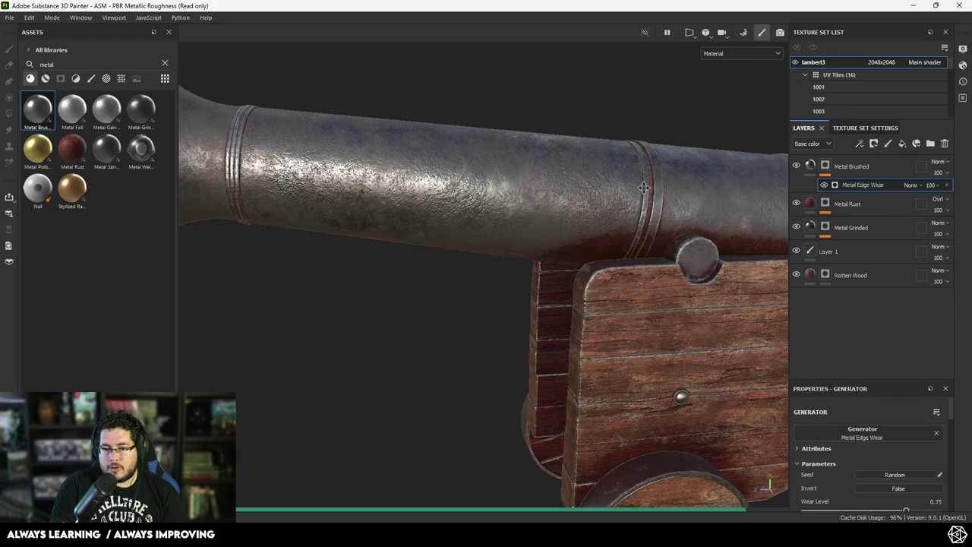
- Set the Metal Edge Wear generator's blend mode to Multiply and check the edges of the barrel and carriage
scroll(668, 202, "down", 3)
middle_click_drag(669, 202, 691, 129, "alt")
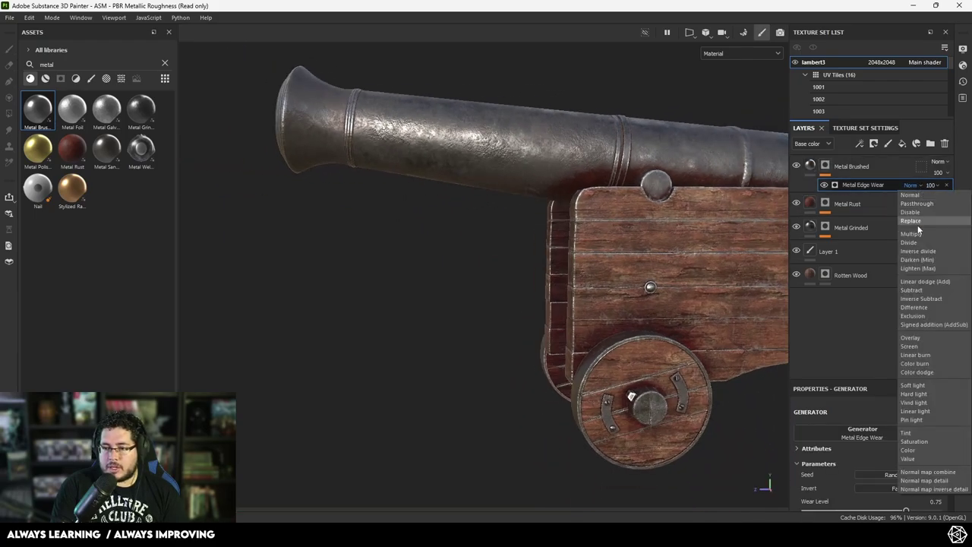
left_click(914, 234)
scroll(598, 160, "up", 4)
left_click_drag(702, 221, 858, 237, "alt")
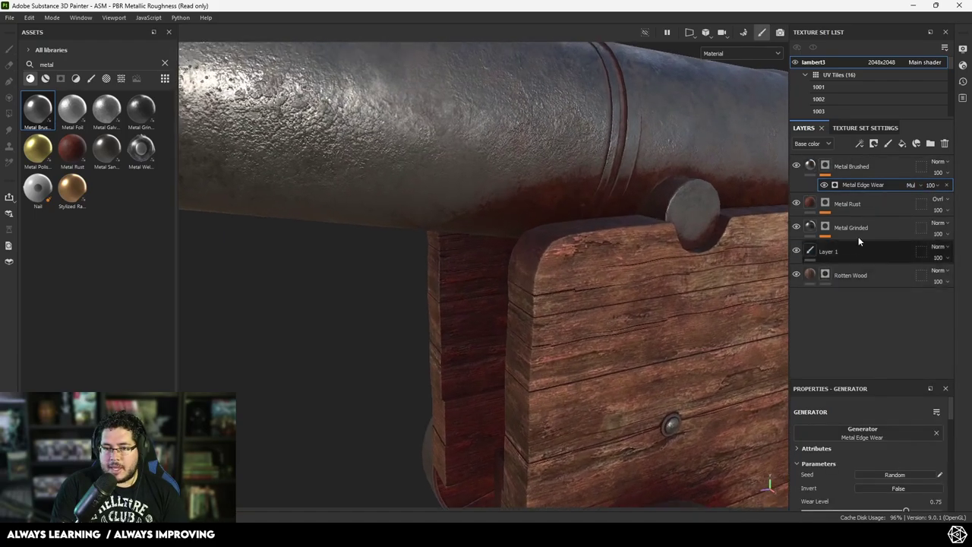
- Inspect the Metal Edge Wear effect on the barrel's bands and trunnion
left_click_drag(729, 227, 532, 247, "alt")
scroll(532, 247, "down", 2)
middle_click_drag(532, 247, 580, 319, "alt")
scroll(479, 203, "up", 4)
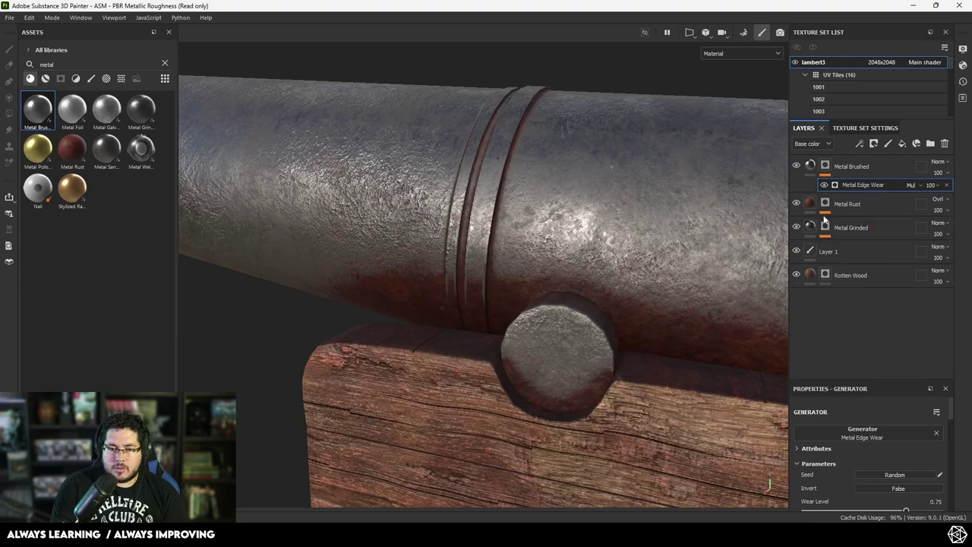
left_click_drag(781, 166, 396, 190, "alt")
scroll(887, 471, "down", 2)
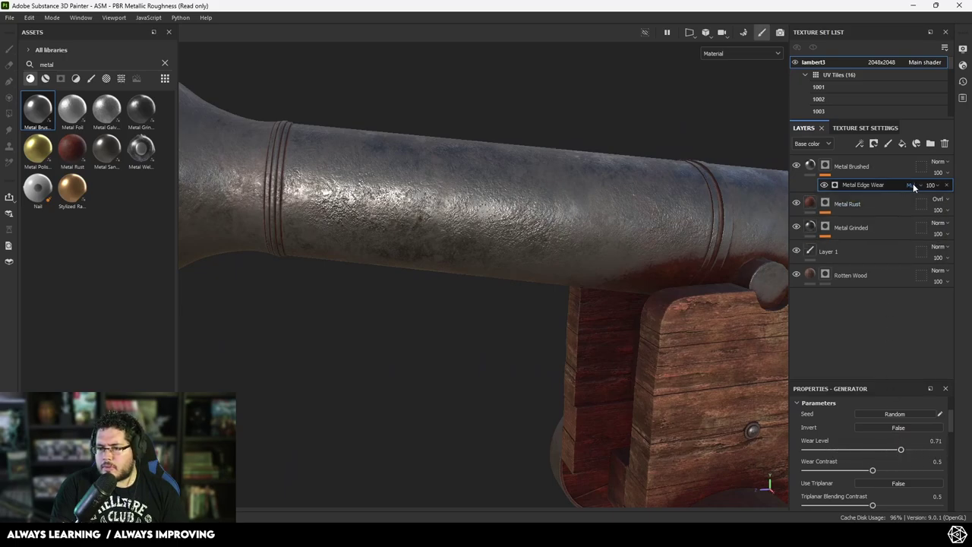
- Remove the Metal Edge Wear generator from the Metal Brushed layer's mask
left_click(826, 166)
left_click_drag(725, 271, 781, 249, "alt")
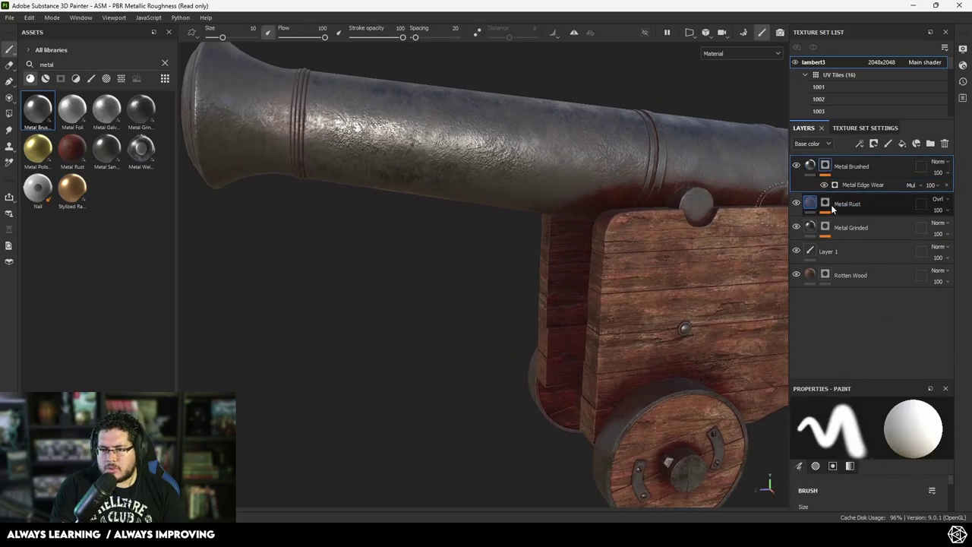
left_click(856, 183)
left_click_drag(730, 303, 662, 322, "alt")
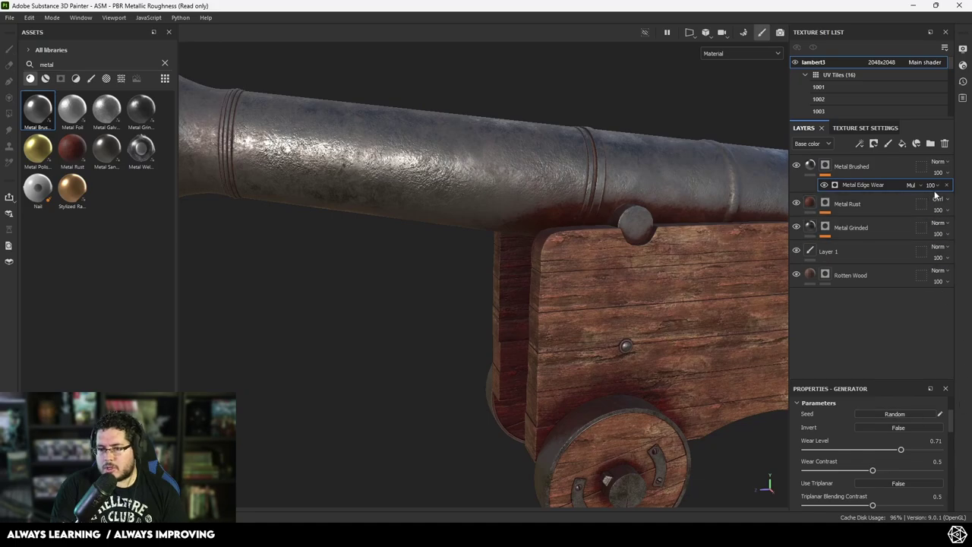
left_click(947, 186)
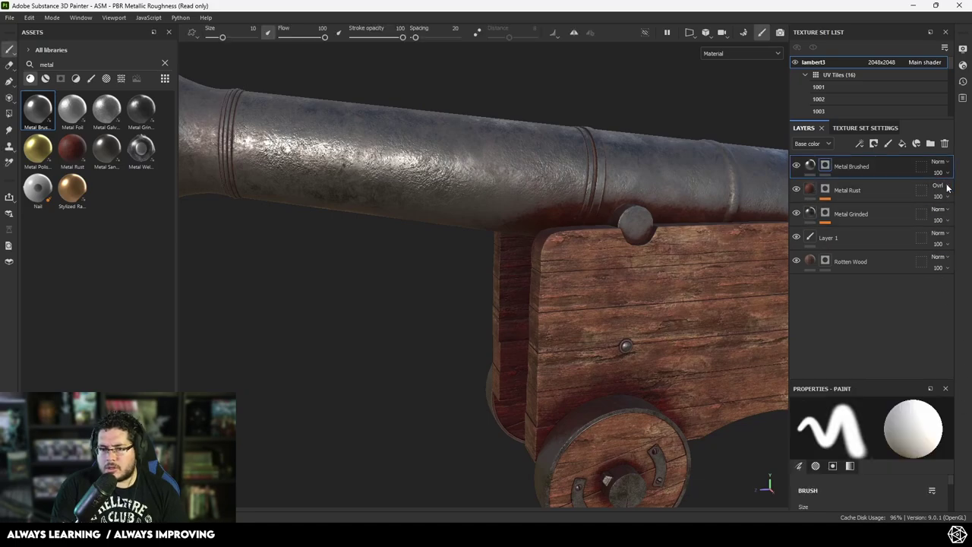
- Replace the Metal Brushed mask with a fresh black mask and undo a test brush stroke on the barrel
left_click(809, 168)
scroll(881, 459, "down", 8)
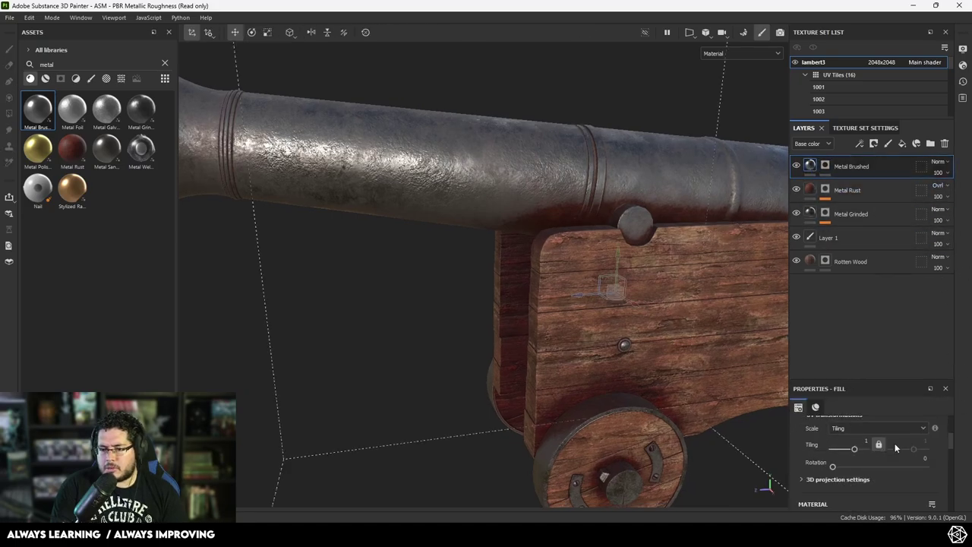
scroll(856, 463, "down", 3)
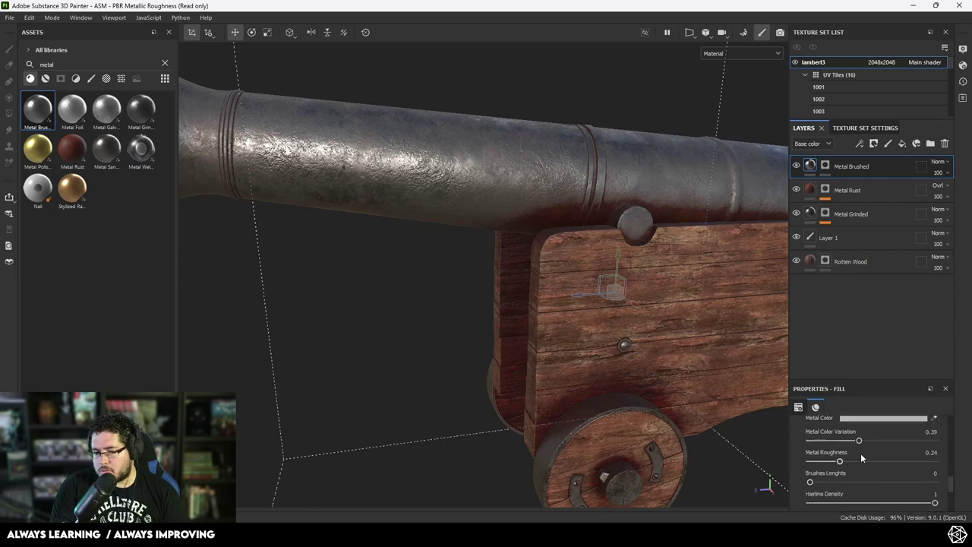
scroll(866, 448, "up", 1)
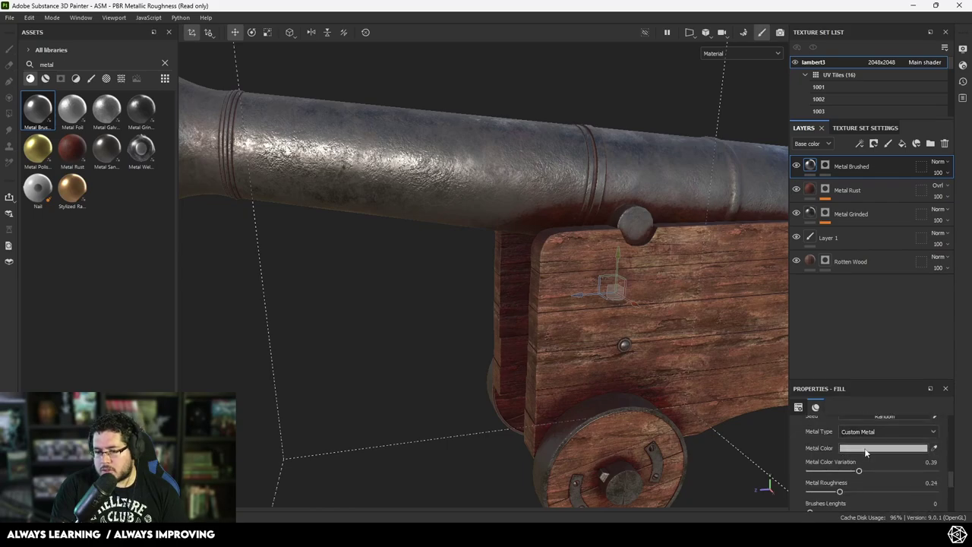
right_click(830, 167)
left_click(840, 20)
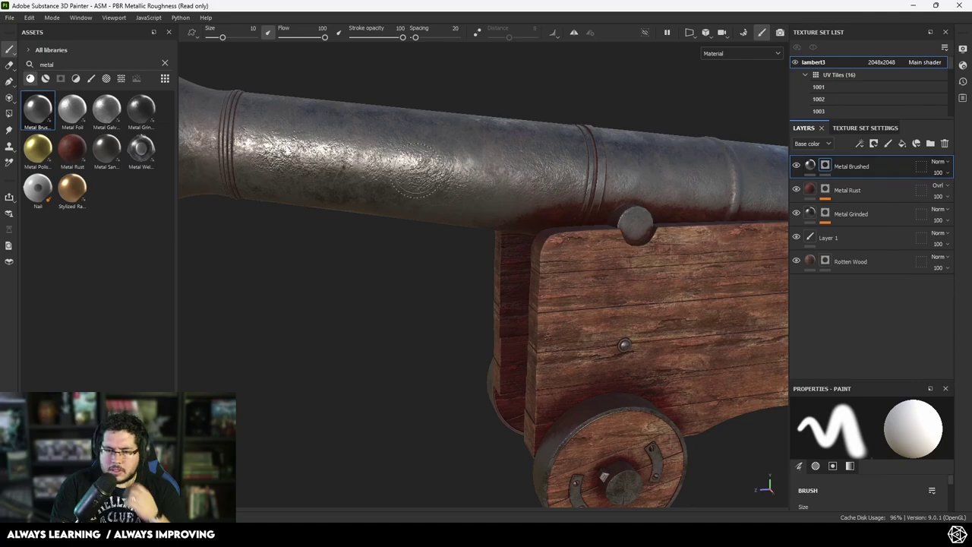
left_click_drag(417, 171, 584, 174)
key("ctrl+z")
- Add a Metal Edge Wear generator to the black Metal Brushed mask and check the barrel bands and carriage edges
right_click(826, 165)
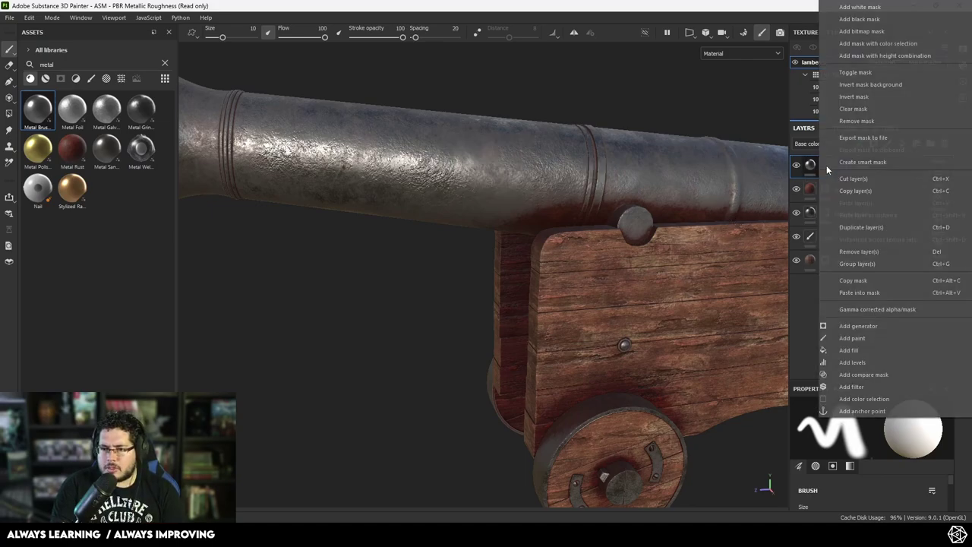
left_click(866, 331)
left_click(867, 434)
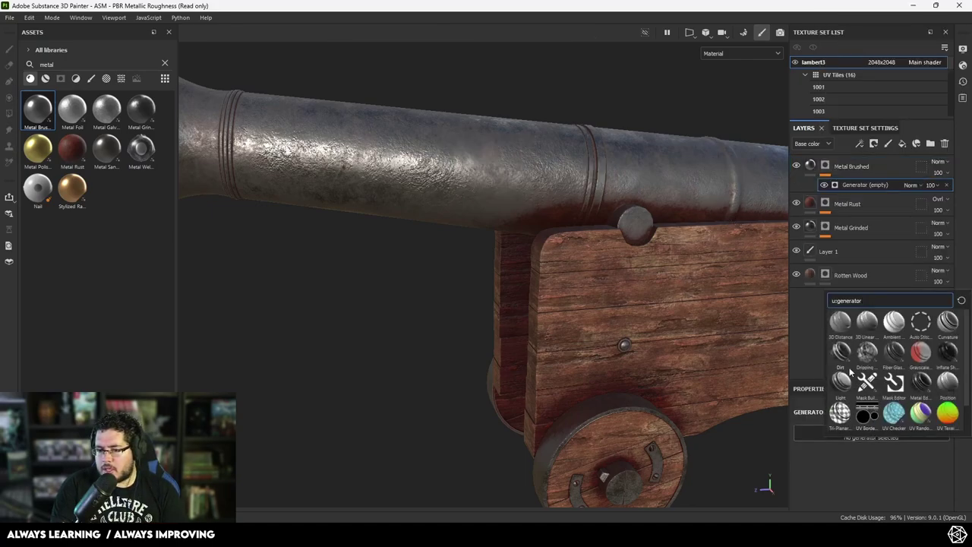
left_click(920, 383)
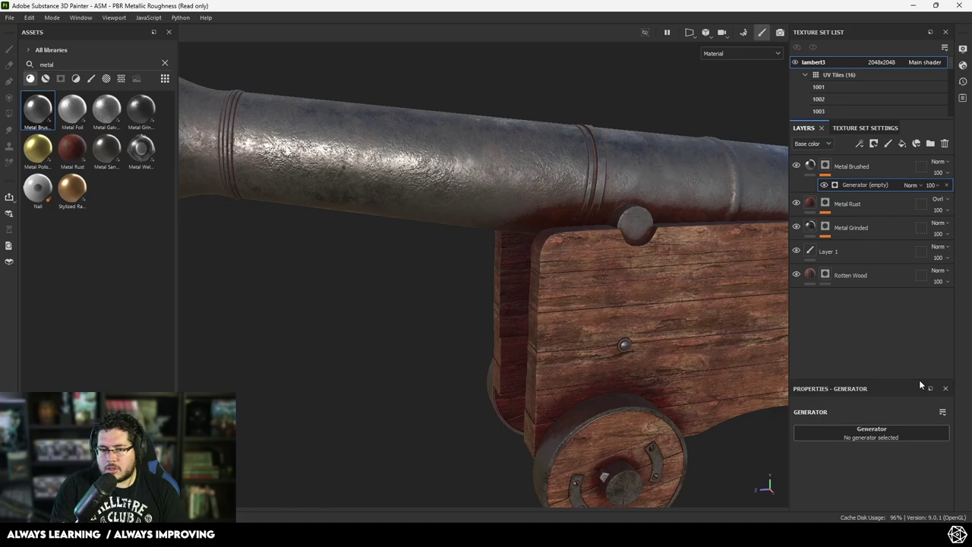
left_click_drag(704, 254, 653, 205, "alt")
scroll(611, 199, "up", 4)
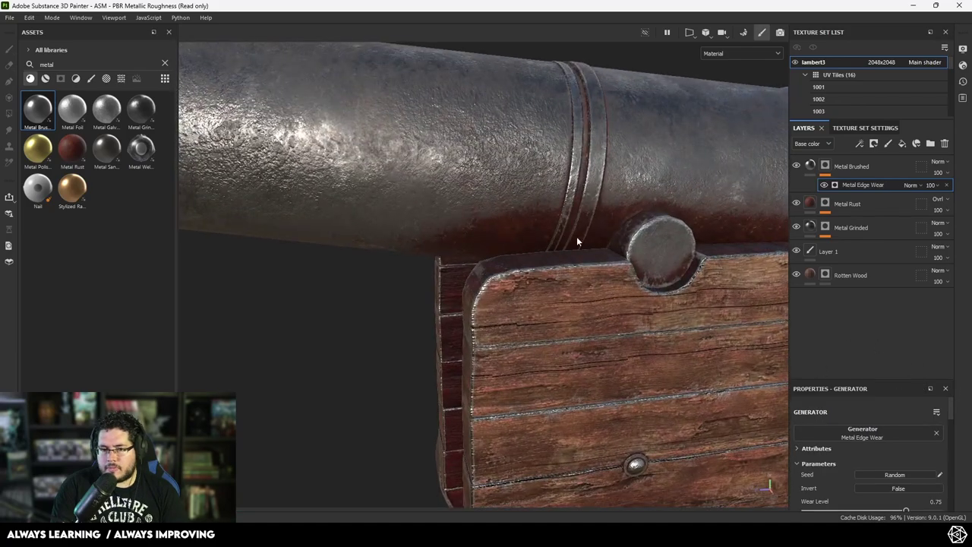
scroll(594, 173, "up", 4)
- Set the Metal Brushed layer's blend mode to Linear dodge (Add) and its Metal Edge Wear generator's blend mode to Multiply
left_click(938, 161)
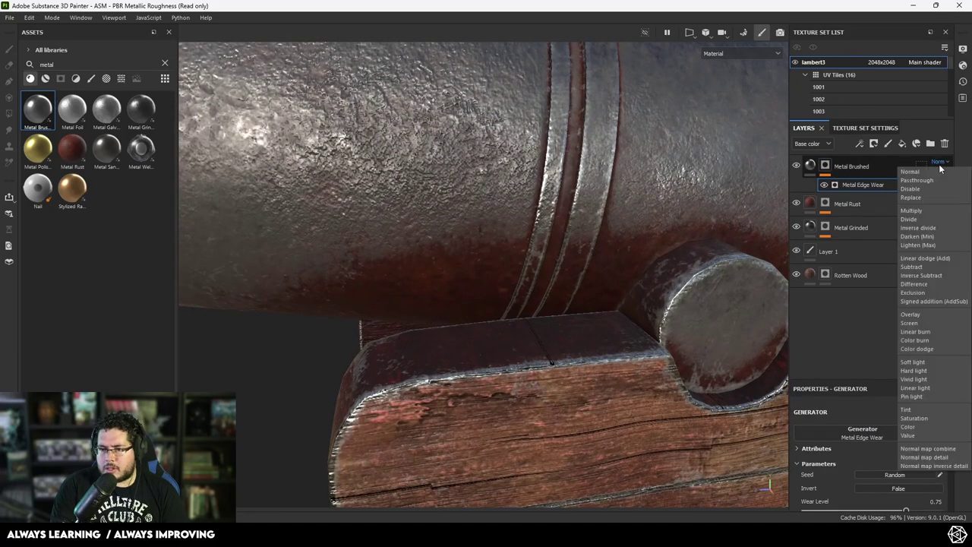
left_click(929, 260)
scroll(662, 225, "down", 4)
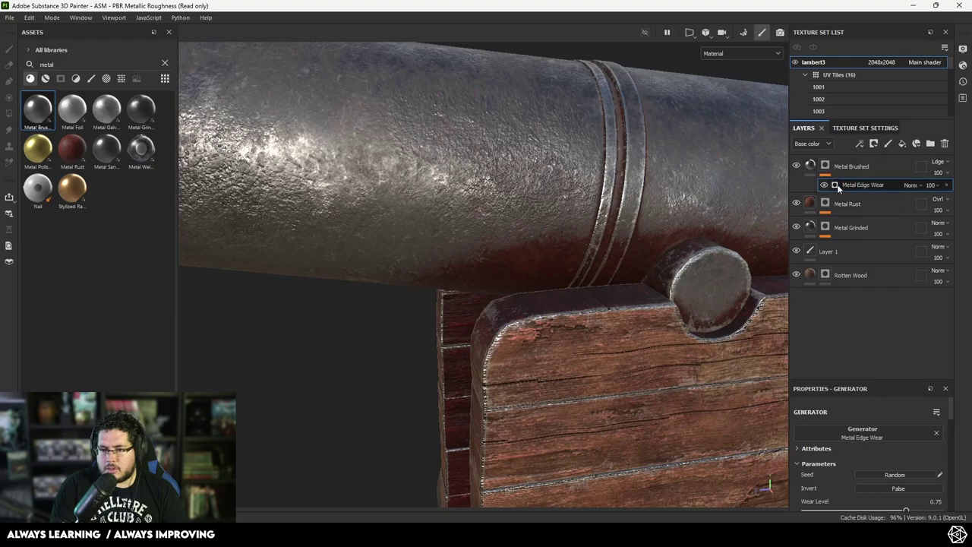
left_click(909, 184)
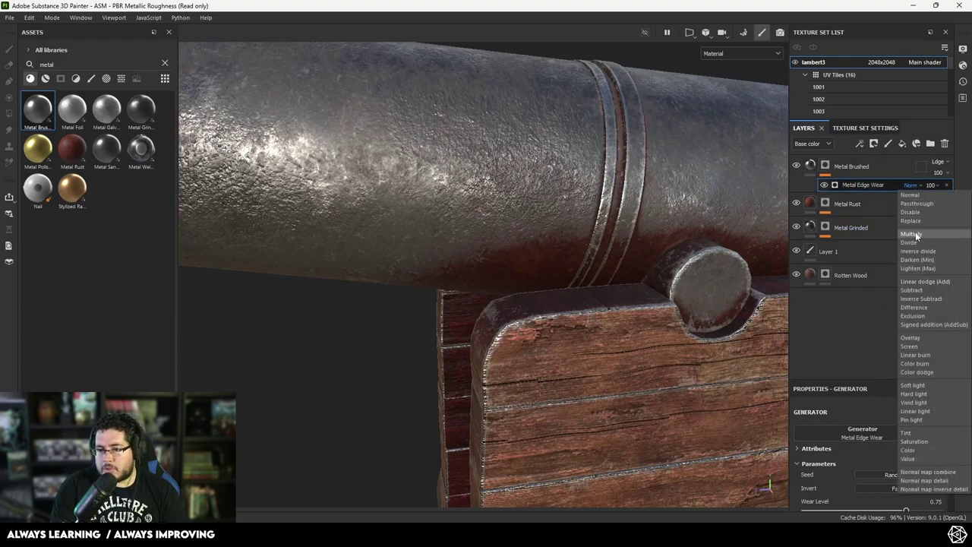
left_click(912, 234)
- Reveal the edge wear on the barrel by mesh-filling it white in the Metal Brushed mask
left_click(826, 166)
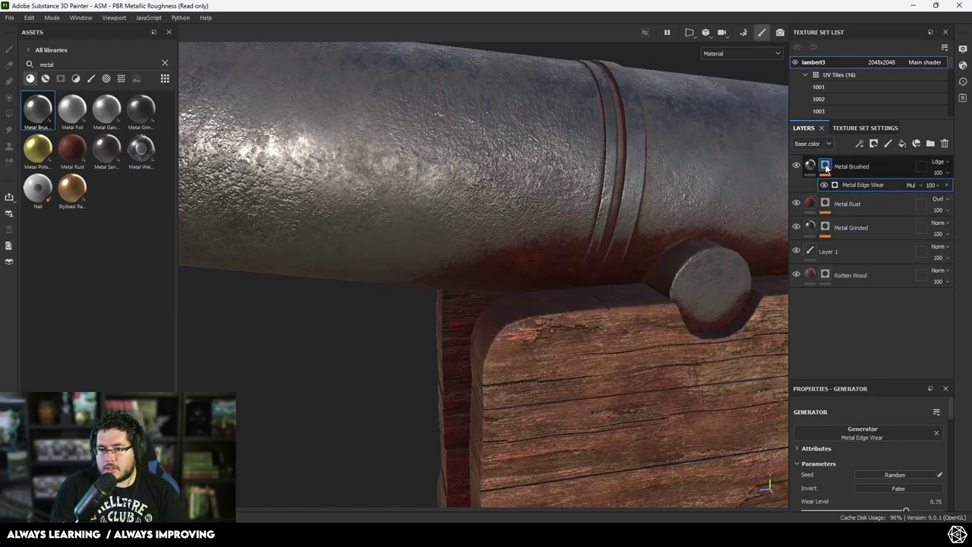
left_click(580, 188)
key("1")
mouse_move(647, 246)
right_mouse_down("alt")
mouse_move(646, 456)
mouse_move(698, 383)
right_mouse_up("alt")
middle_click_drag(698, 383, 520, 208, "alt")
mouse_move(520, 208)
right_mouse_down("alt")
mouse_move(514, 183)
mouse_move(608, 125)
right_mouse_up("alt")
middle_click_drag(608, 126, 650, 261, "alt")
left_click_drag(650, 260, 713, 262, "alt")
- Polygon-fill the wheels' metal rims as whole mesh parts in the Metal Brushed mask, and return to the Paint brush
key("4")
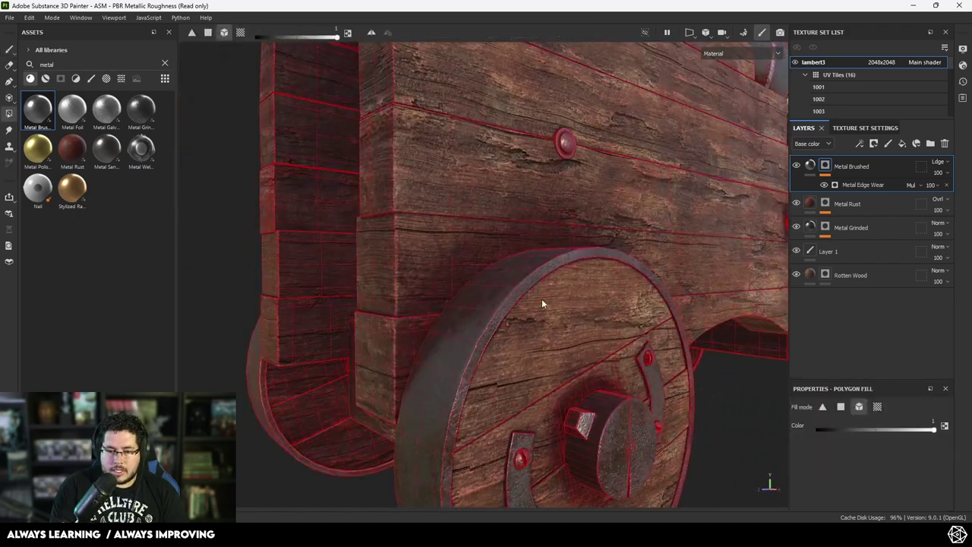
left_click(451, 310)
left_click_drag(451, 309, 600, 304, "alt")
middle_click_drag(599, 303, 601, 266, "alt")
left_click_drag(601, 266, 635, 263, "alt")
left_click(520, 263)
left_click_drag(519, 262, 577, 265, "alt")
middle_click_drag(379, 235, 494, 255, "alt")
left_click_drag(653, 341, 686, 316, "alt")
right_click_drag(686, 317, 654, 313, "alt")
middle_click_drag(655, 313, 397, 265, "alt")
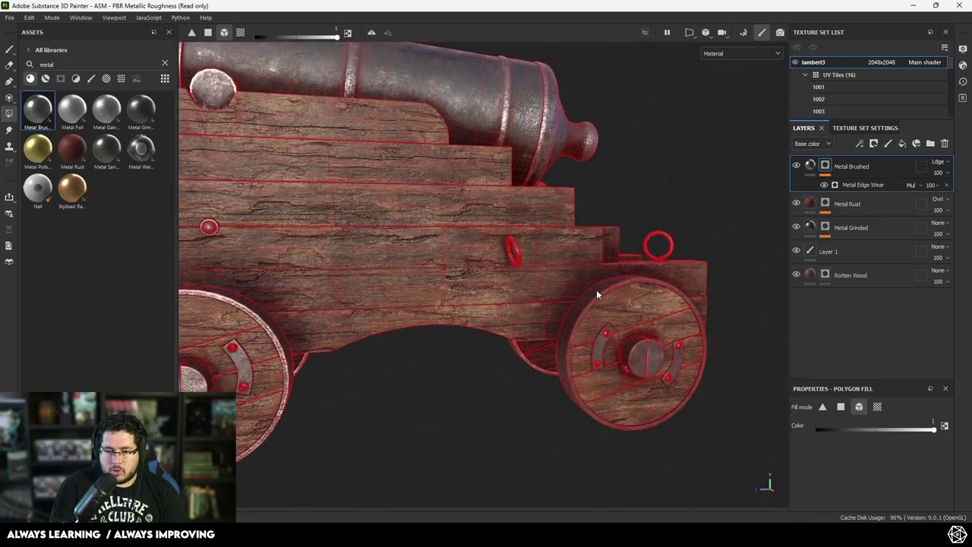
mouse_move(633, 354)
left_mouse_down("alt")
mouse_move(633, 390)
mouse_move(634, 360)
left_mouse_up("alt")
key("1")
- Examine the worn edges on the barrel bands, trunnion, carriage and front wheel up close and from a distance
right_click_drag(634, 360, 382, 211, "alt")
middle_click_drag(381, 211, 491, 200, "alt")
left_click_drag(490, 200, 601, 232, "alt")
right_click_drag(601, 233, 947, 411, "alt")
right_click_drag(639, 253, 460, 202, "alt")
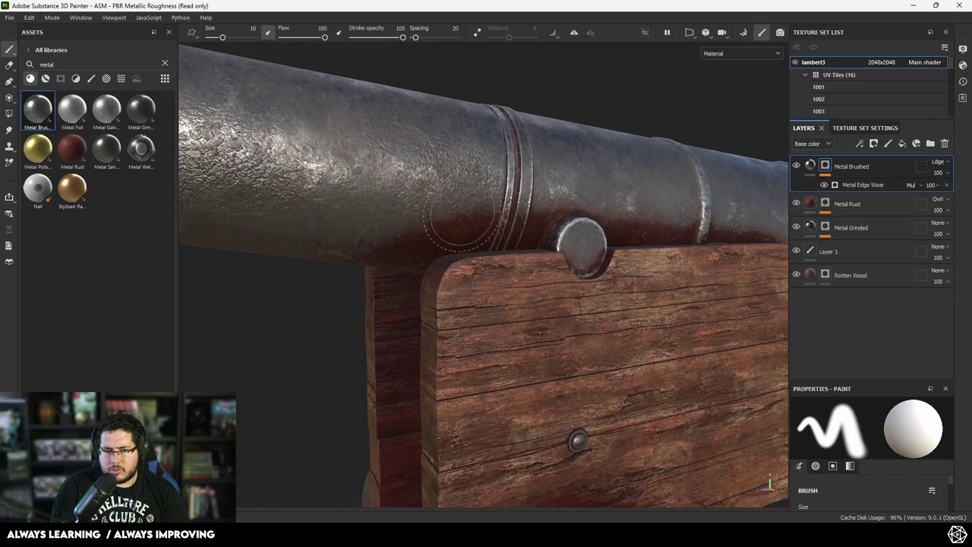
middle_click_drag(630, 275, 629, 239, "alt")
scroll(529, 192, "up", 10)
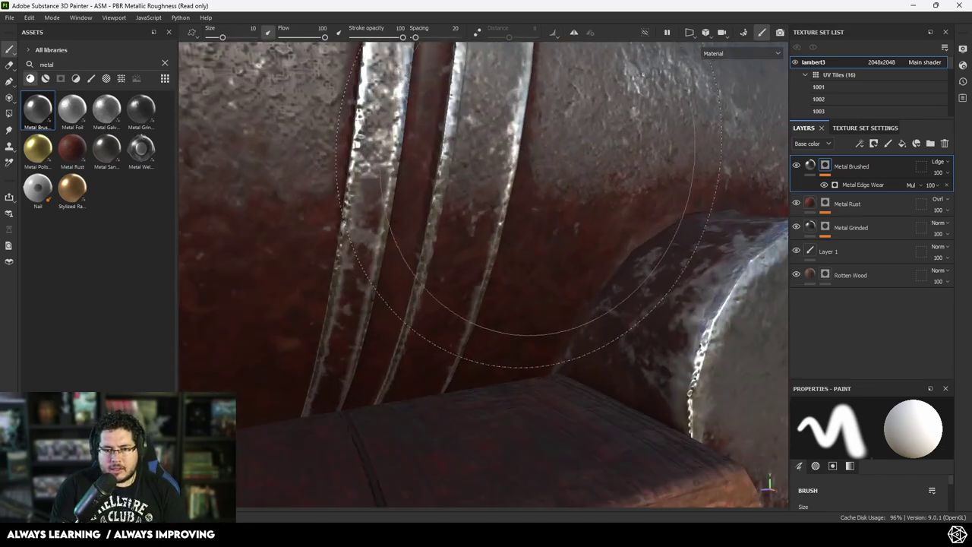
scroll(548, 162, "down", 3)
scroll(663, 220, "down", 3)
right_click_drag(686, 282, 397, 195, "alt")
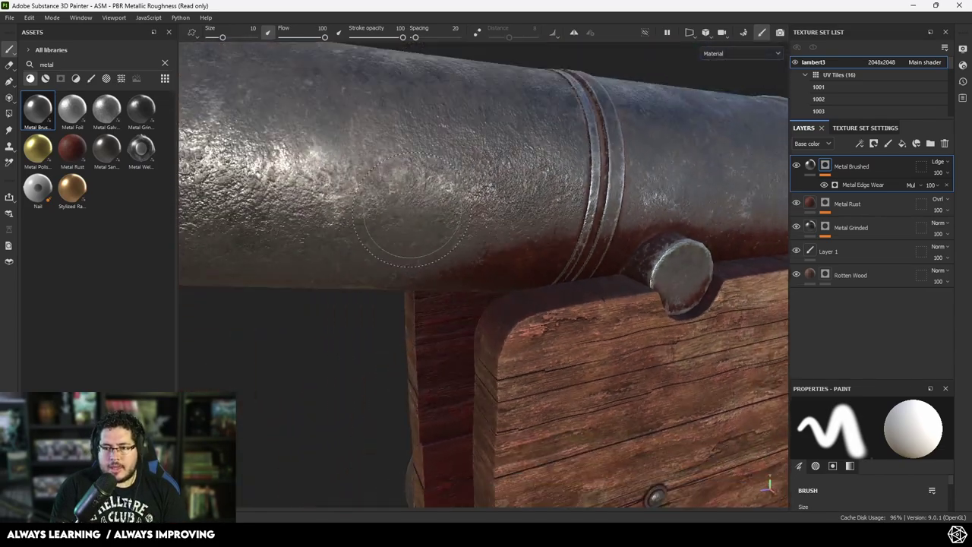
middle_click_drag(763, 211, 735, 152, "alt")
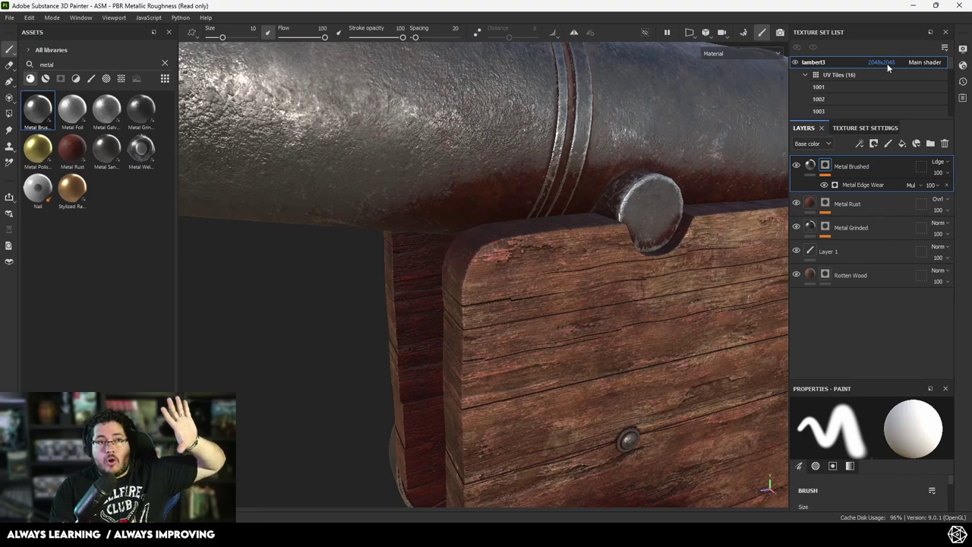
right_click_drag(524, 241, 440, 227, "alt")
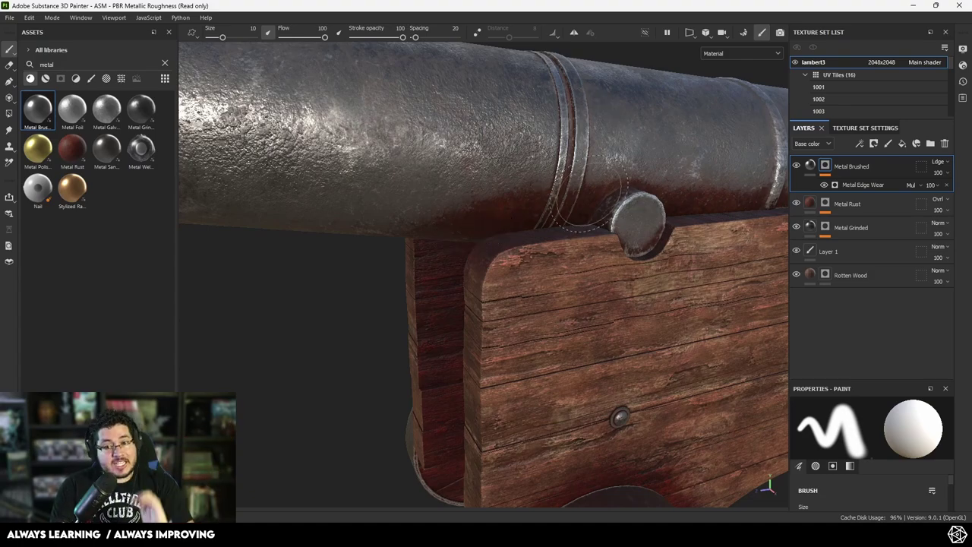
right_click_drag(589, 188, 524, 189, "alt")
middle_click_drag(524, 190, 504, 116, "alt")
right_click_drag(504, 116, 535, 121, "alt")
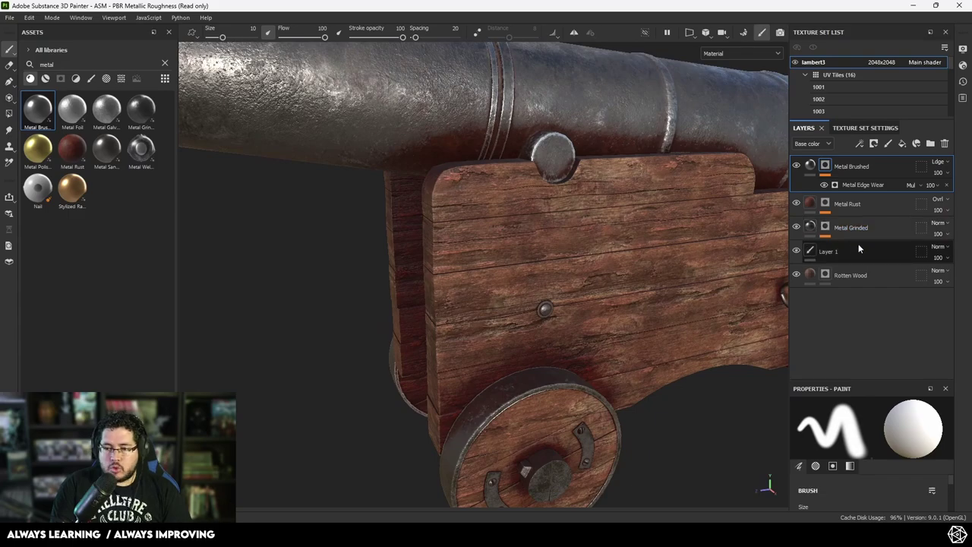
- Add a fill layer directly above Rotten Wood and set its base color to brown (7E6046)
left_click(865, 273)
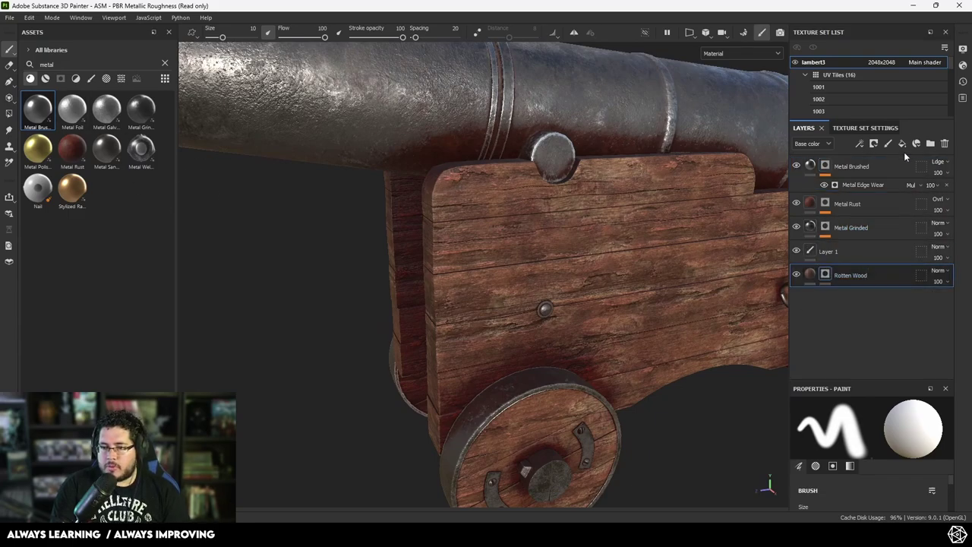
key("ctrl+shift+f")
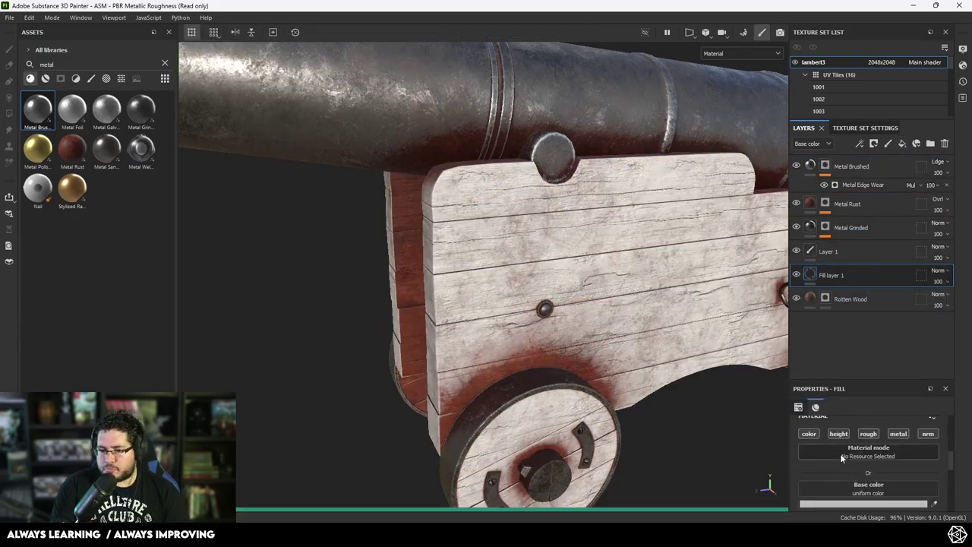
left_click(866, 434)
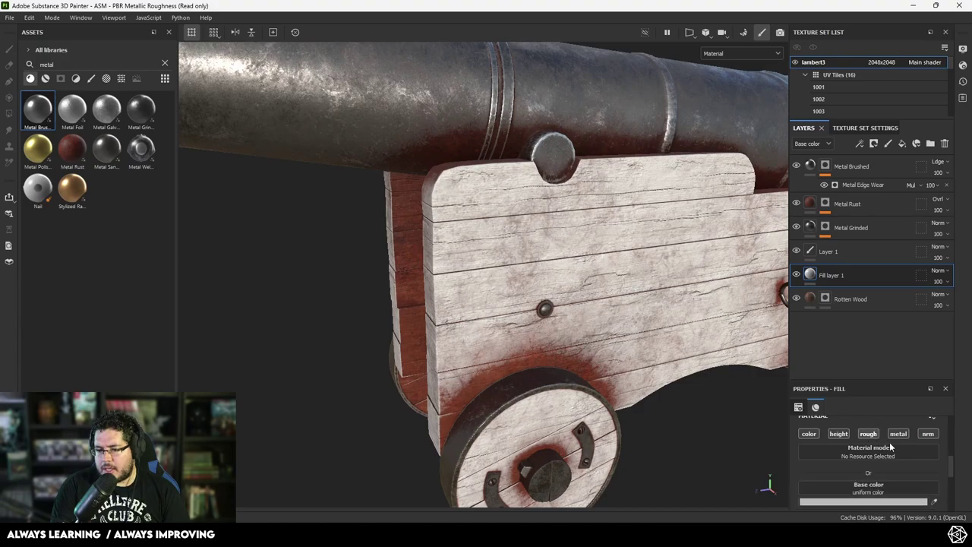
scroll(864, 475, "down", 1)
left_click(878, 469)
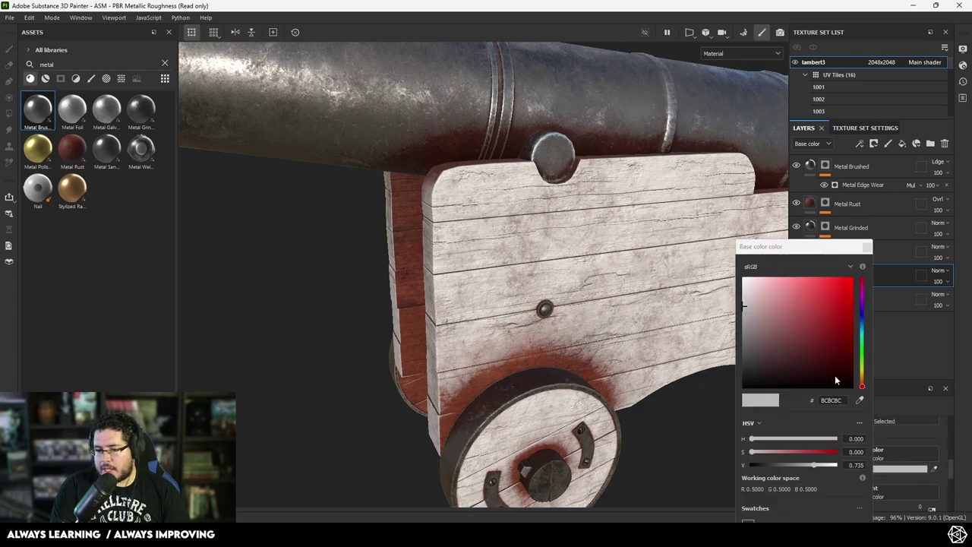
left_click(831, 357)
left_click(862, 372)
left_click_drag(829, 354, 792, 333)
left_click(861, 378)
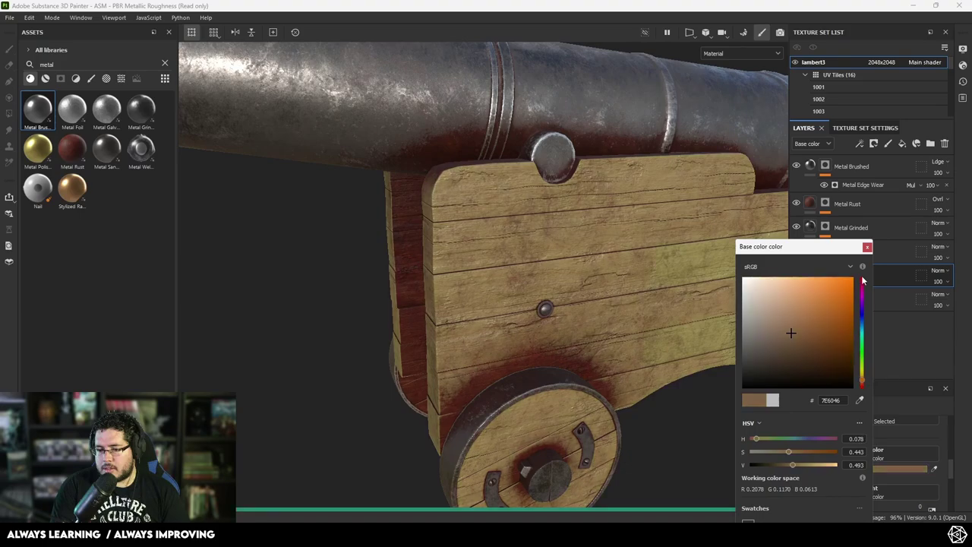
left_click(865, 248)
- Set the brown fill layer's roughness to 0.6857
scroll(876, 458, "down", 4)
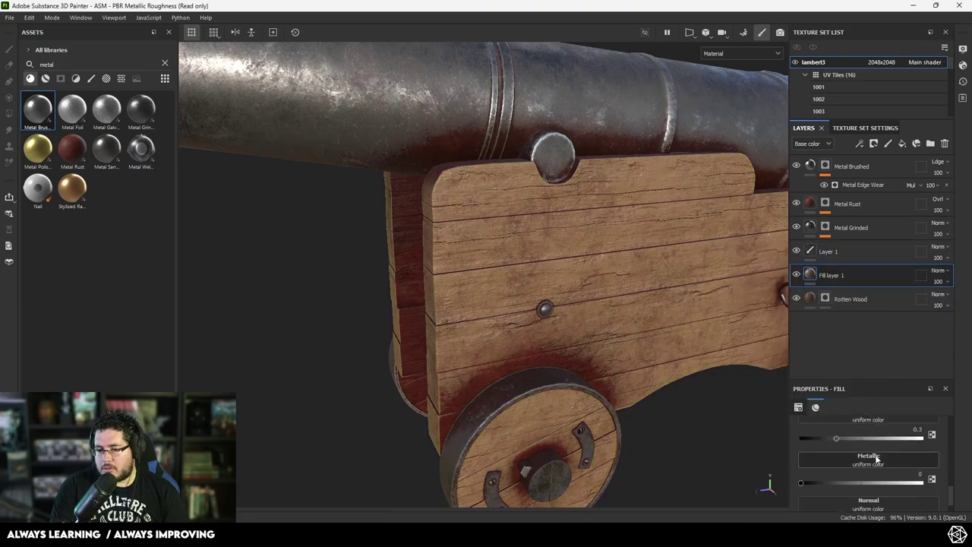
scroll(874, 458, "up", 1)
left_click(883, 469)
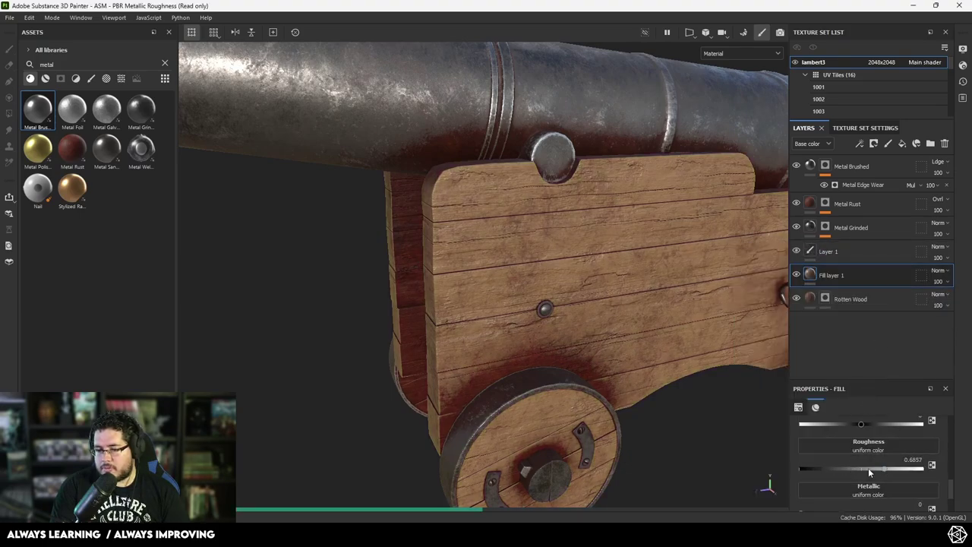
scroll(865, 465, "up", 1)
- Add a black mask to the brown fill layer and fill that mask with the Grunge Scratches Rough texture
right_click(846, 274)
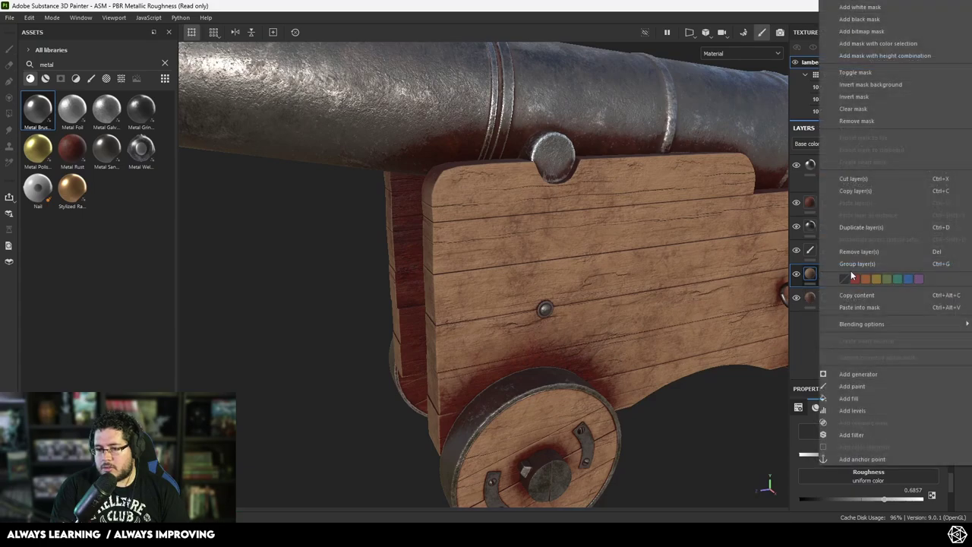
left_click(858, 20)
right_click(830, 275)
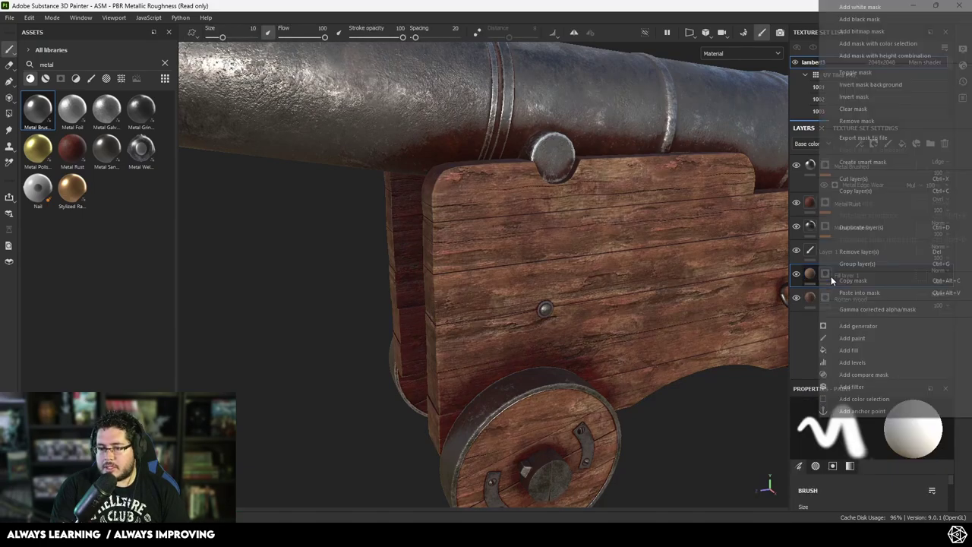
left_click(858, 347)
left_click(868, 449)
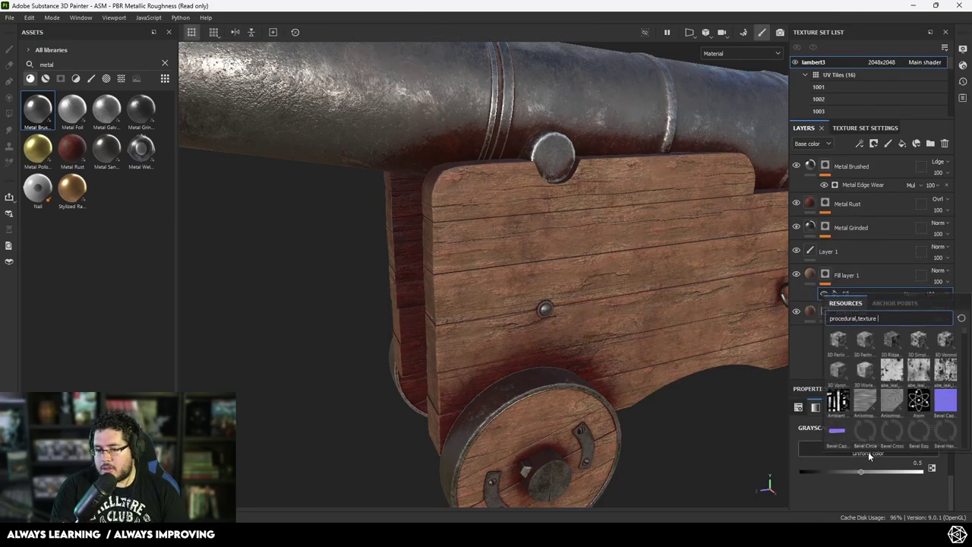
type("scrat")
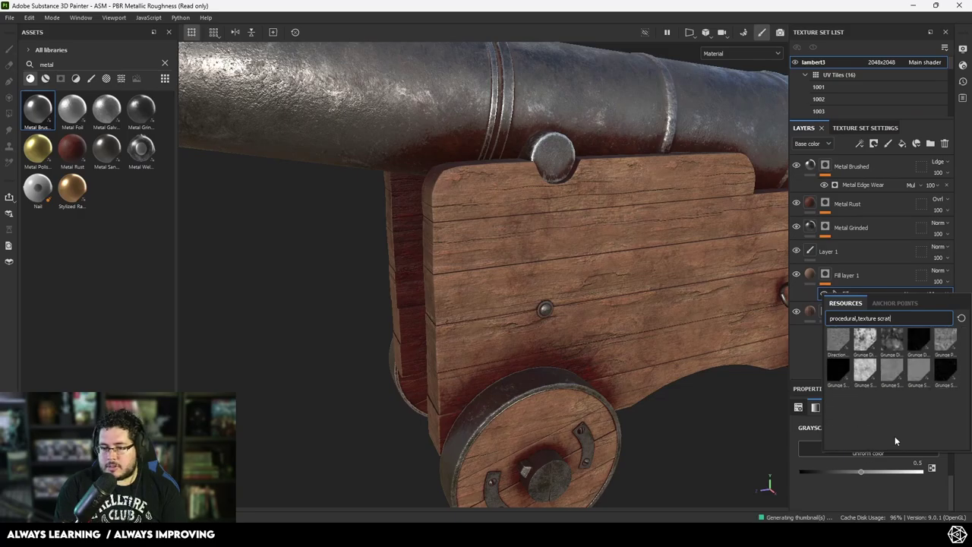
left_click(954, 369)
- Set the scratched brown fill layer's blending mode to Linear Dodge (Ldge) for the base color
left_click_drag(678, 322, 579, 204, "alt")
scroll(590, 233, "up", 3)
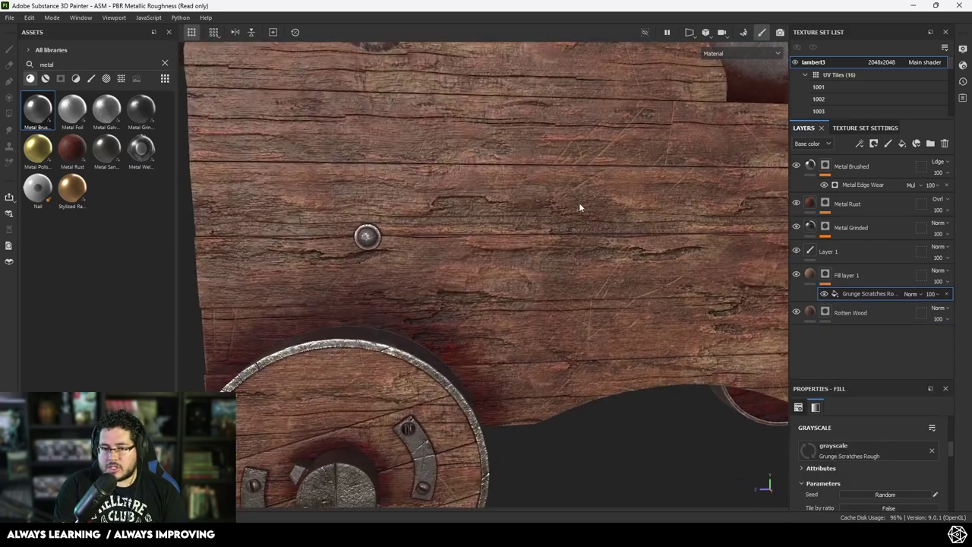
scroll(579, 203, "up", 5)
middle_click_drag(579, 204, 511, 291, "alt")
scroll(510, 292, "down", 10)
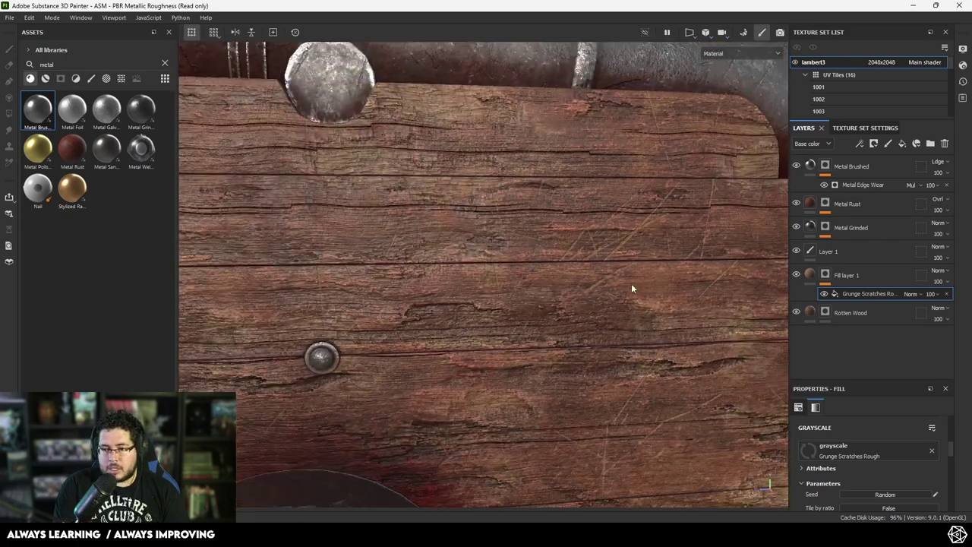
left_click(935, 271)
left_click(924, 92)
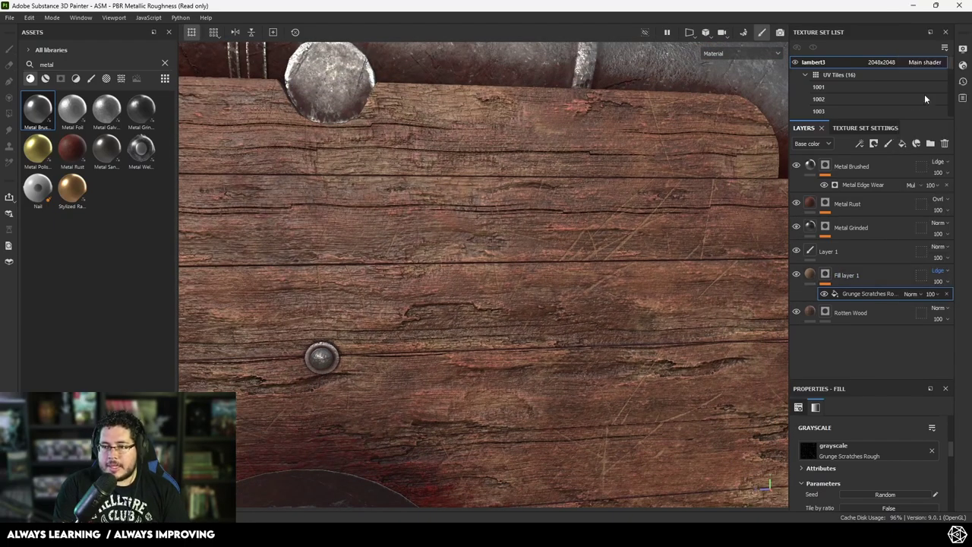
- Examine the scratches on the wooden carriage and wheels and the metal barrel up close, and view the cannon from a distance
scroll(595, 243, "down", 5)
left_click_drag(448, 262, 536, 247, "alt")
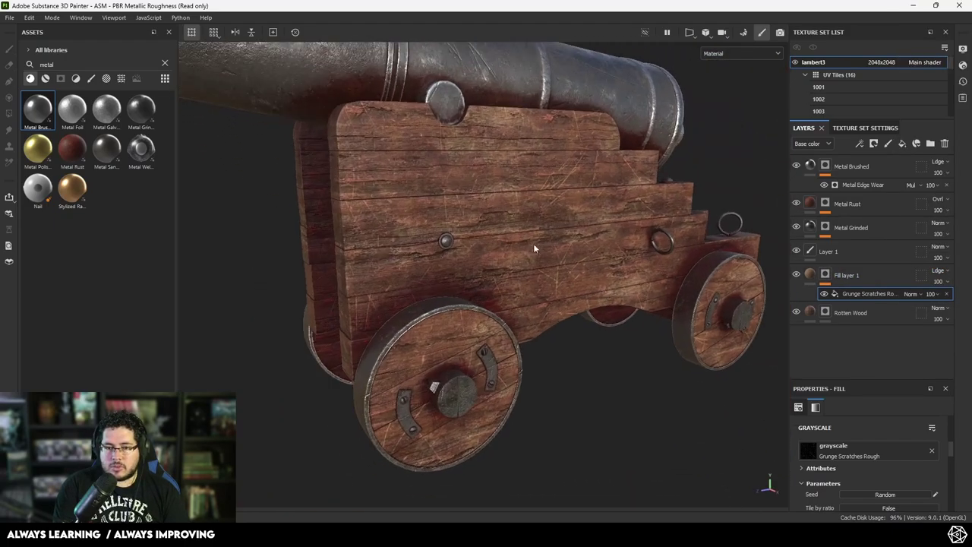
middle_click_drag(536, 247, 608, 342, "alt")
left_click_drag(608, 342, 527, 349, "alt")
middle_click_drag(508, 243, 482, 326, "alt")
right_click_drag(482, 326, 645, 310, "alt")
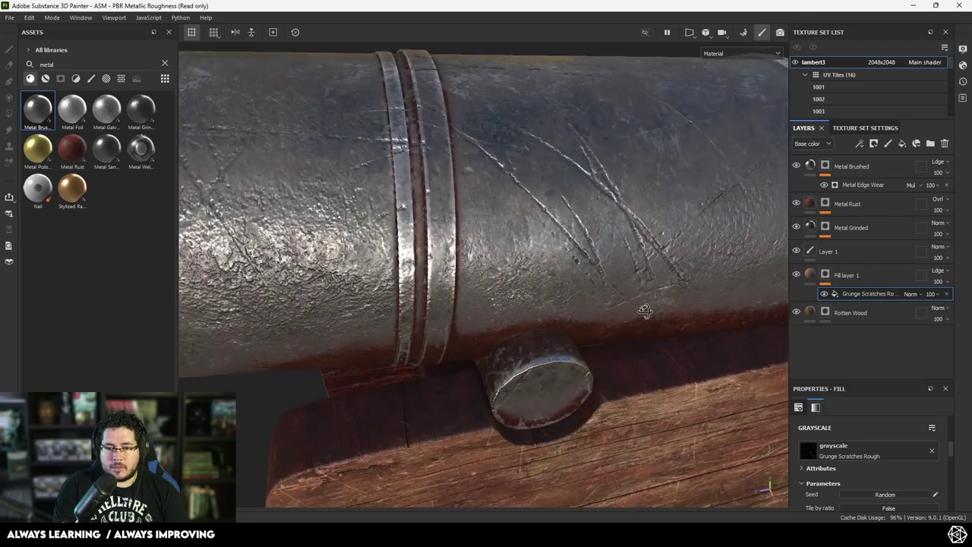
left_click_drag(644, 311, 484, 231, "alt")
scroll(654, 318, "down", 8)
right_click_drag(485, 232, 565, 304, "alt")
middle_click_drag(565, 303, 511, 289, "alt")
right_click_drag(511, 289, 470, 256, "alt")
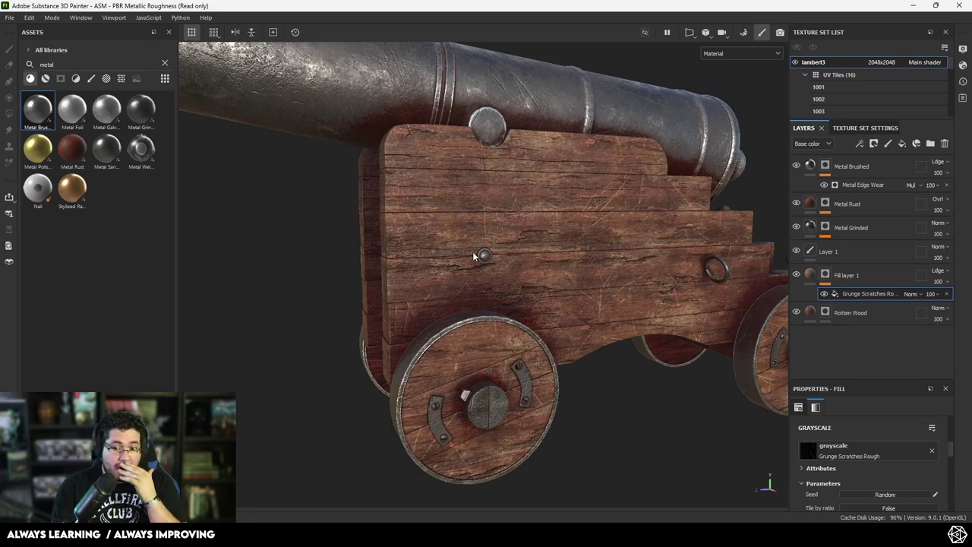
right_click_drag(475, 273, 414, 247, "alt")
left_click_drag(413, 247, 480, 260, "alt")
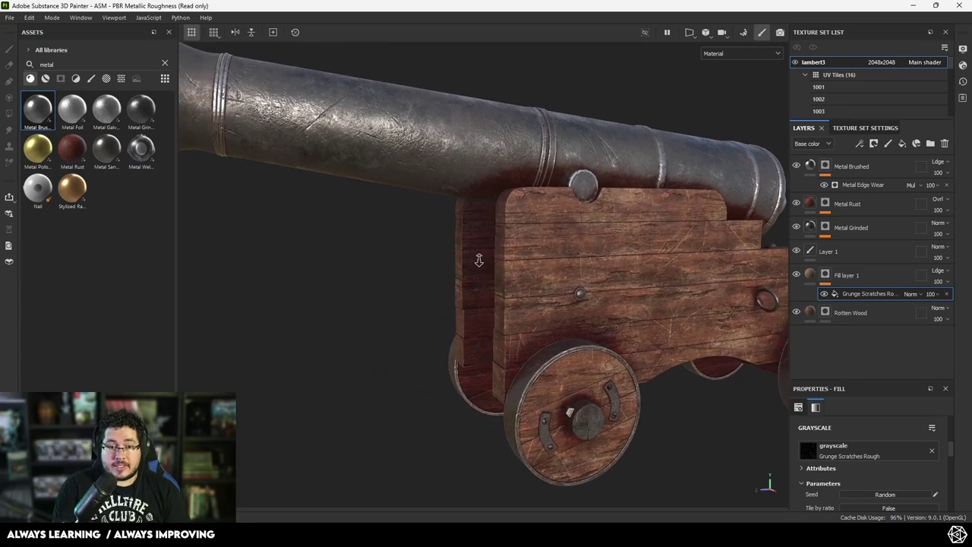
right_click_drag(480, 260, 387, 220, "alt")
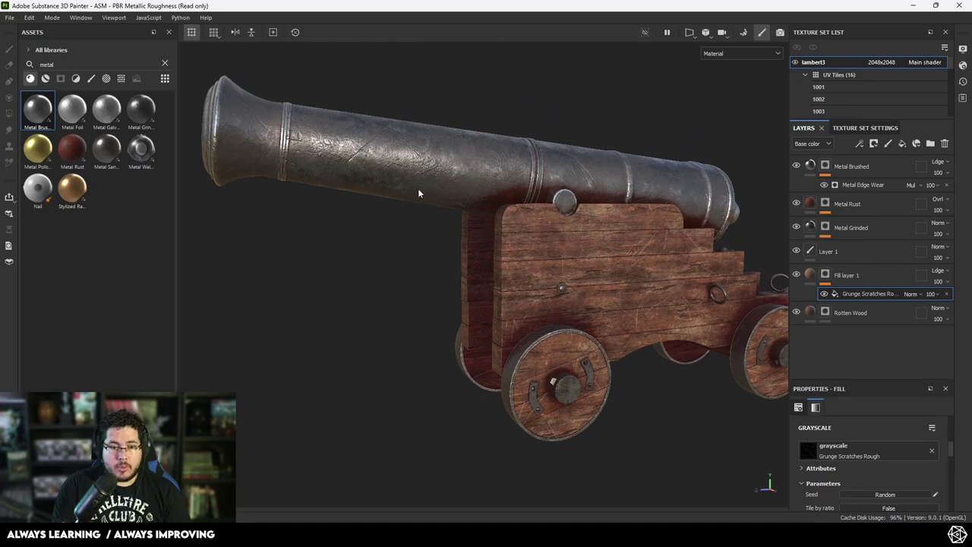
- Start a texture export and set its output directory to a new Desktop folder named Cannon
left_click(8, 17)
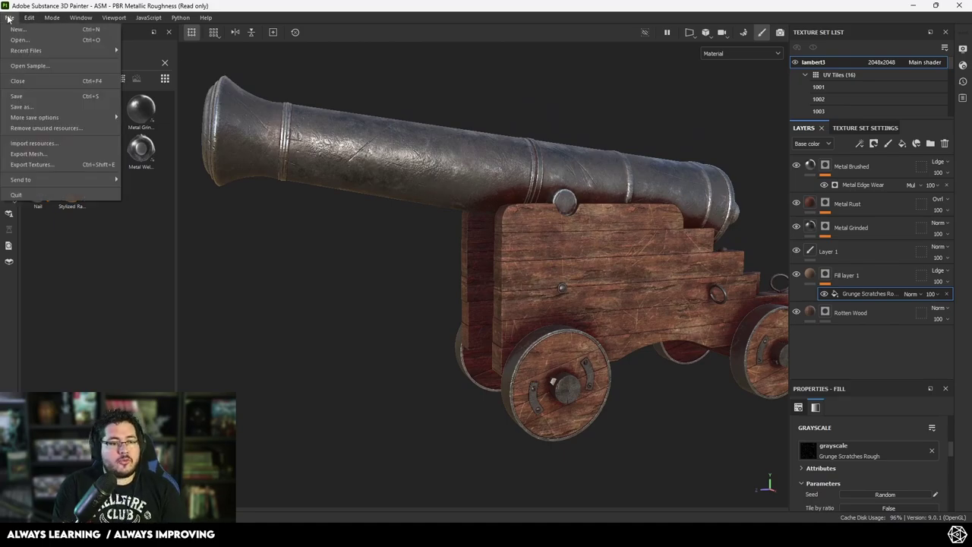
left_click(61, 164)
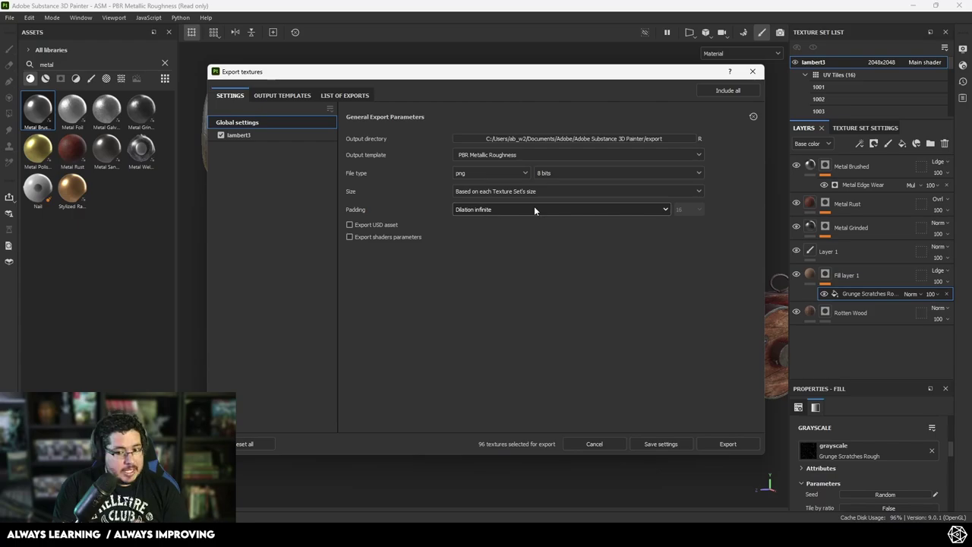
left_click(524, 138)
left_click(253, 180)
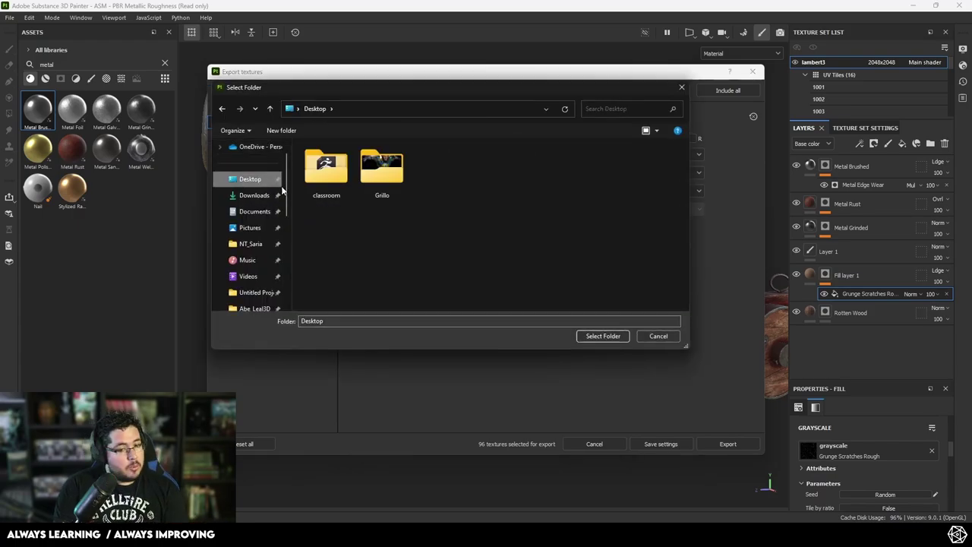
right_click(474, 263)
mouse_move(522, 355)
left_click(589, 355)
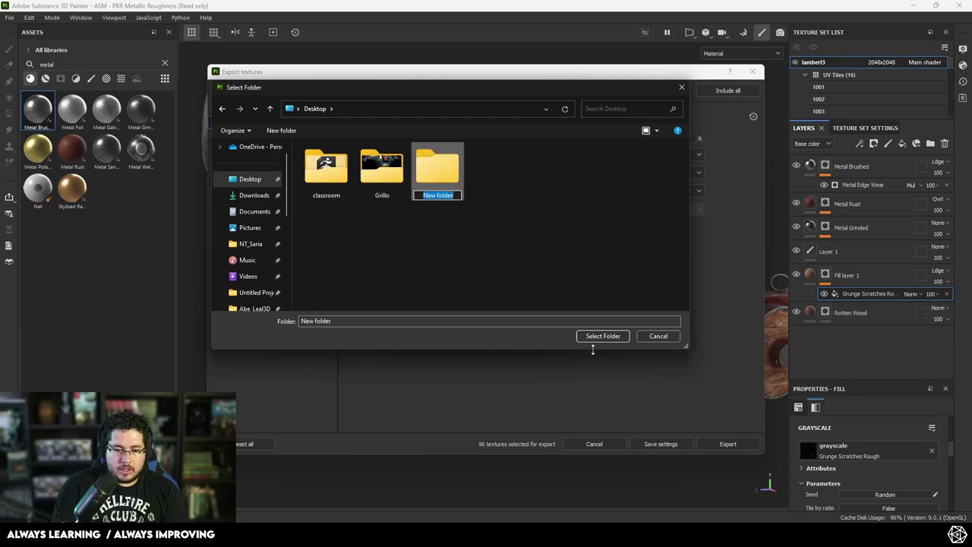
type("Cannon")
key("Return")
key("Return")
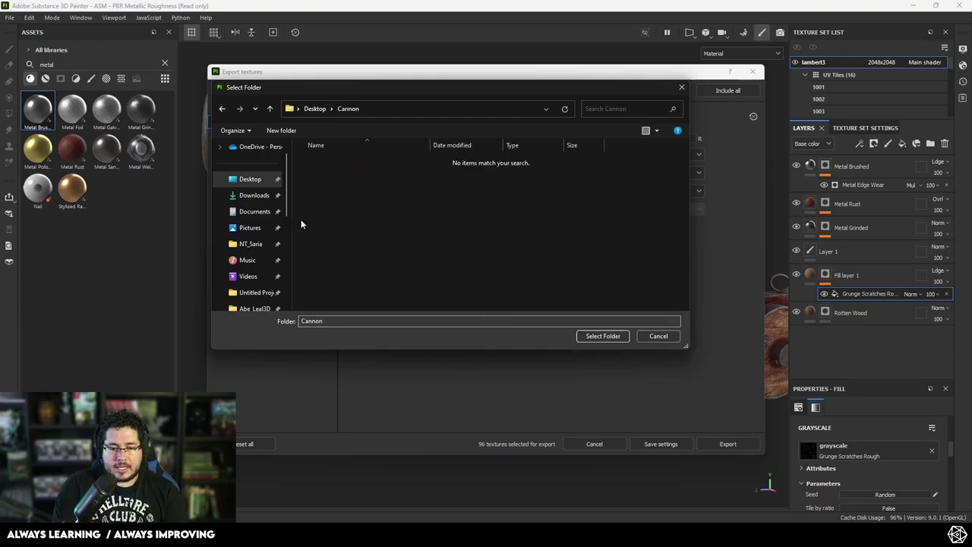
left_click(610, 336)
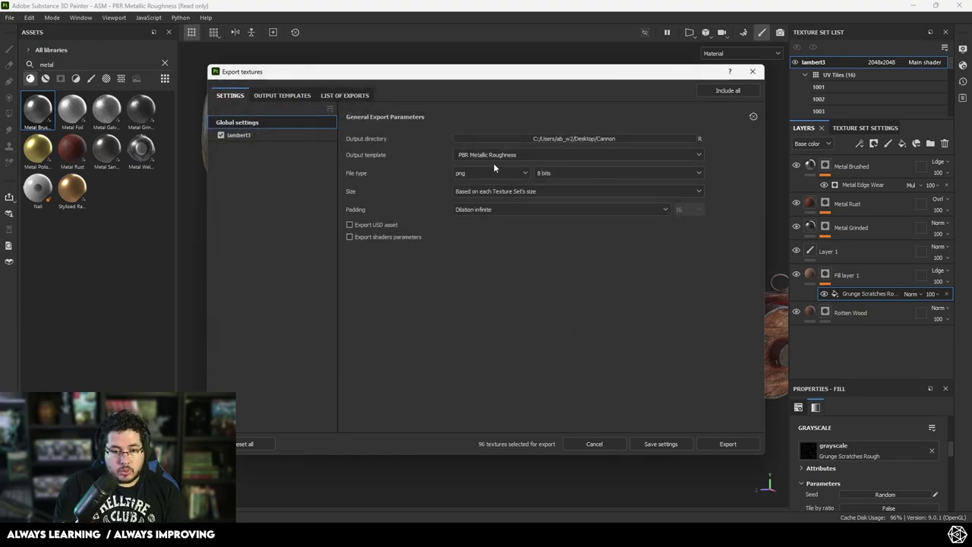
- Choose an output template with BaseColor, Emissive, Height, Metalness, Normal and Roughness maps, and export the lambert3 set as 8-bit PNG files
left_click(497, 159)
scroll(493, 221, "down", 3)
scroll(493, 221, "up", 6)
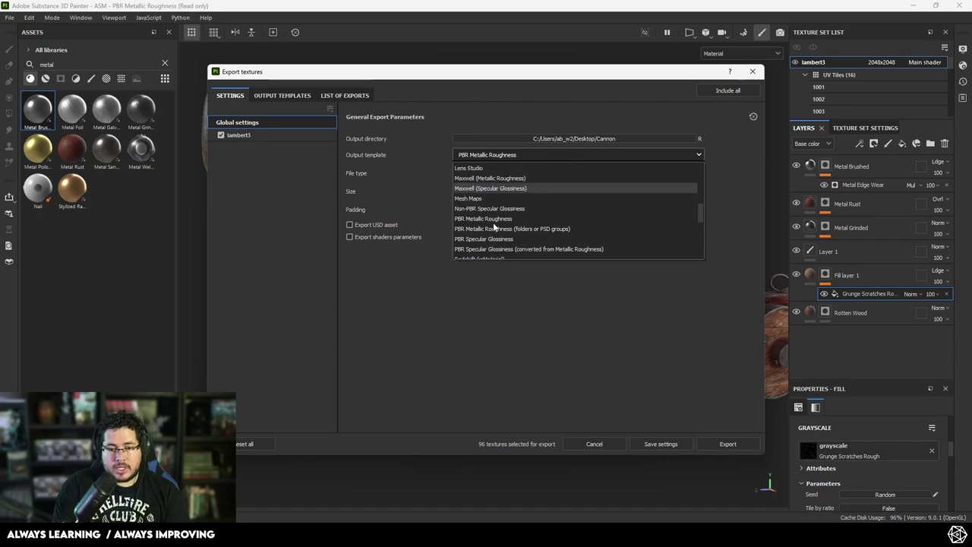
left_click(487, 204)
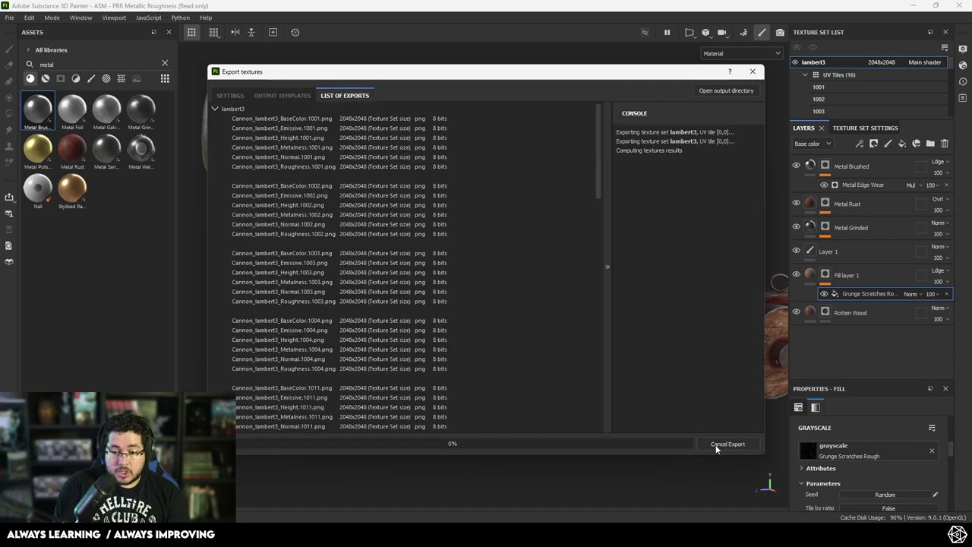
left_click(725, 444)
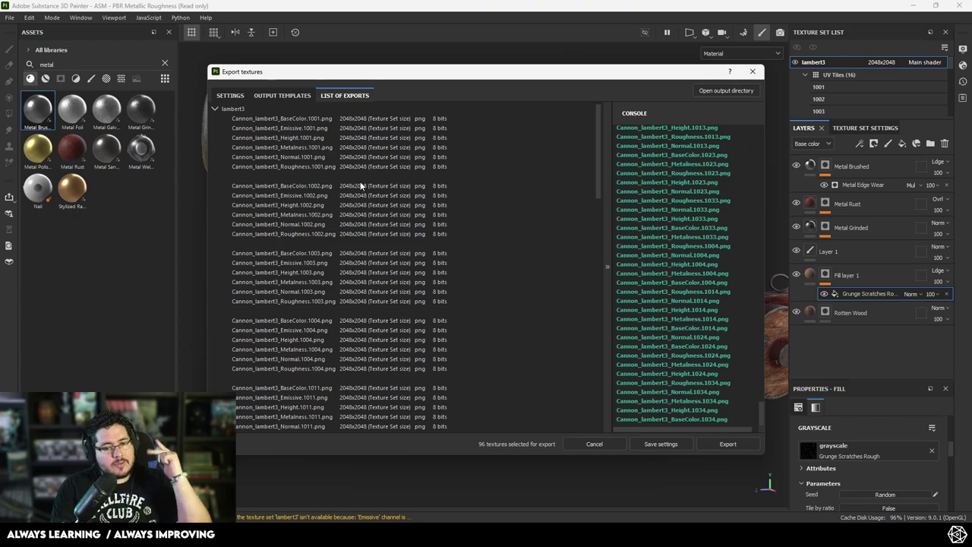
- Look through the list of exported UDIM textures and close the export dialog
scroll(351, 180, "down", 20)
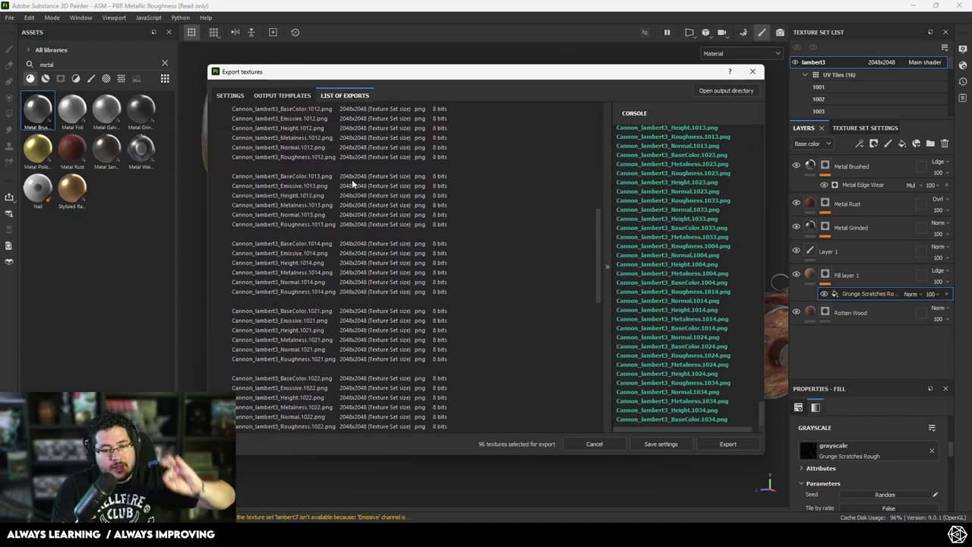
scroll(357, 181, "down", 6)
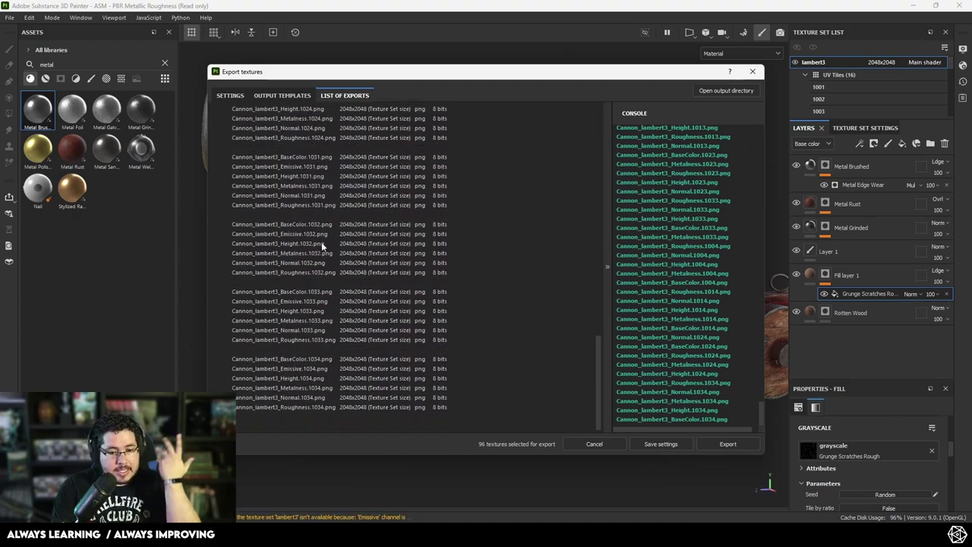
left_click(752, 72)
- Switch to File Explorer, open the Cannon folder on the Desktop and select all the exported maps
key("super+e")
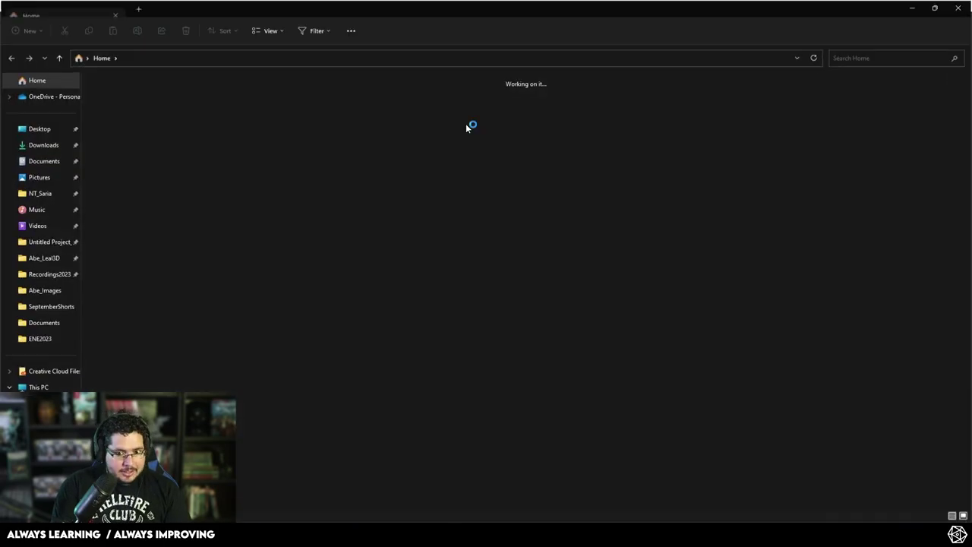
left_click(38, 129)
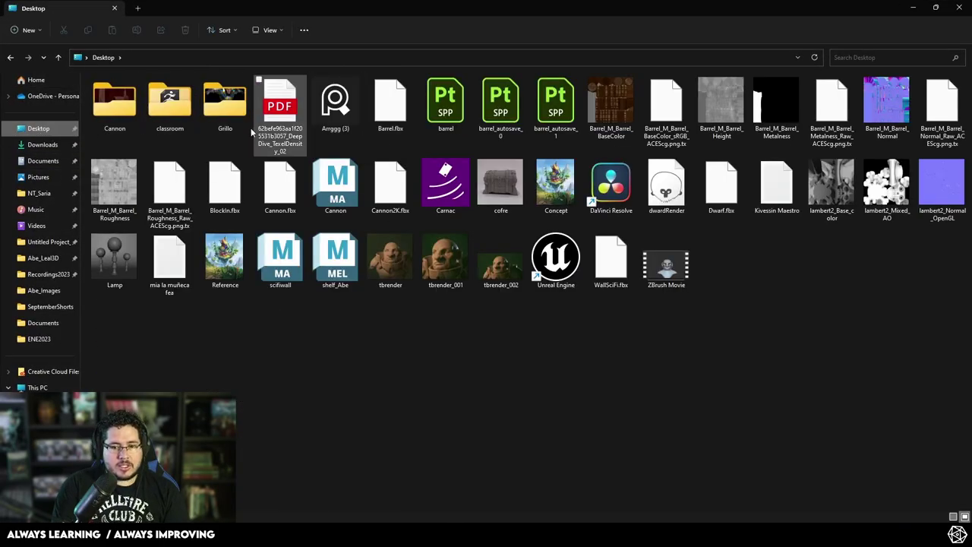
double_click(169, 103)
left_click(104, 57)
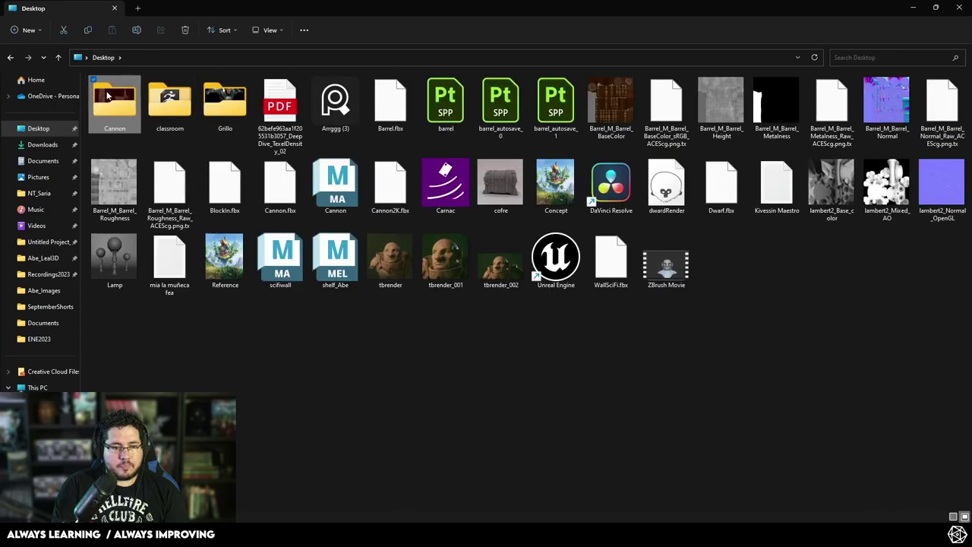
double_click(108, 103)
left_click(938, 380, "shift")
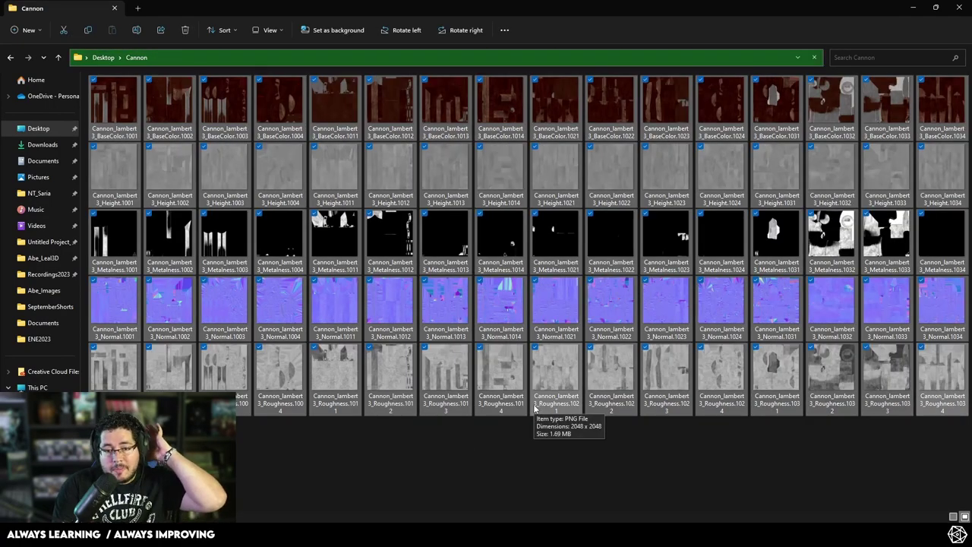
- Delete all the Height maps, tiles 1001 to 1034, from the Cannon folder
left_click(919, 171)
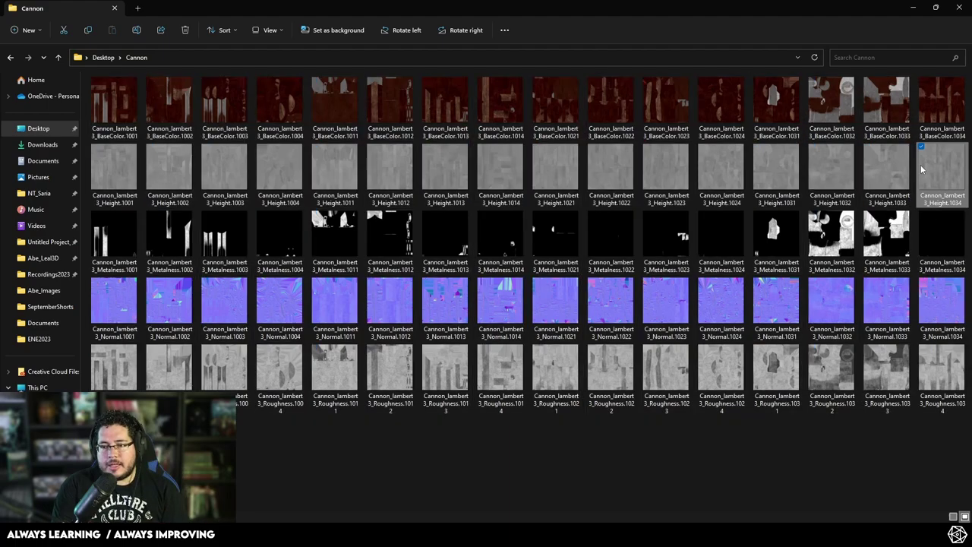
left_click(120, 170, "shift")
key("Delete")
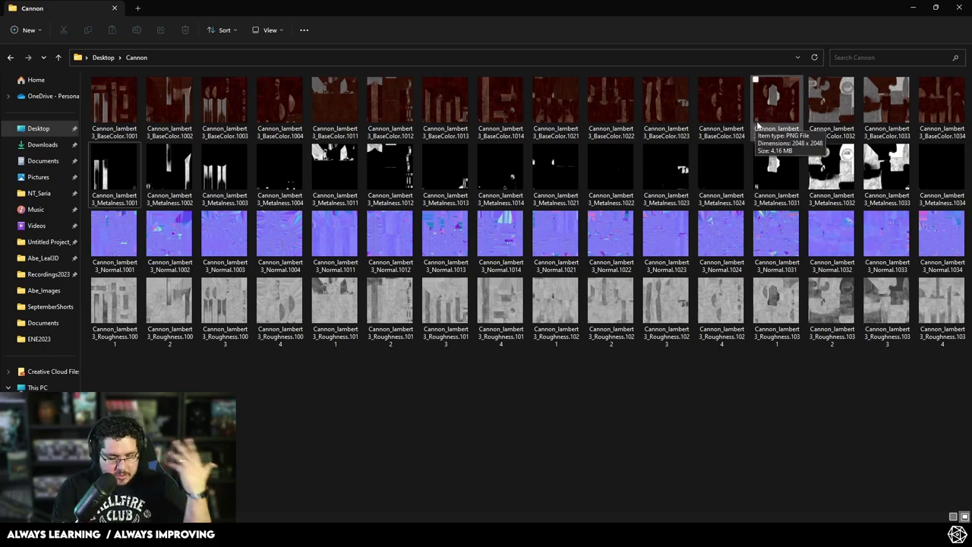
left_click_drag(966, 381, 87, 68)
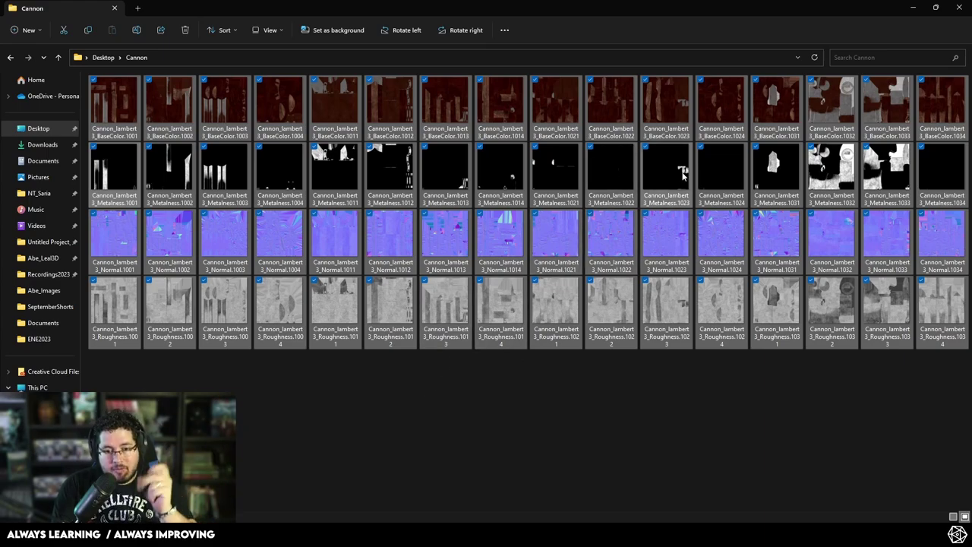
left_click(657, 368)
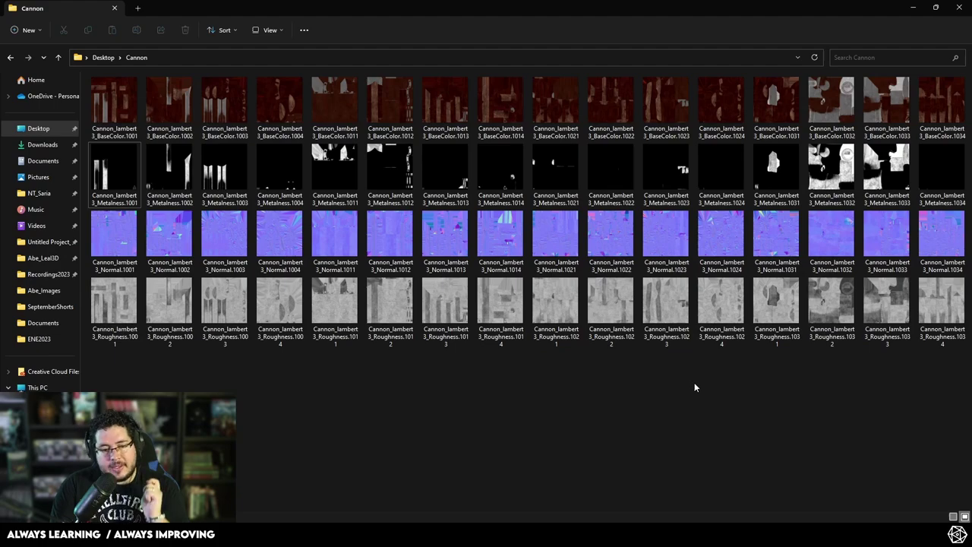
- Switch to Maya, change the selection to the backdrop plane and close the Layout UVs options
left_click(913, 7)
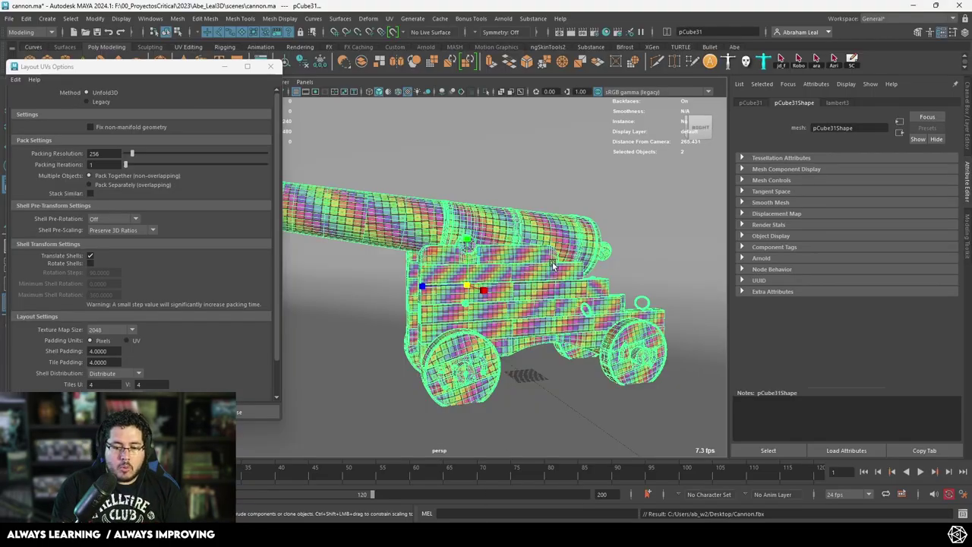
mouse_move(528, 235)
right_mouse_down()
mouse_move(542, 467)
mouse_move(483, 220)
right_mouse_up()
left_click(471, 173)
left_click(270, 67)
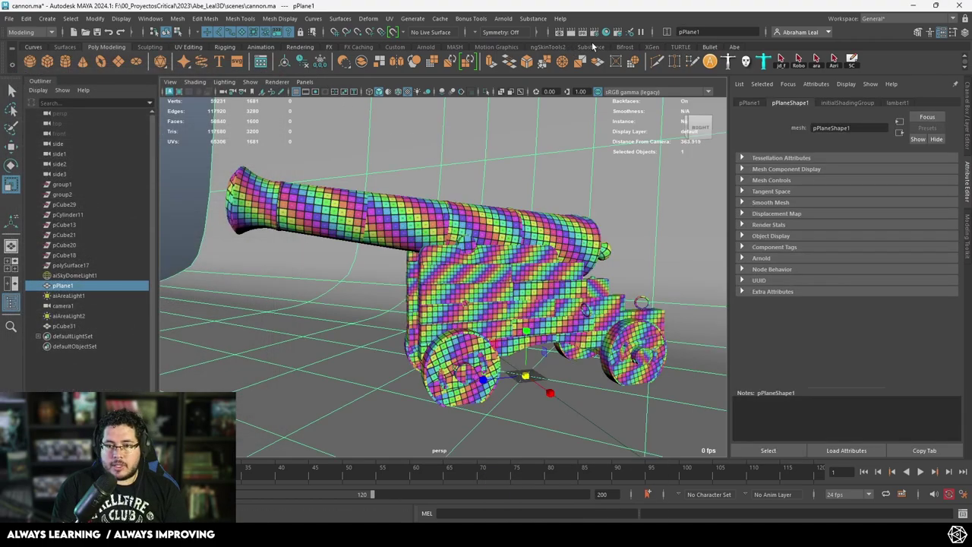
- Start applying a Substance workflow to image maps, choosing multiple maps from the Cannon folder on the Desktop
left_click(591, 46)
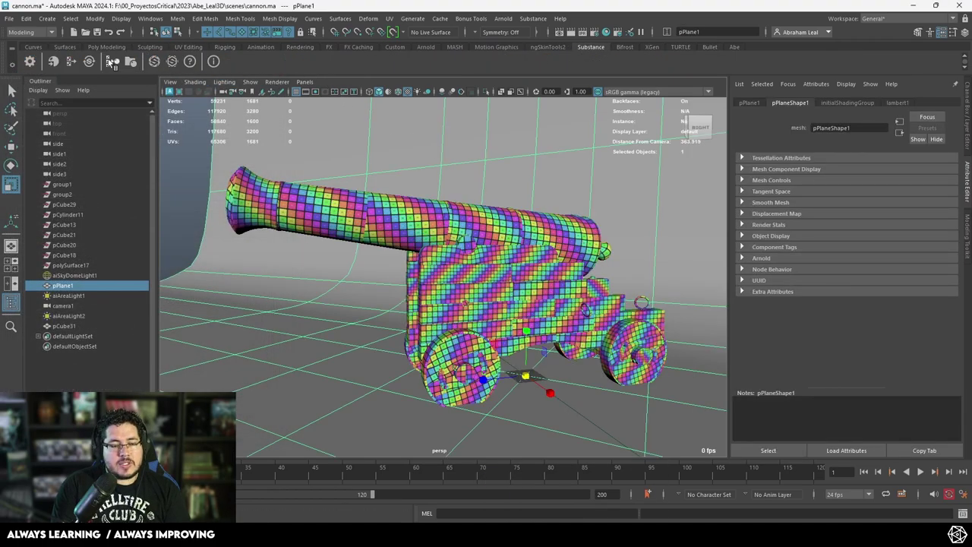
left_click(110, 63)
left_click(469, 233)
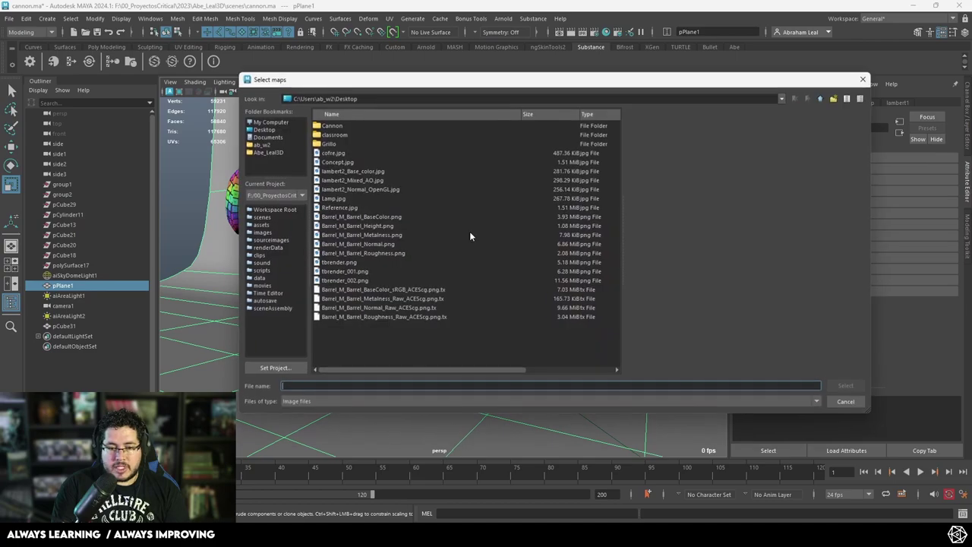
double_click(330, 128)
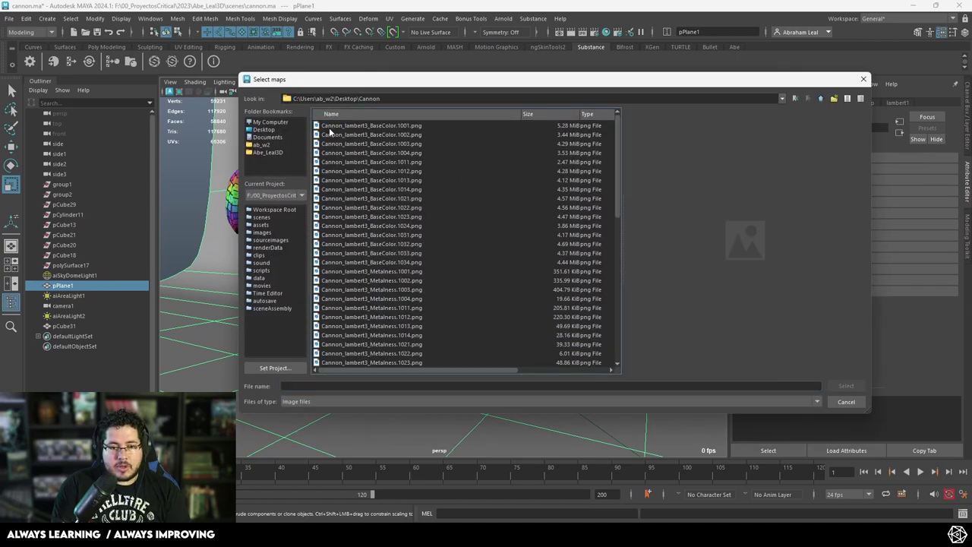
- Load the 1001 tiles of the BaseColor, Metalness, Normal and Roughness maps and apply the Arnold workflow to them
left_click(385, 126)
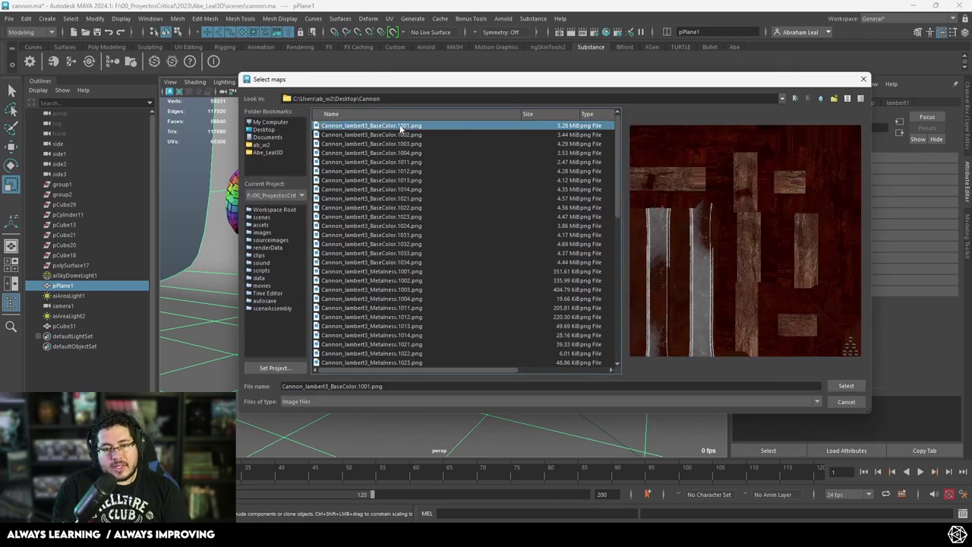
left_click(406, 275, "ctrl")
scroll(427, 296, "down", 6)
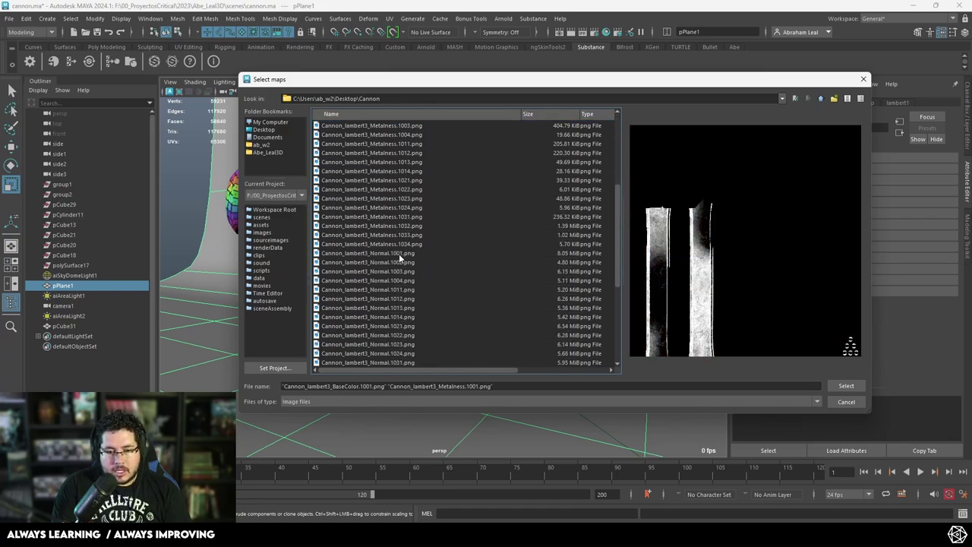
left_click(399, 253, "ctrl")
scroll(422, 272, "down", 2)
scroll(423, 276, "down", 4)
left_click(404, 236, "ctrl")
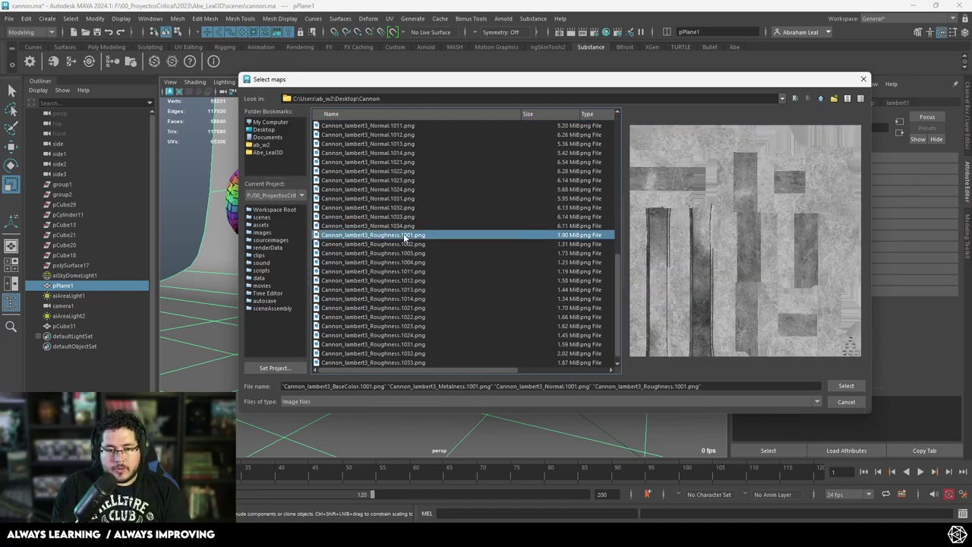
left_click(842, 387)
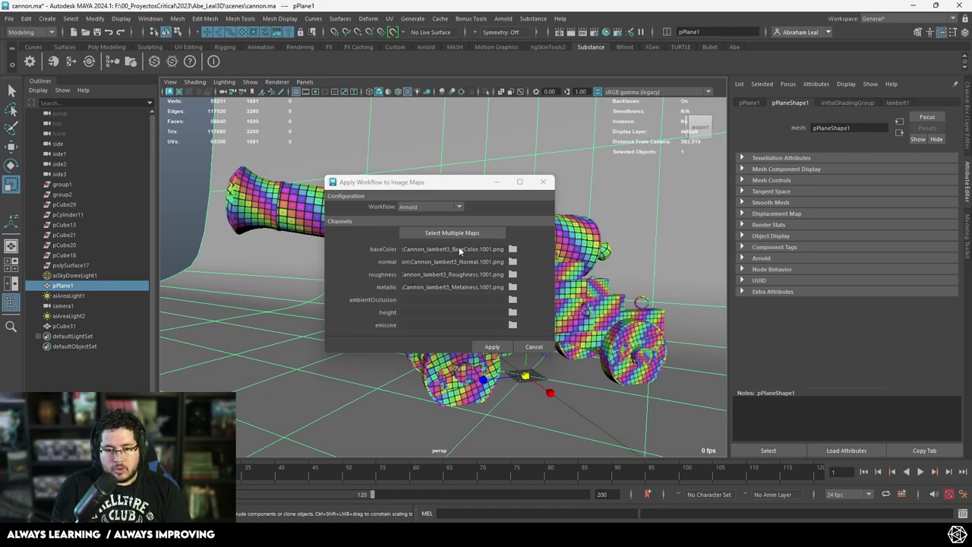
left_click(492, 346)
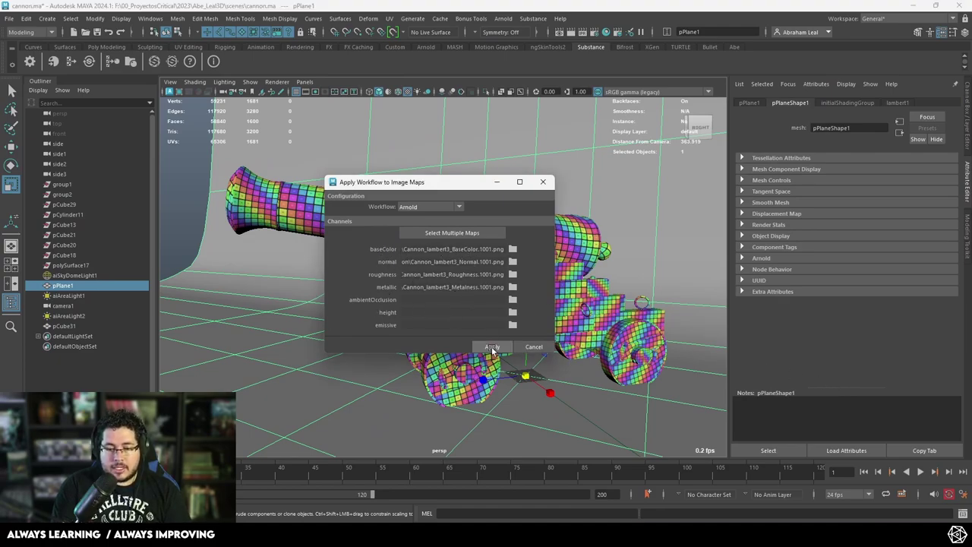
- Assign the aiStandardSurface3 material to the cannon mesh and display the material's attributes
left_click(501, 270)
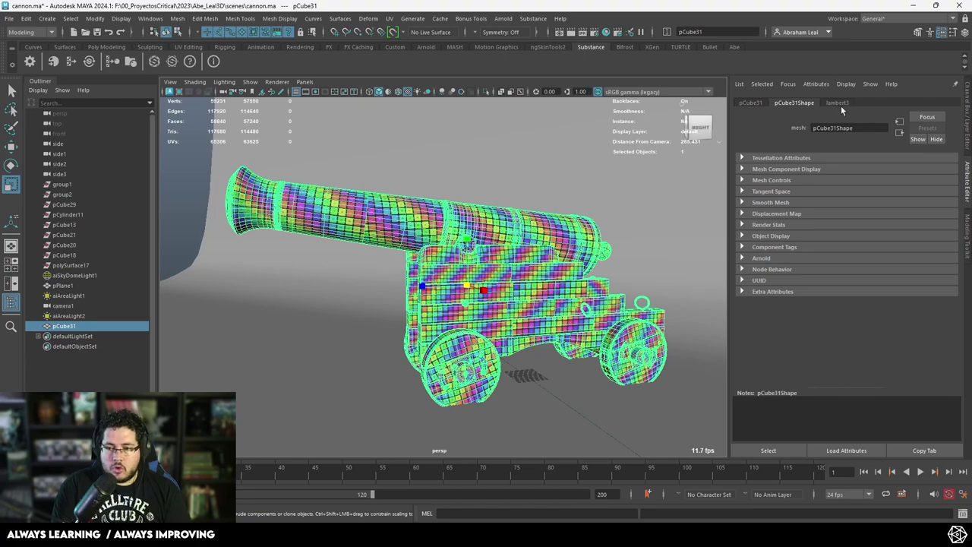
right_click_drag(526, 256, 613, 463)
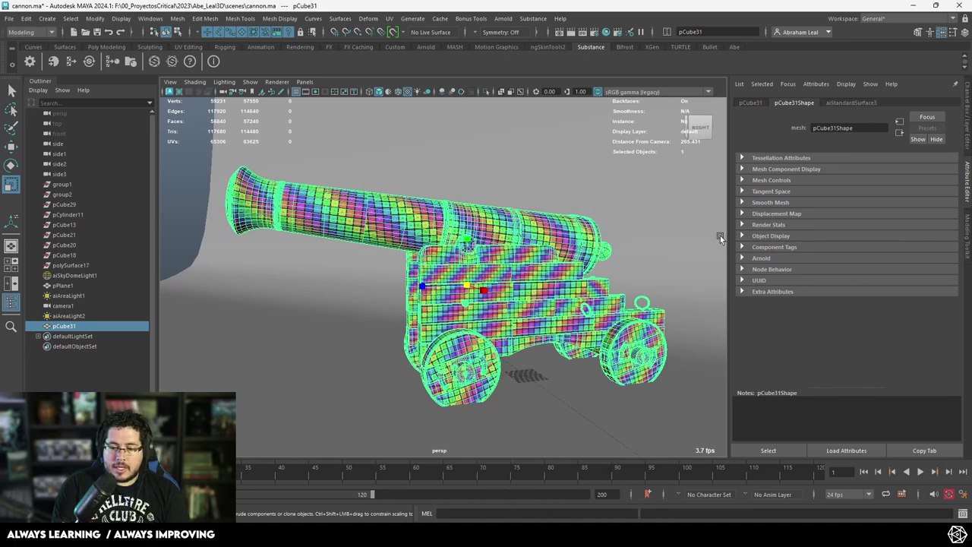
left_click(851, 102)
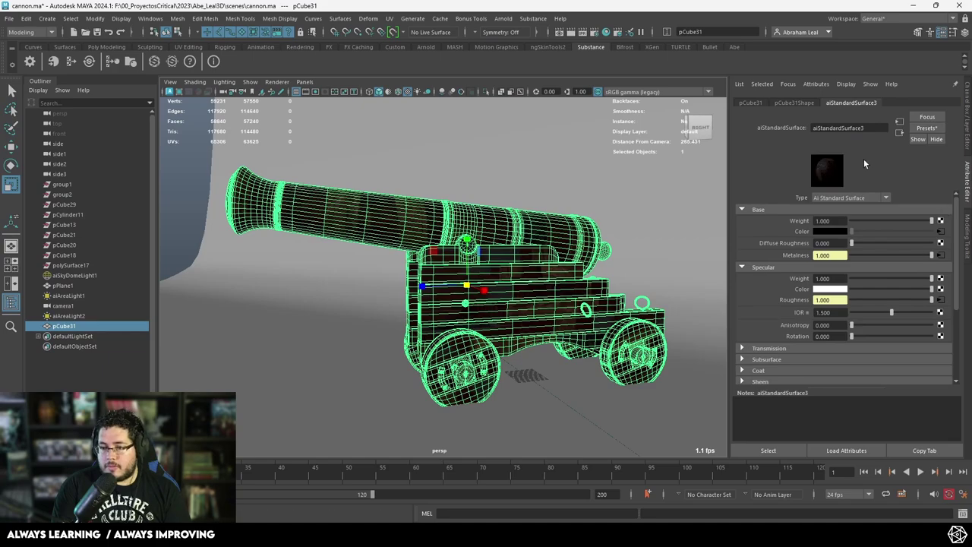
- Open the Hypershade and graph the node network of the aiStandardSurface3 material
left_click(594, 31)
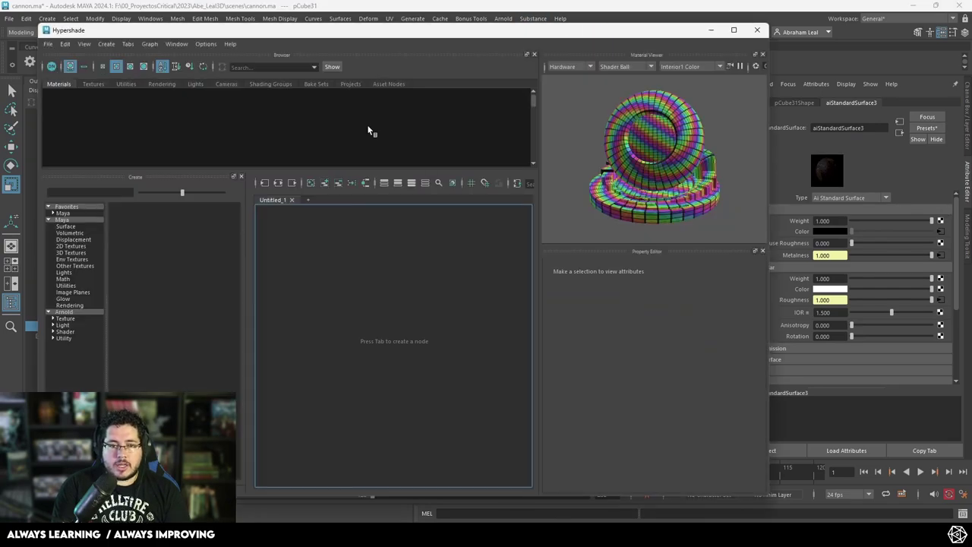
left_click(141, 115)
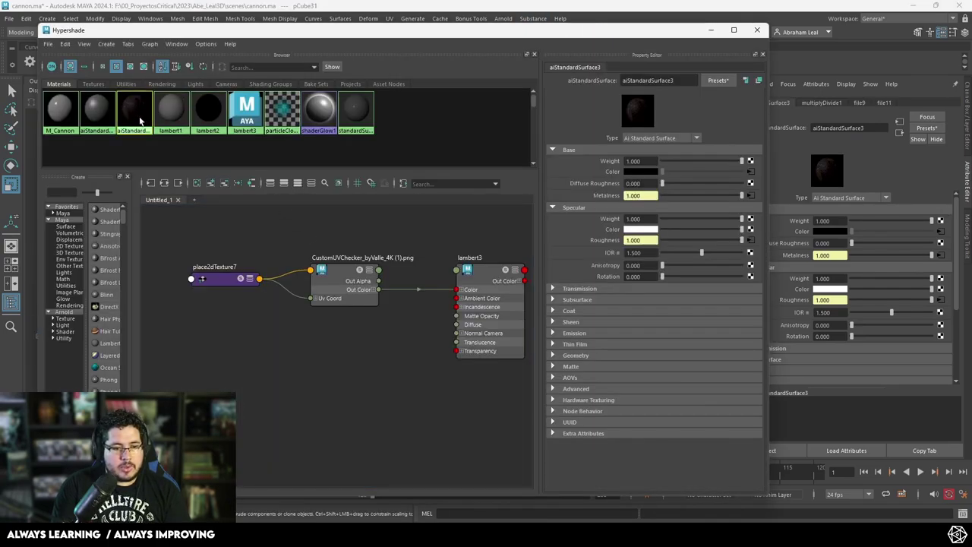
left_click(165, 184)
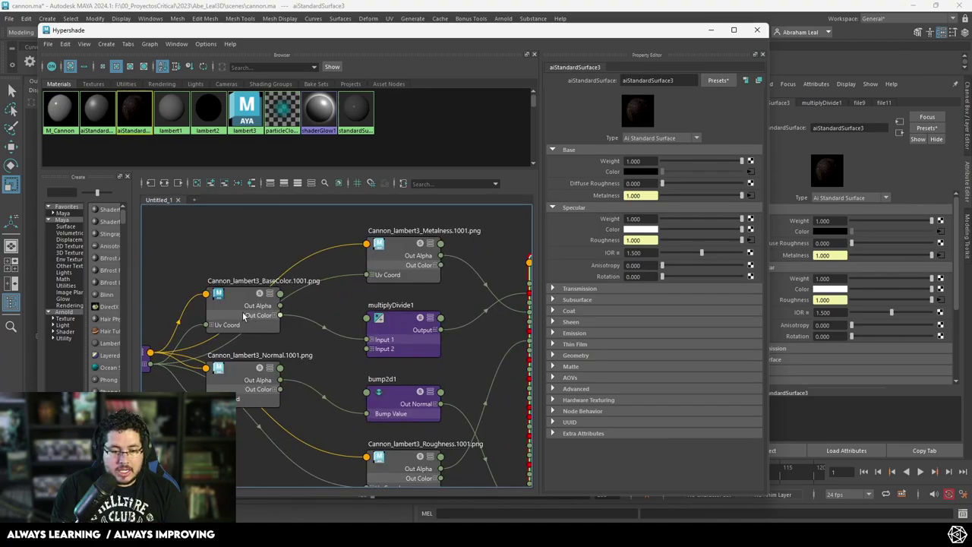
- Move the BaseColor file node clear of the other nodes and set its UV tiling mode to UDIM (Mari)
left_click(270, 225)
middle_click_drag(269, 226, 289, 307, "alt")
scroll(284, 297, "up", 2)
left_click_drag(284, 297, 306, 282)
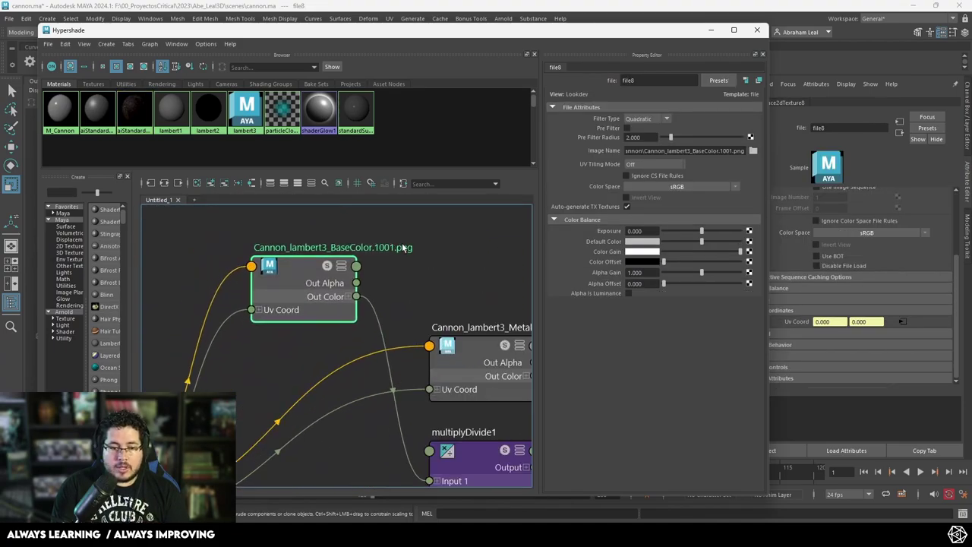
middle_click_drag(402, 245, 377, 264, "alt")
left_click(645, 165)
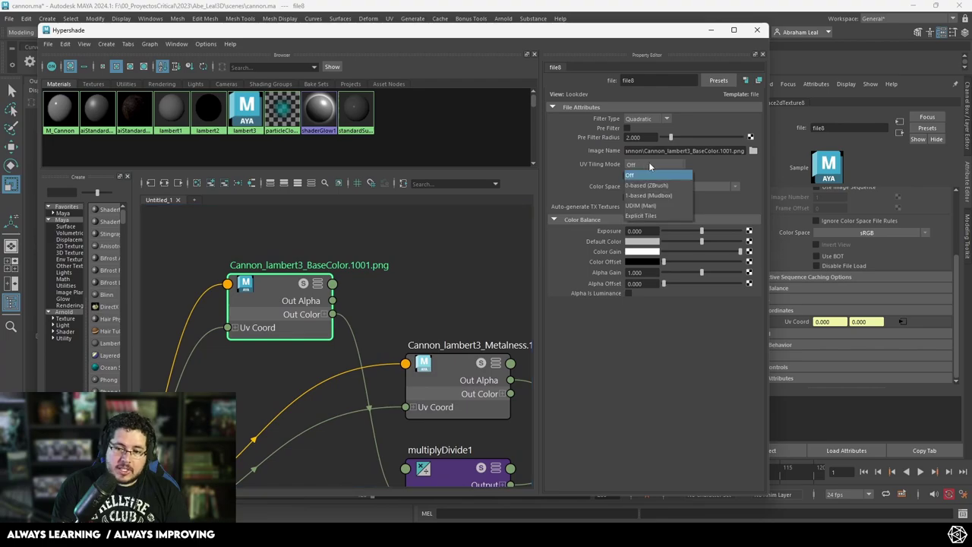
left_click(640, 206)
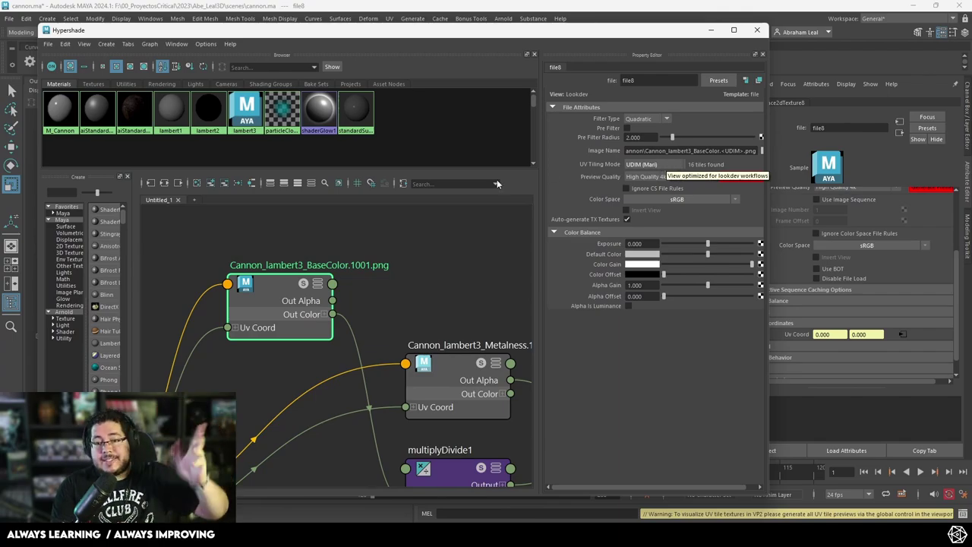
- Set the UV tiling mode of the Metalness file node to UDIM (Mari)
scroll(416, 295, "down", 2)
middle_click_drag(419, 270, 398, 220, "alt")
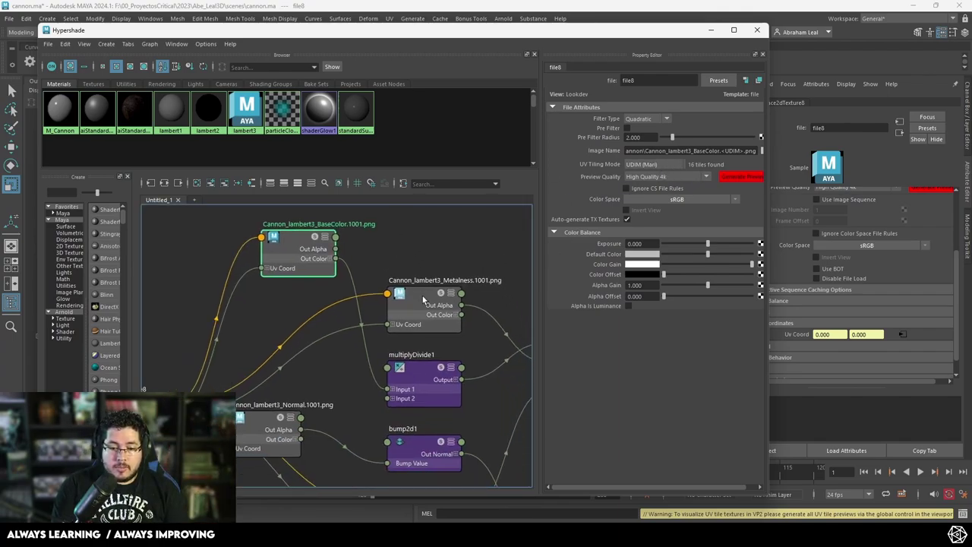
left_click(422, 296)
left_click(663, 167)
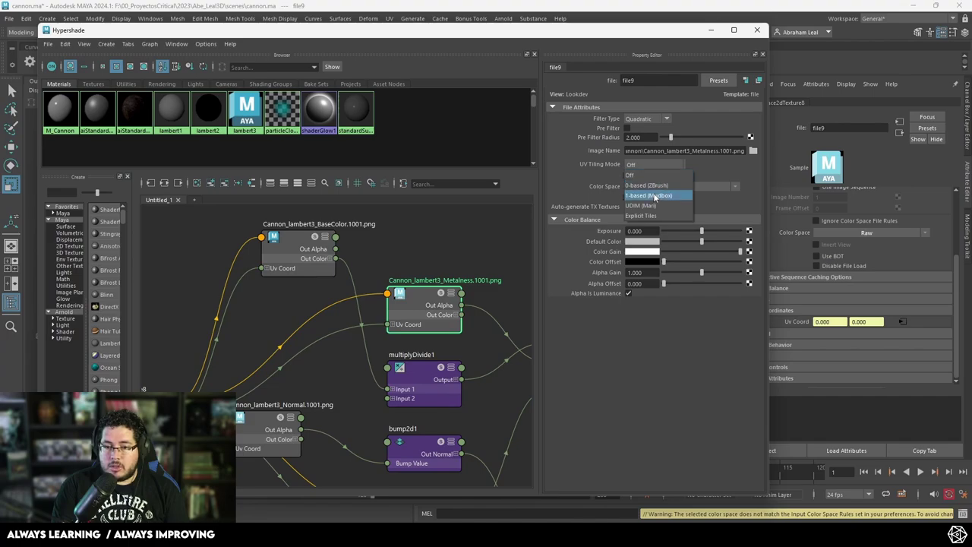
left_click(650, 191)
- Set the UV tiling mode of the Normal file node to UDIM (Mari)
middle_click_drag(425, 266, 411, 194, "alt")
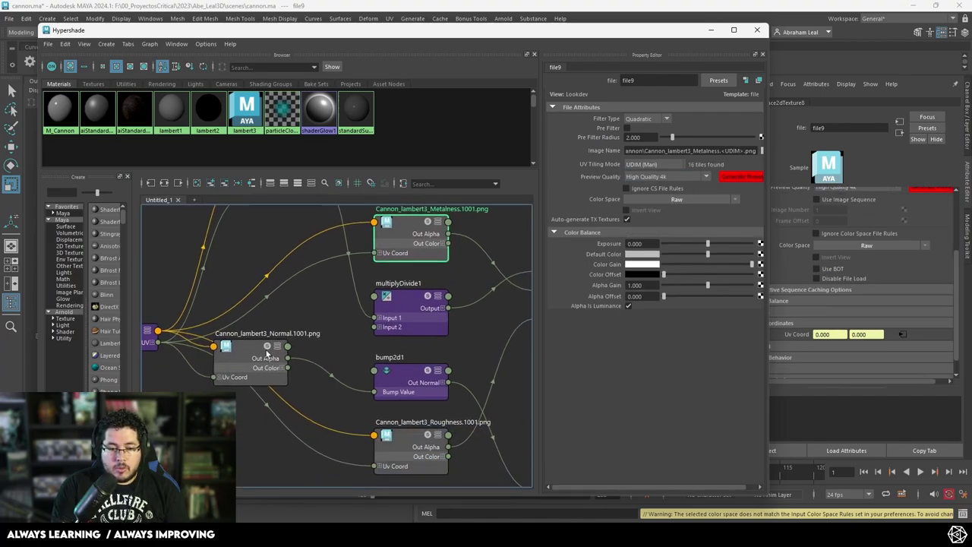
left_click(265, 351)
left_click(662, 165)
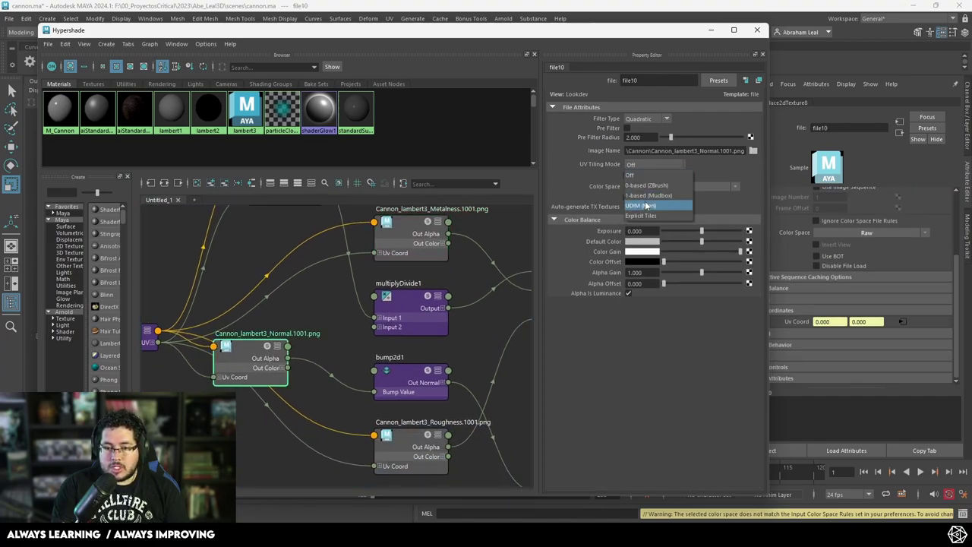
left_click(655, 202)
- Set the UV tiling mode of the Roughness file node to UDIM (Mari)
middle_click_drag(393, 413, 359, 344, "alt")
left_click(389, 382)
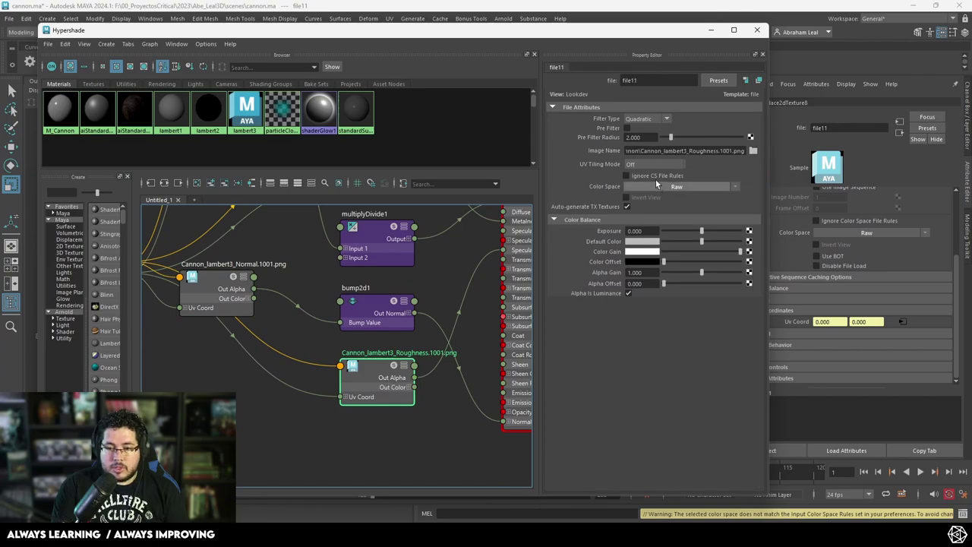
left_click(653, 164)
left_click(648, 205)
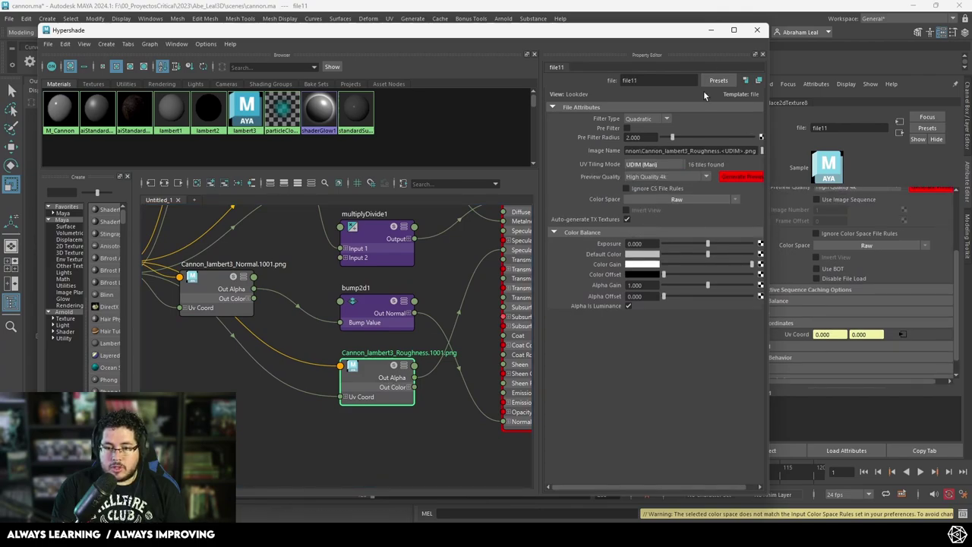
- Minimize the Hypershade and inspect the cannon's material from several angles in the perspective viewport
left_click(710, 32)
right_click_drag(530, 190, 395, 285, "alt")
left_click_drag(395, 285, 356, 250, "alt")
right_click_drag(357, 250, 420, 289, "alt")
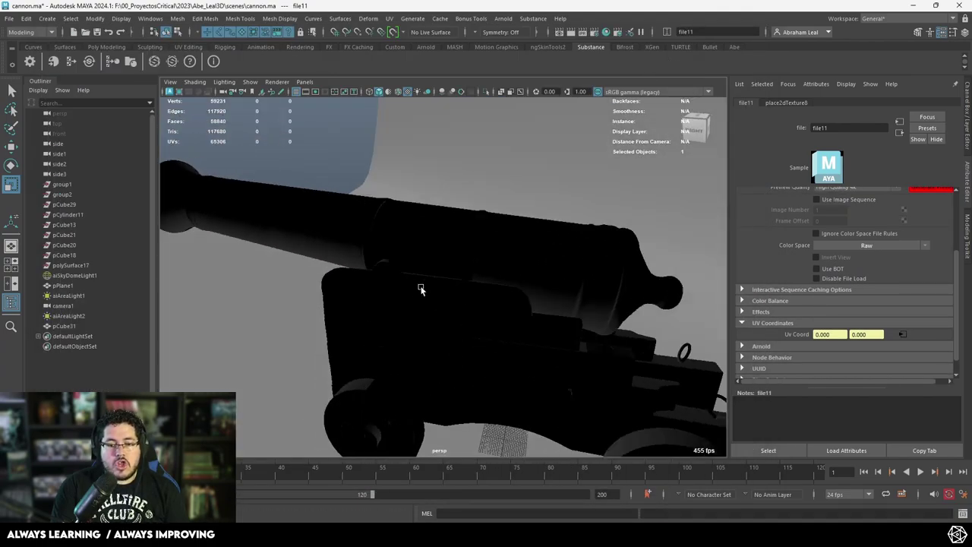
left_click_drag(420, 289, 486, 281, "alt")
mouse_move(486, 281)
right_mouse_down("alt")
mouse_move(395, 251)
mouse_move(480, 295)
right_mouse_up("alt")
- Return to the Hypershade, set the BaseColor file's preview quality to Low Quality 1k and generate its UV tile preview
key("alt+Tab")
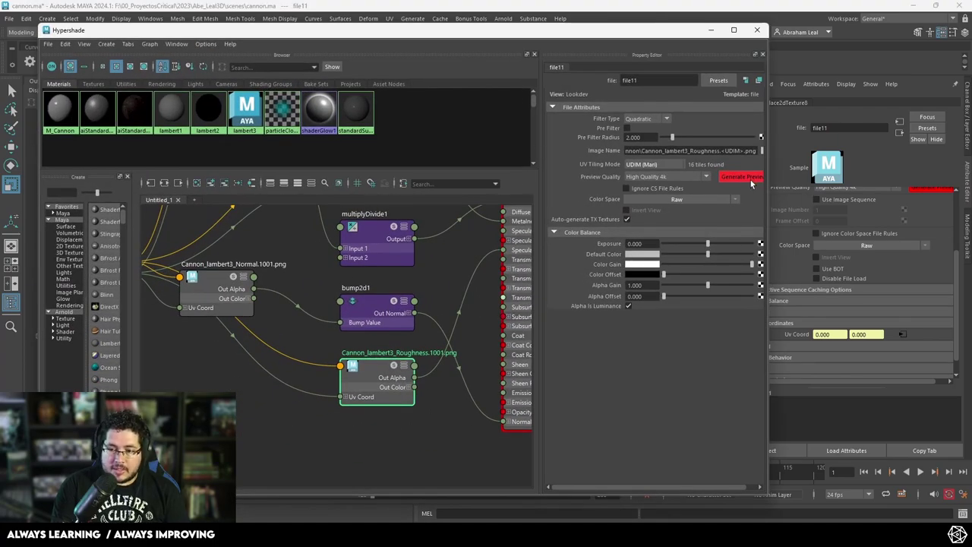
middle_click_drag(452, 269, 467, 339, "alt")
scroll(291, 295, "down", 4)
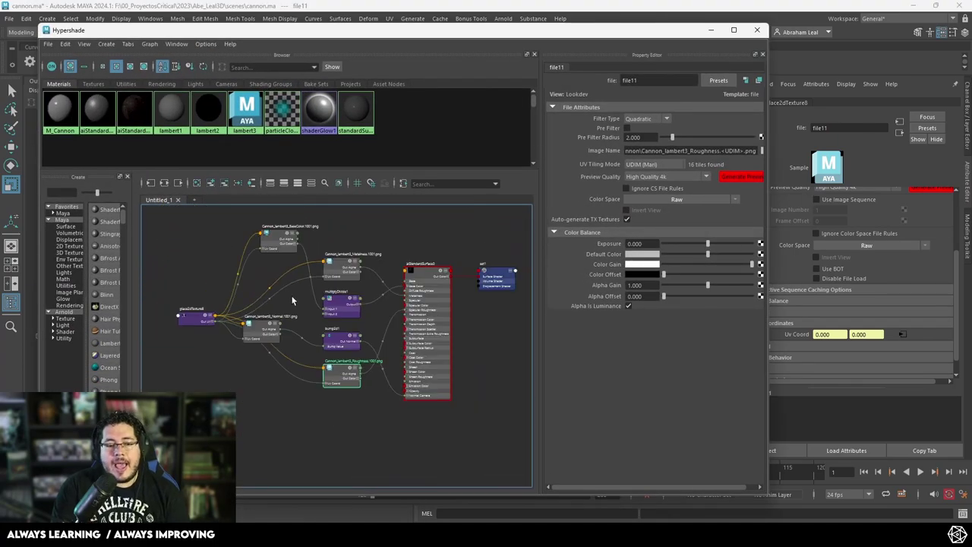
scroll(306, 285, "up", 2)
middle_click_drag(268, 264, 281, 320, "alt")
left_click(277, 288)
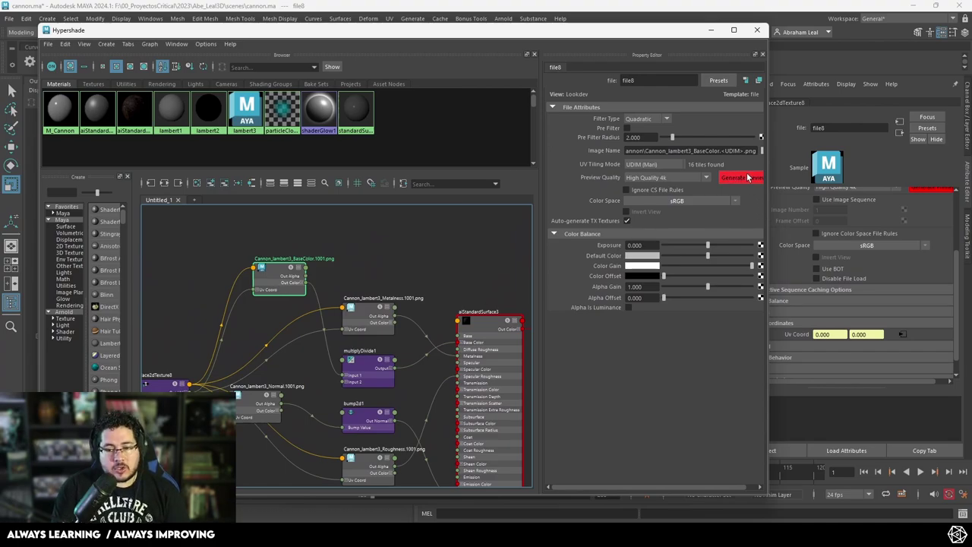
left_click(688, 177)
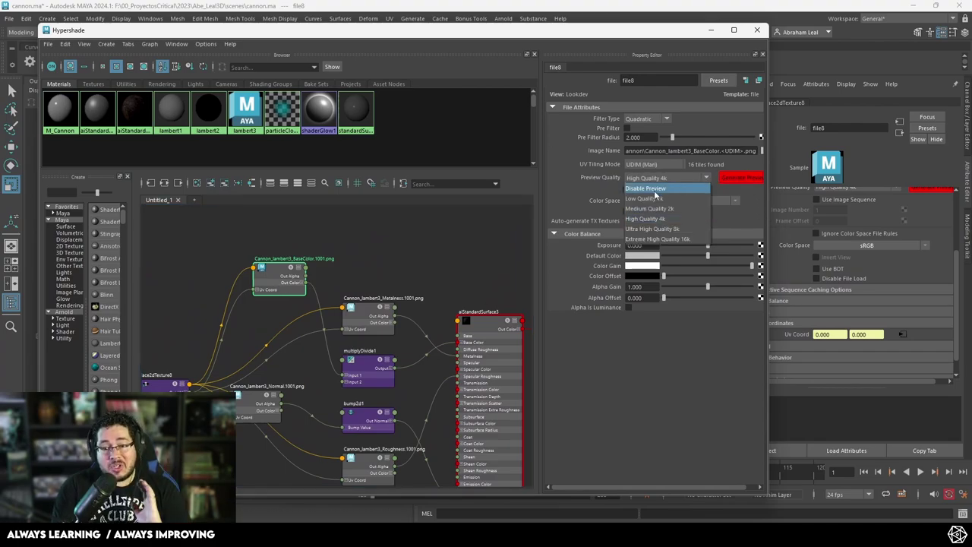
left_click(666, 200)
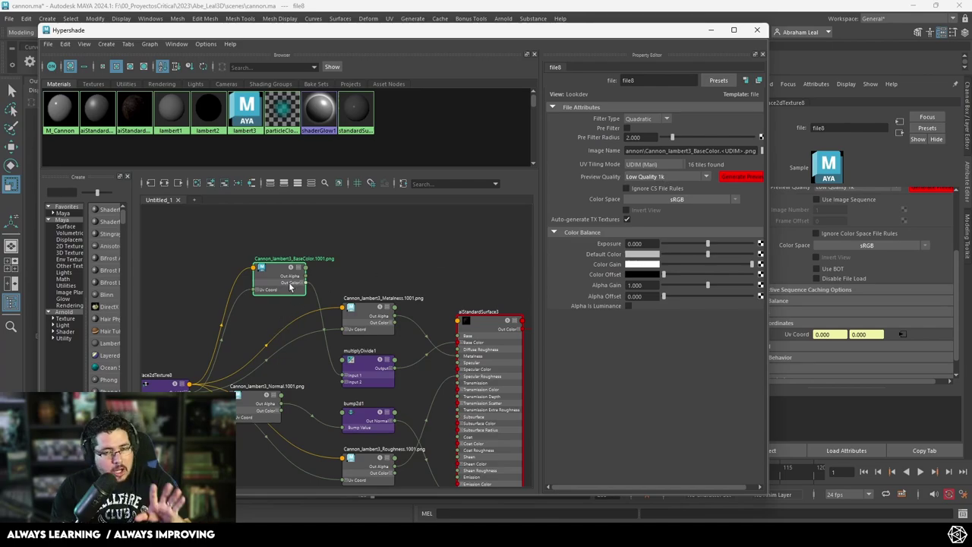
left_click(742, 178)
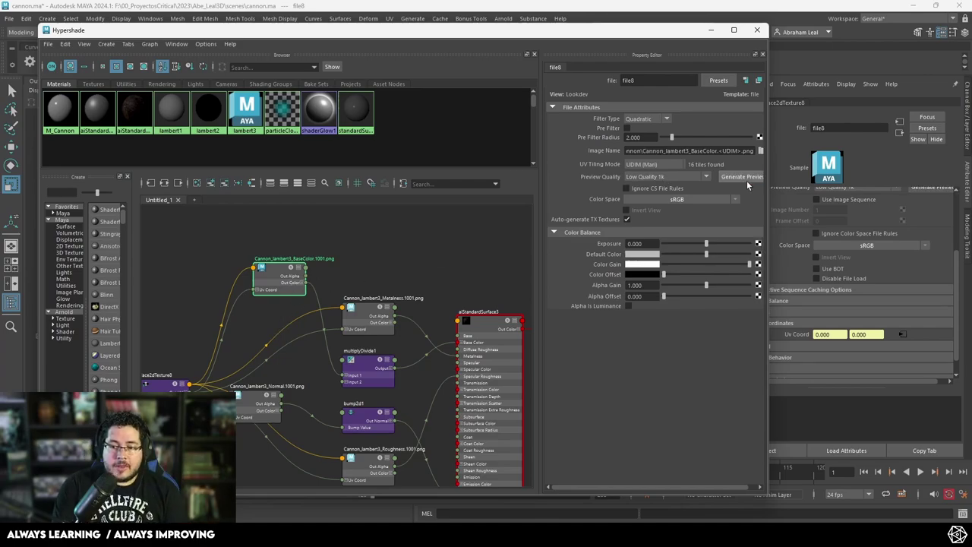
- Minimize the Hypershade and display the scene with the default material in the viewport
left_click(712, 31)
left_click_drag(448, 250, 403, 281, "alt")
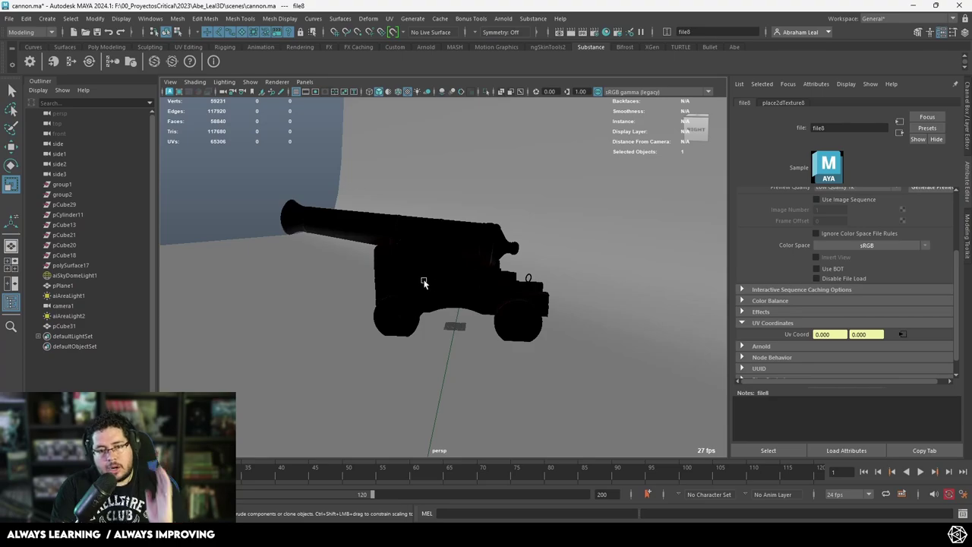
left_click(388, 92)
left_click_drag(439, 229, 480, 263, "alt")
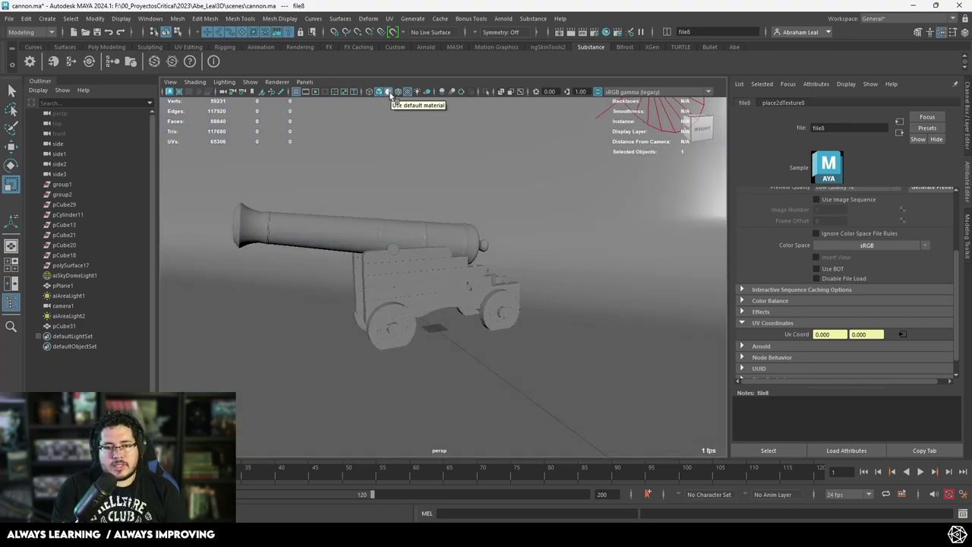
mouse_move(434, 246)
left_mouse_down("alt")
mouse_move(340, 252)
mouse_move(425, 244)
left_mouse_up("alt")
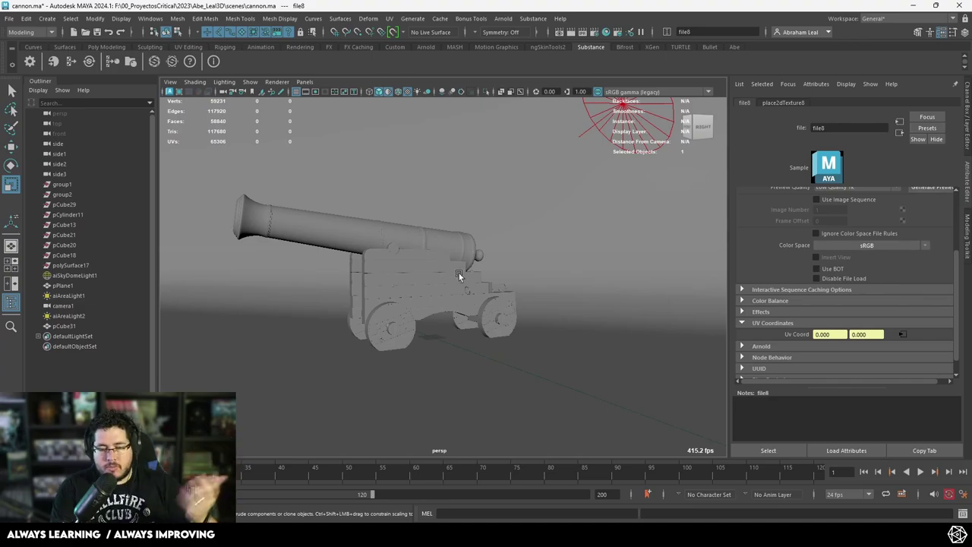
- Load dancing_hall_4k.exr from the sourceimages folder as the image of the sky dome light's file texture
scroll(459, 277, "down", 5)
left_click_drag(458, 282, 260, 250, "alt")
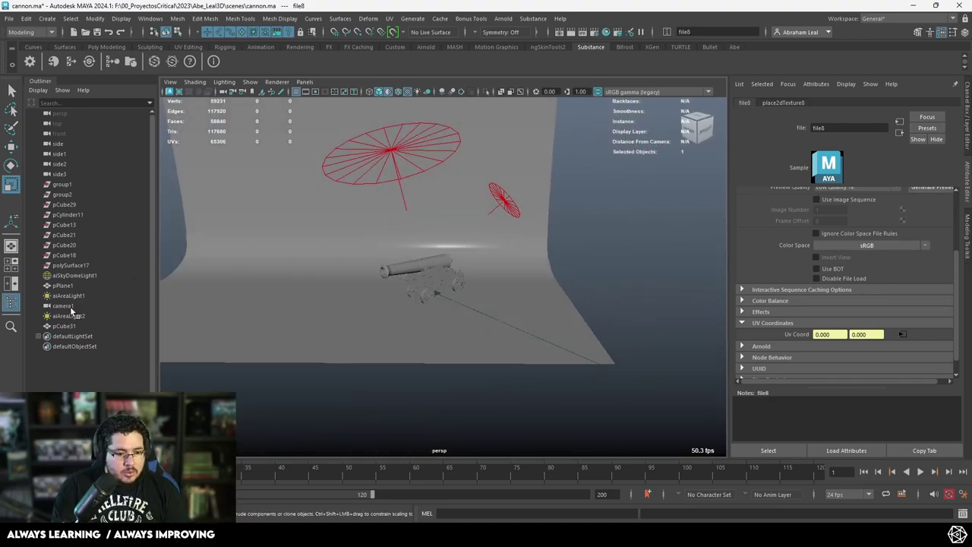
scroll(477, 293, "down", 3)
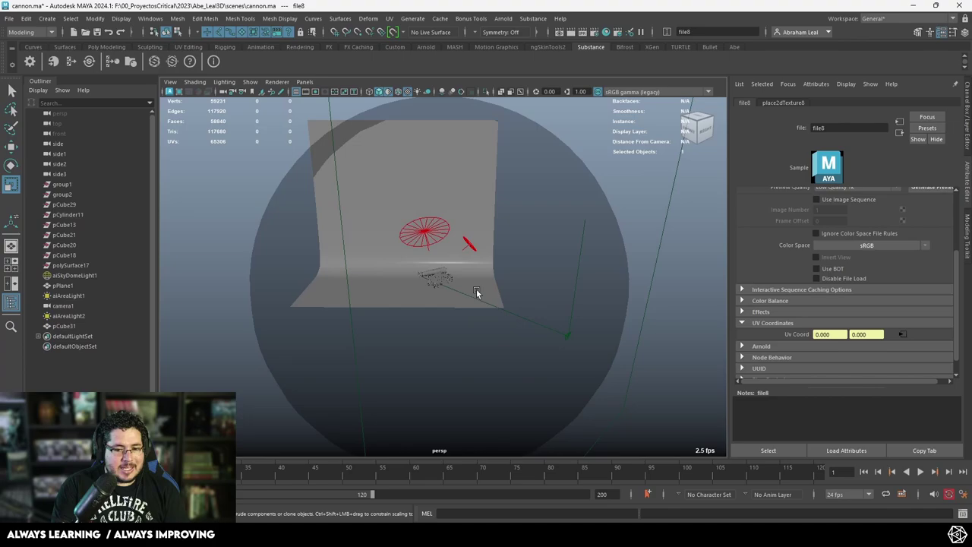
left_click(592, 211)
left_click(942, 209)
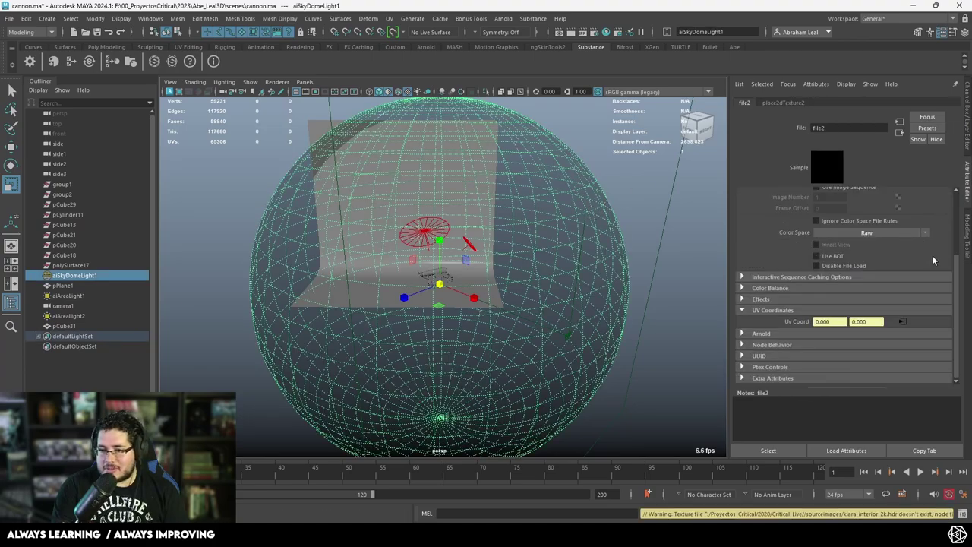
left_click(942, 242)
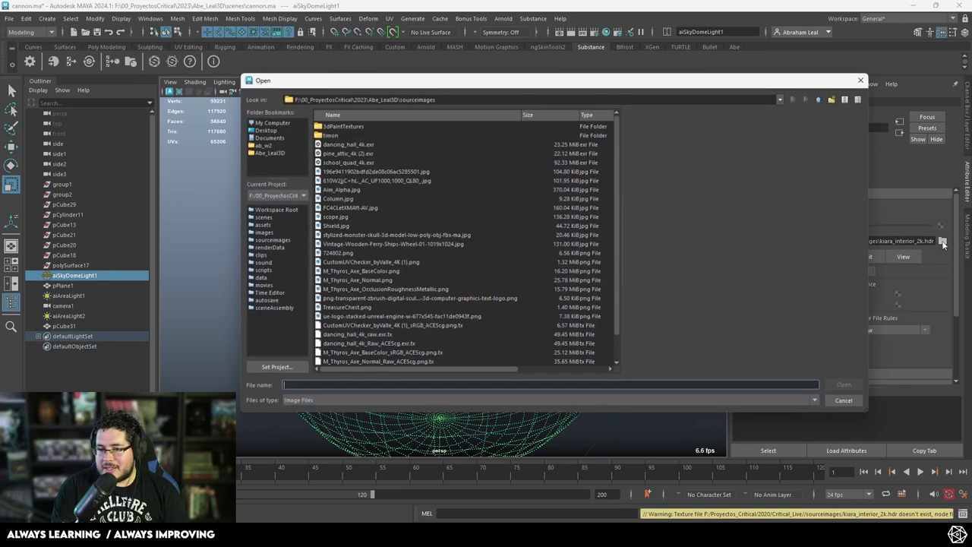
left_click(345, 145)
left_click(846, 387)
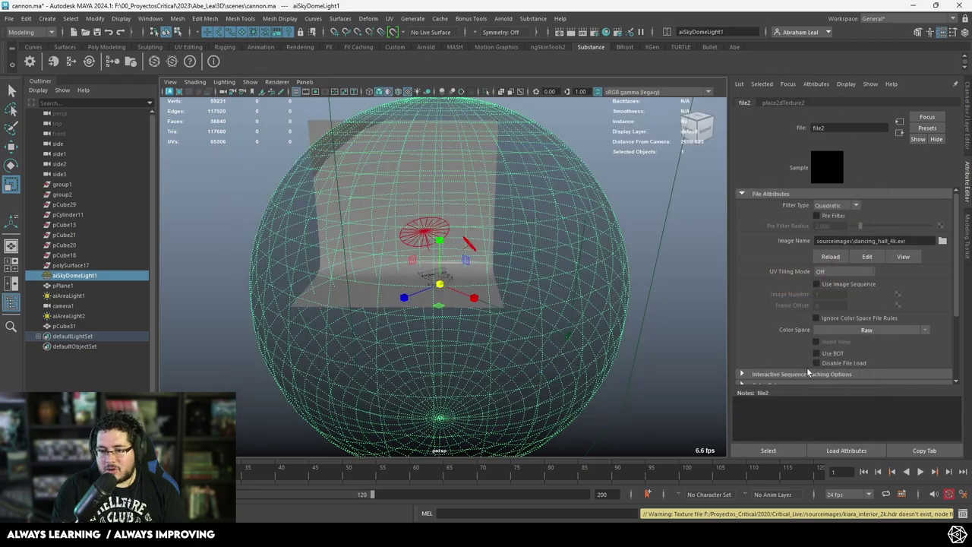
- Look through camera1 in the viewport
left_click(63, 305)
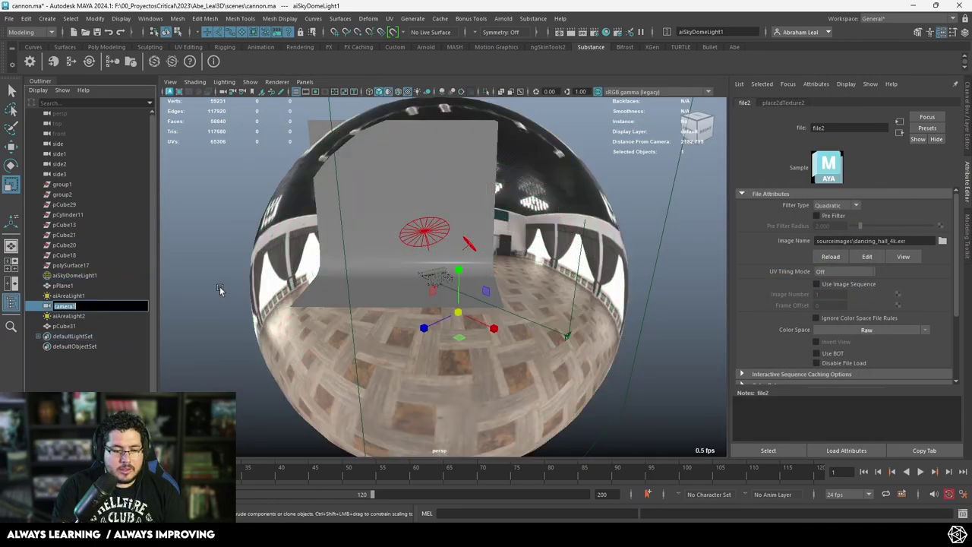
left_click(305, 82)
left_click(337, 123)
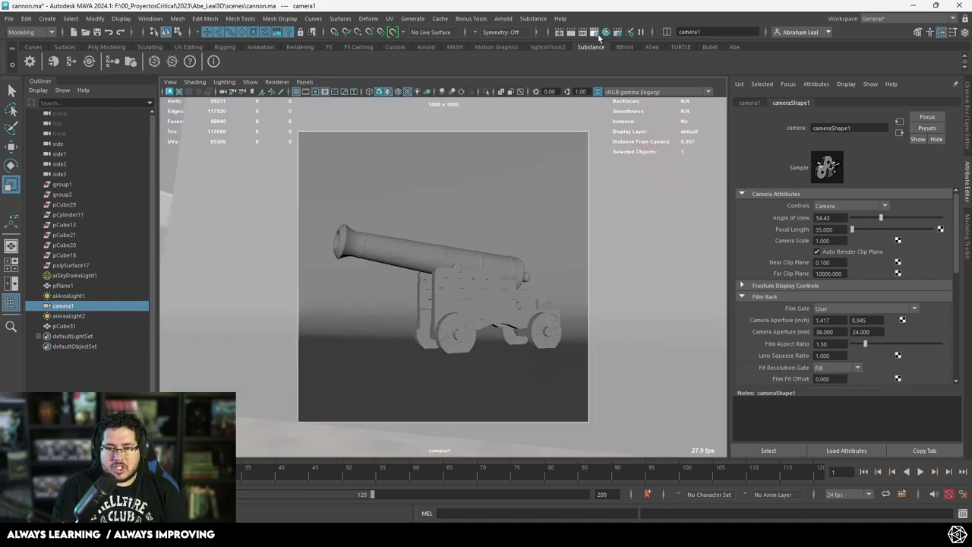
- Set the render image size to the HD_1080 preset (1920 x 1080) in the render settings
left_click(583, 33)
scroll(201, 365, "down", 10)
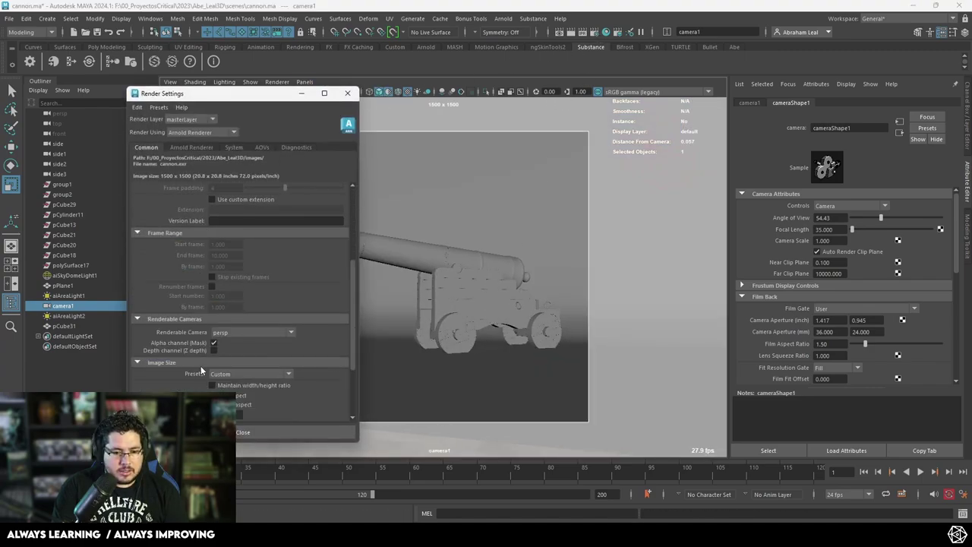
left_click(251, 280)
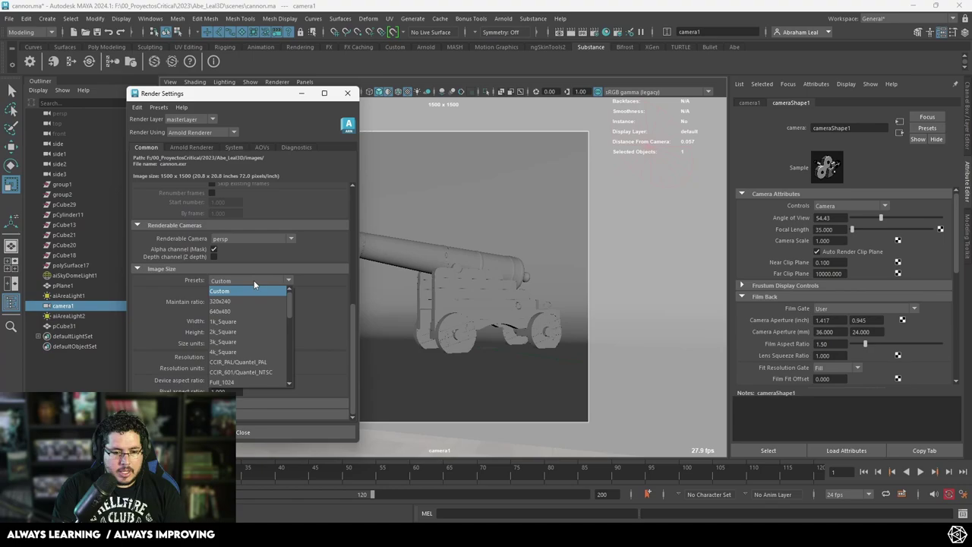
scroll(233, 354, "down", 3)
left_click(221, 331)
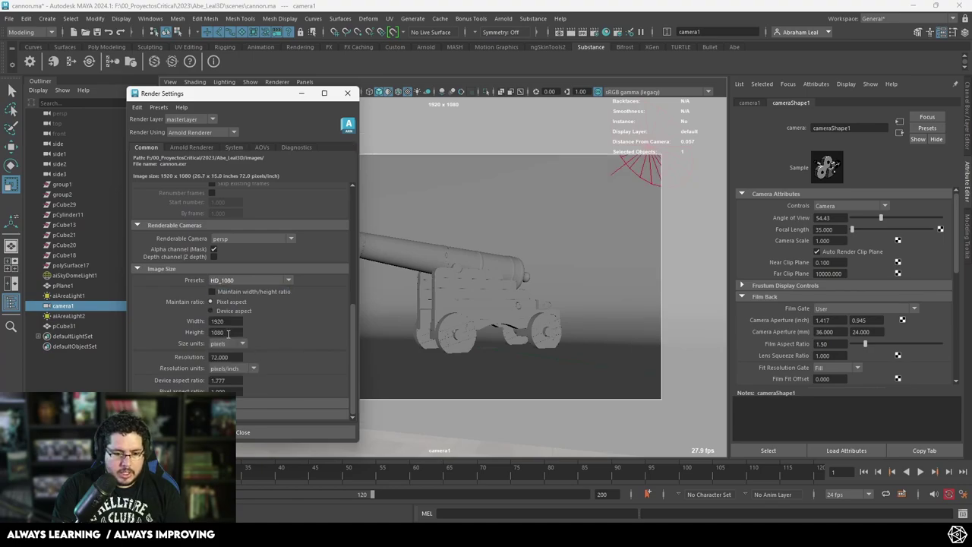
left_click(347, 93)
- Frame the cannon closer in camera1 and lower the backdrop plane slightly beneath the cannon's wheels
mouse_move(467, 258)
left_mouse_down("alt")
mouse_move(459, 244)
mouse_move(465, 249)
left_mouse_up("alt")
left_click(526, 370)
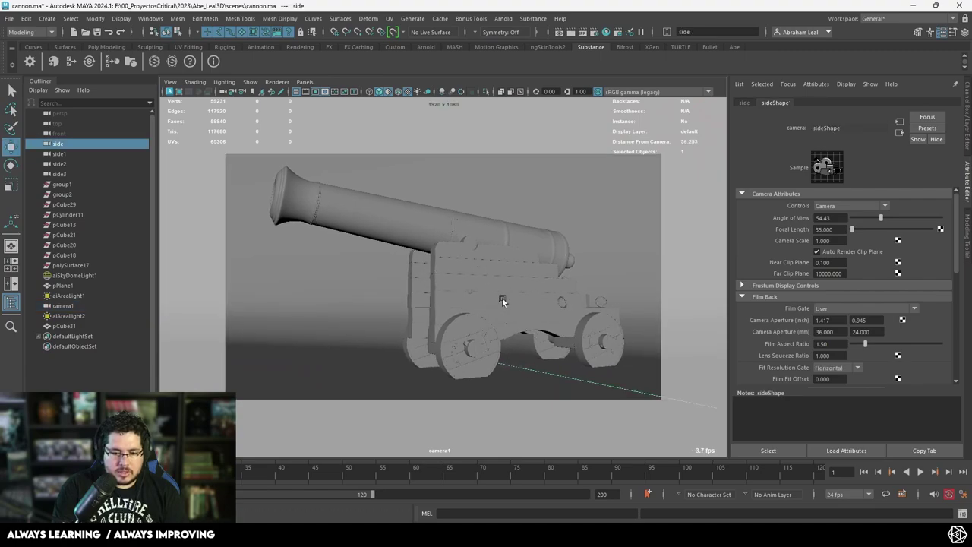
left_click(347, 379)
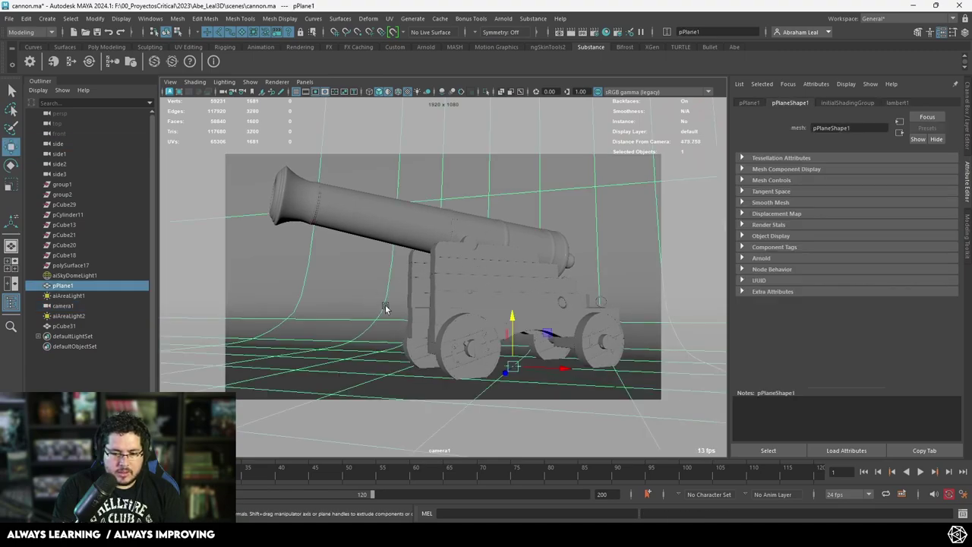
left_click_drag(510, 313, 513, 322)
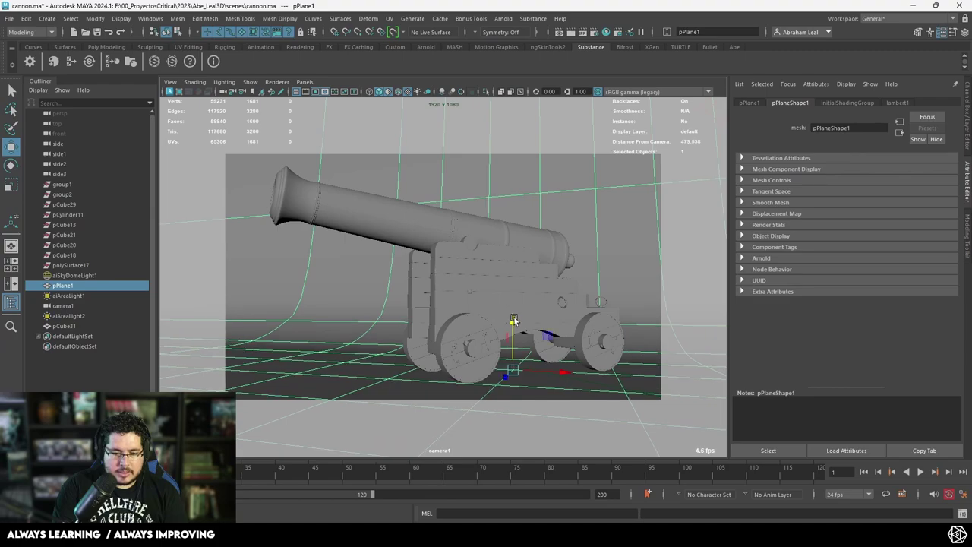
- Save the scene, and try to render it with Arnold after checking the render device in the system settings
left_click(73, 295)
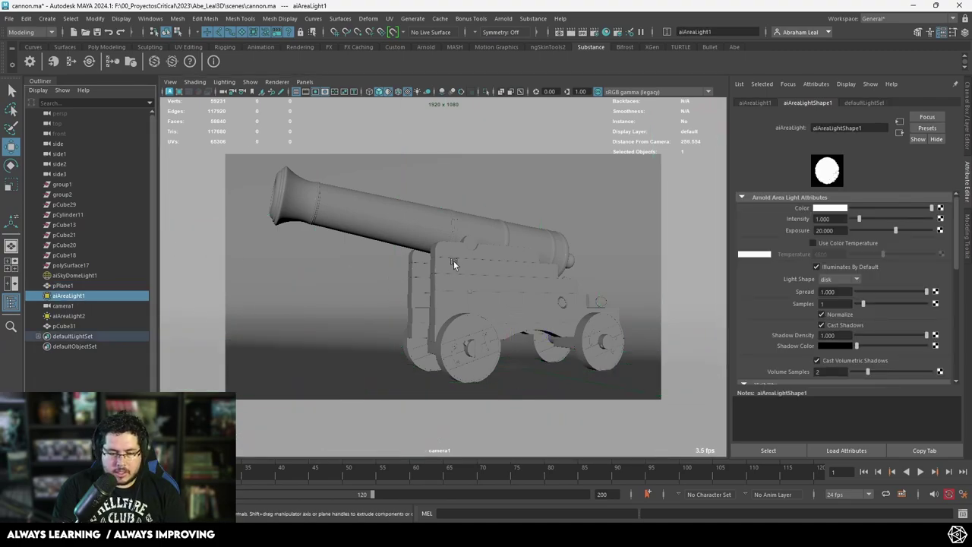
key("ctrl+s")
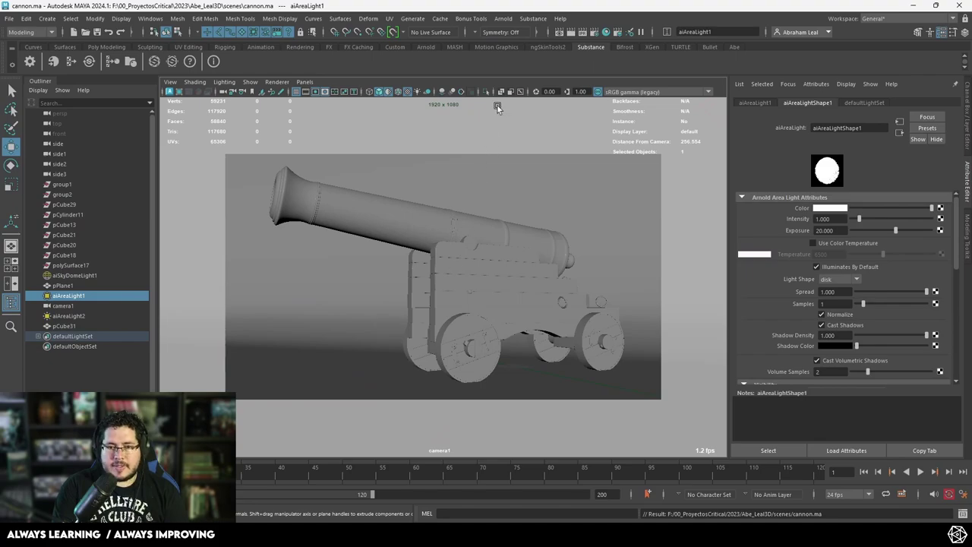
left_click(503, 19)
left_click(649, 10)
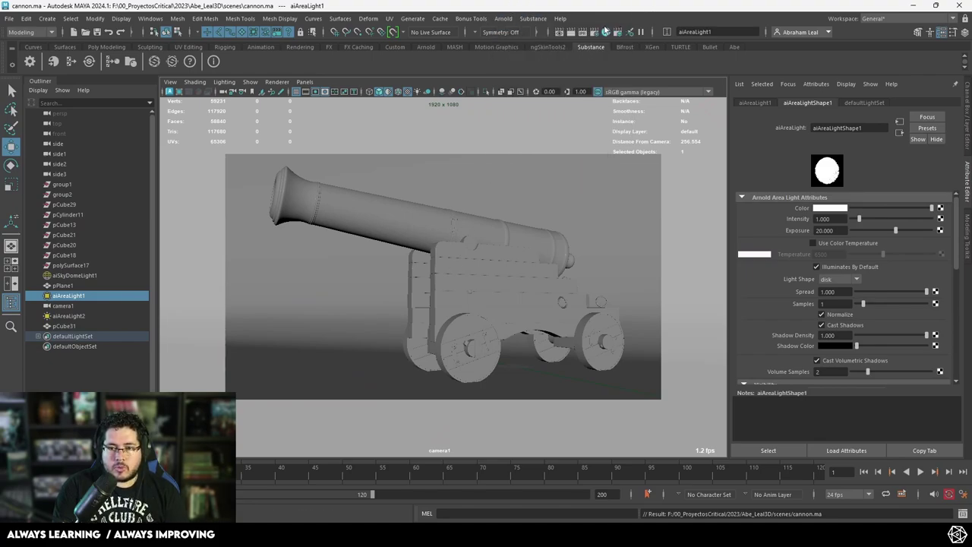
left_click(604, 31)
left_click(234, 147)
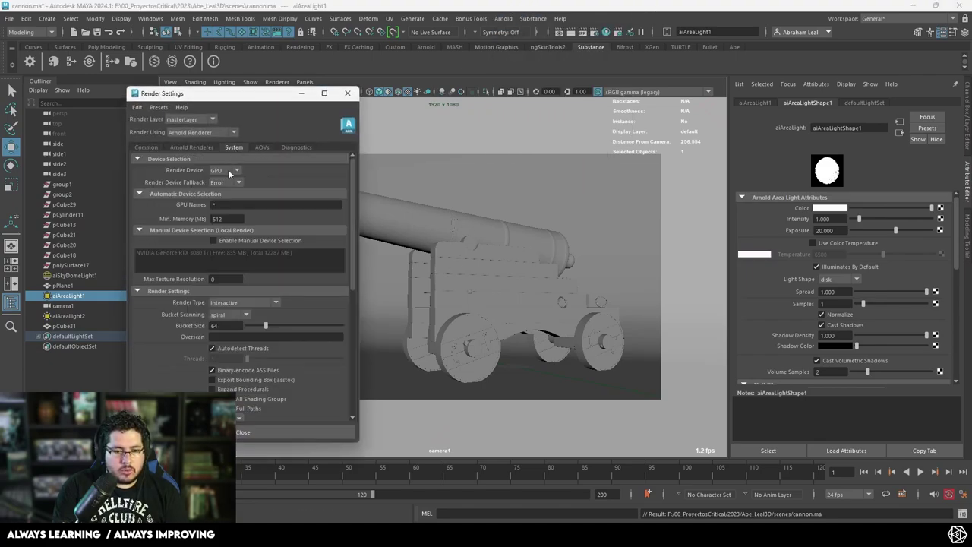
left_click(347, 93)
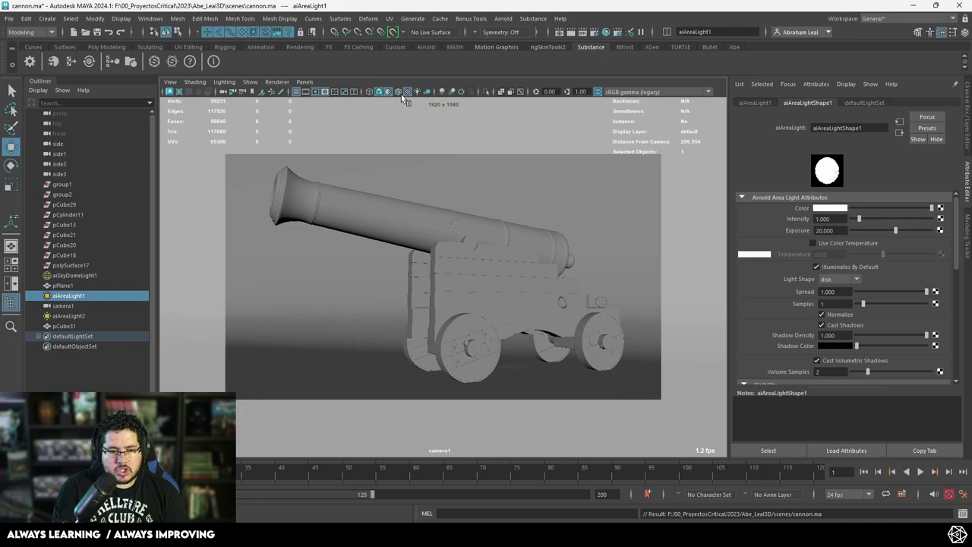
left_click(504, 18)
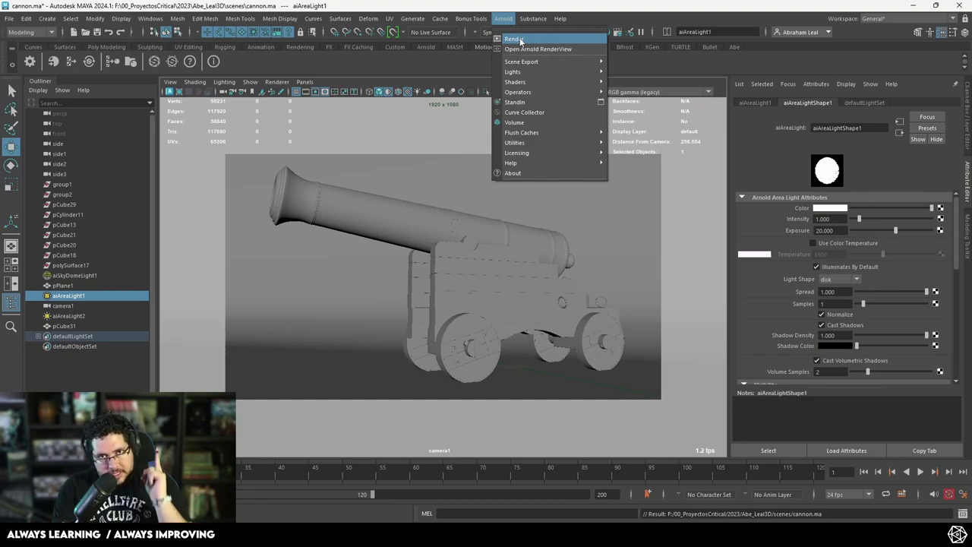
left_click(520, 40)
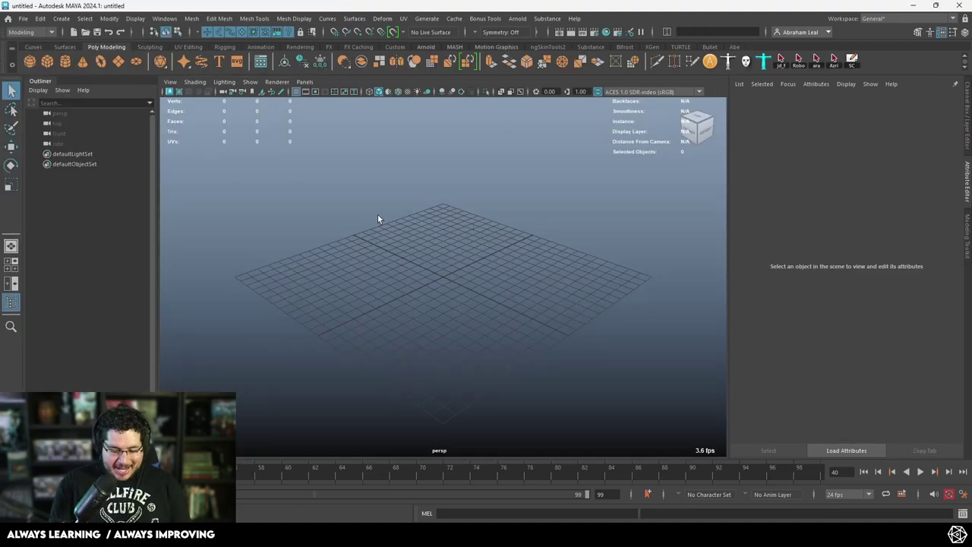
- Open the cannon.ma scene and display the aiStandardSurface3 material attributes of the cannon mesh
key("ctrl+o")
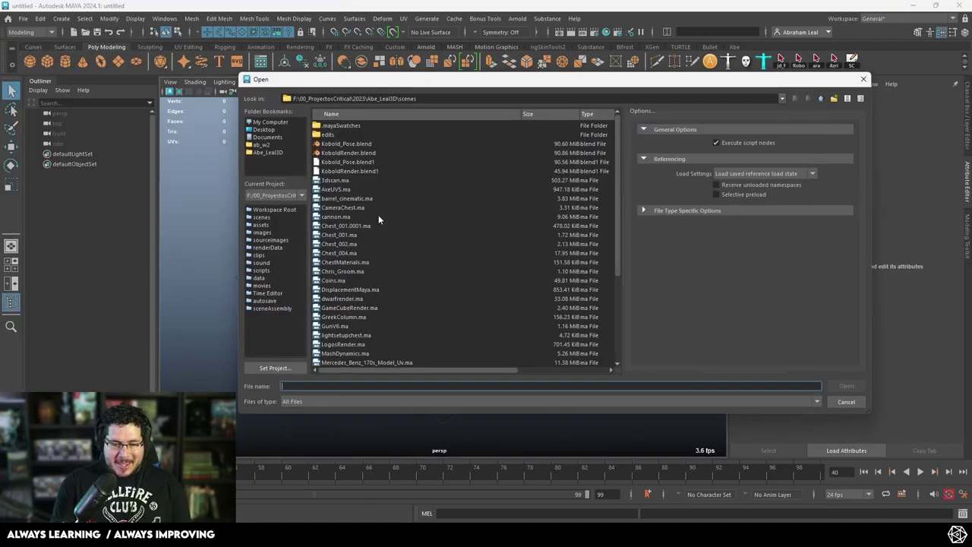
double_click(334, 218)
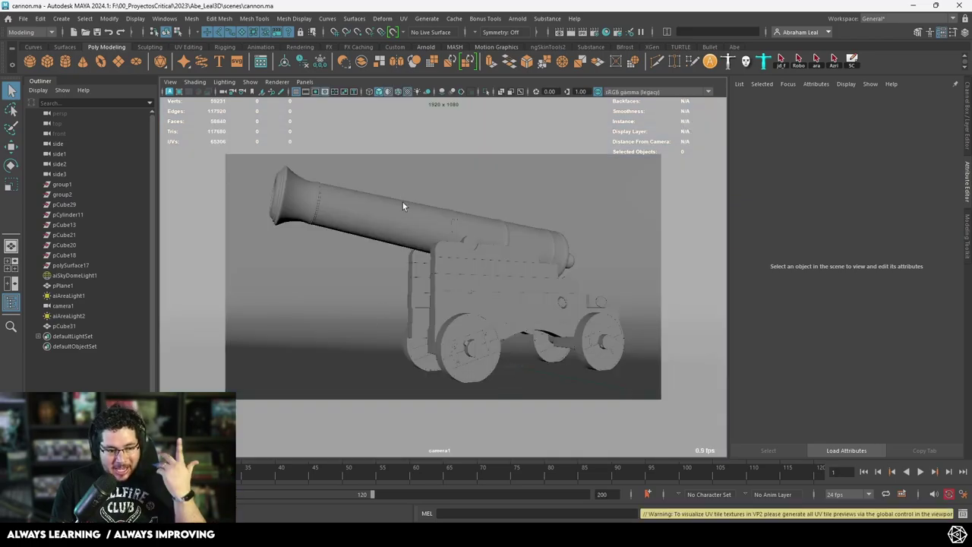
left_click(450, 230)
left_click(854, 102)
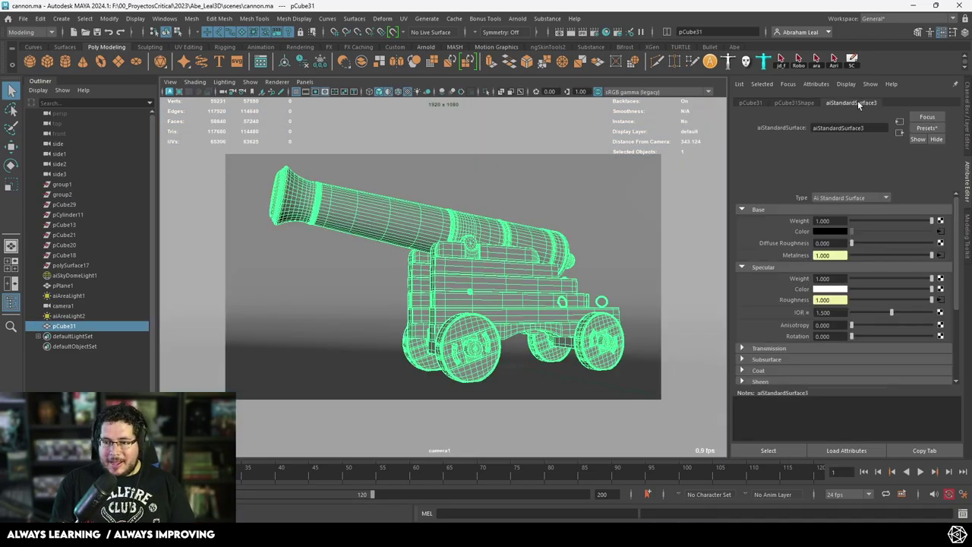
- Check the scene textures in Arnold's TX Manager by refreshing its texture list, and close it
left_click(524, 23)
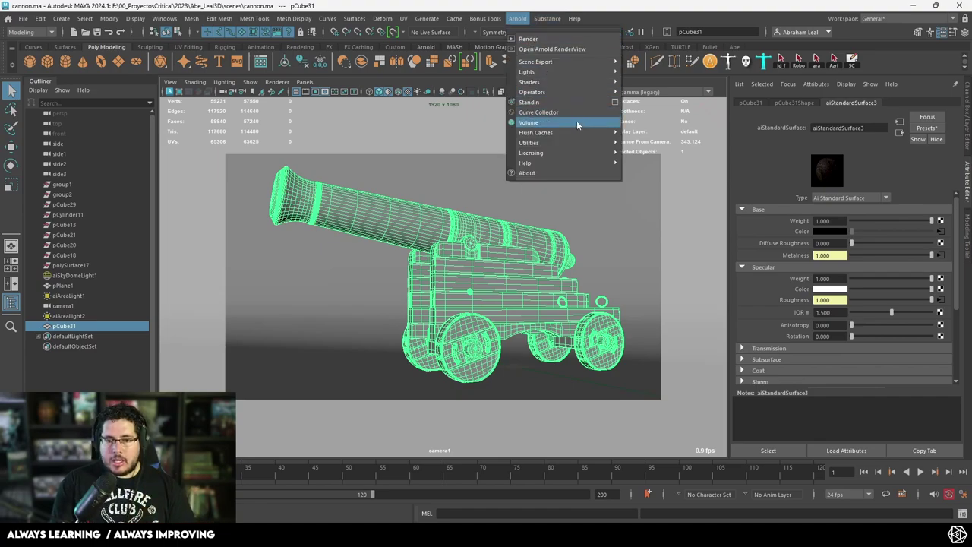
mouse_move(569, 141)
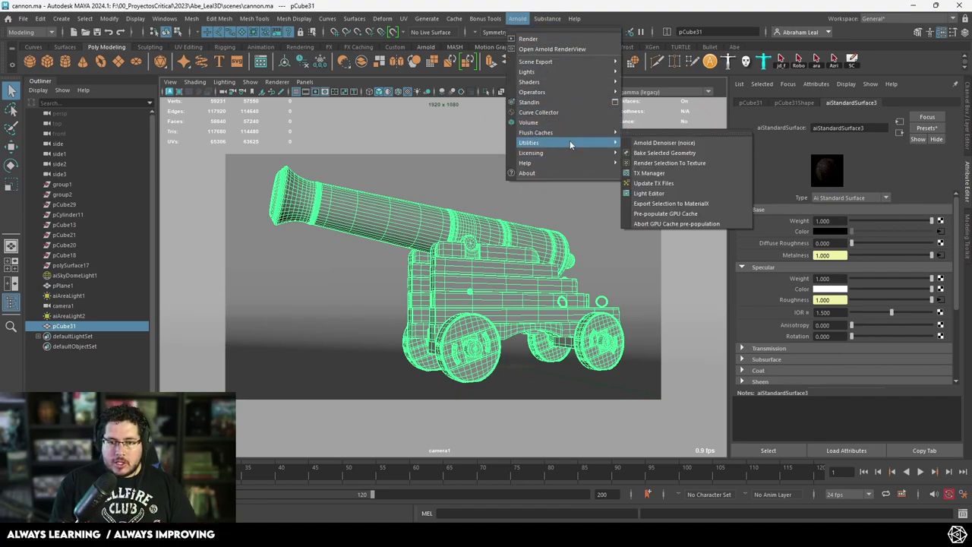
left_click(652, 173)
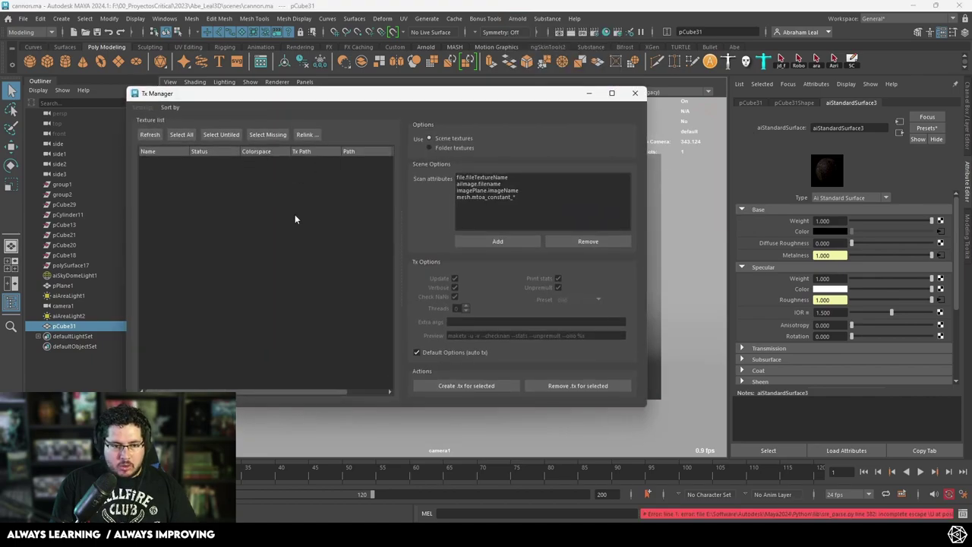
left_click(149, 134)
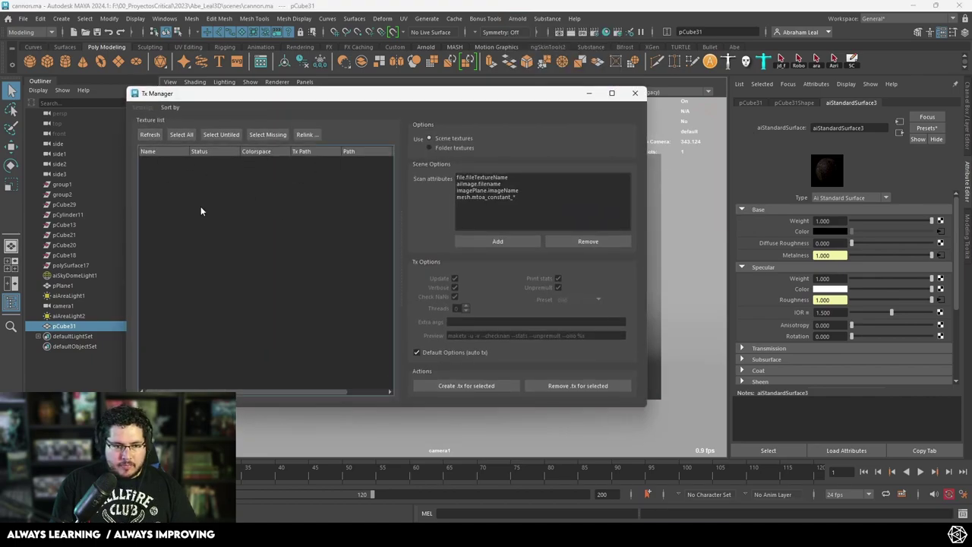
left_click(154, 137)
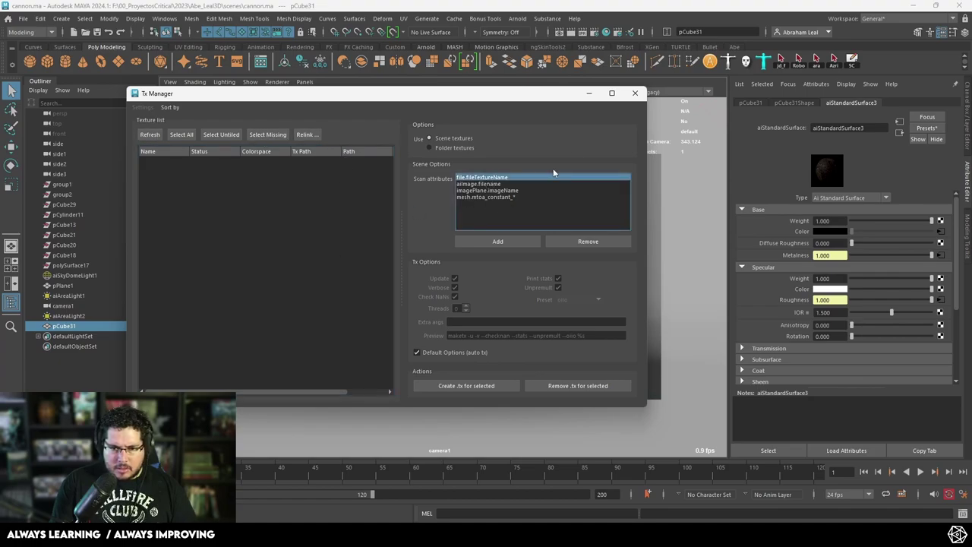
left_click(635, 93)
- Check the BaseColor file node connected to the cannon's material and update the scene's TX files with the Arnold utility
left_click(940, 231)
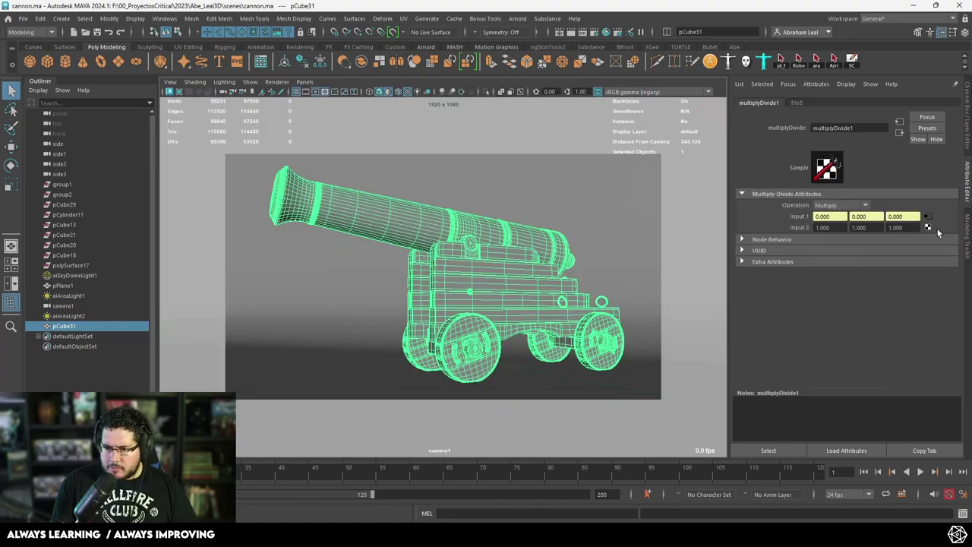
left_click(791, 103)
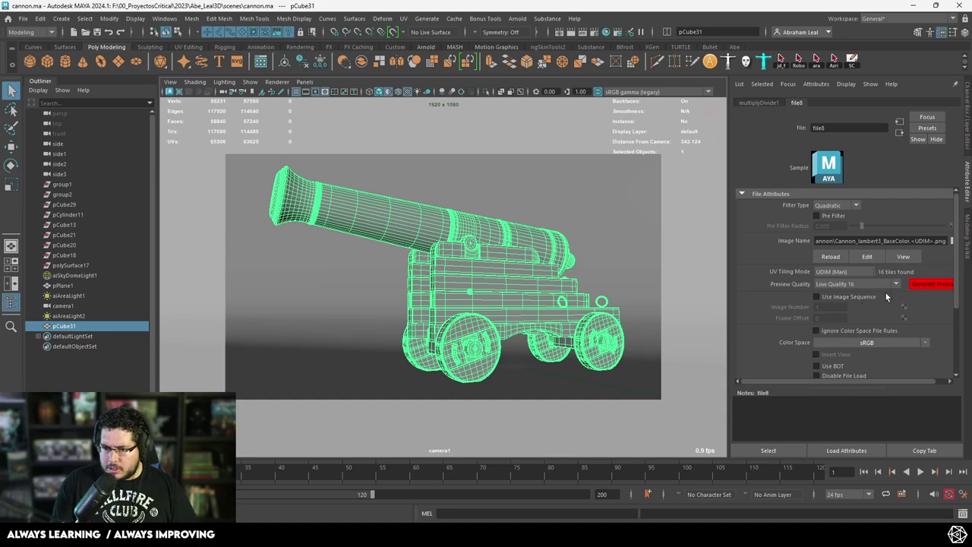
left_click(524, 20)
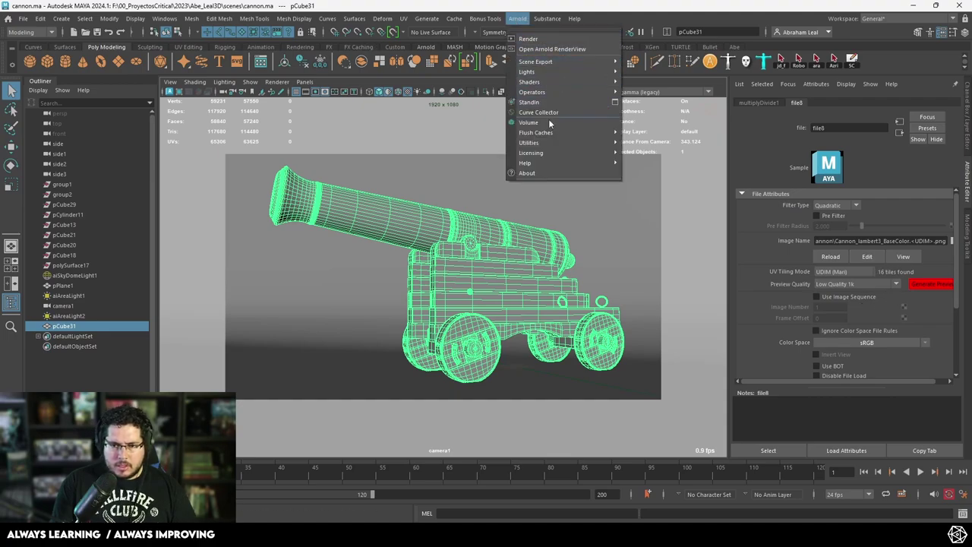
mouse_move(579, 144)
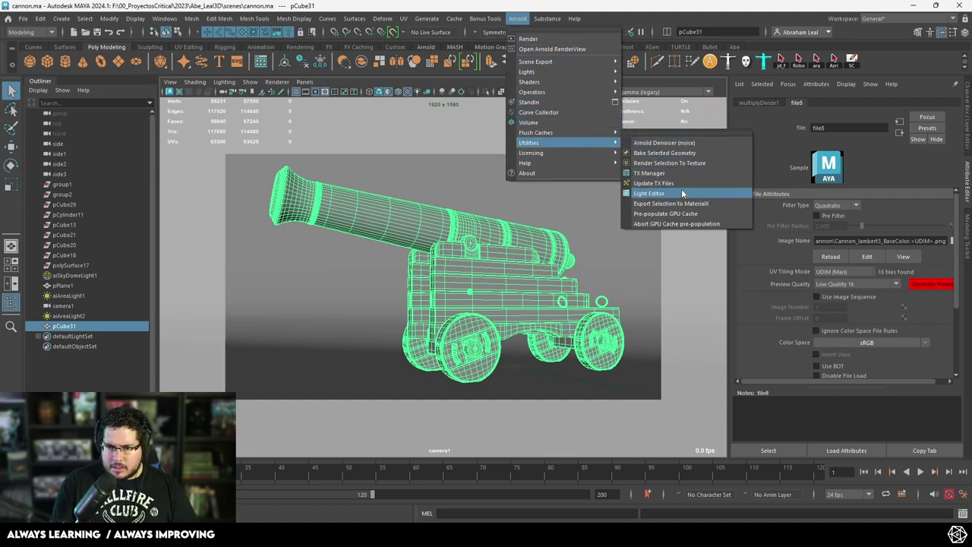
left_click(683, 184)
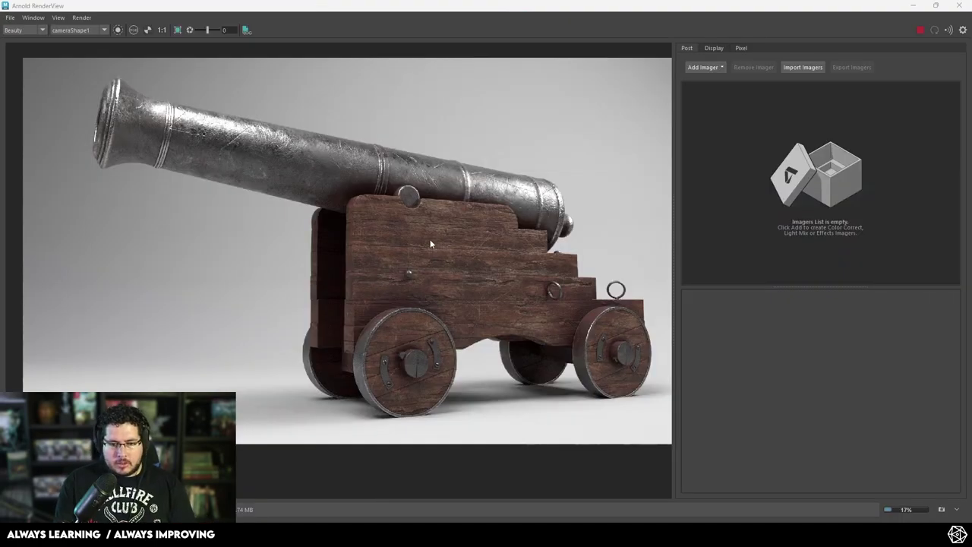
- Inspect the rendered cannon's metal and wood textures up close in the Arnold RenderView
scroll(424, 223, "up", 5)
scroll(339, 251, "down", 5)
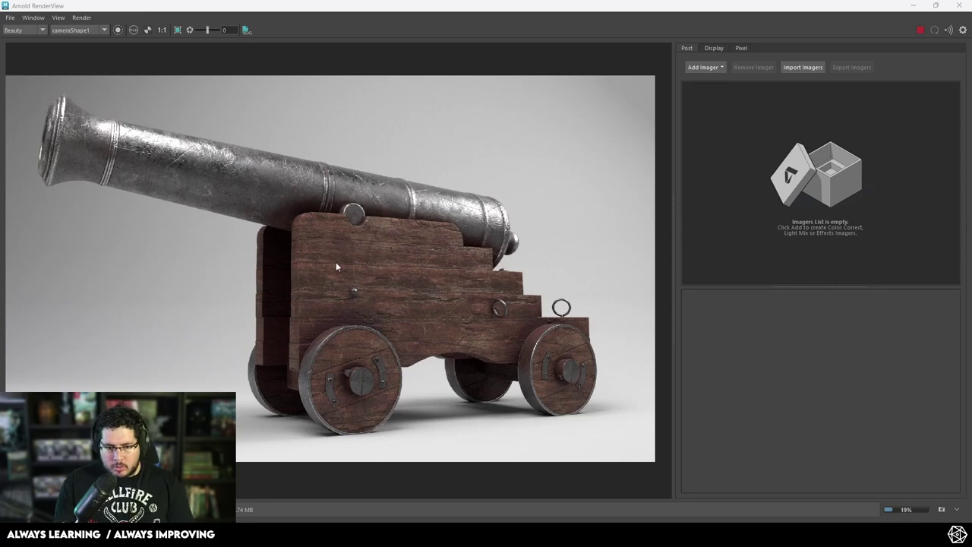
scroll(337, 266, "up", 5)
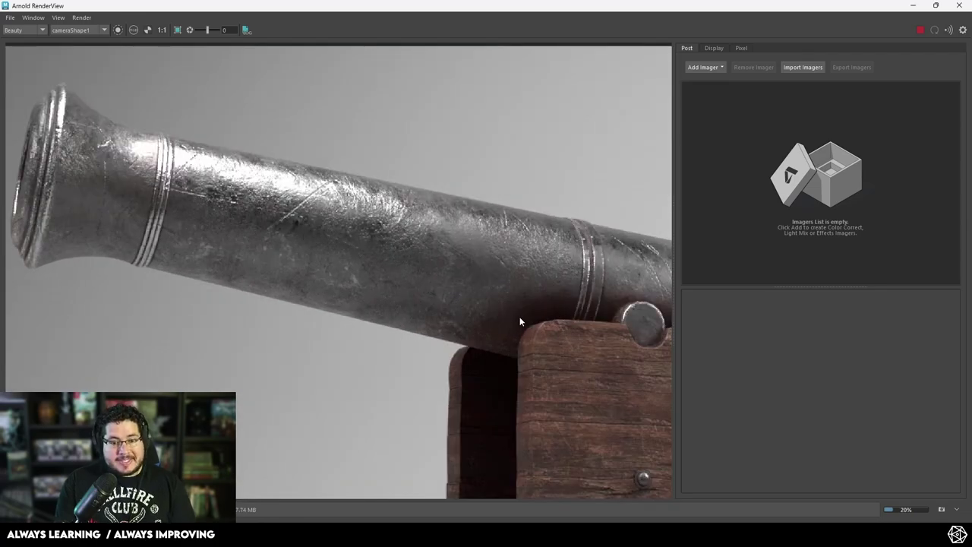
- Examine the wood grain of the carriage side and the metal around the barrel's pivot in the render
middle_click_drag(532, 327, 348, 222)
scroll(348, 222, "up", 1)
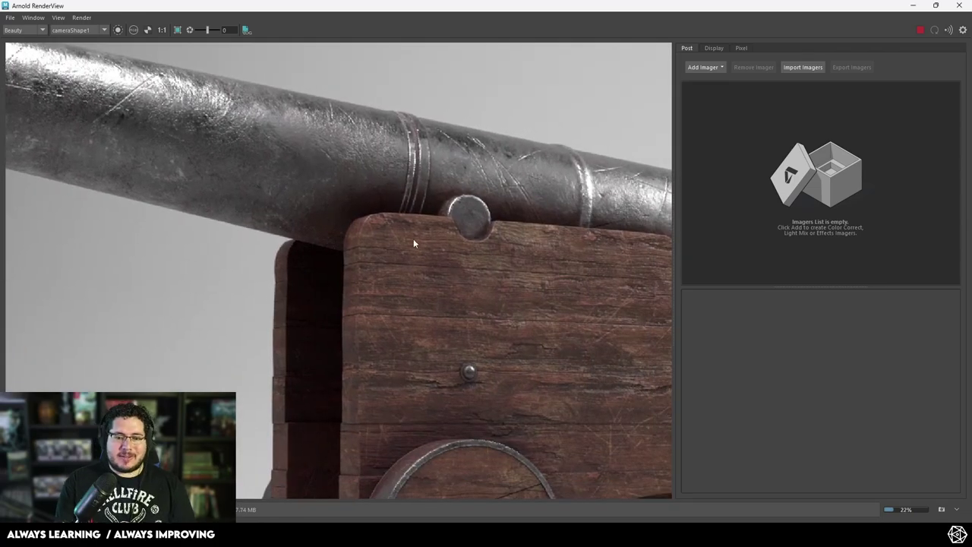
scroll(397, 360, "up", 5)
scroll(421, 255, "down", 4)
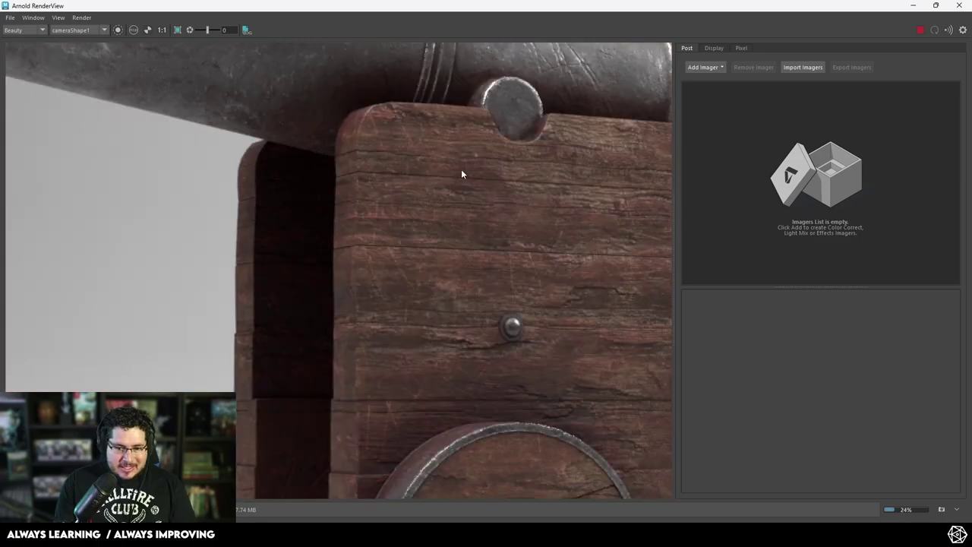
scroll(486, 179, "down", 5)
scroll(462, 217, "up", 3)
middle_click_drag(458, 178, 443, 215)
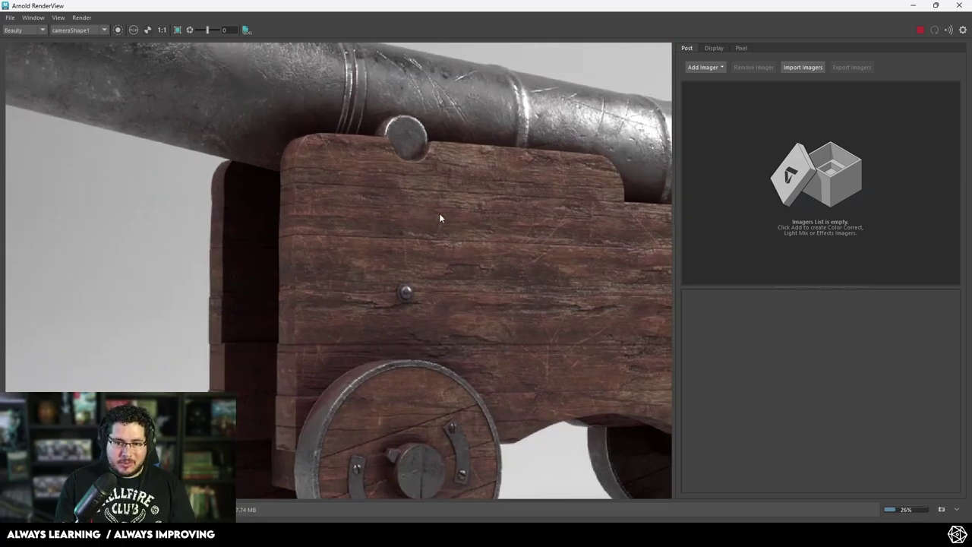
- Add an OptiX denoiser imager to the render and check the denoised image of the whole cannon
left_click(706, 68)
left_click(728, 119)
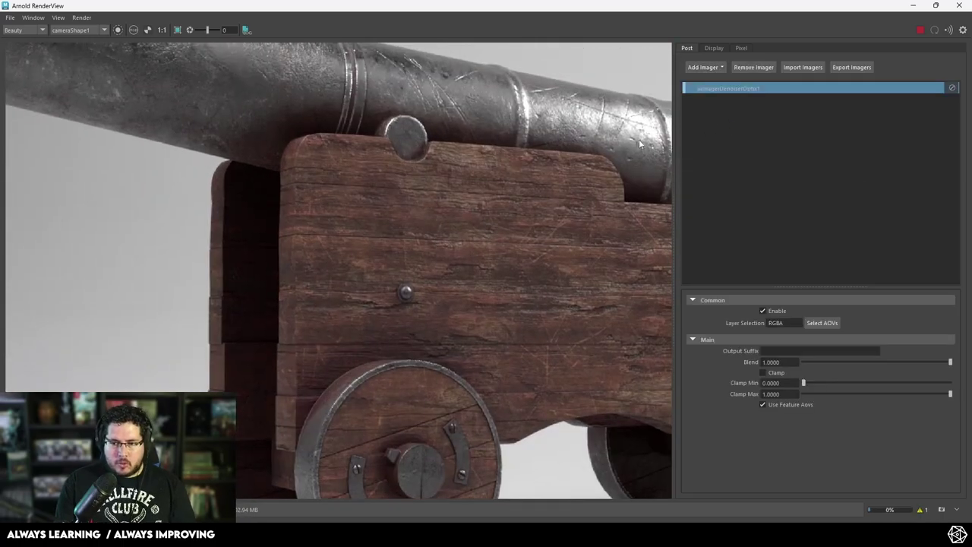
scroll(437, 200, "down", 5)
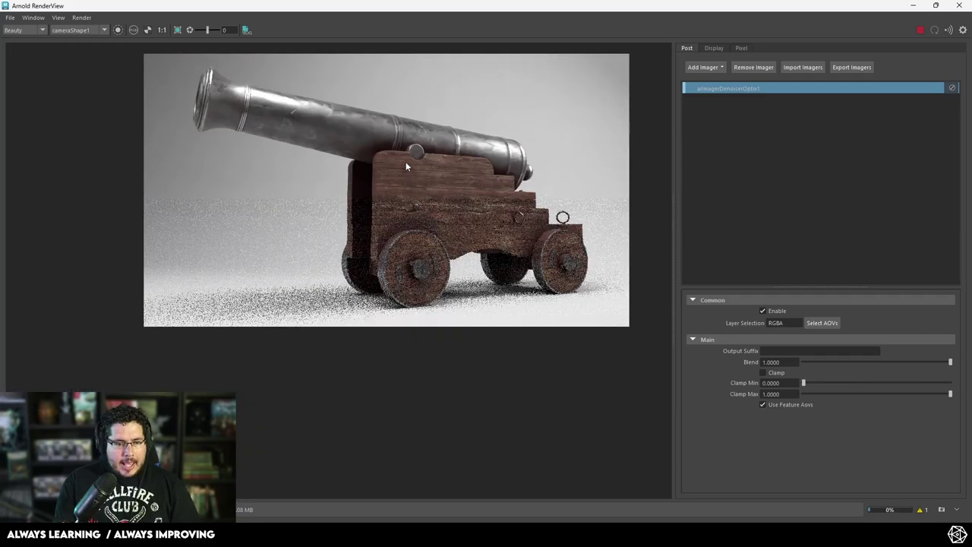
middle_click_drag(441, 182, 447, 209)
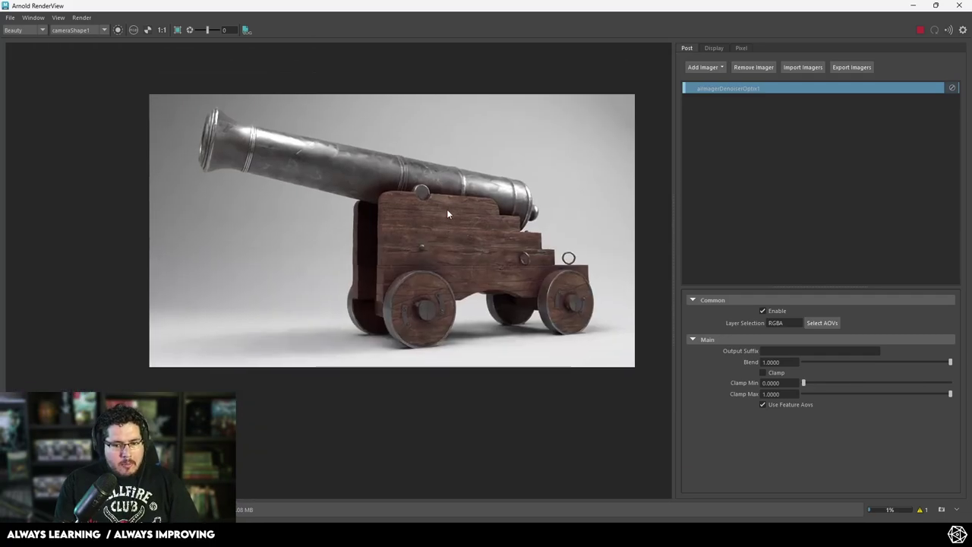
scroll(448, 207, "up", 4)
scroll(448, 207, "down", 1)
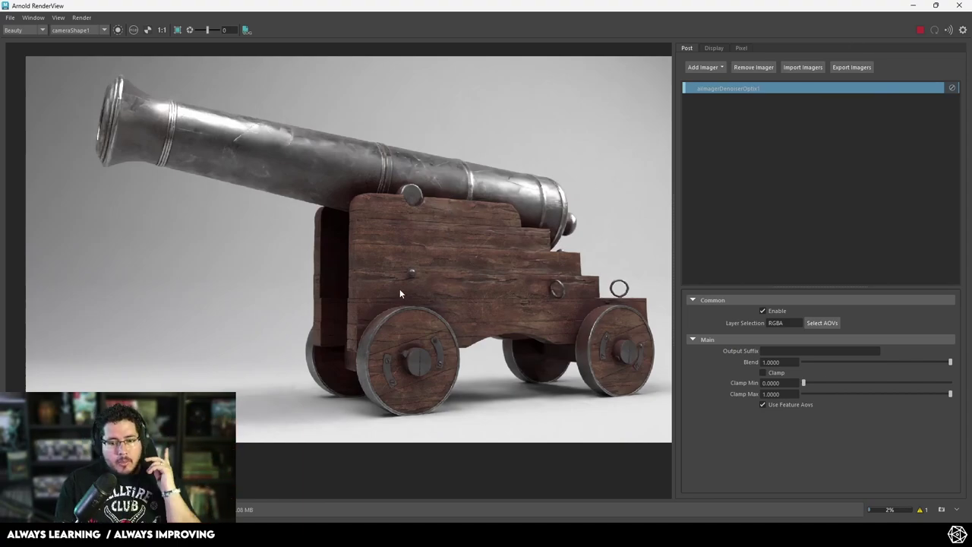
- Stop the render, reframe camera1 close on the barrel's pivot and the carriage's upper edge, and render that view
left_click(919, 29)
left_click(914, 8)
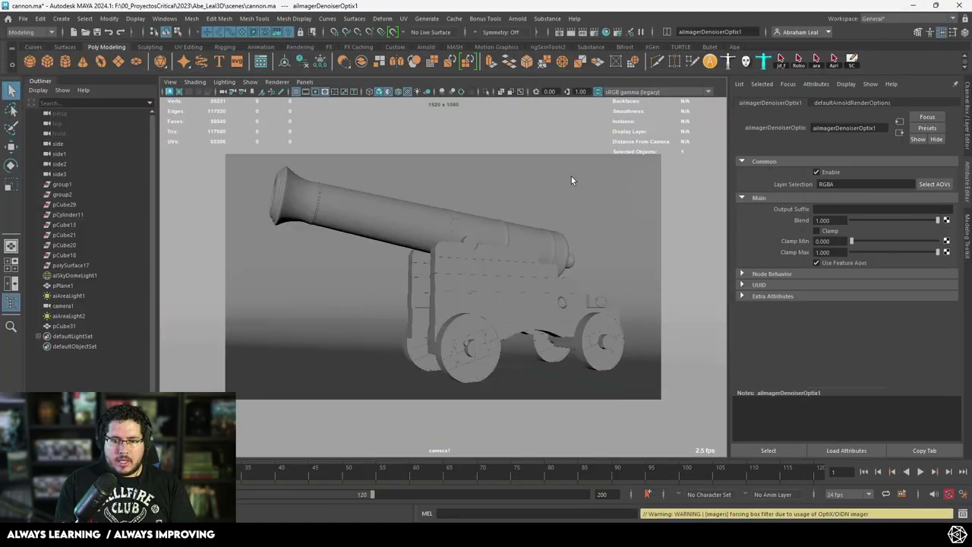
scroll(437, 269, "up", 8)
middle_click_drag(448, 222, 460, 296, "alt")
left_click_drag(459, 294, 497, 283, "alt")
key("alt+Tab")
left_click(921, 31)
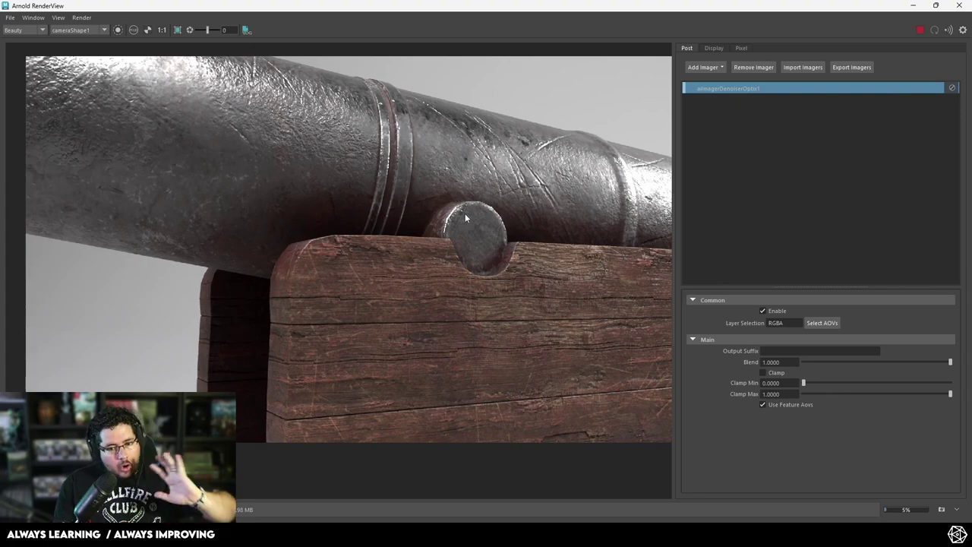
scroll(471, 202, "down", 1)
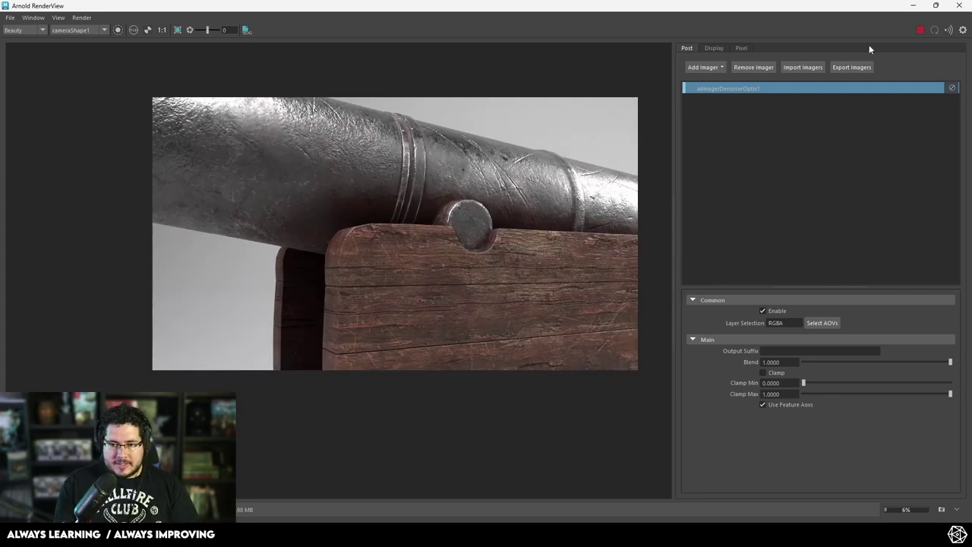
- Stop the close-up render, reframe camera1 so the whole cannon fills the 1920 x 1080 frame, and restart the render
left_click(920, 30)
left_click(913, 6)
scroll(461, 262, "down", 6)
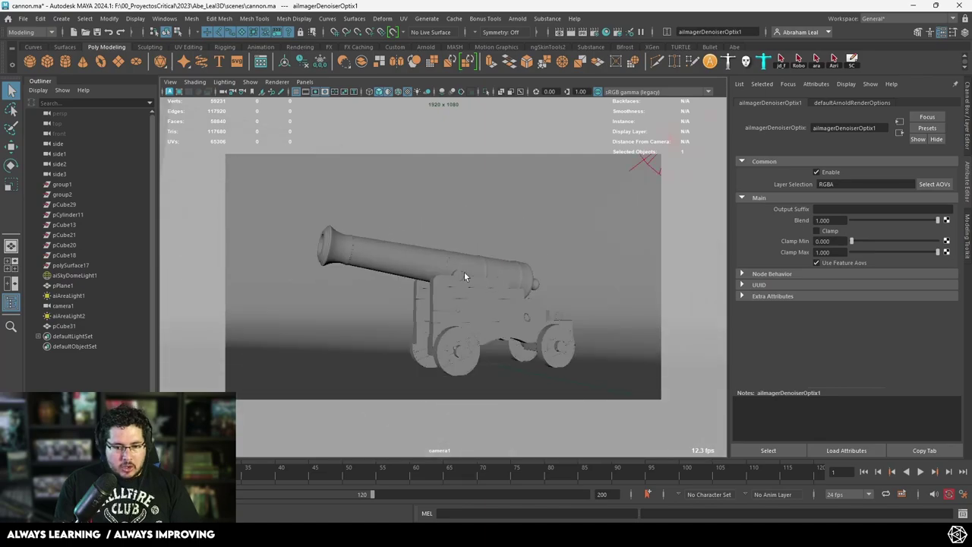
scroll(464, 271, "up", 2)
middle_click_drag(464, 271, 471, 247, "alt")
right_click_drag(462, 254, 480, 259, "alt")
middle_click_drag(480, 259, 486, 269, "alt")
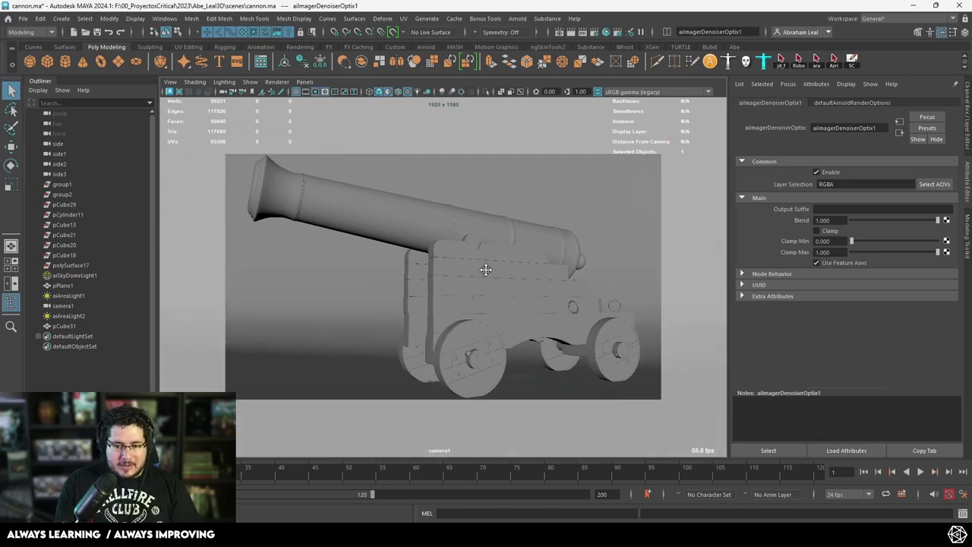
left_click_drag(486, 270, 483, 263, "alt")
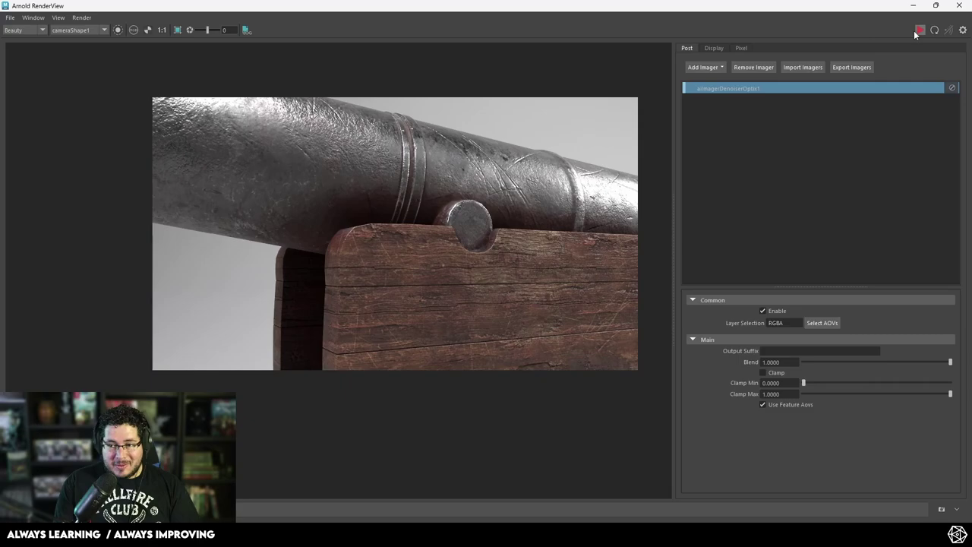
left_click(918, 31)
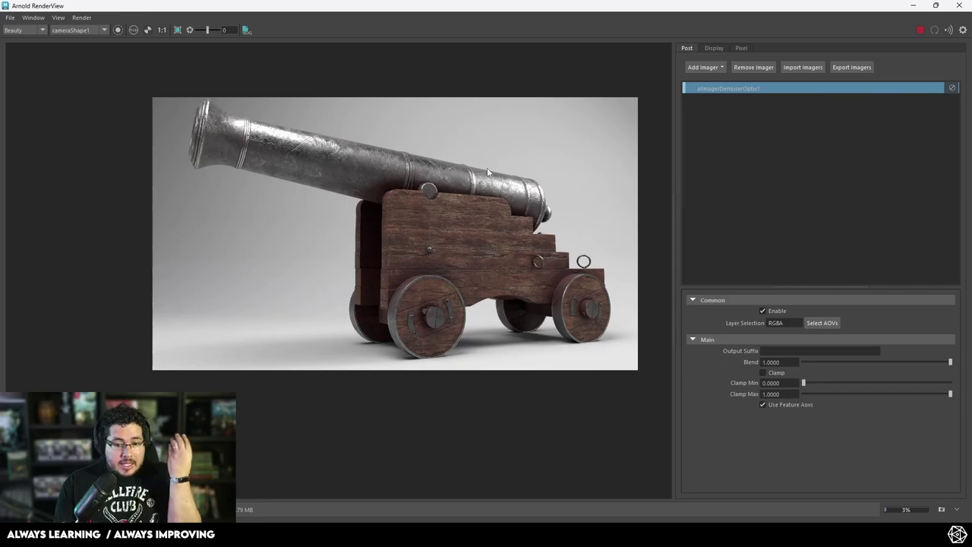
- Examine the denoised full-cannon render up close and as a whole, comparing the barrel, carriage and wheel details
scroll(419, 226, "up", 4)
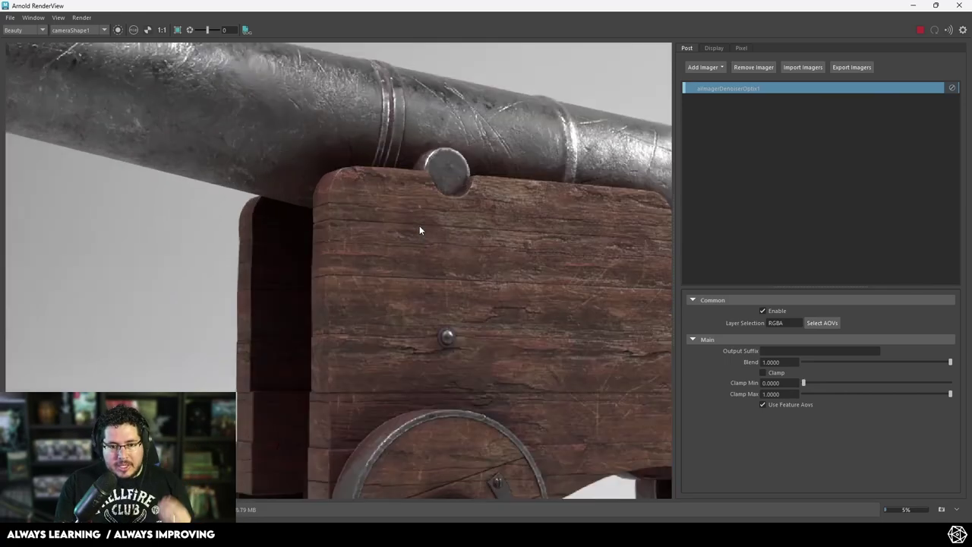
scroll(426, 208, "down", 5)
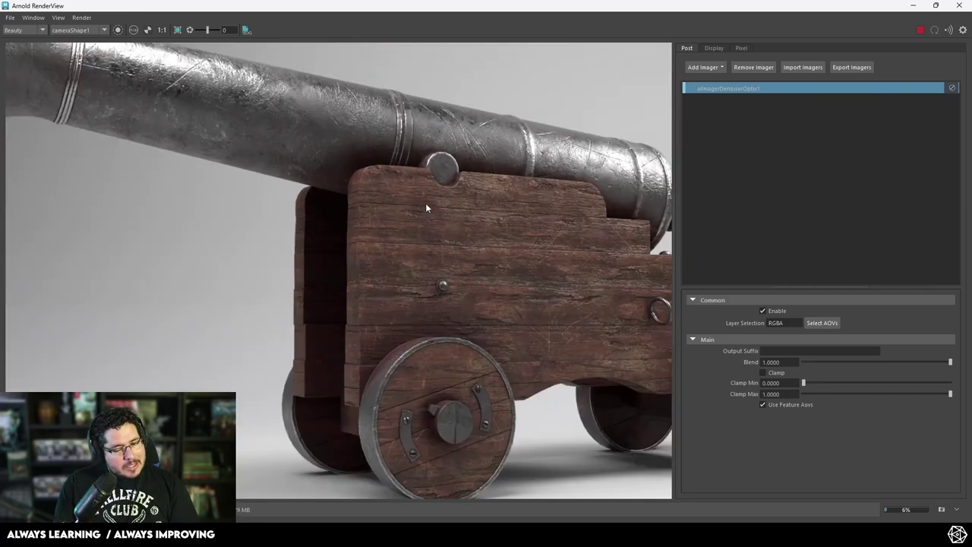
scroll(428, 209, "up", 4)
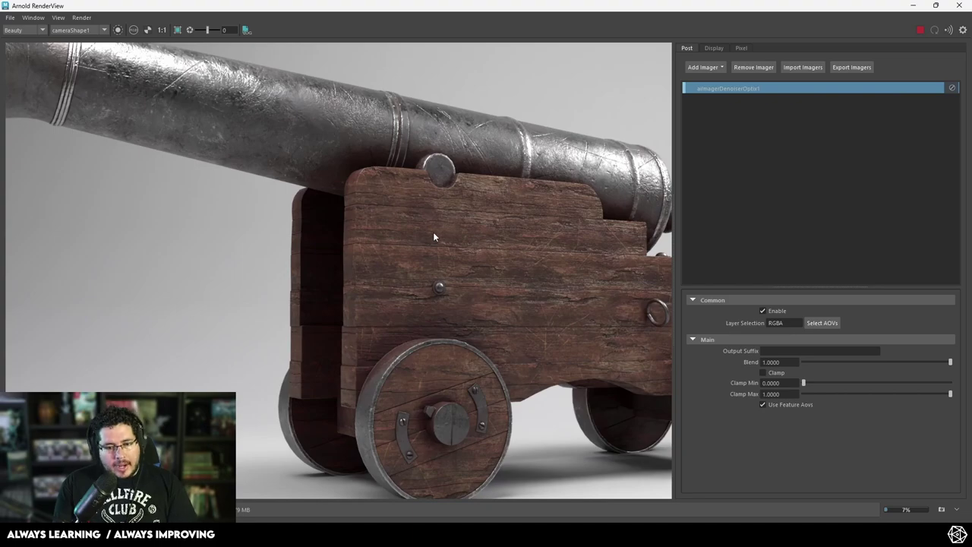
scroll(515, 262, "down", 5)
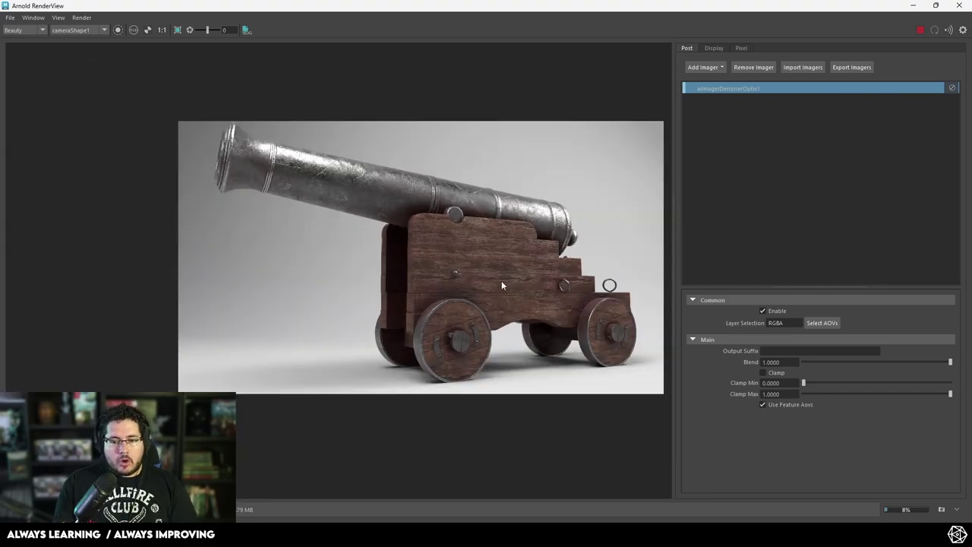
scroll(501, 281, "up", 4)
scroll(470, 241, "down", 4)
scroll(461, 242, "up", 2)
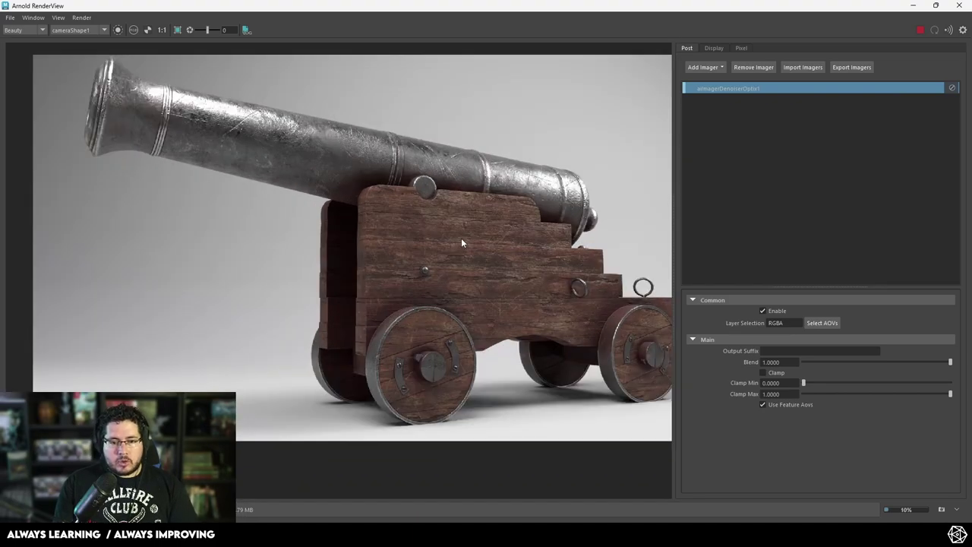
scroll(461, 242, "up", 2)
scroll(508, 326, "down", 2)
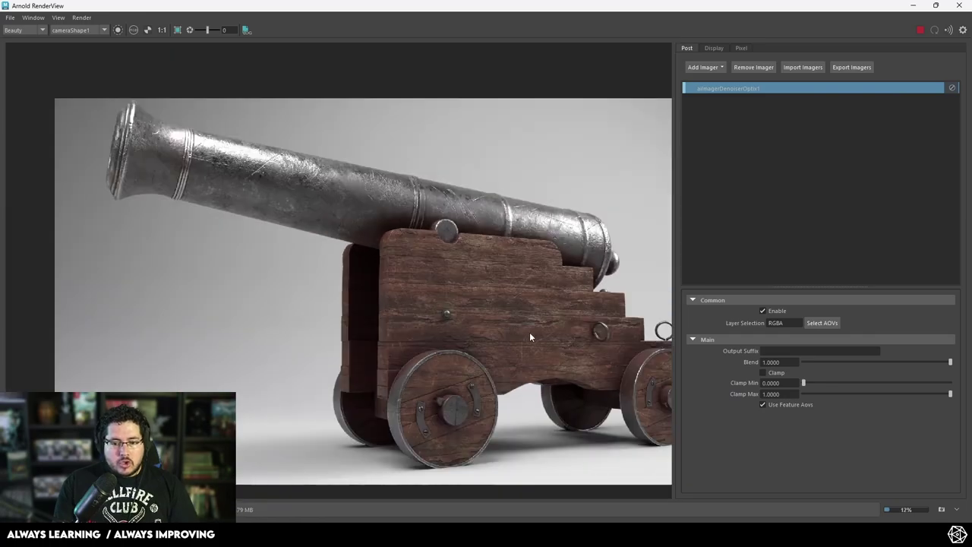
middle_click_drag(553, 331, 530, 311)
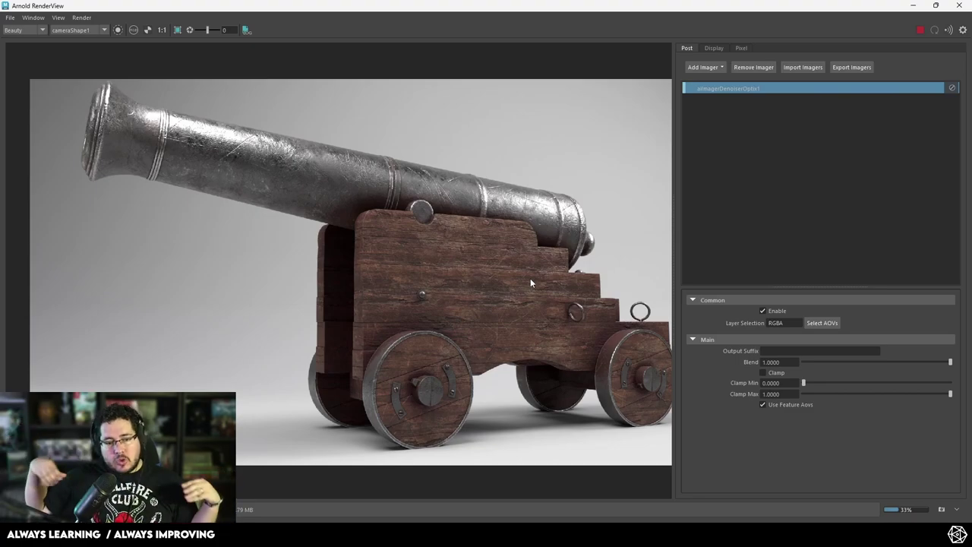
scroll(597, 213, "down", 3)
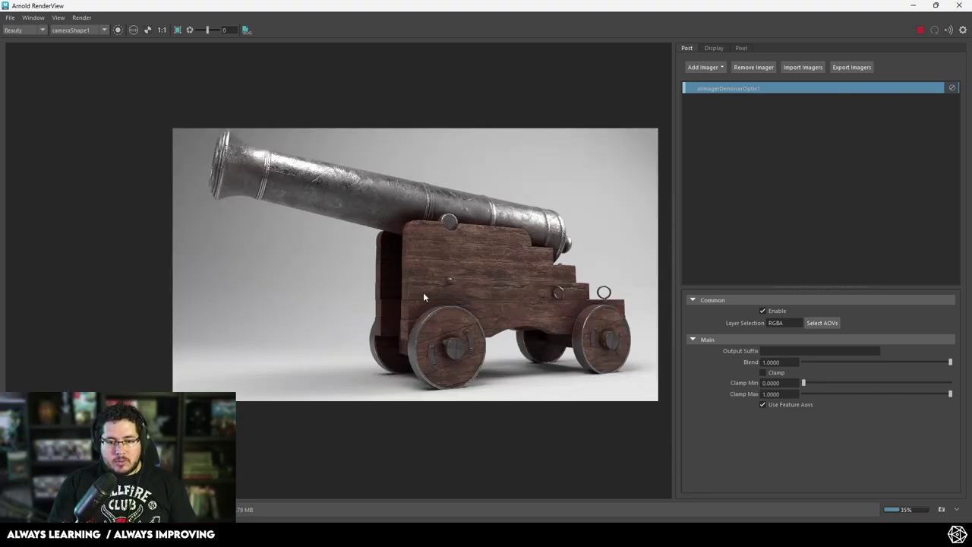
scroll(502, 288, "up", 3)
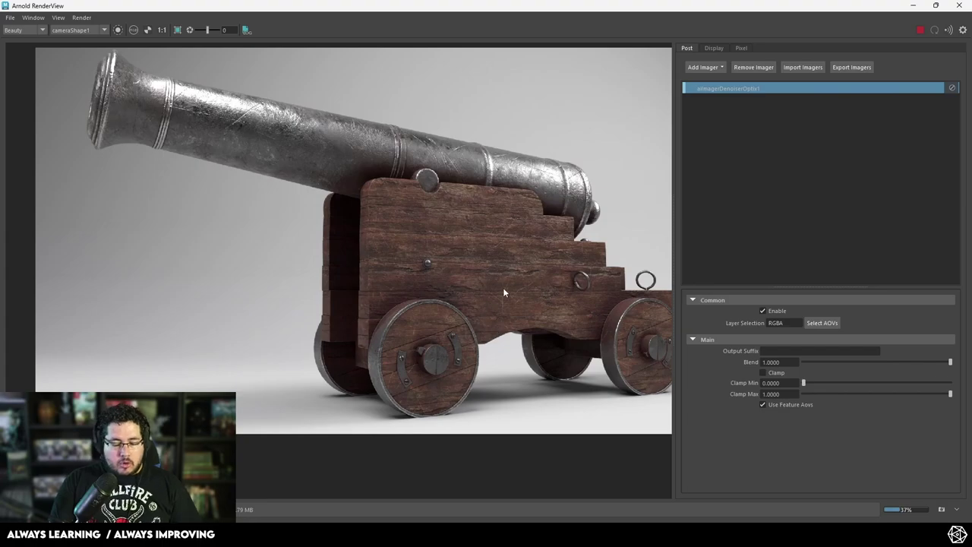
scroll(502, 292, "down", 1)
scroll(501, 294, "up", 1)
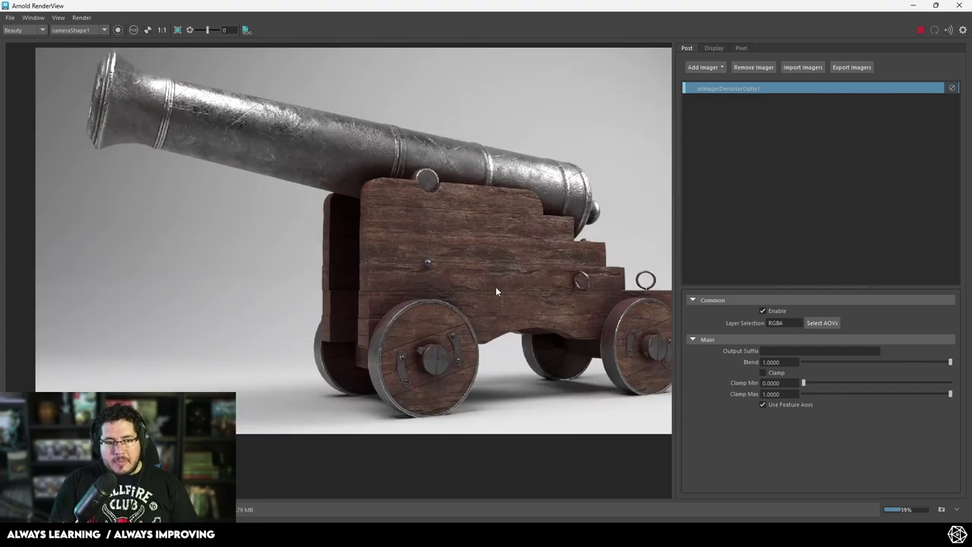